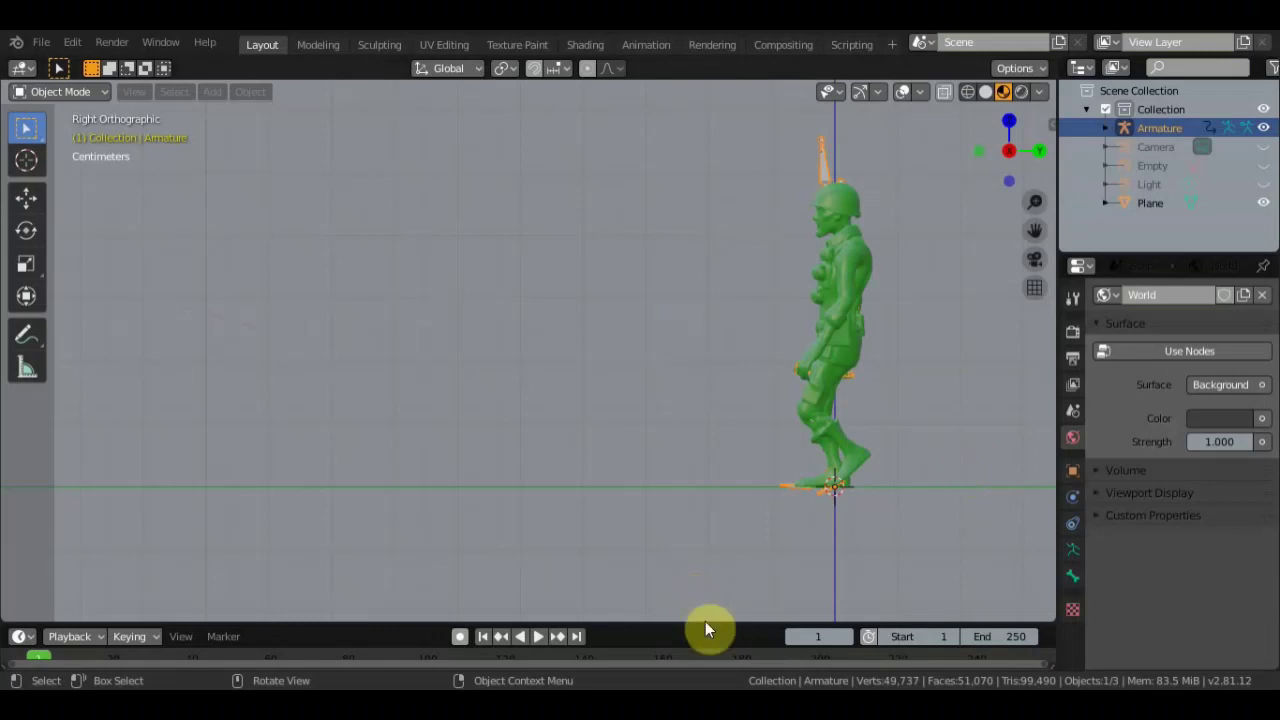
- Enlarge the timeline and play the walk cycle, stopping it at frame 32
{"action": "left_click_drag", "start_coordinate": [705, 622], "coordinate": [700, 576]}
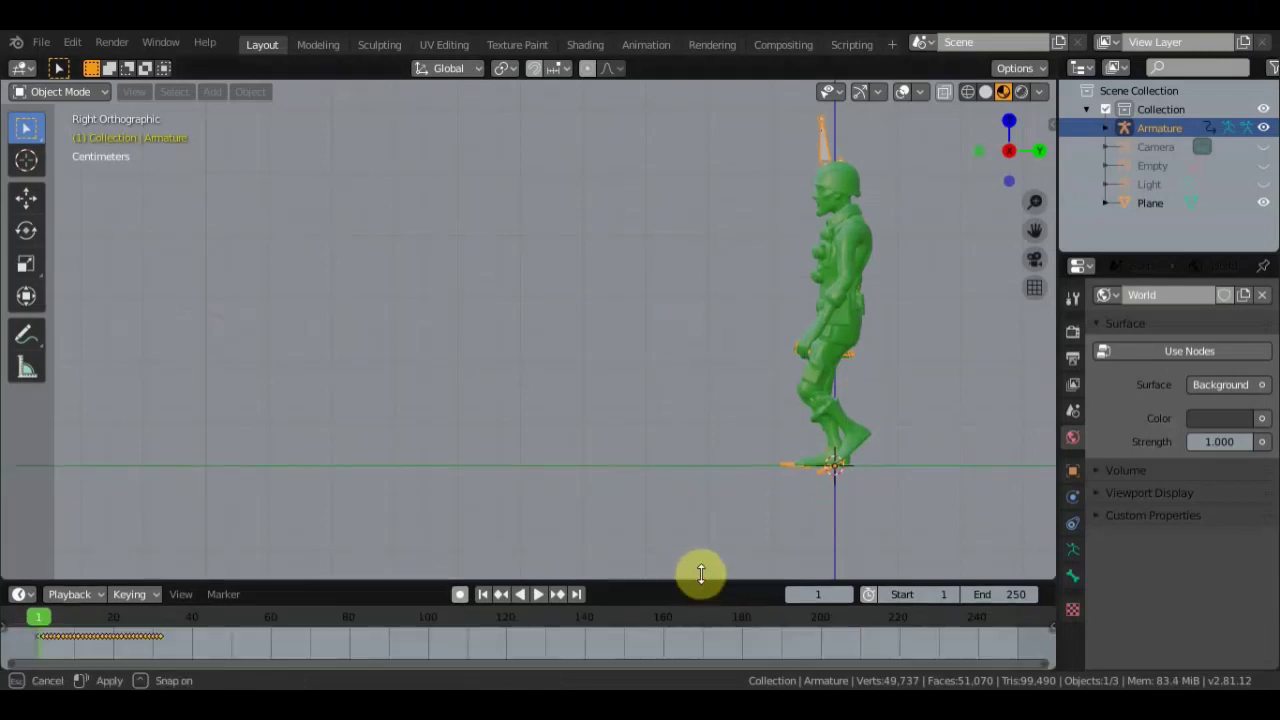
{"action": "left_click", "coordinate": [538, 591]}
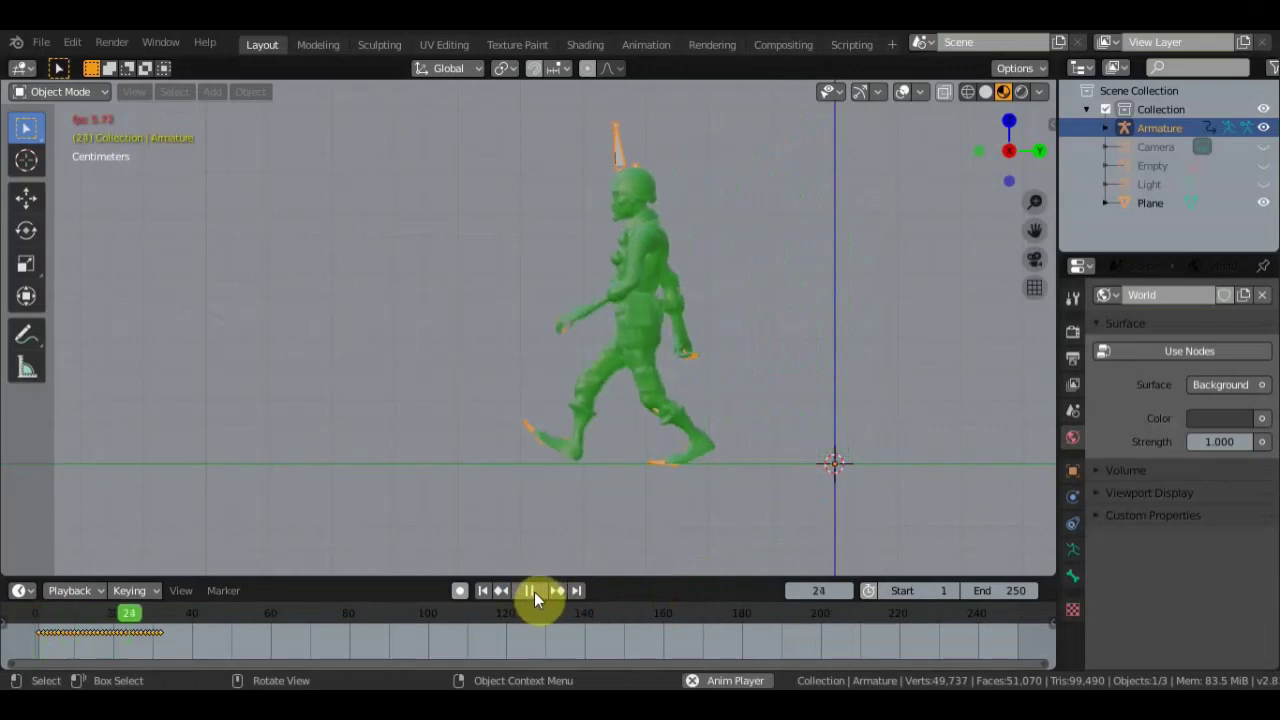
{"action": "left_click", "coordinate": [534, 592]}
{"action": "left_click", "coordinate": [534, 592]}
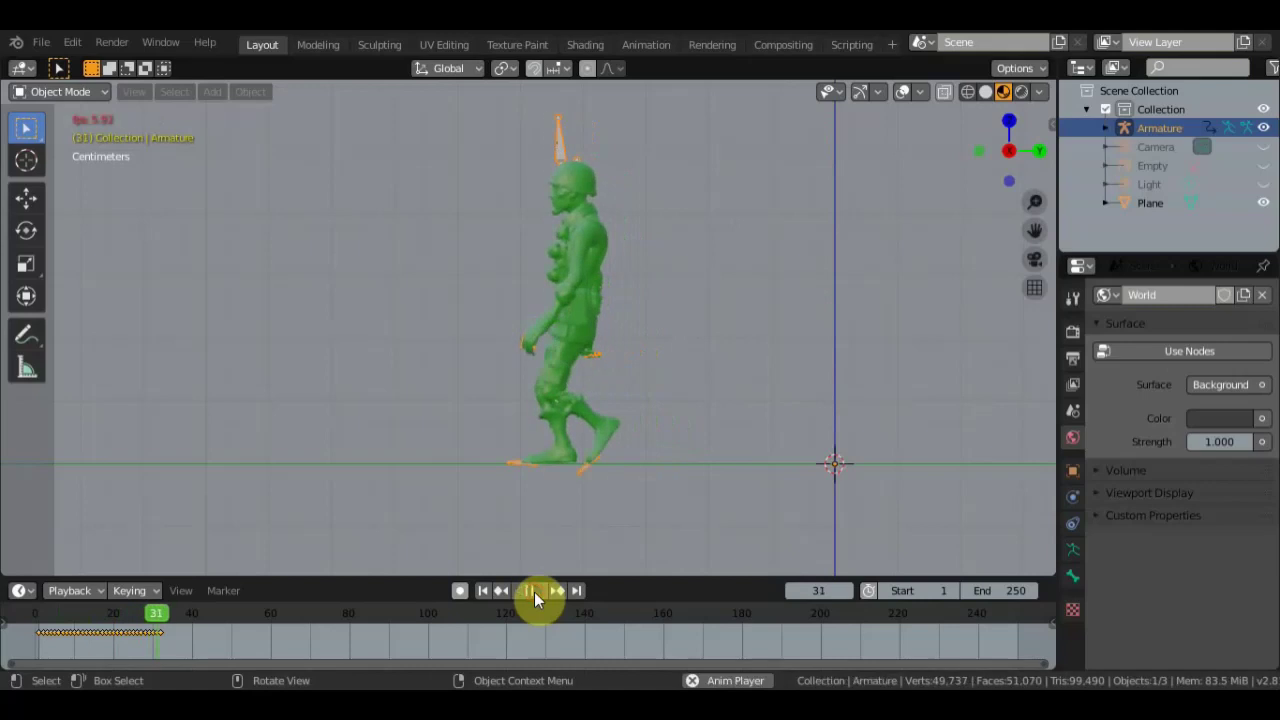
{"action": "left_click", "coordinate": [534, 592]}
{"action": "key", "text": "space"}
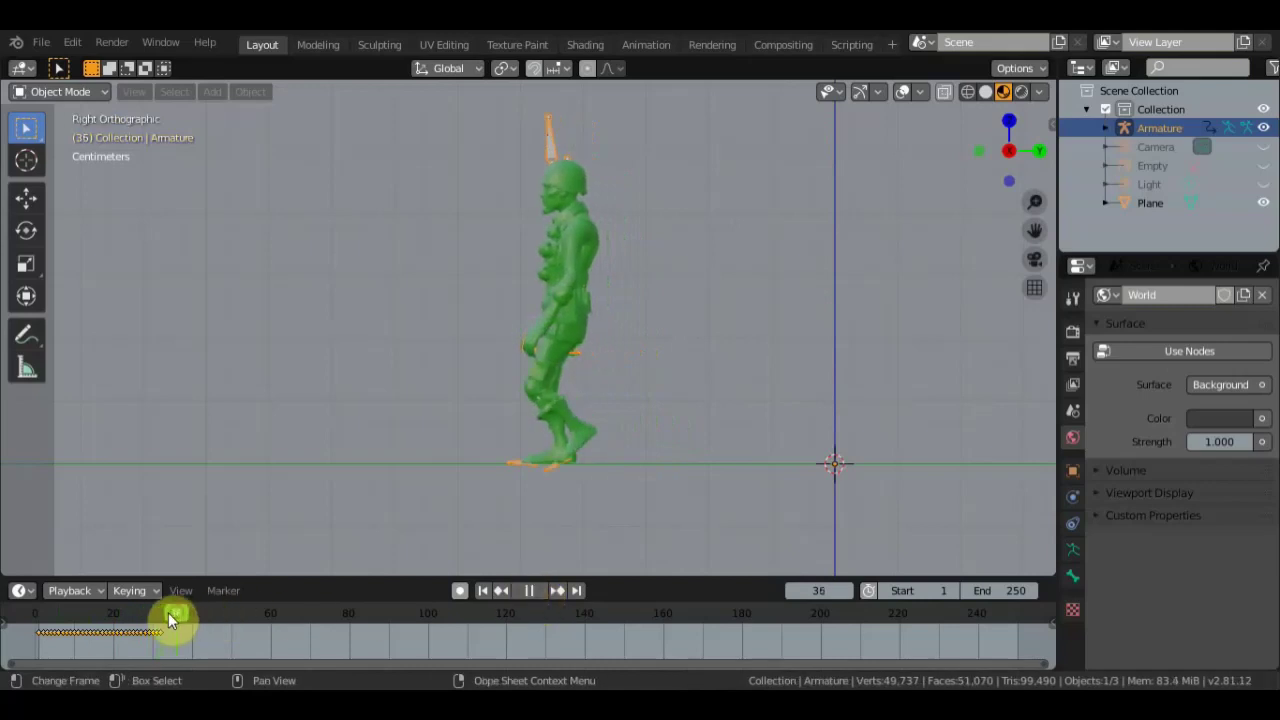
{"action": "left_click_drag", "start_coordinate": [161, 613], "coordinate": [159, 614]}
{"action": "key", "text": "space"}
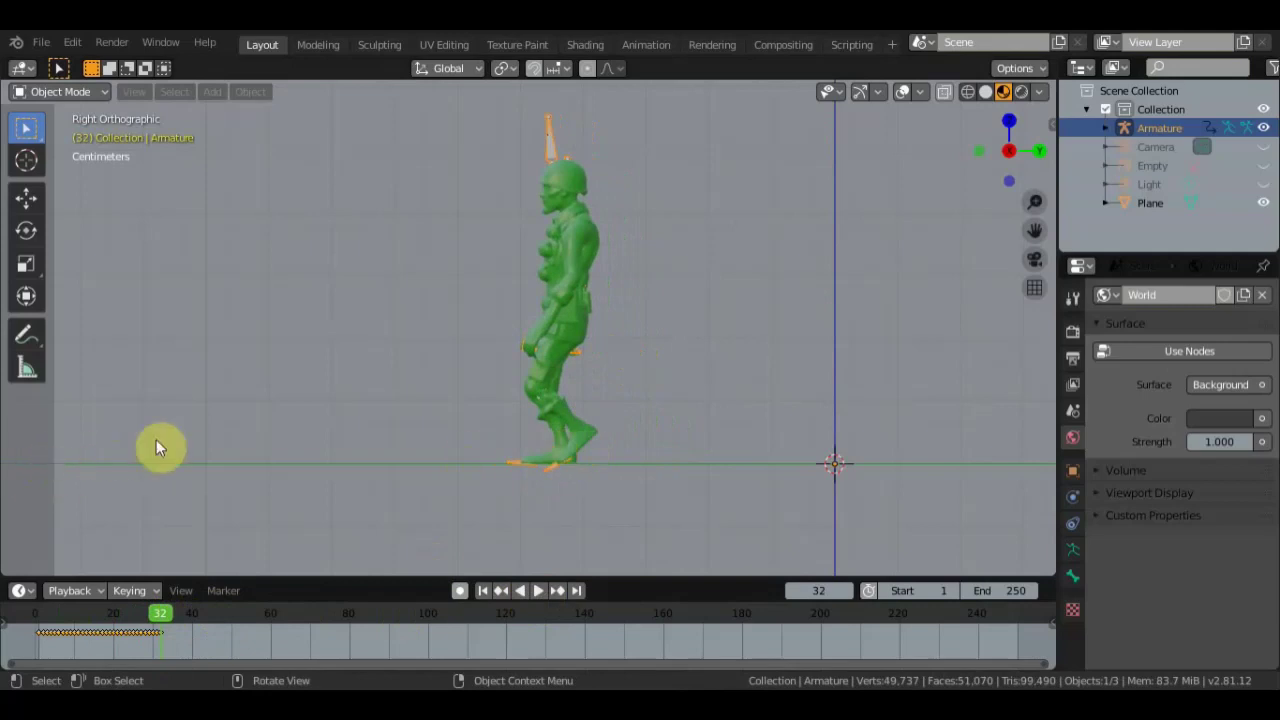
- Zoom and pan the viewport to recentre the character, then rewind to frame 1
{"action": "scroll", "coordinate": [219, 428], "scroll_direction": "down", "scroll_amount": 1}
{"action": "scroll", "coordinate": [265, 426], "scroll_direction": "down", "scroll_amount": 1}
{"action": "scroll", "coordinate": [309, 425], "scroll_direction": "up", "scroll_amount": 1}
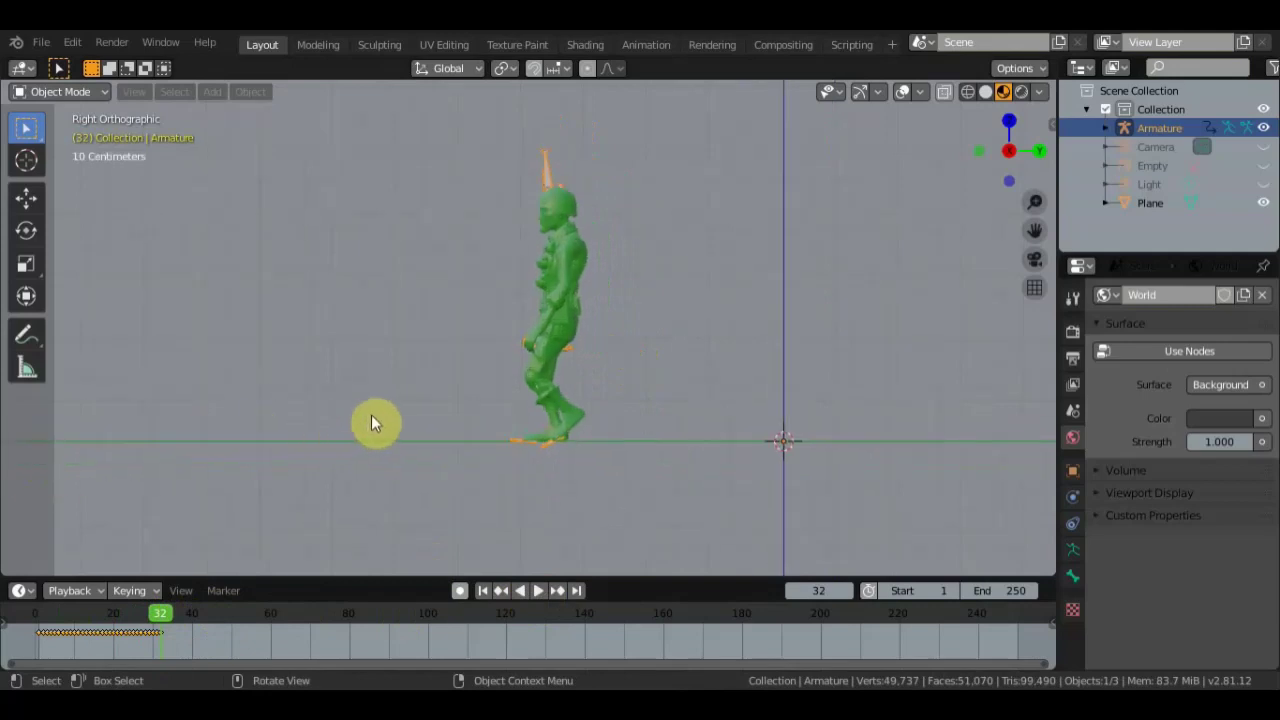
{"action": "mouse_move", "coordinate": [531, 428]}
{"action": "middle_mouse_down", "text": "shift"}
{"action": "mouse_move", "coordinate": [689, 436]}
{"action": "mouse_move", "coordinate": [661, 419]}
{"action": "middle_mouse_up", "text": "shift"}
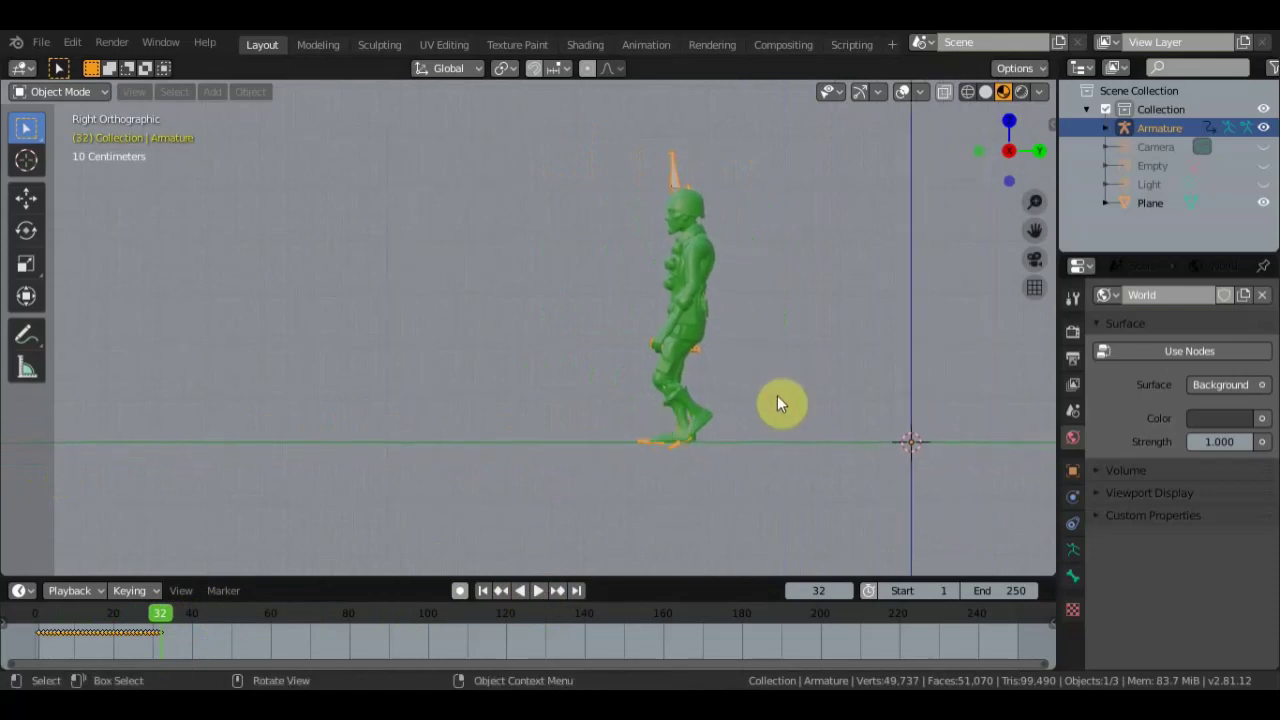
{"action": "left_click", "coordinate": [484, 590]}
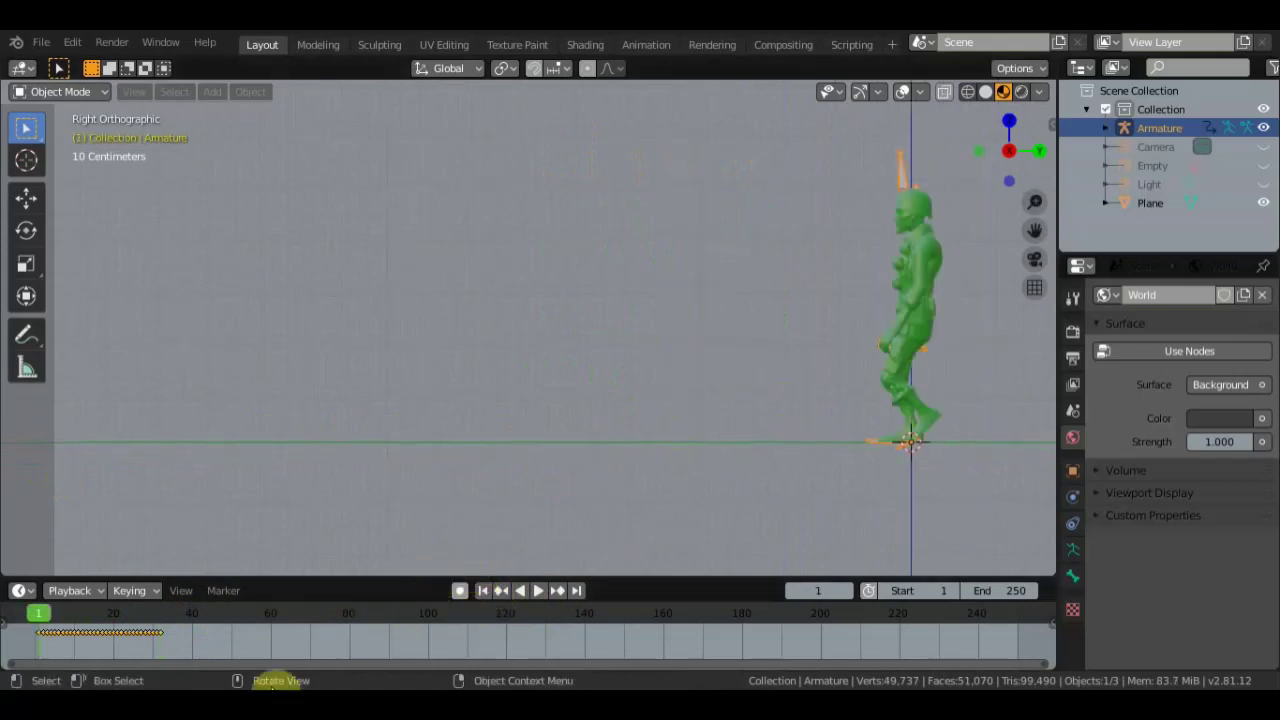
- Enlarge the timeline, stretch the walk keys to end near frame 63, and play from frame 1
{"action": "left_click_drag", "start_coordinate": [359, 579], "coordinate": [351, 491]}
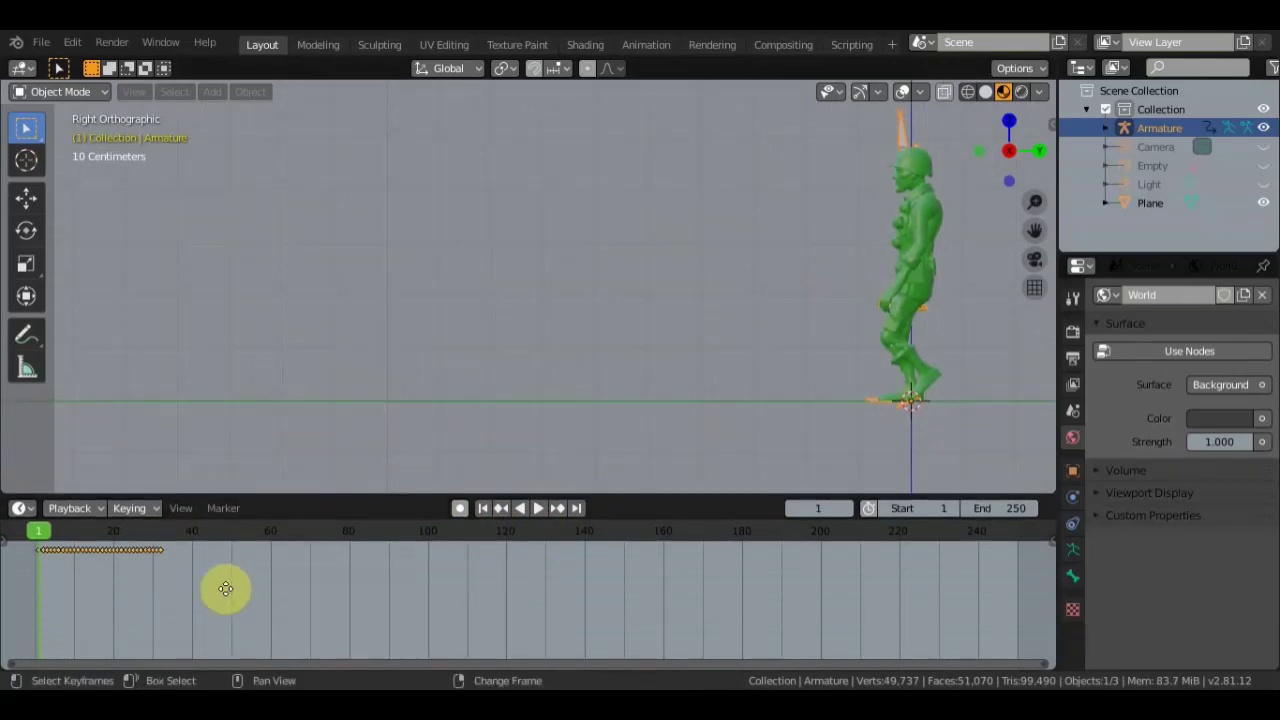
{"action": "key", "text": "g"}
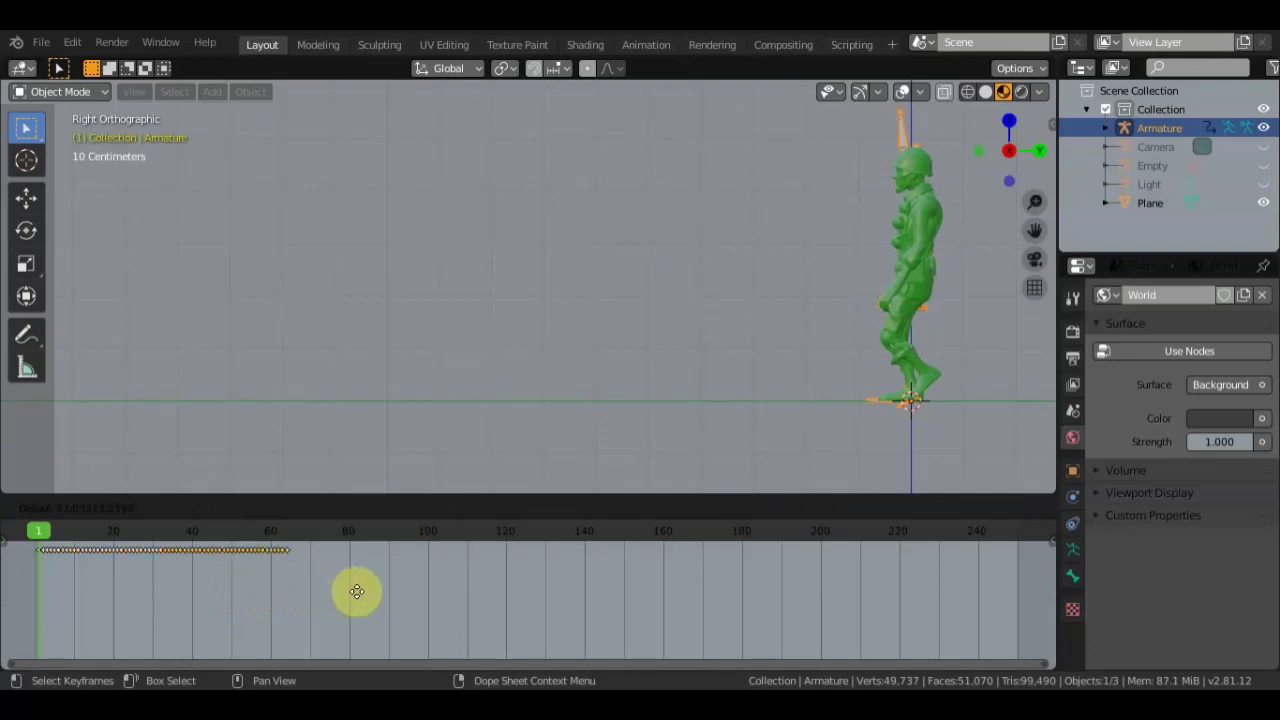
{"action": "left_click", "coordinate": [351, 591]}
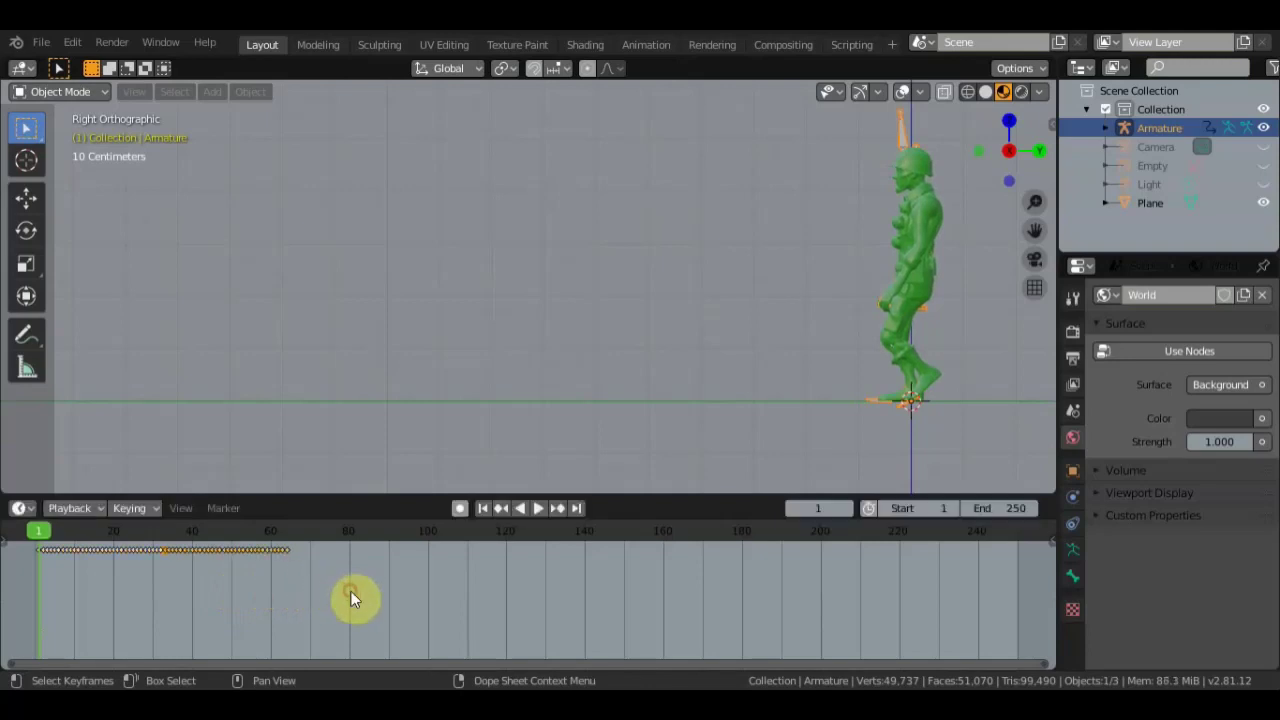
{"action": "left_click", "coordinate": [536, 507]}
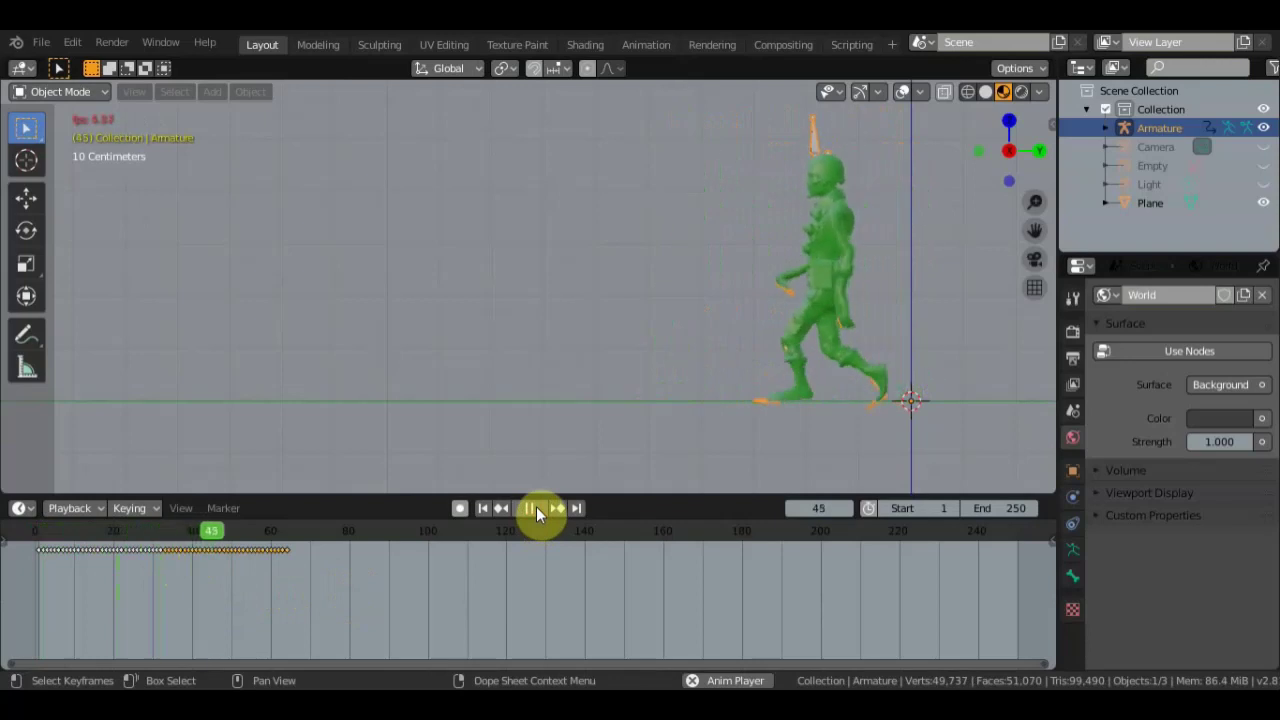
- Stop playback and zoom the dope sheet in on the stretched walk keyframes
{"action": "left_click", "coordinate": [523, 508]}
{"action": "scroll", "coordinate": [291, 573], "scroll_direction": "up", "scroll_amount": 2}
{"action": "scroll", "coordinate": [295, 585], "scroll_direction": "up", "scroll_amount": 1}
{"action": "scroll", "coordinate": [291, 576], "scroll_direction": "up", "scroll_amount": 1}
{"action": "mouse_move", "coordinate": [297, 580]}
{"action": "middle_mouse_down"}
{"action": "mouse_move", "coordinate": [723, 586]}
{"action": "mouse_move", "coordinate": [606, 646]}
{"action": "mouse_move", "coordinate": [364, 623]}
{"action": "mouse_move", "coordinate": [594, 608]}
{"action": "mouse_move", "coordinate": [569, 606]}
{"action": "mouse_move", "coordinate": [614, 648]}
{"action": "middle_mouse_up"}
{"action": "scroll", "coordinate": [466, 600], "scroll_direction": "up", "scroll_amount": 1}
{"action": "scroll", "coordinate": [449, 591], "scroll_direction": "up", "scroll_amount": 1}
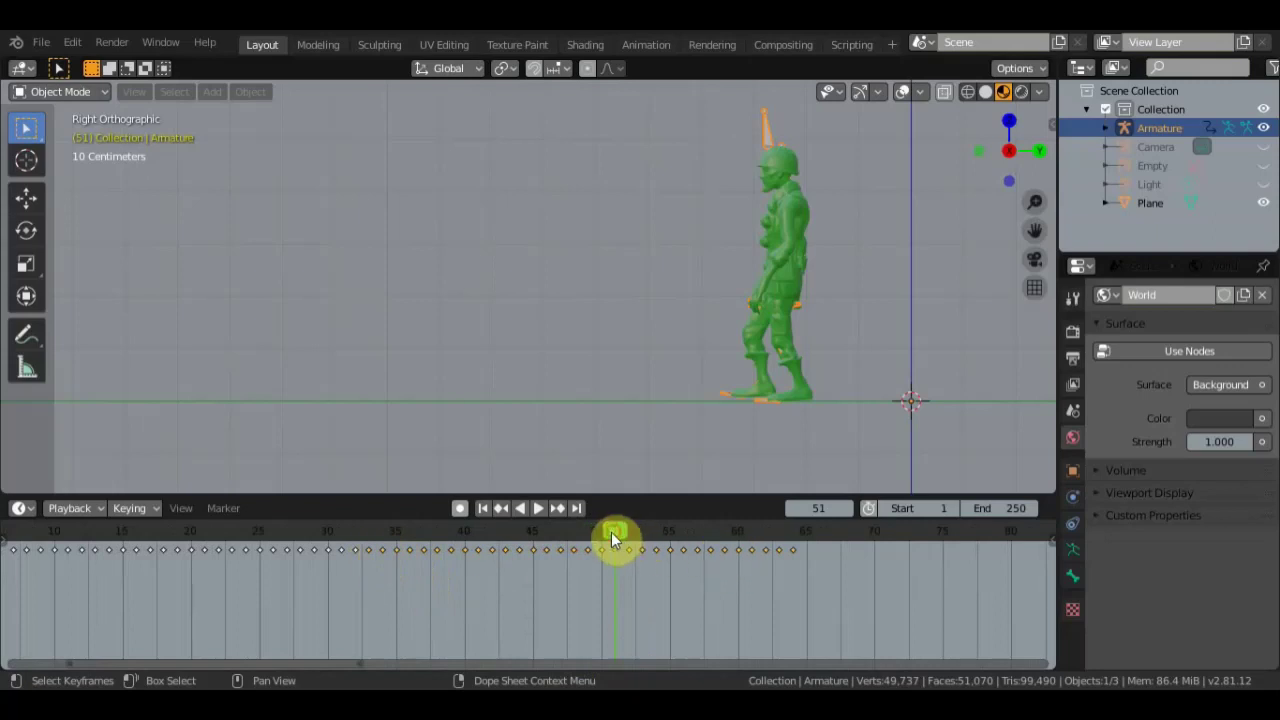
- Play the walk briefly, then scrub back and park the playhead at frame 32
{"action": "key", "text": "space"}
{"action": "left_click_drag", "start_coordinate": [556, 538], "coordinate": [367, 542]}
{"action": "key", "text": "space"}
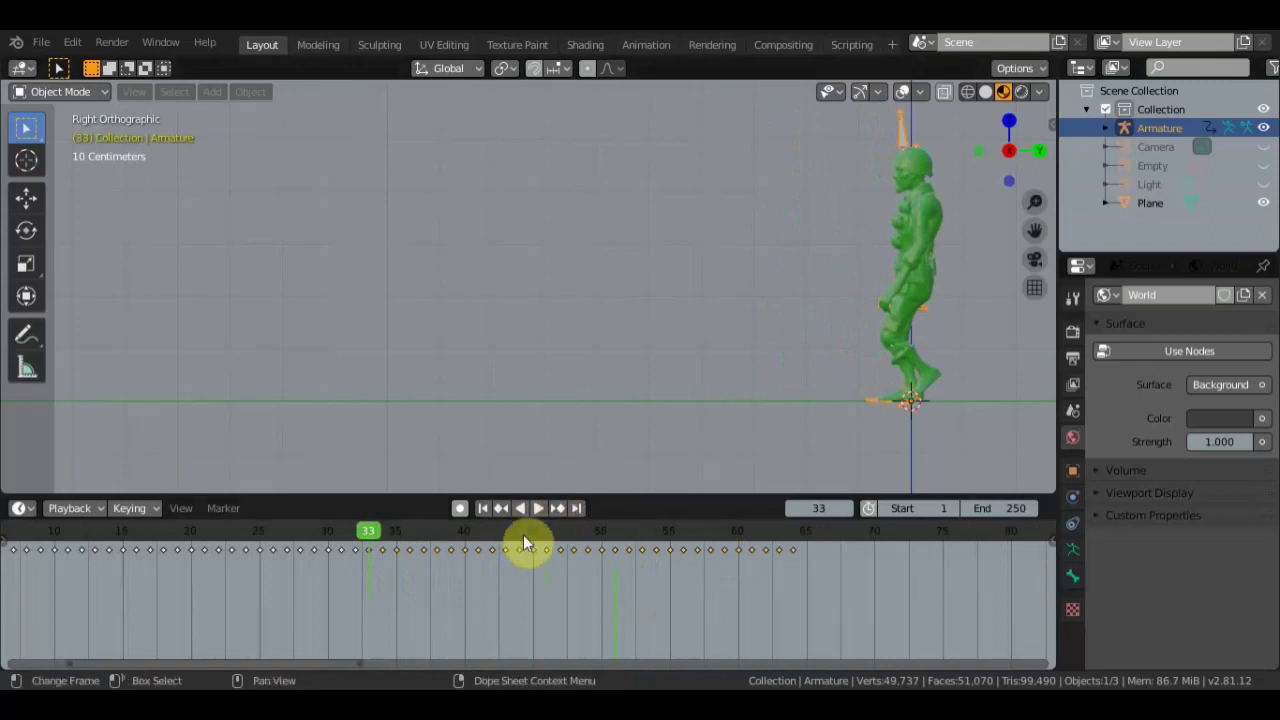
{"action": "left_click", "coordinate": [352, 533]}
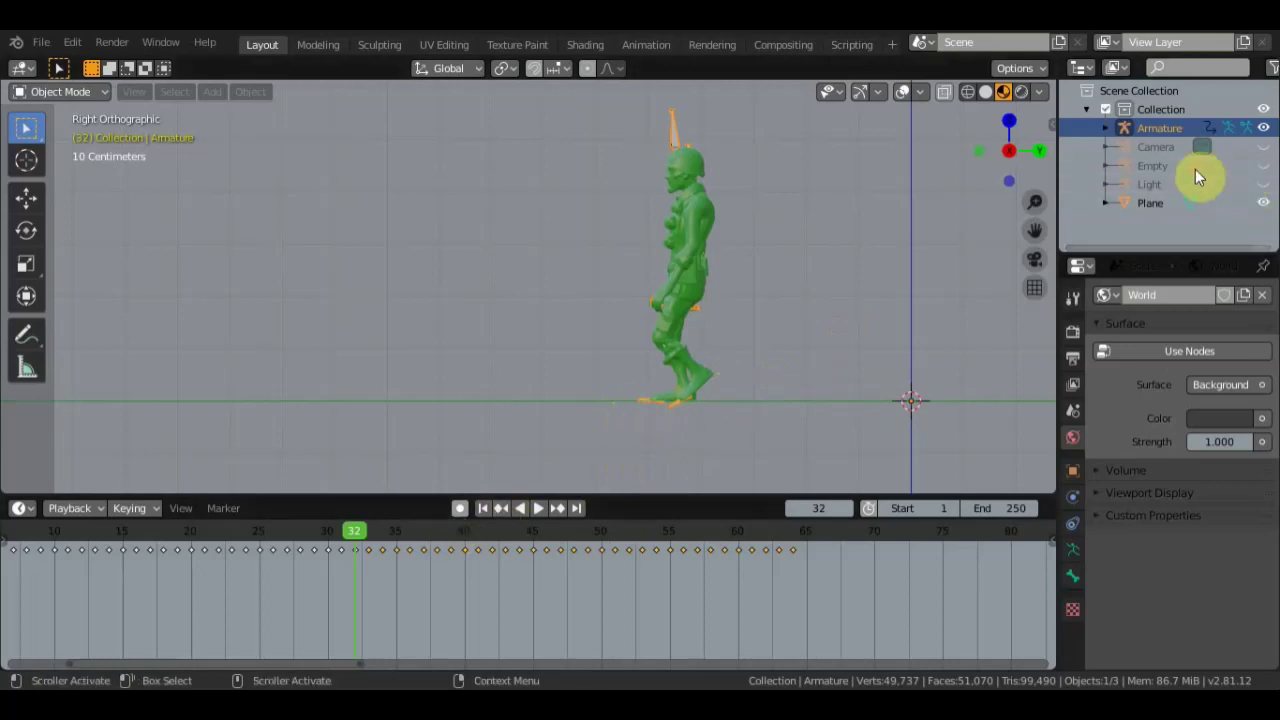
- Unhide the Empty's ruler image in the Outliner and step forward to frame 33
{"action": "left_click", "coordinate": [1262, 165]}
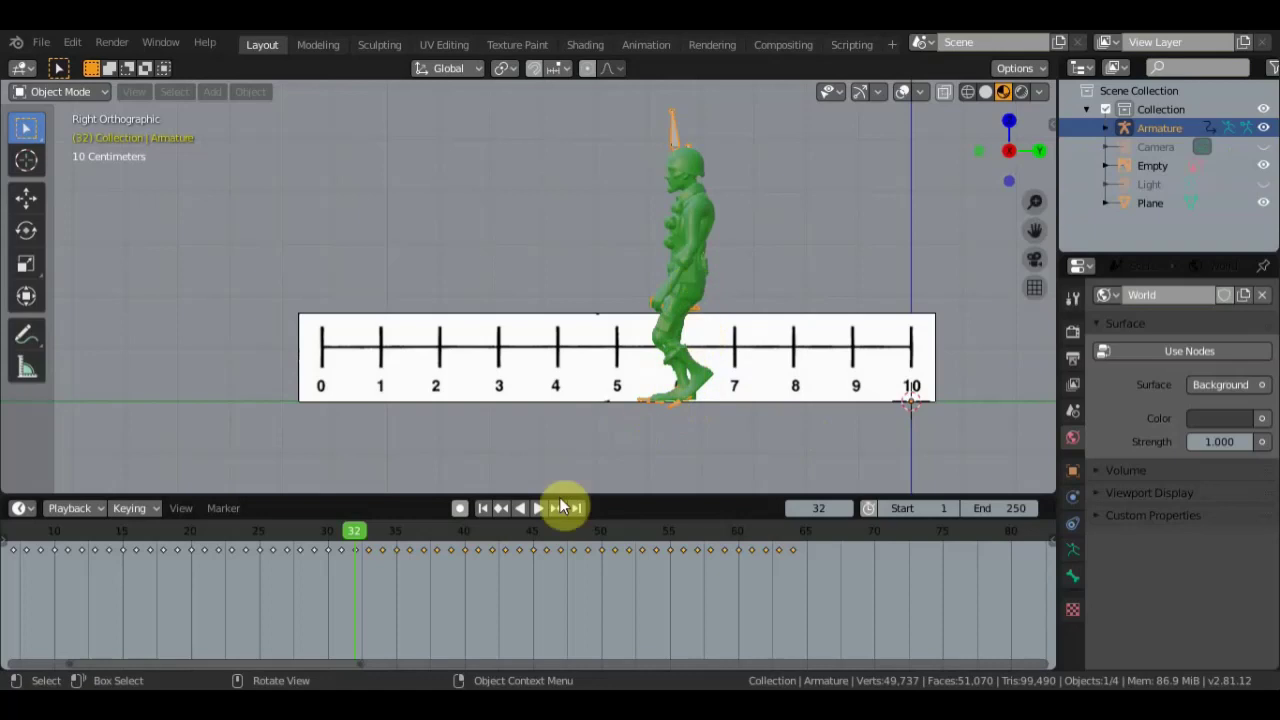
{"action": "left_click_drag", "start_coordinate": [357, 537], "coordinate": [367, 536]}
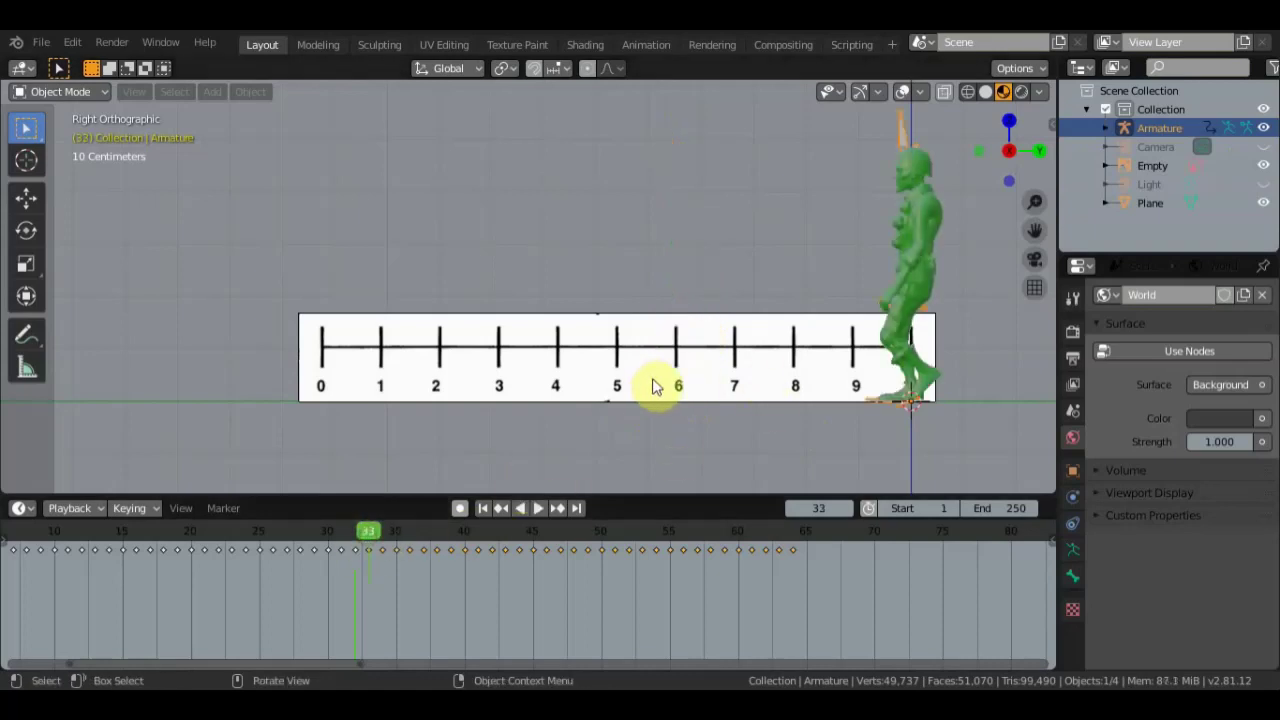
- Slide the armature back to the 6 mark with the Move tool and key LocRot at frame 33
{"action": "left_click", "coordinate": [25, 200]}
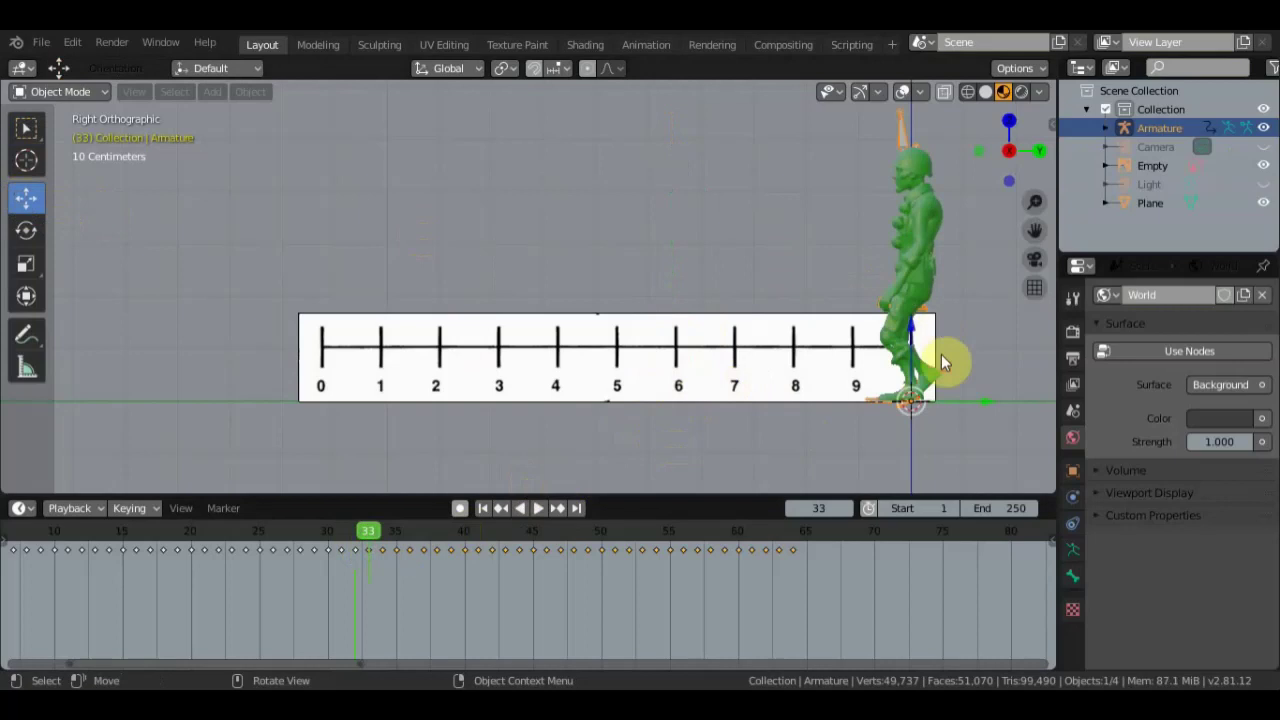
{"action": "left_click_drag", "start_coordinate": [976, 403], "coordinate": [679, 396]}
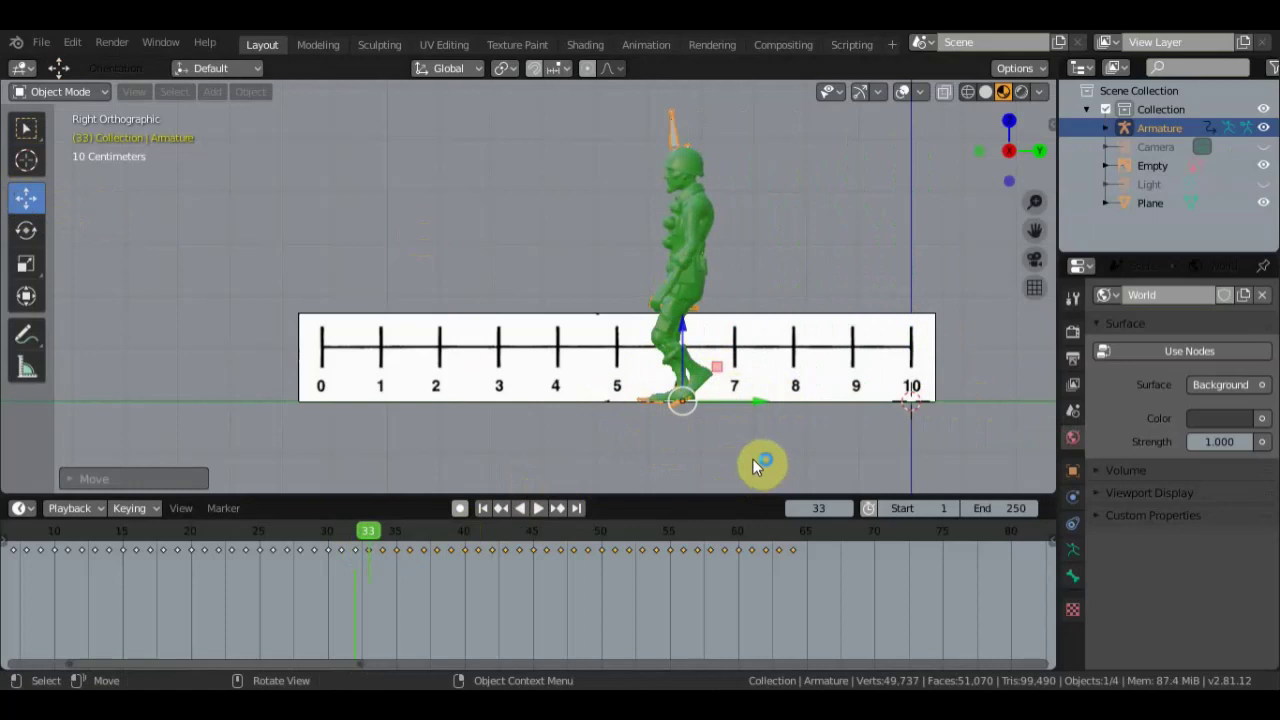
{"action": "key", "text": "i"}
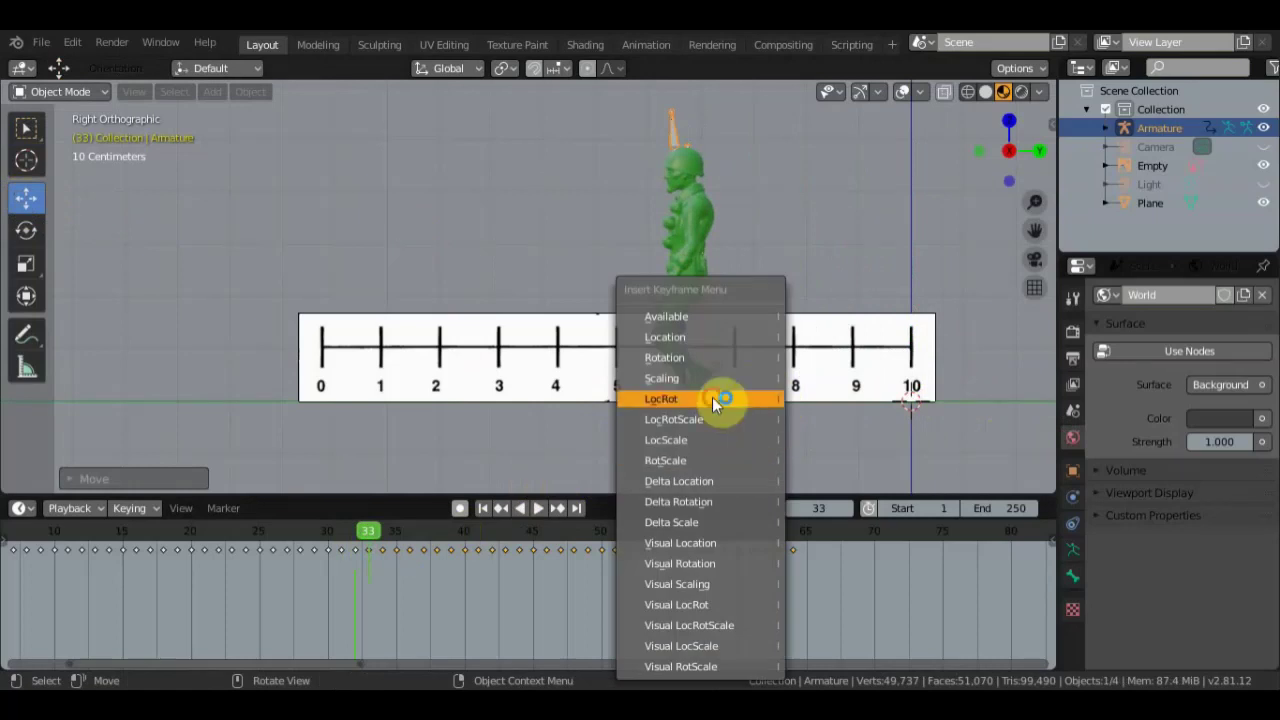
{"action": "left_click", "coordinate": [712, 397]}
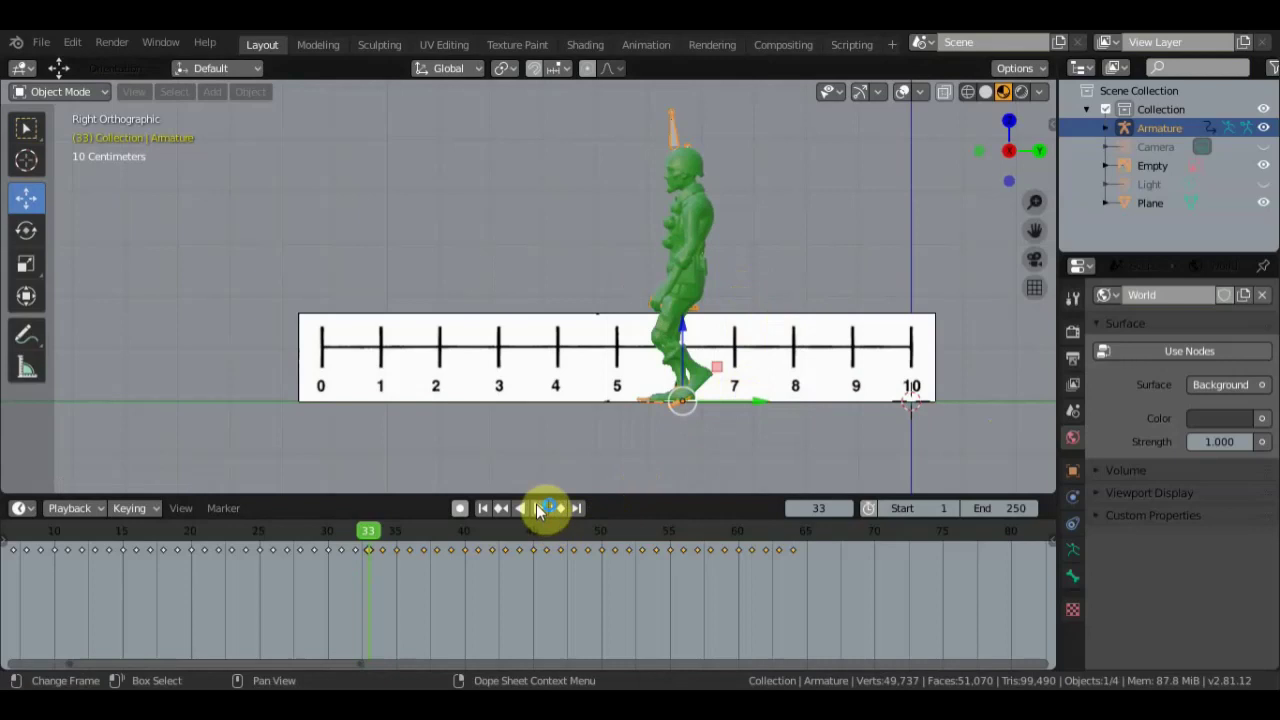
- Replay from frame 1, key LocRot at frame 64, then replay from the start
{"action": "left_click", "coordinate": [486, 510]}
{"action": "left_click", "coordinate": [537, 508]}
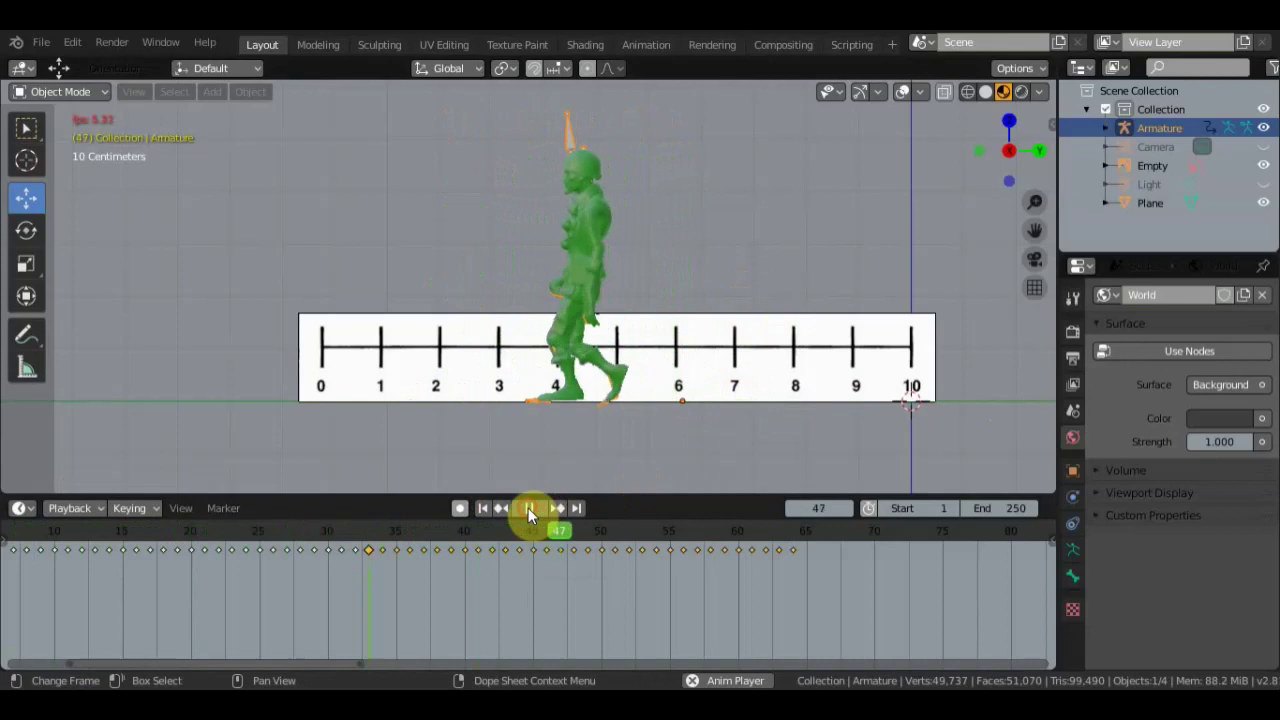
{"action": "key", "text": "space"}
{"action": "key", "text": "space"}
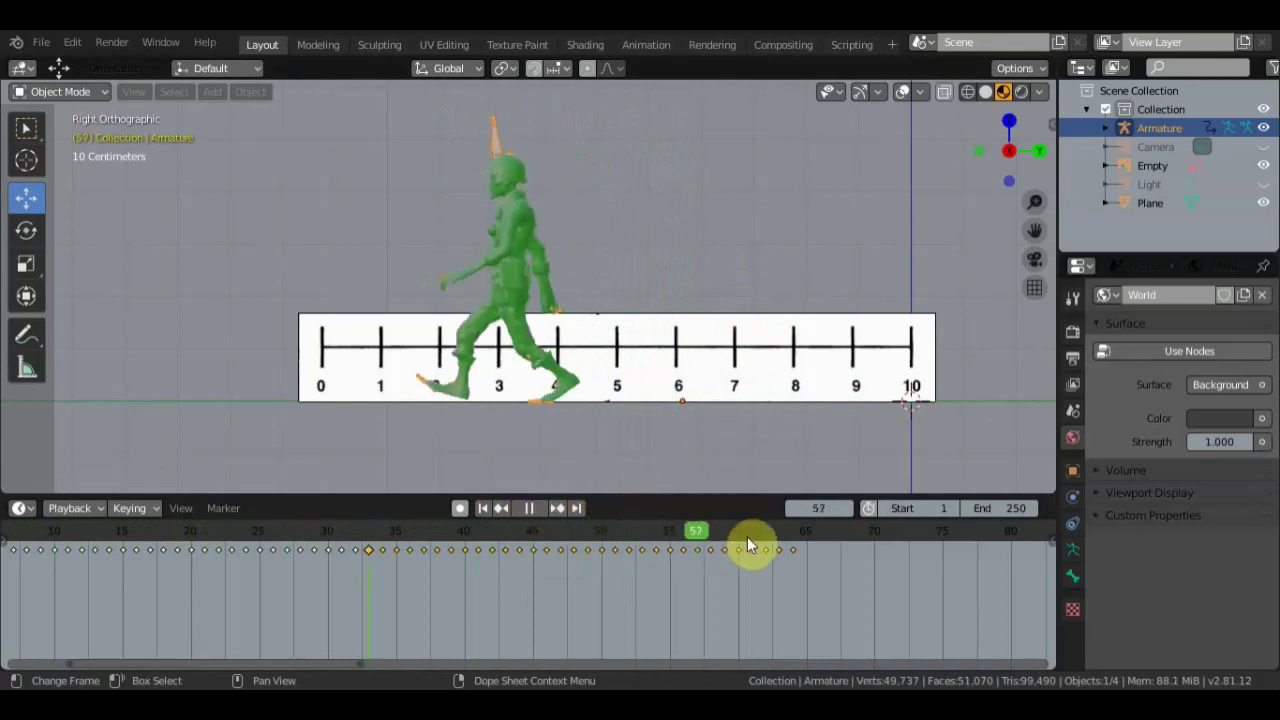
{"action": "key", "text": "space"}
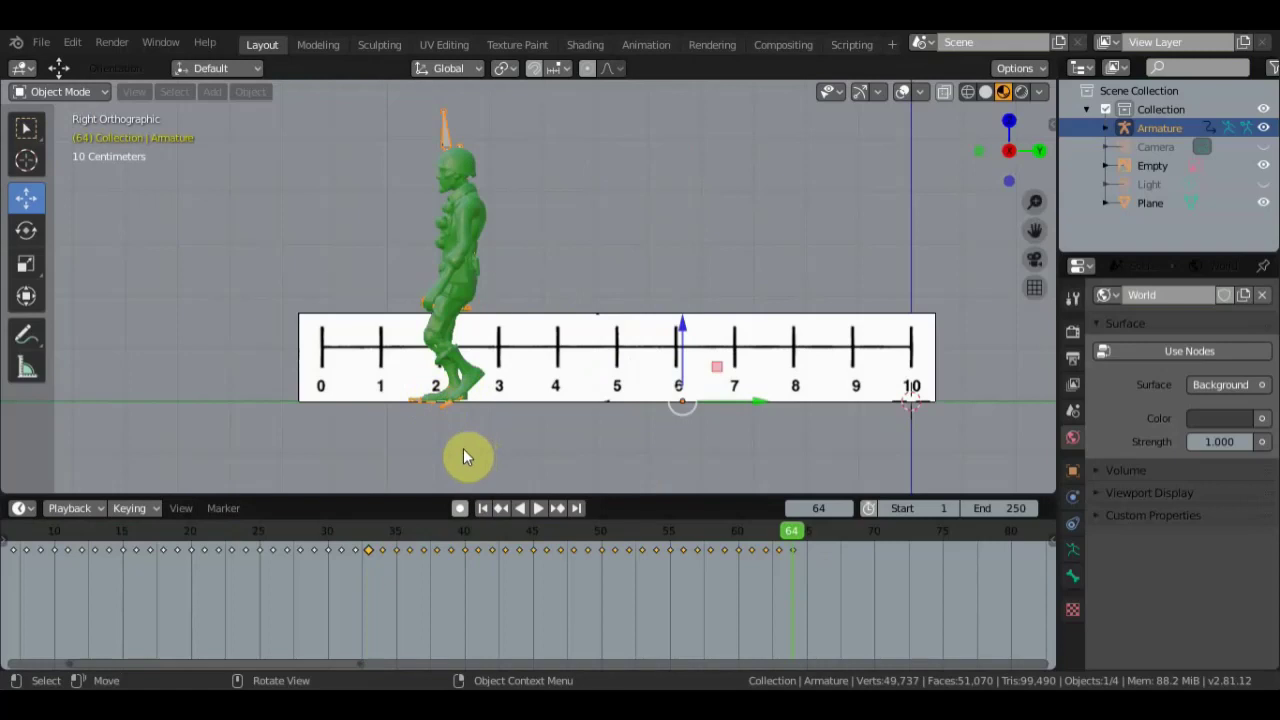
{"action": "key", "text": "i"}
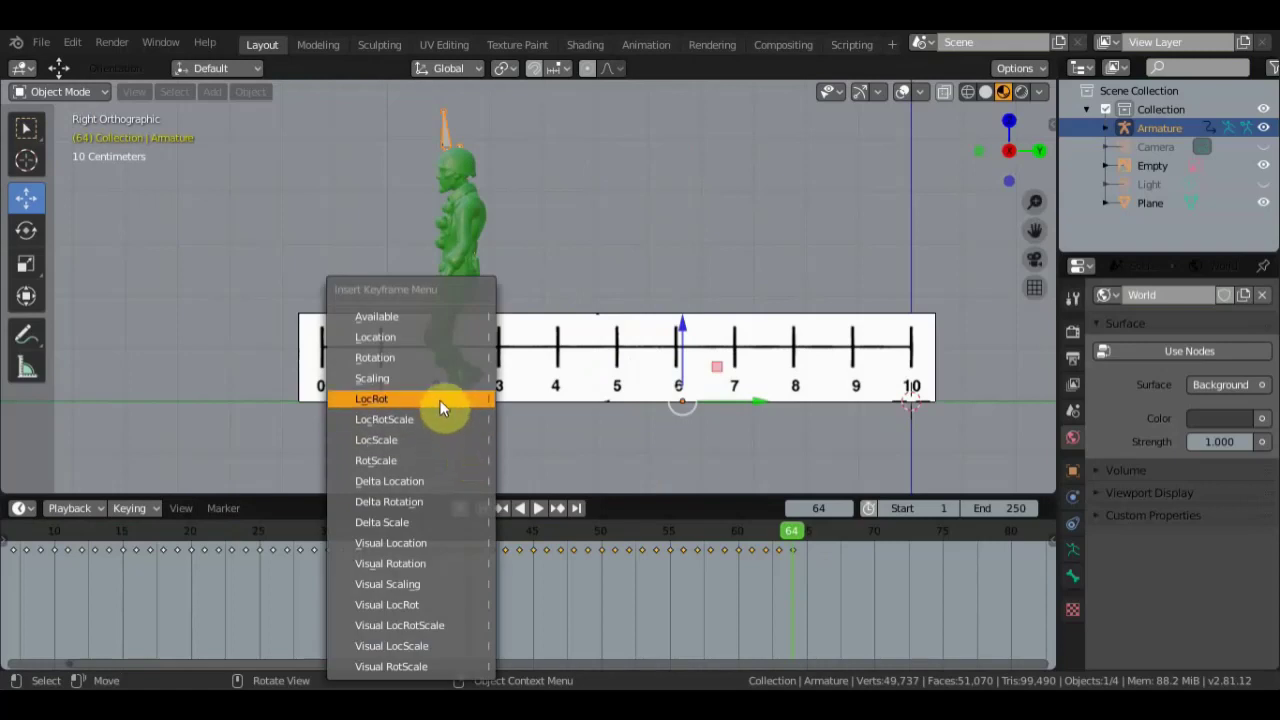
{"action": "left_click", "coordinate": [440, 398]}
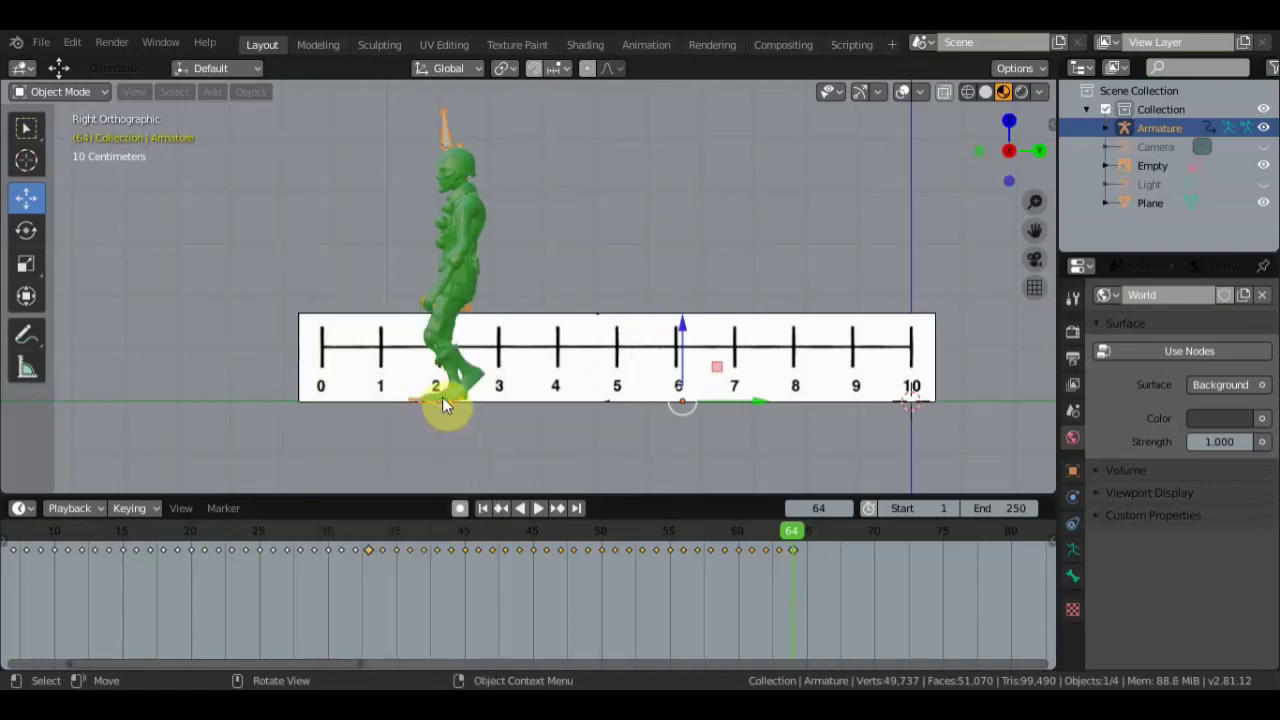
{"action": "left_click", "coordinate": [481, 508]}
{"action": "left_click", "coordinate": [538, 508]}
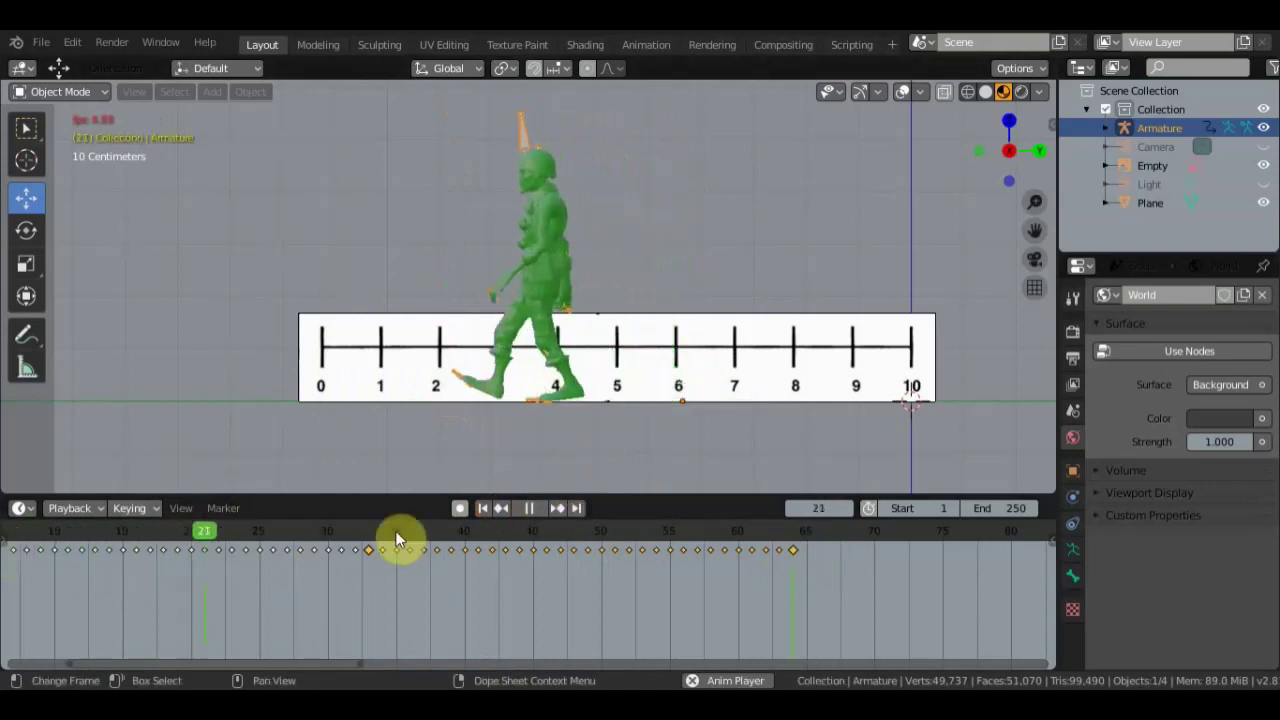
- Stop playback, shift the keyframe view to later frames, and scrub back to frame 1
{"action": "left_click", "coordinate": [530, 508]}
{"action": "scroll", "coordinate": [443, 555], "scroll_direction": "down", "scroll_amount": 3}
{"action": "middle_click_drag", "start_coordinate": [443, 555], "coordinate": [633, 572]}
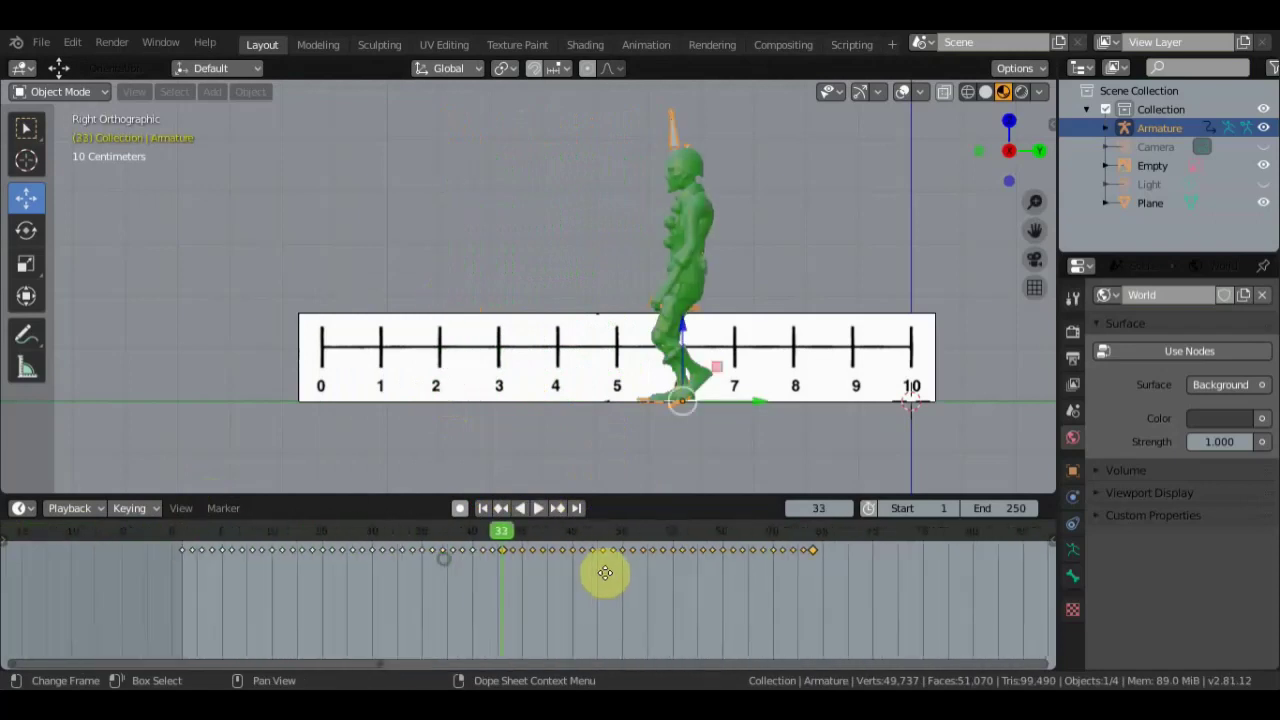
{"action": "scroll", "coordinate": [606, 573], "scroll_direction": "up", "scroll_amount": 3}
{"action": "left_click", "coordinate": [622, 532]}
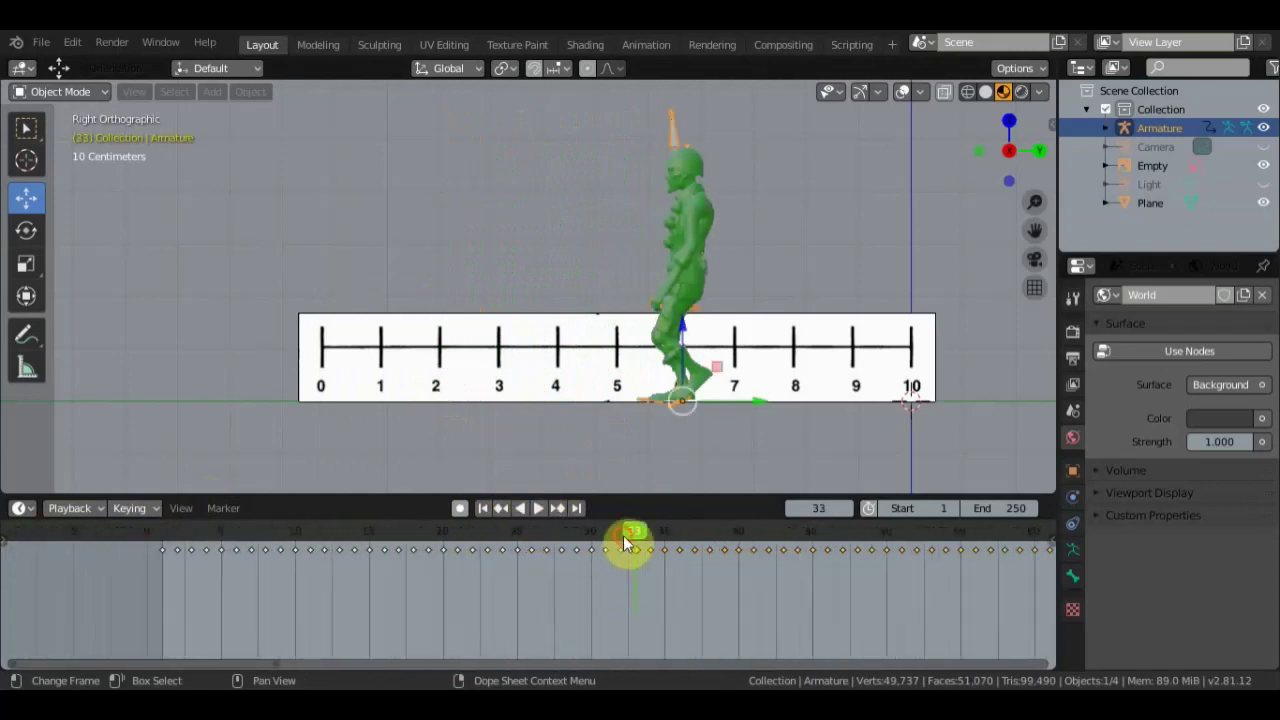
{"action": "key", "text": "space"}
{"action": "left_click_drag", "start_coordinate": [360, 534], "coordinate": [163, 543]}
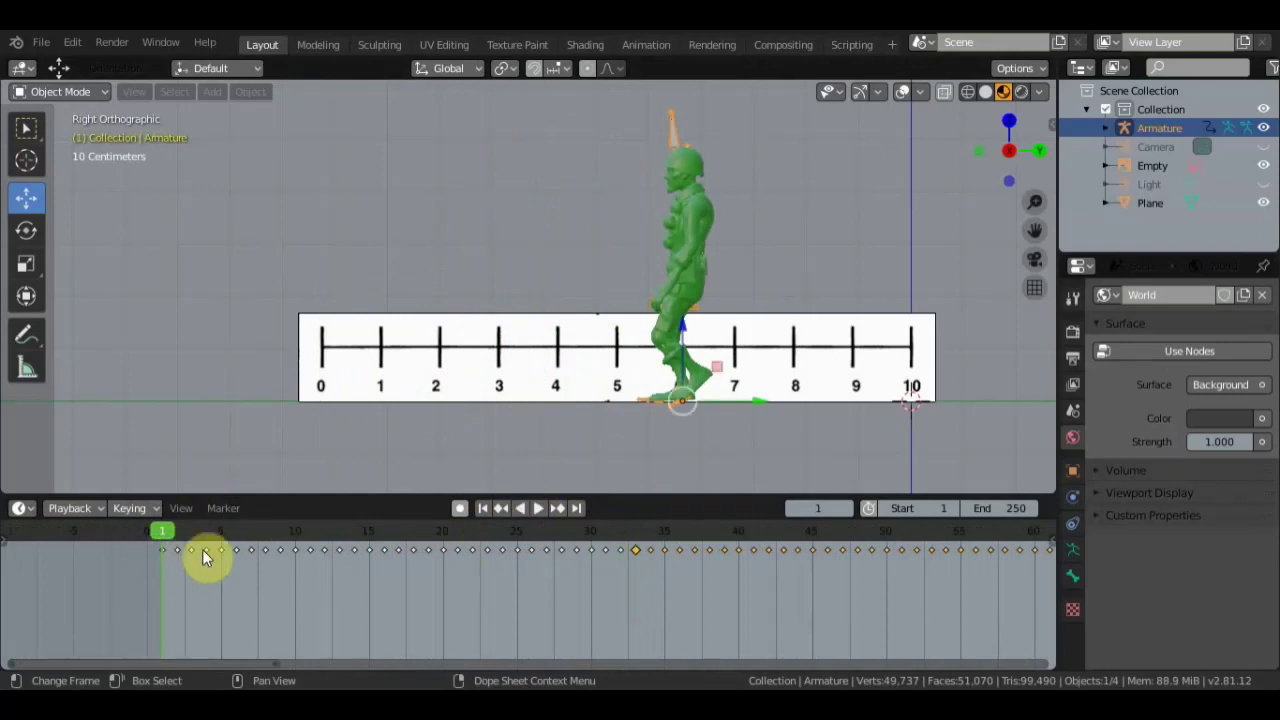
- Slide the character forward to near the 10 mark and key LocRot at frame 1
{"action": "left_click_drag", "start_coordinate": [749, 405], "coordinate": [992, 412]}
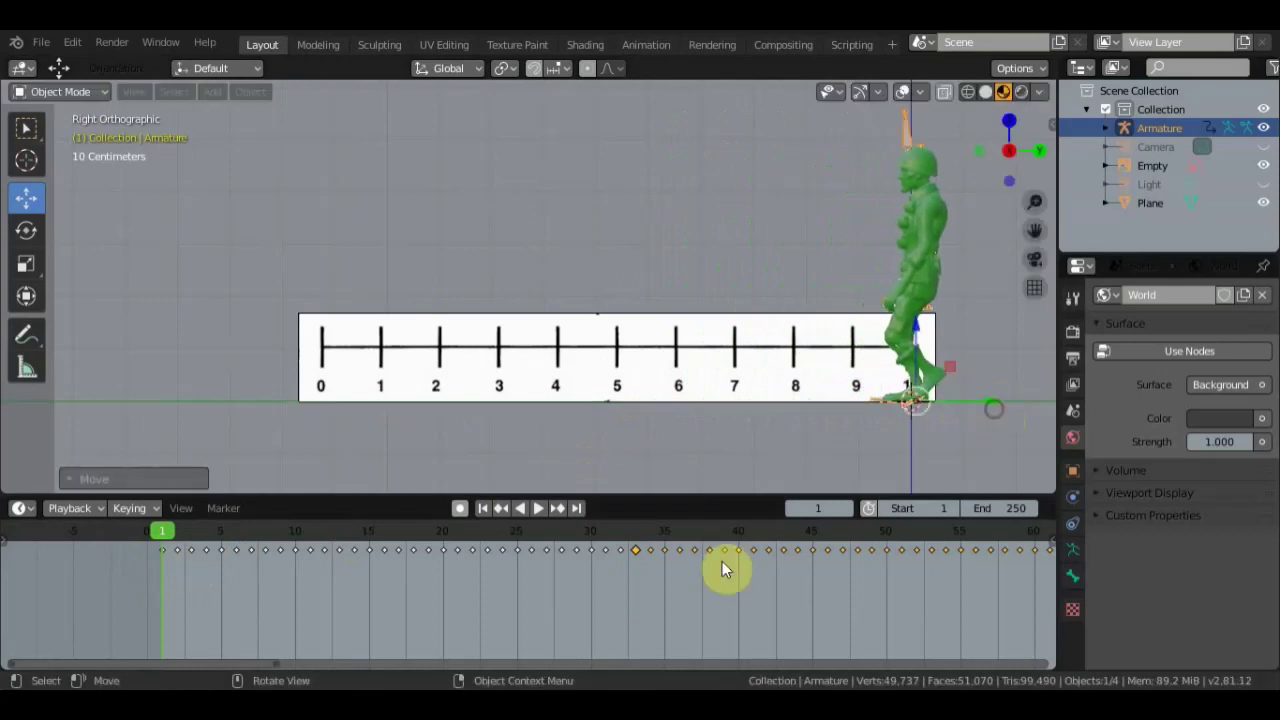
{"action": "key", "text": "i"}
{"action": "left_click", "coordinate": [262, 355]}
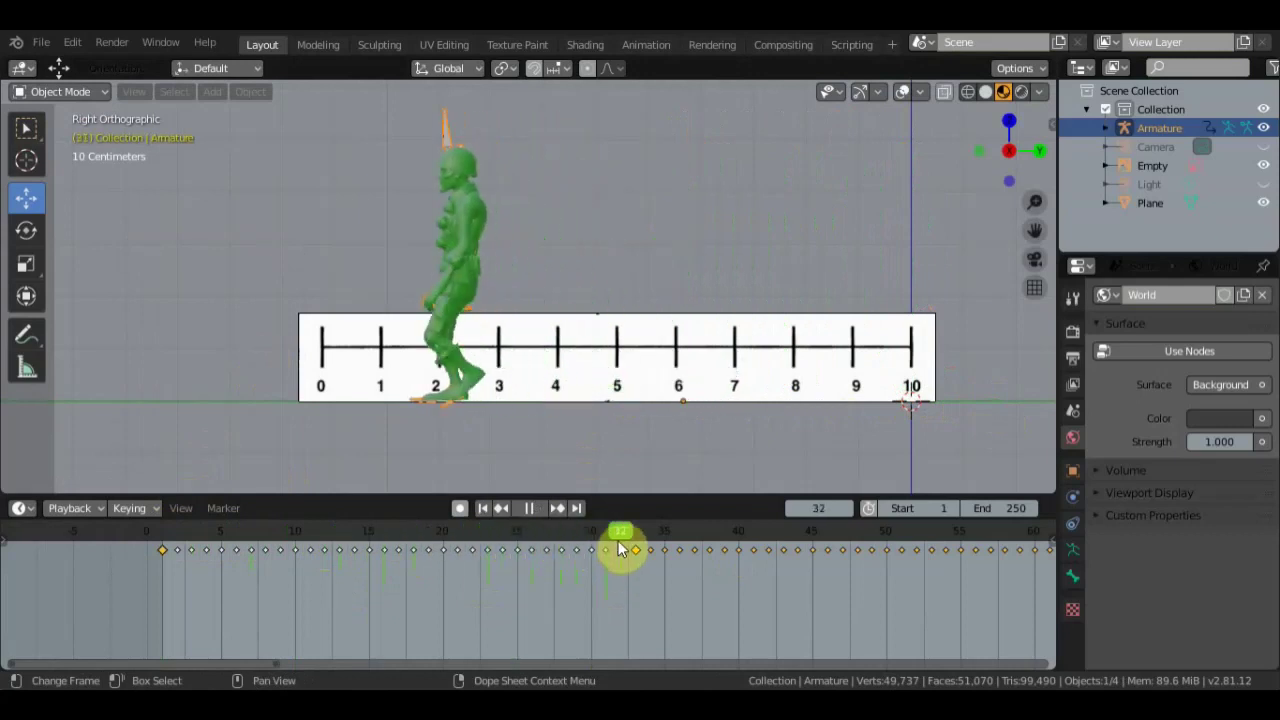
- Move the army man to mark 6, key LocRot at frame 32 after undoing a wrong key, and replay
{"action": "key", "text": "space"}
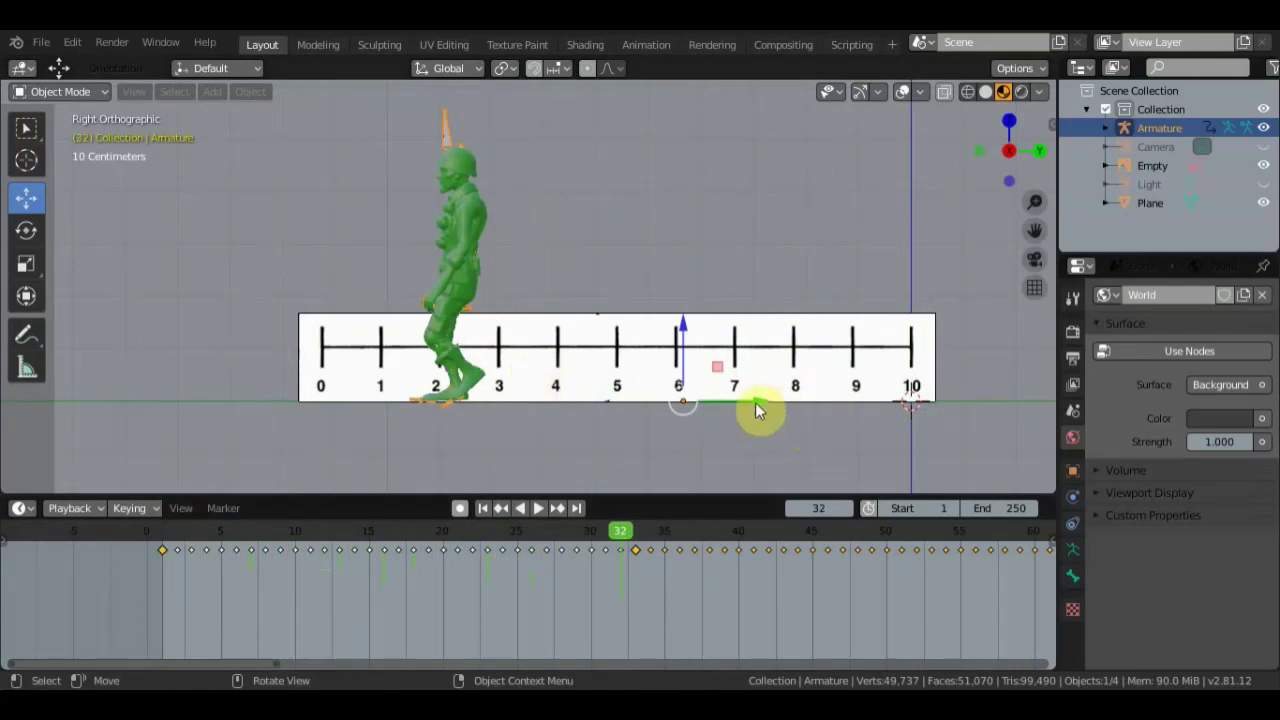
{"action": "key", "text": "g"}
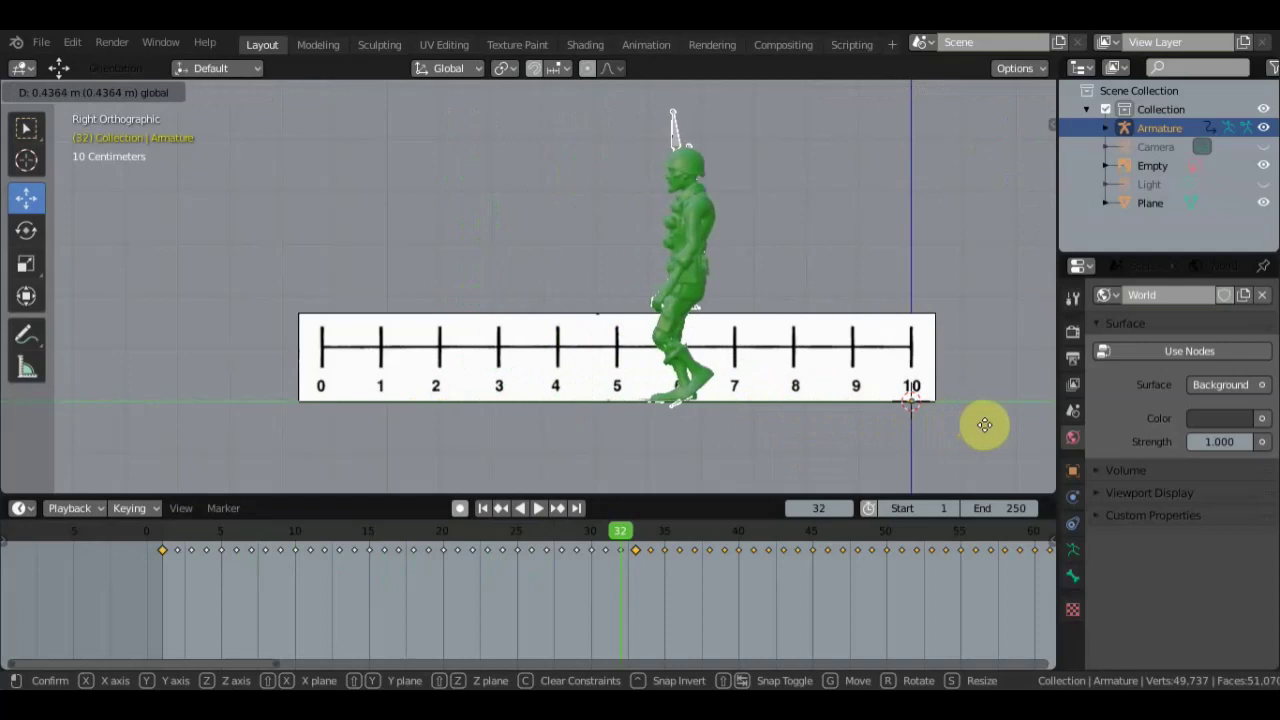
{"action": "left_click", "coordinate": [965, 432]}
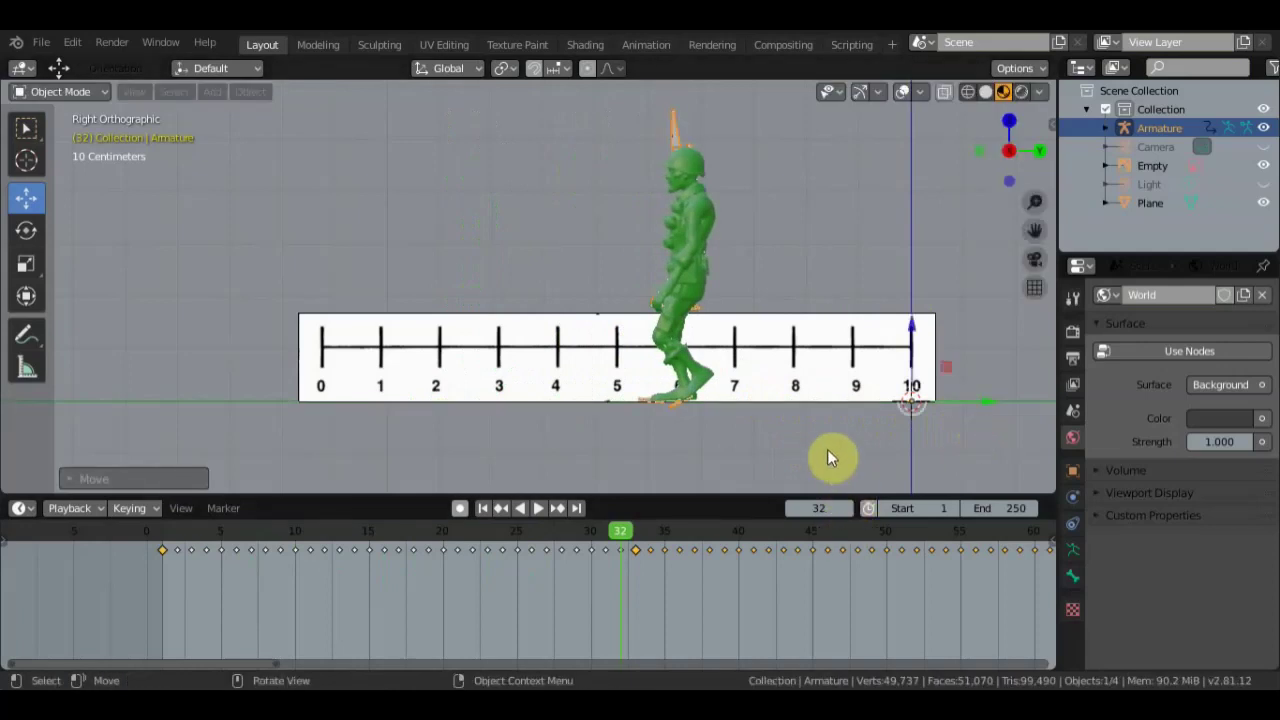
{"action": "key", "text": "i"}
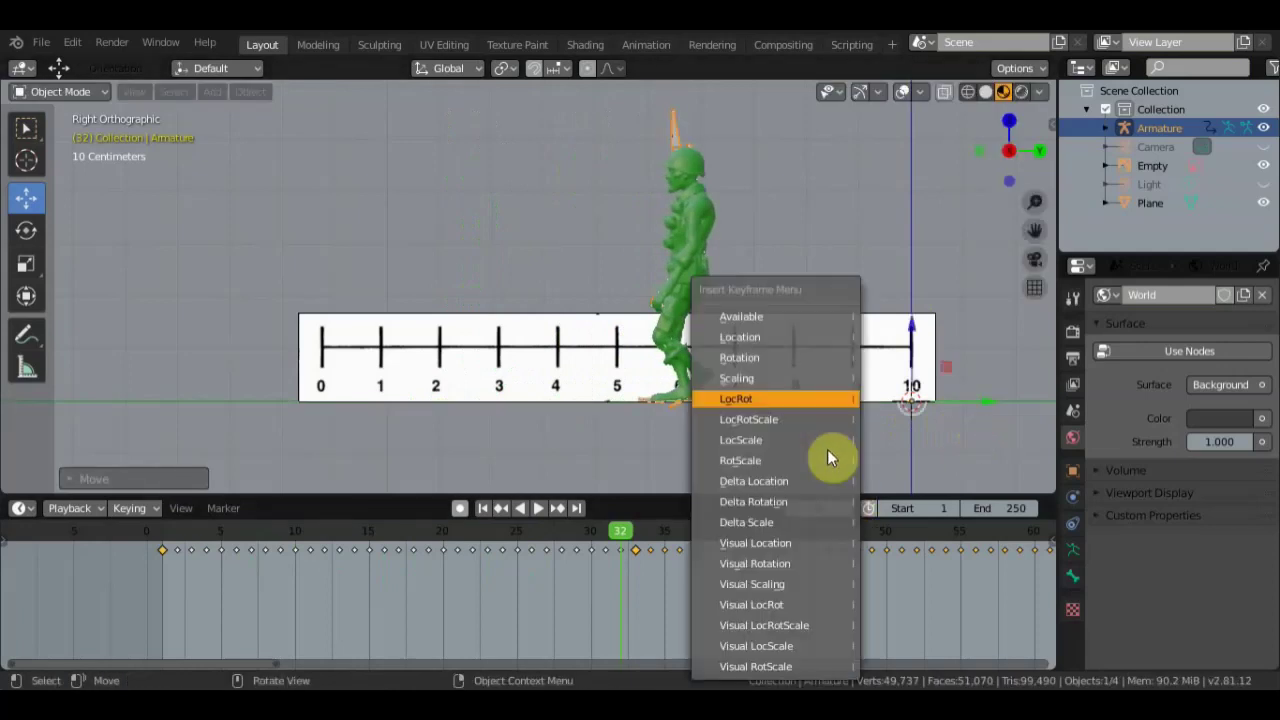
{"action": "left_click", "coordinate": [810, 381]}
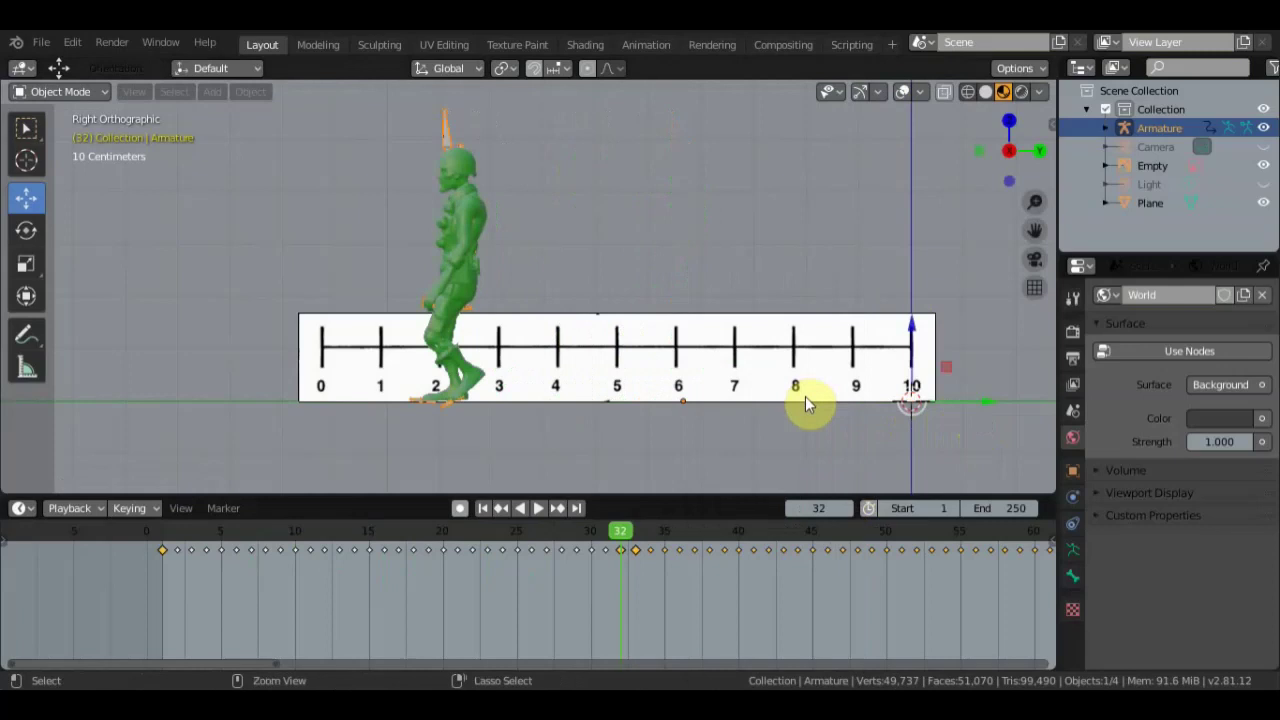
{"action": "key", "text": "ctrl+z"}
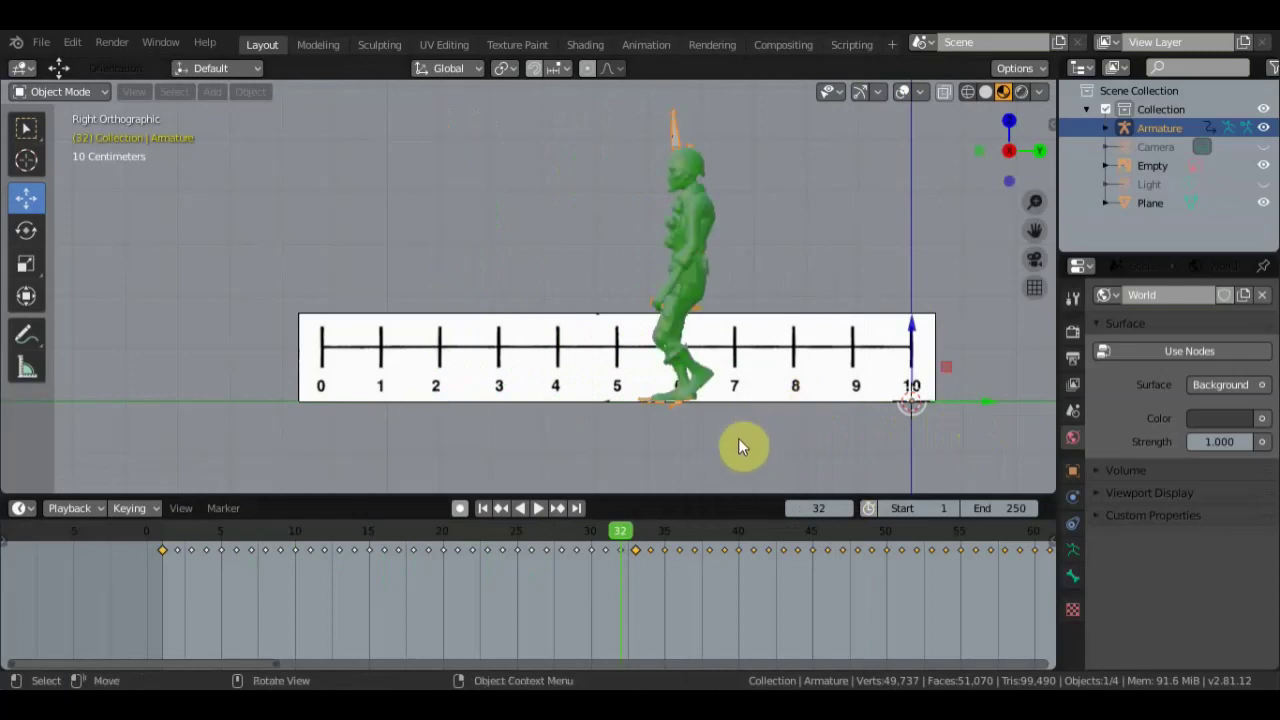
{"action": "key", "text": "i"}
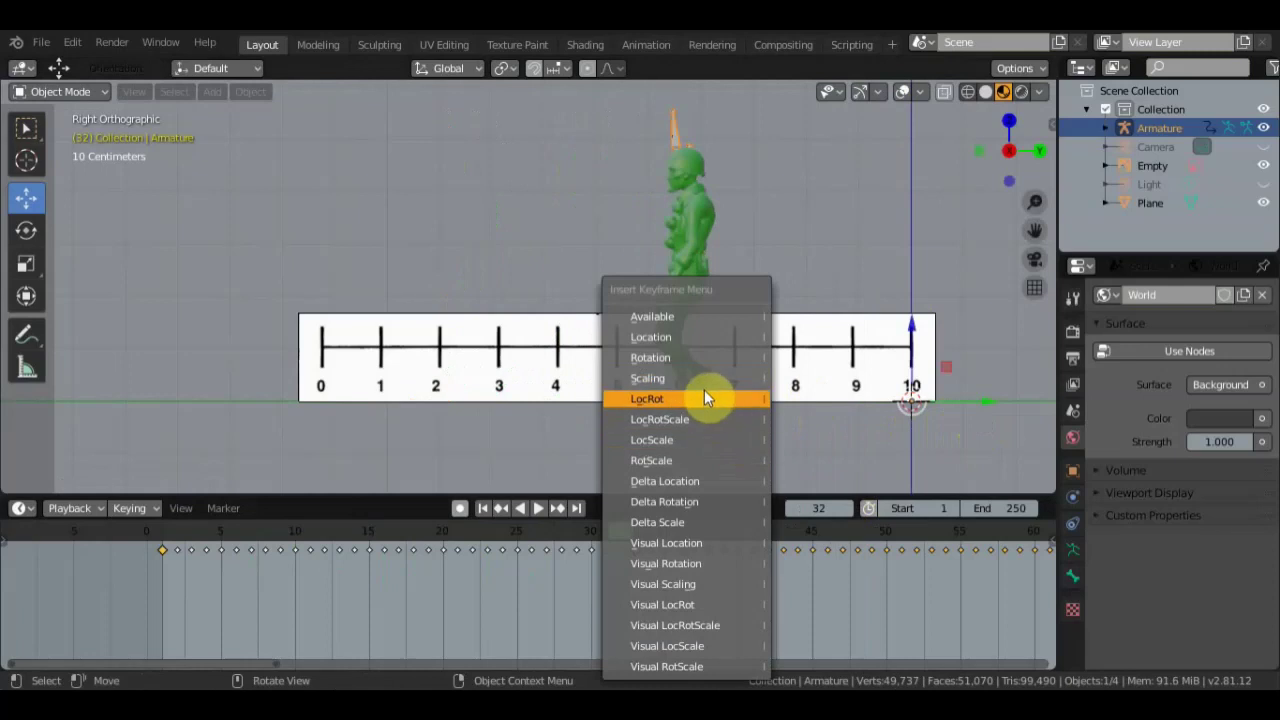
{"action": "left_click", "coordinate": [705, 391]}
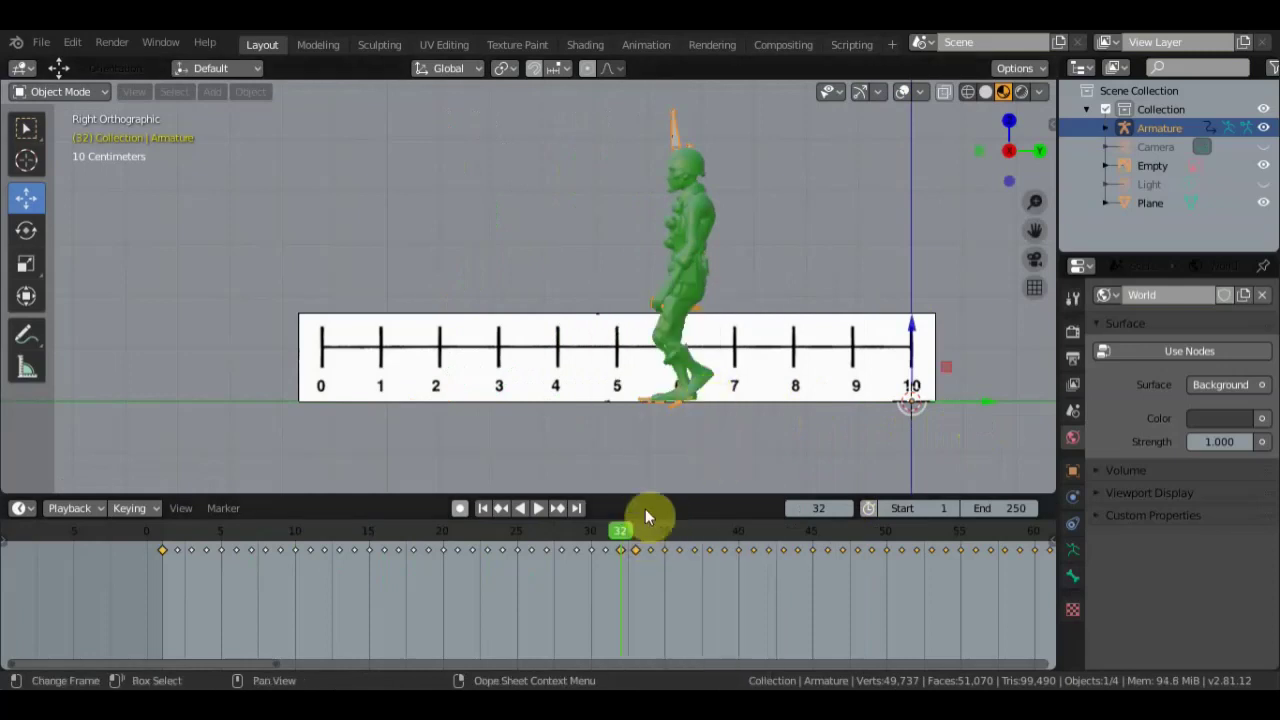
{"action": "left_click", "coordinate": [506, 509]}
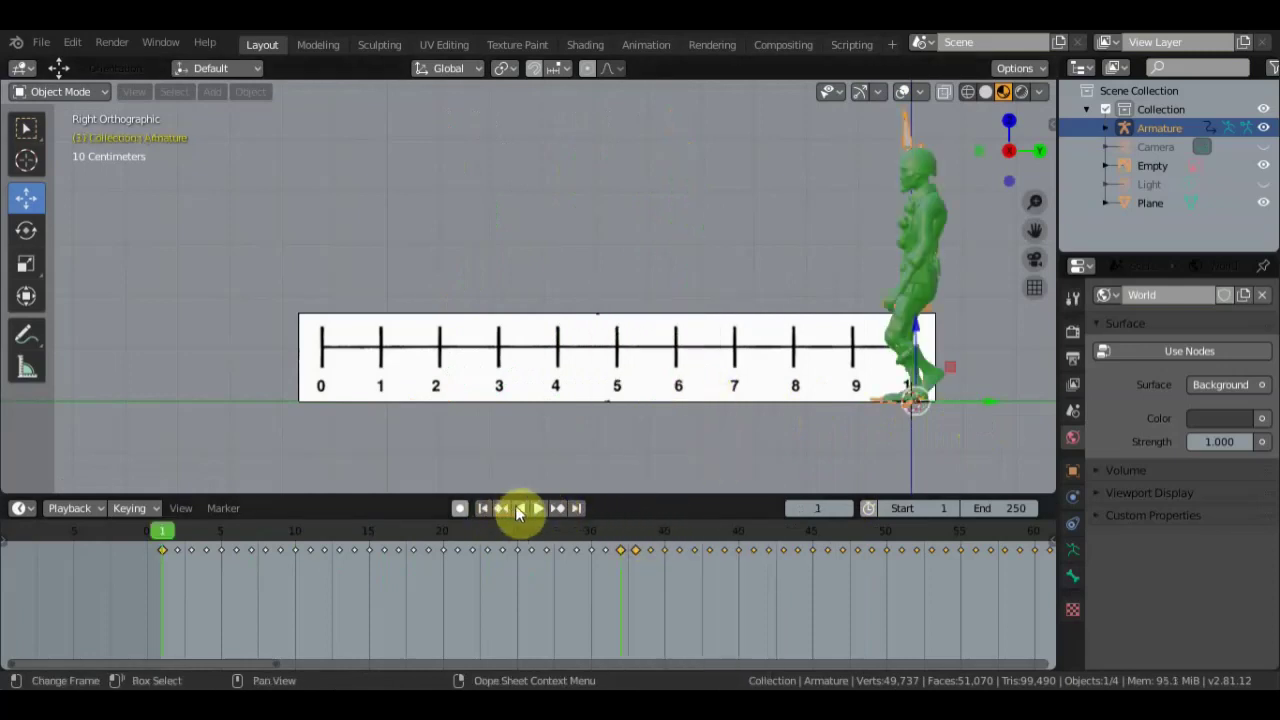
{"action": "left_click", "coordinate": [537, 509]}
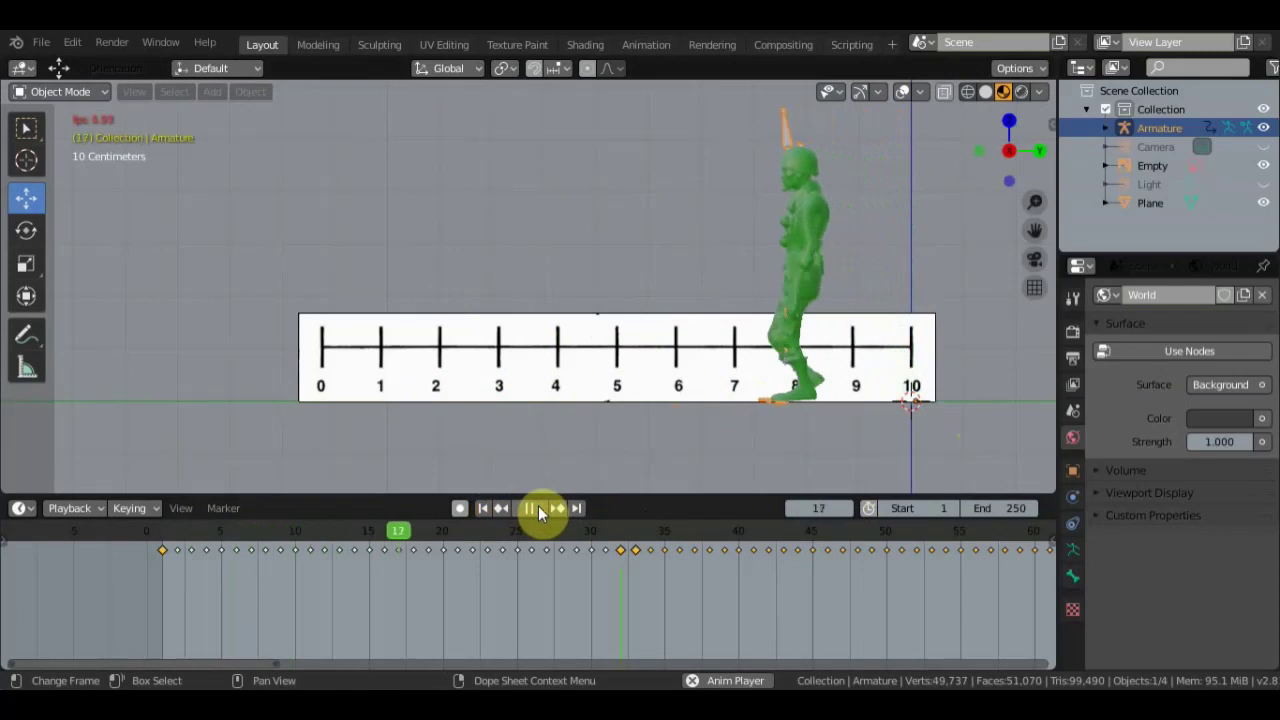
- Hide the Empty's ruler image and orbit the view to look over the ground
{"action": "scroll", "coordinate": [620, 460], "scroll_direction": "down", "scroll_amount": 3}
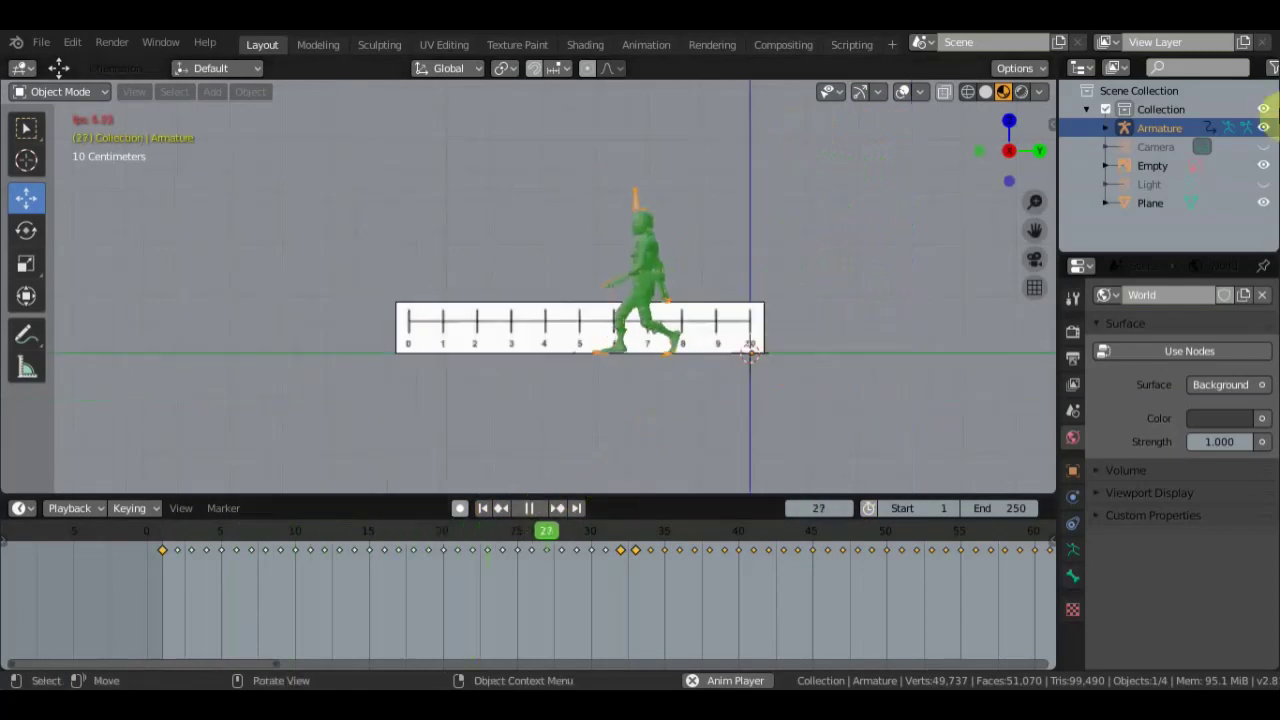
{"action": "left_click", "coordinate": [1263, 165]}
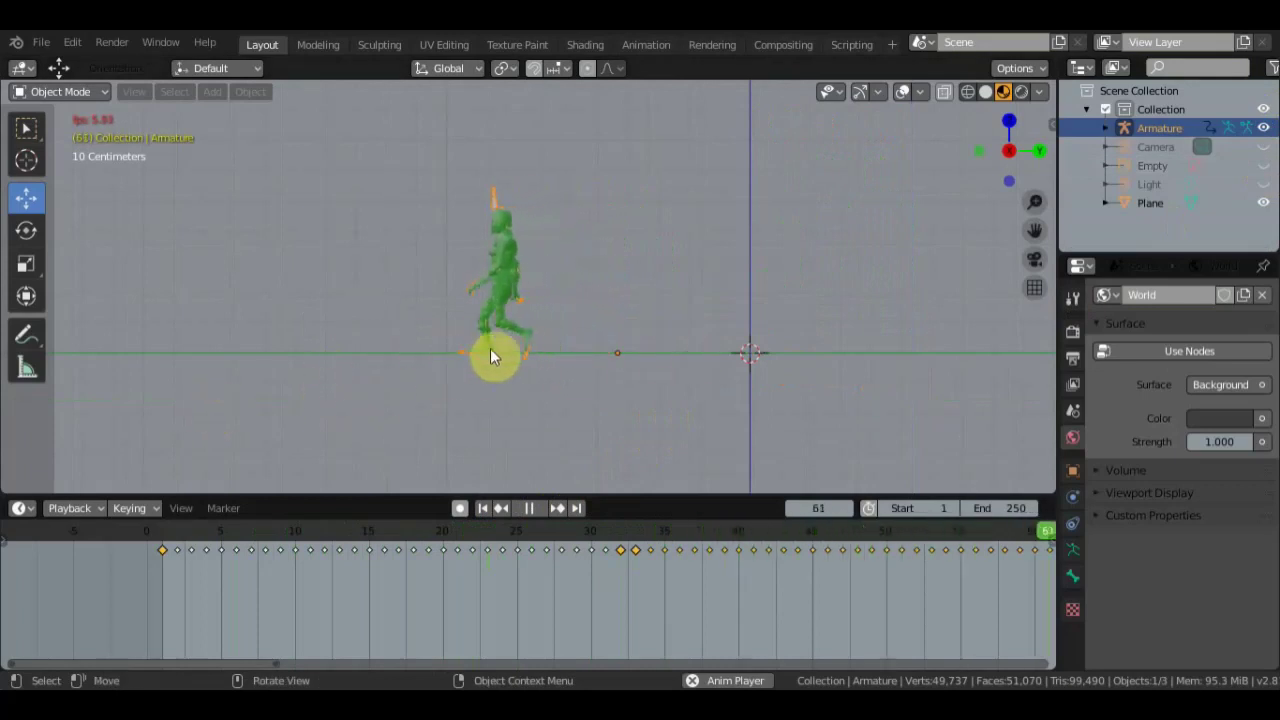
{"action": "scroll", "coordinate": [628, 405], "scroll_direction": "down", "scroll_amount": 2}
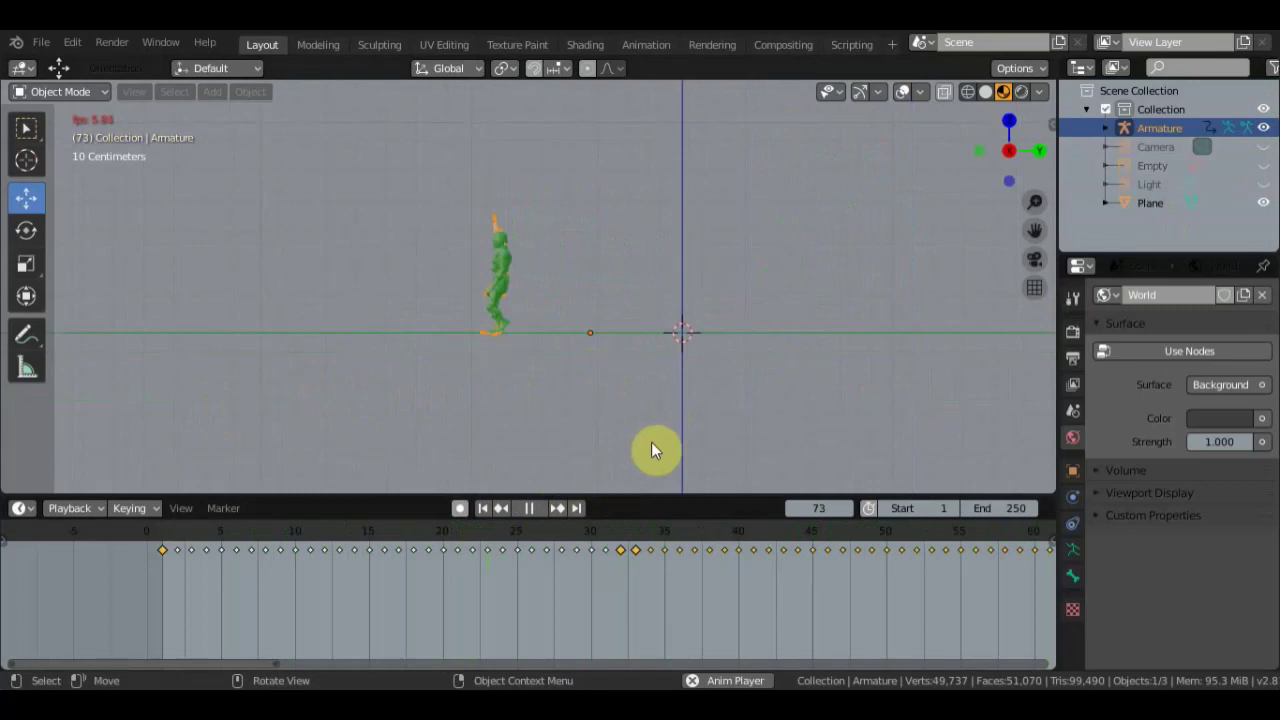
{"action": "scroll", "coordinate": [651, 414], "scroll_direction": "up", "scroll_amount": 1}
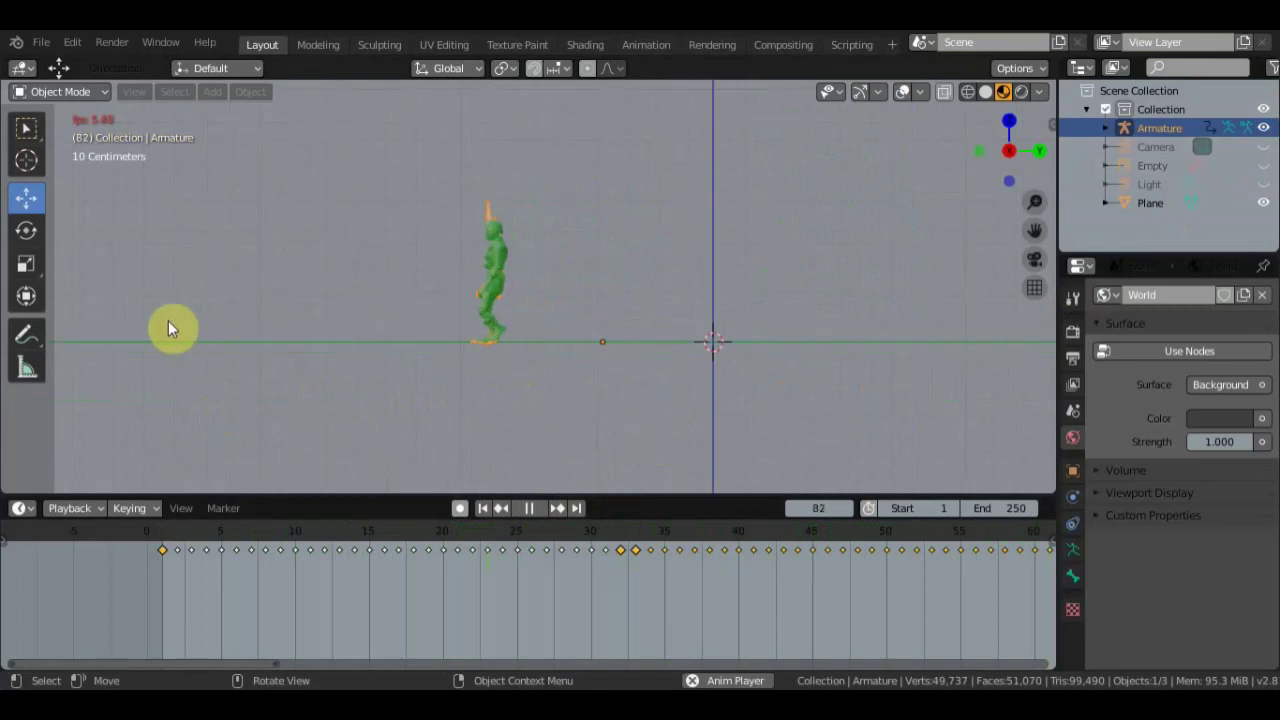
{"action": "scroll", "coordinate": [168, 329], "scroll_direction": "down", "scroll_amount": 3}
{"action": "scroll", "coordinate": [399, 343], "scroll_direction": "down", "scroll_amount": 2}
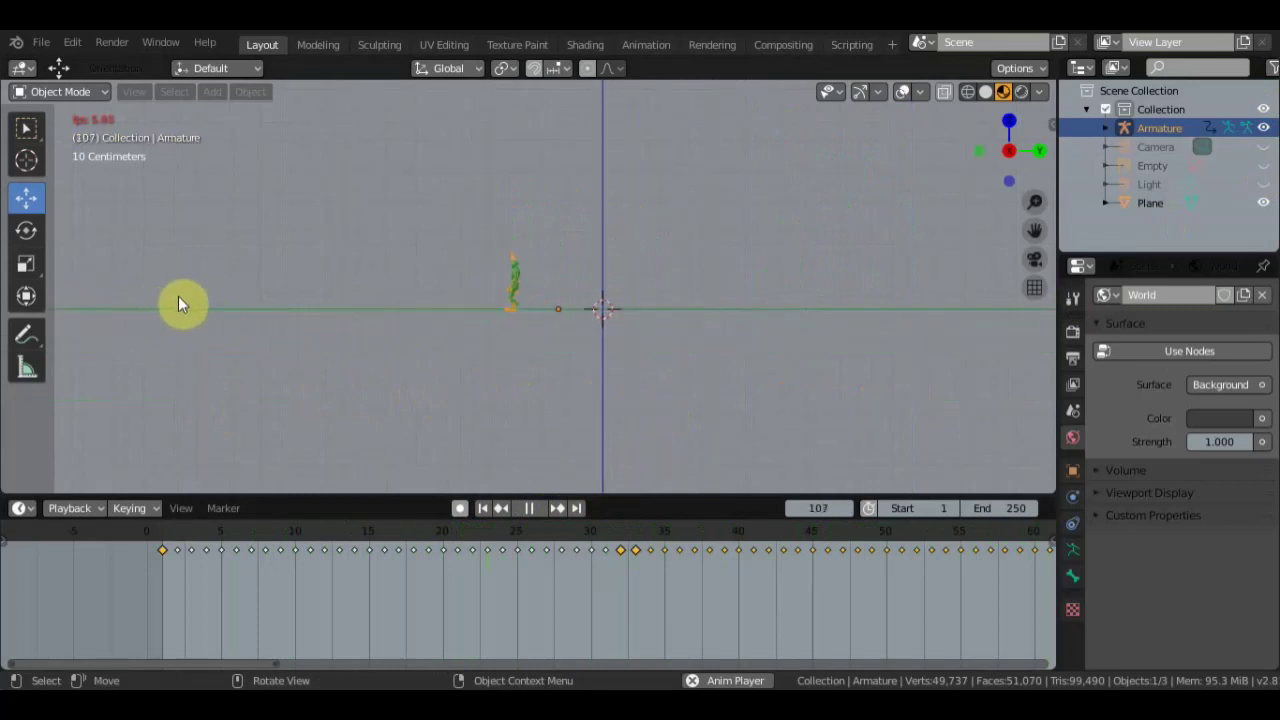
{"action": "mouse_move", "coordinate": [231, 322]}
{"action": "middle_mouse_down"}
{"action": "mouse_move", "coordinate": [251, 399]}
{"action": "mouse_move", "coordinate": [545, 300]}
{"action": "mouse_move", "coordinate": [434, 327]}
{"action": "mouse_move", "coordinate": [371, 321]}
{"action": "mouse_move", "coordinate": [331, 401]}
{"action": "mouse_move", "coordinate": [497, 349]}
{"action": "mouse_move", "coordinate": [484, 377]}
{"action": "mouse_move", "coordinate": [517, 318]}
{"action": "middle_mouse_up"}
{"action": "scroll", "coordinate": [545, 300], "scroll_direction": "up", "scroll_amount": 3}
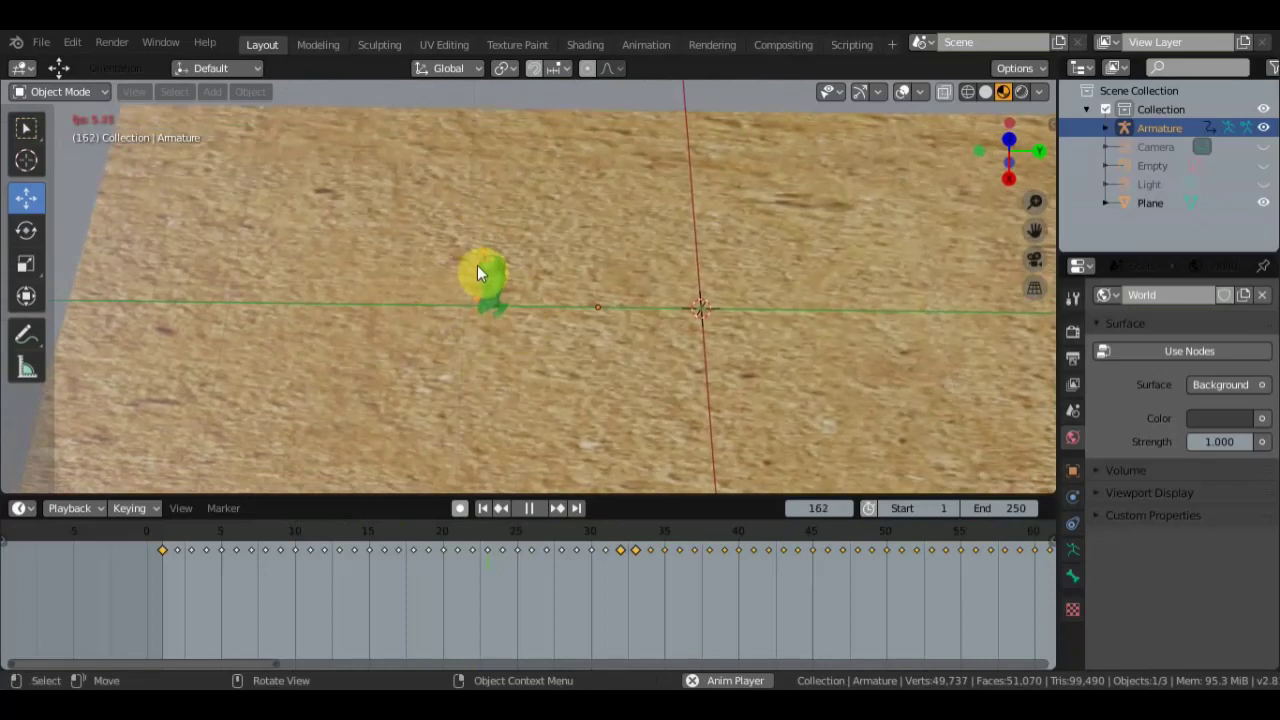
{"action": "middle_click_drag", "start_coordinate": [494, 282], "coordinate": [470, 330]}
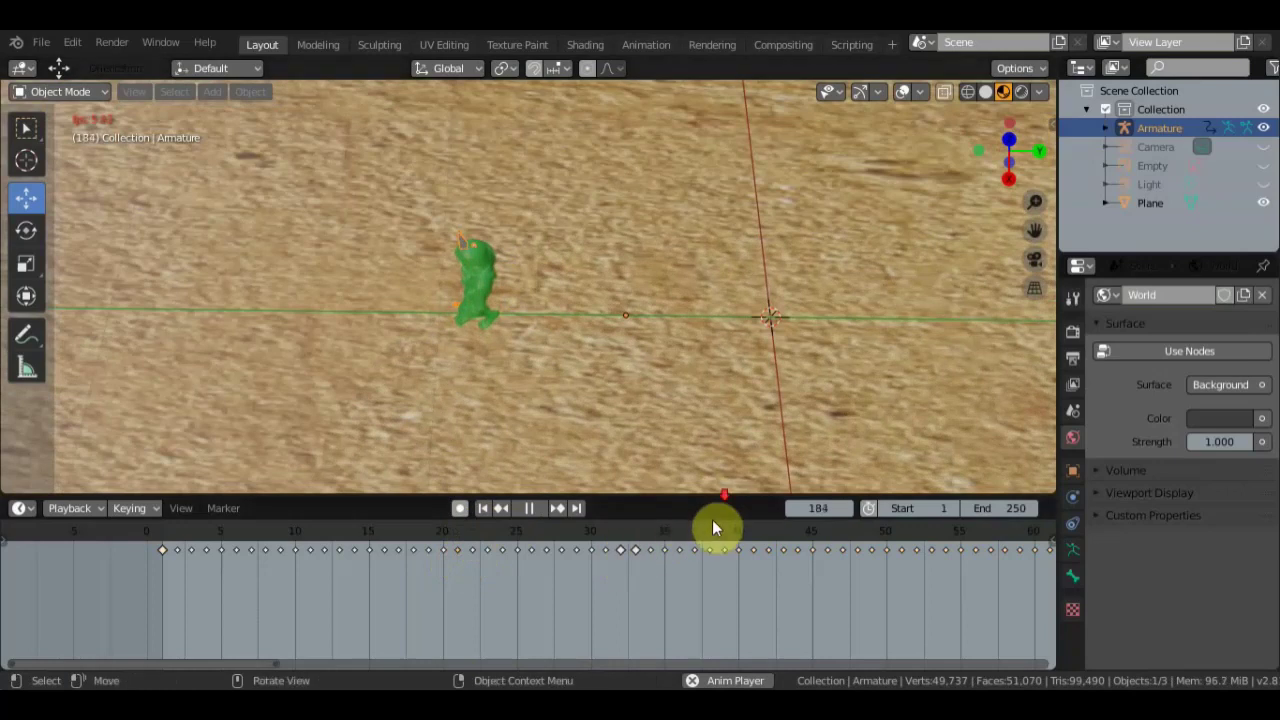
{"action": "scroll", "coordinate": [632, 382], "scroll_direction": "up", "scroll_amount": 5}
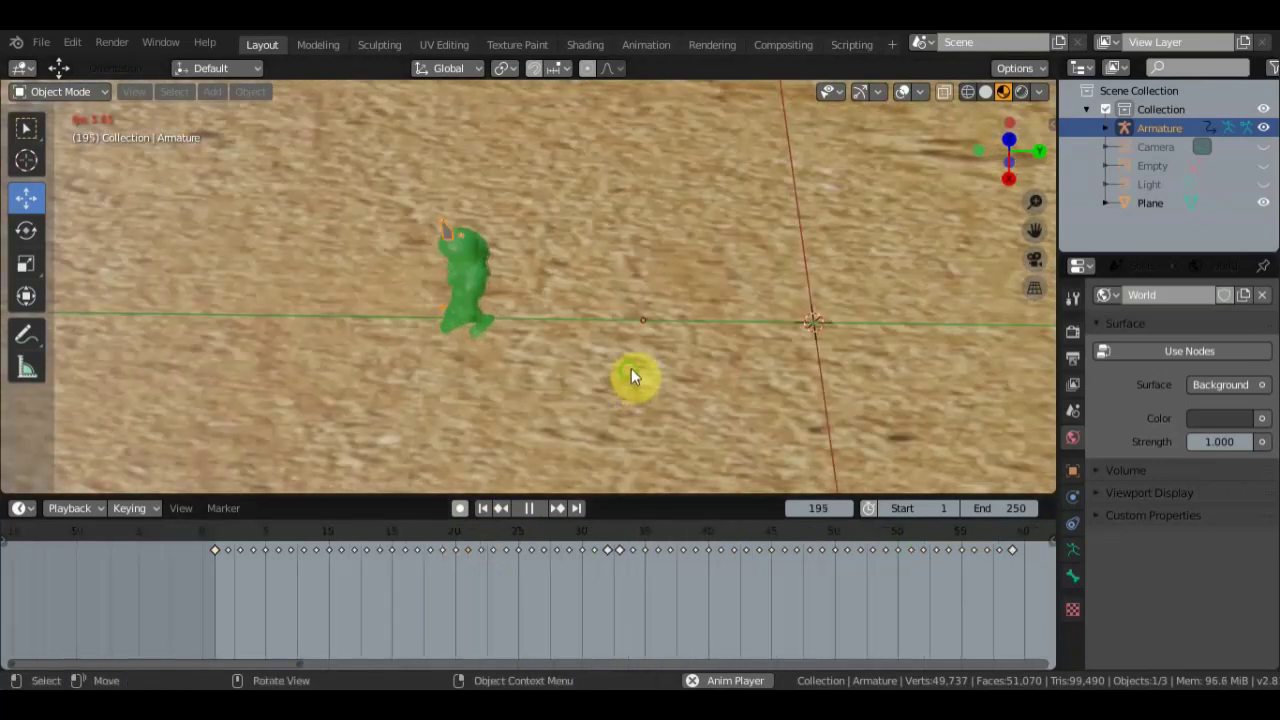
{"action": "middle_click_drag", "start_coordinate": [655, 263], "coordinate": [653, 243]}
{"action": "scroll", "coordinate": [938, 556], "scroll_direction": "down", "scroll_amount": 2}
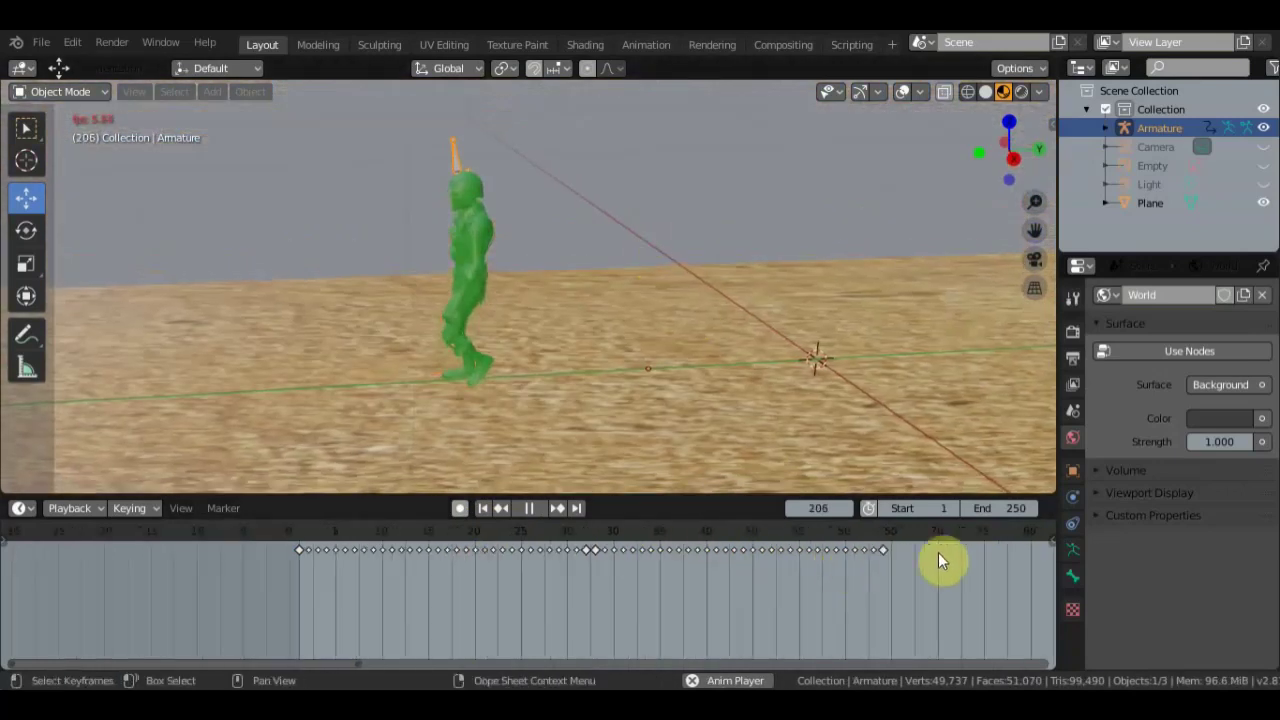
- Replay from frame 1, pause at frame 20, and show the armature's data properties
{"action": "left_click", "coordinate": [883, 551]}
{"action": "left_click", "coordinate": [483, 508]}
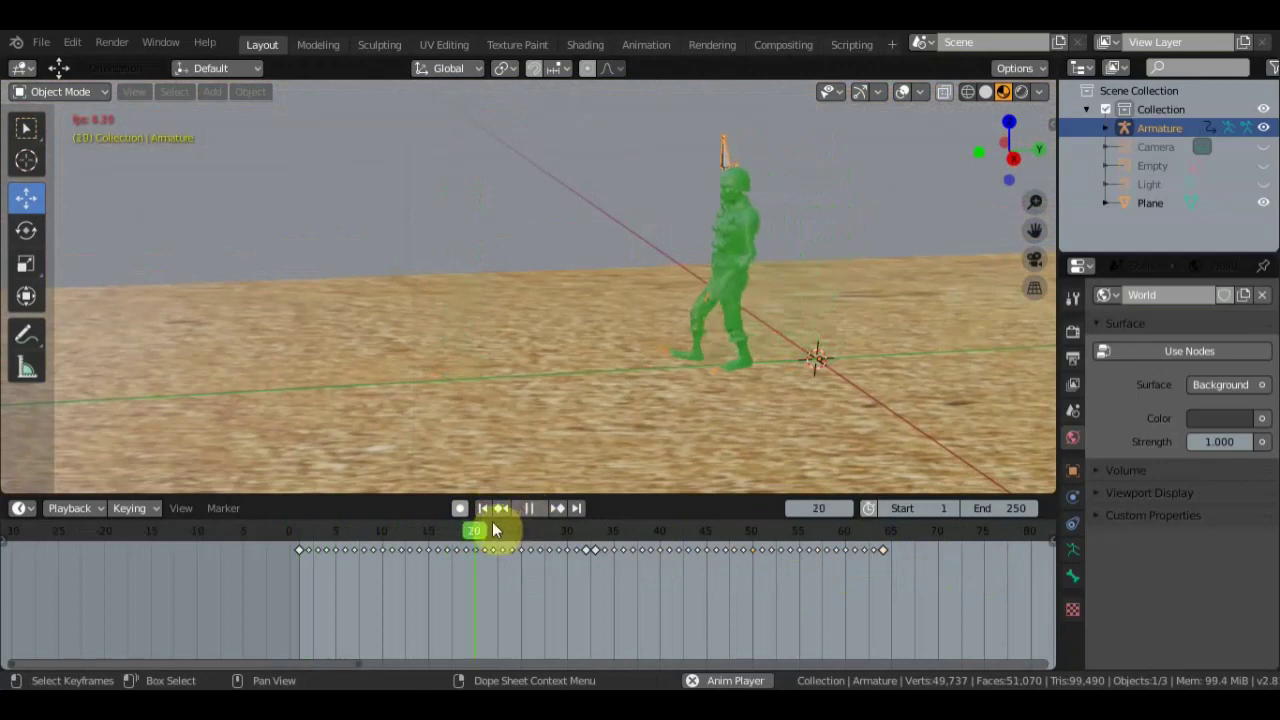
{"action": "key", "text": "space"}
{"action": "mouse_move", "coordinate": [652, 264]}
{"action": "middle_mouse_down"}
{"action": "mouse_move", "coordinate": [633, 362]}
{"action": "mouse_move", "coordinate": [663, 354]}
{"action": "mouse_move", "coordinate": [646, 368]}
{"action": "mouse_move", "coordinate": [677, 327]}
{"action": "mouse_move", "coordinate": [634, 289]}
{"action": "mouse_move", "coordinate": [857, 280]}
{"action": "mouse_move", "coordinate": [866, 294]}
{"action": "mouse_move", "coordinate": [698, 282]}
{"action": "middle_mouse_up"}
{"action": "left_click", "coordinate": [1073, 553]}
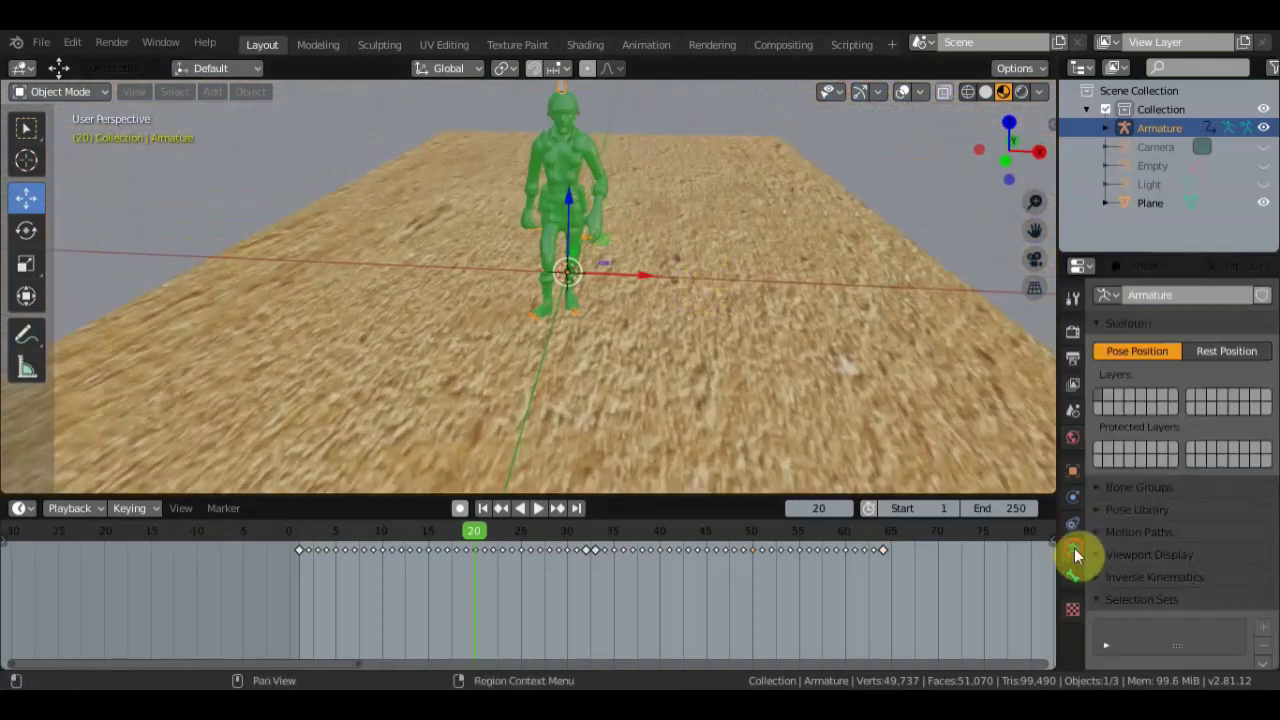
- Enable In Front under the armature's Viewport Display so bones show through the mesh
{"action": "left_click", "coordinate": [1151, 557]}
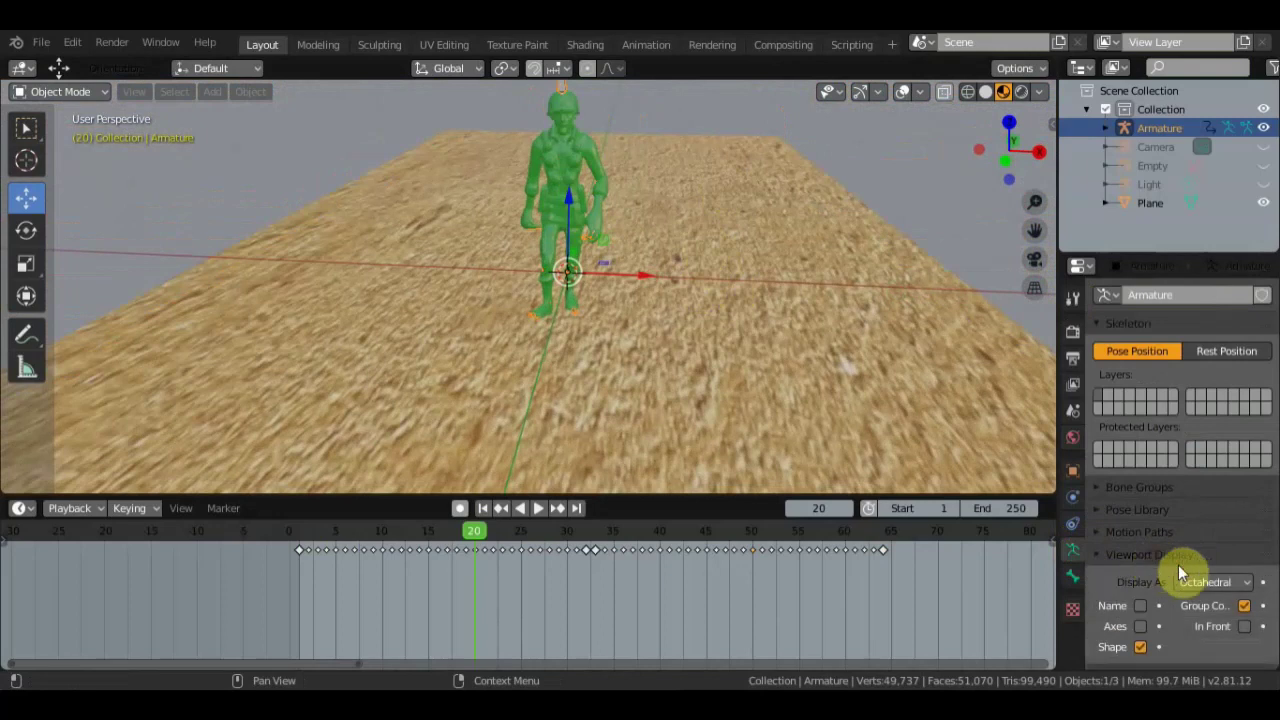
{"action": "left_click", "coordinate": [1244, 626]}
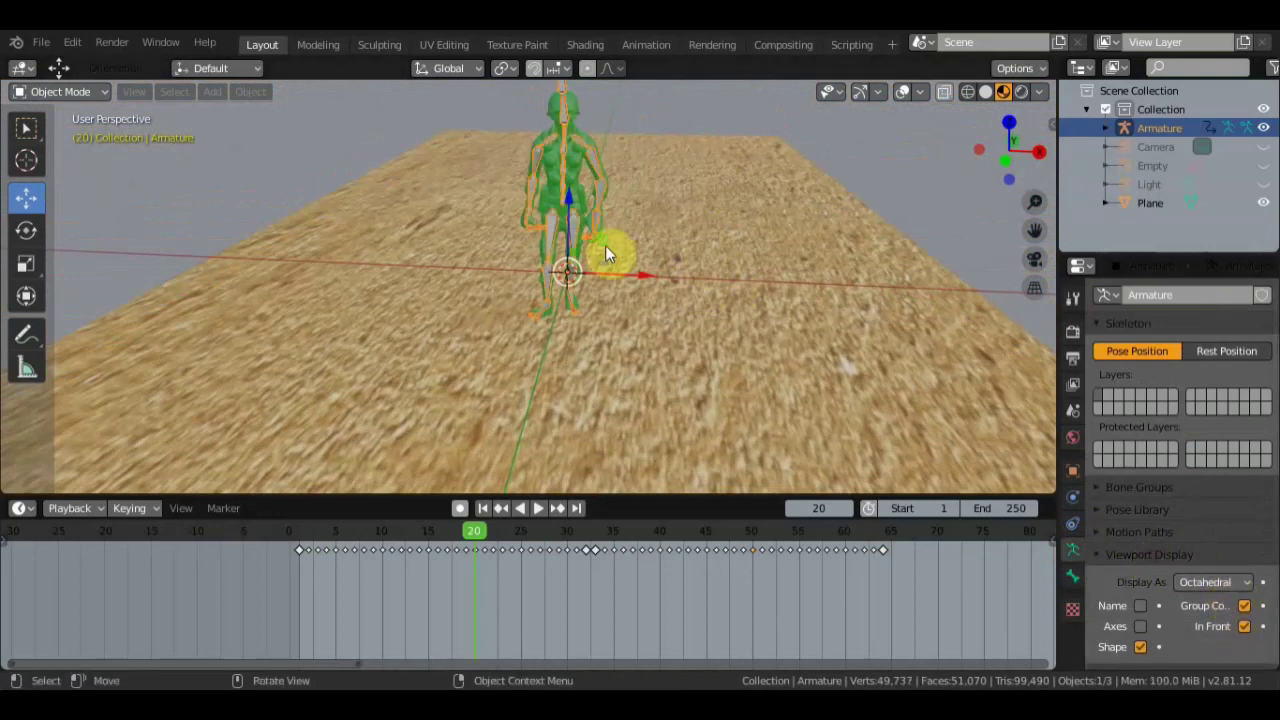
{"action": "mouse_move", "coordinate": [654, 231]}
{"action": "middle_mouse_down"}
{"action": "mouse_move", "coordinate": [592, 283]}
{"action": "mouse_move", "coordinate": [557, 289]}
{"action": "mouse_move", "coordinate": [704, 207]}
{"action": "mouse_move", "coordinate": [677, 280]}
{"action": "mouse_move", "coordinate": [785, 234]}
{"action": "mouse_move", "coordinate": [786, 351]}
{"action": "mouse_move", "coordinate": [768, 320]}
{"action": "middle_mouse_up"}
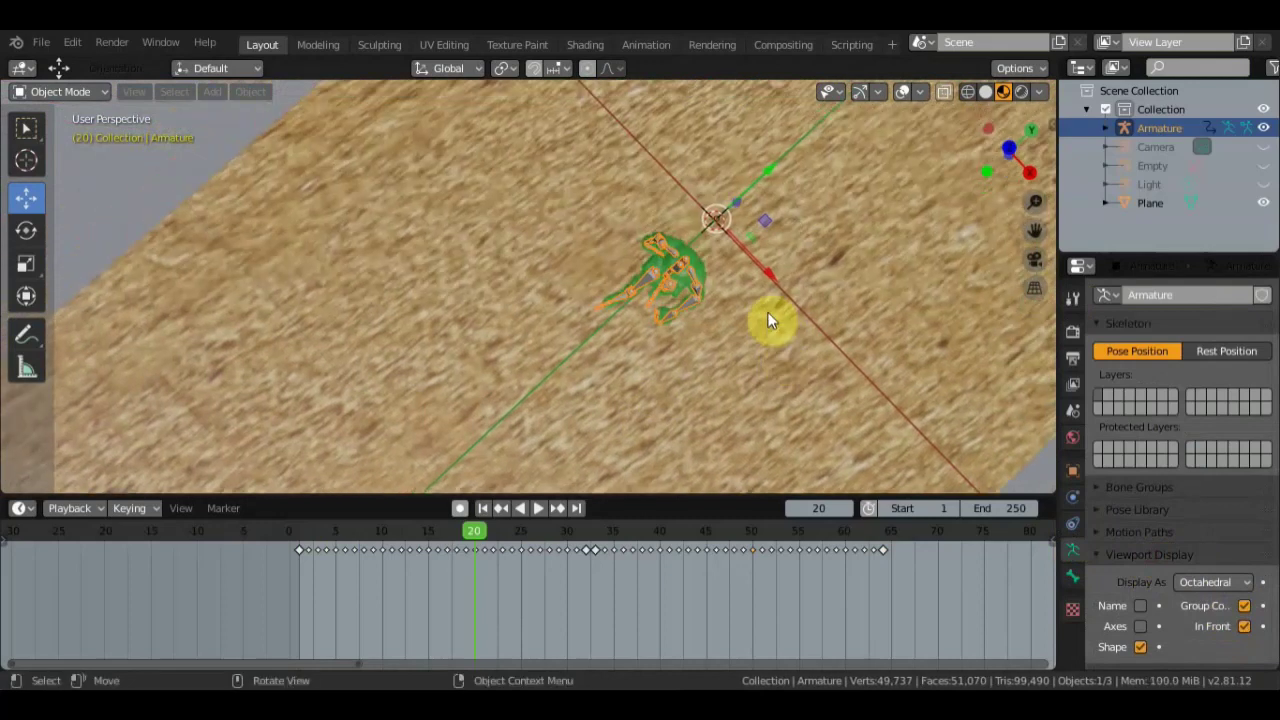
- In top view, turn the army man slightly and nudge it along X with the Transform gizmo
{"action": "key", "text": "KP_7"}
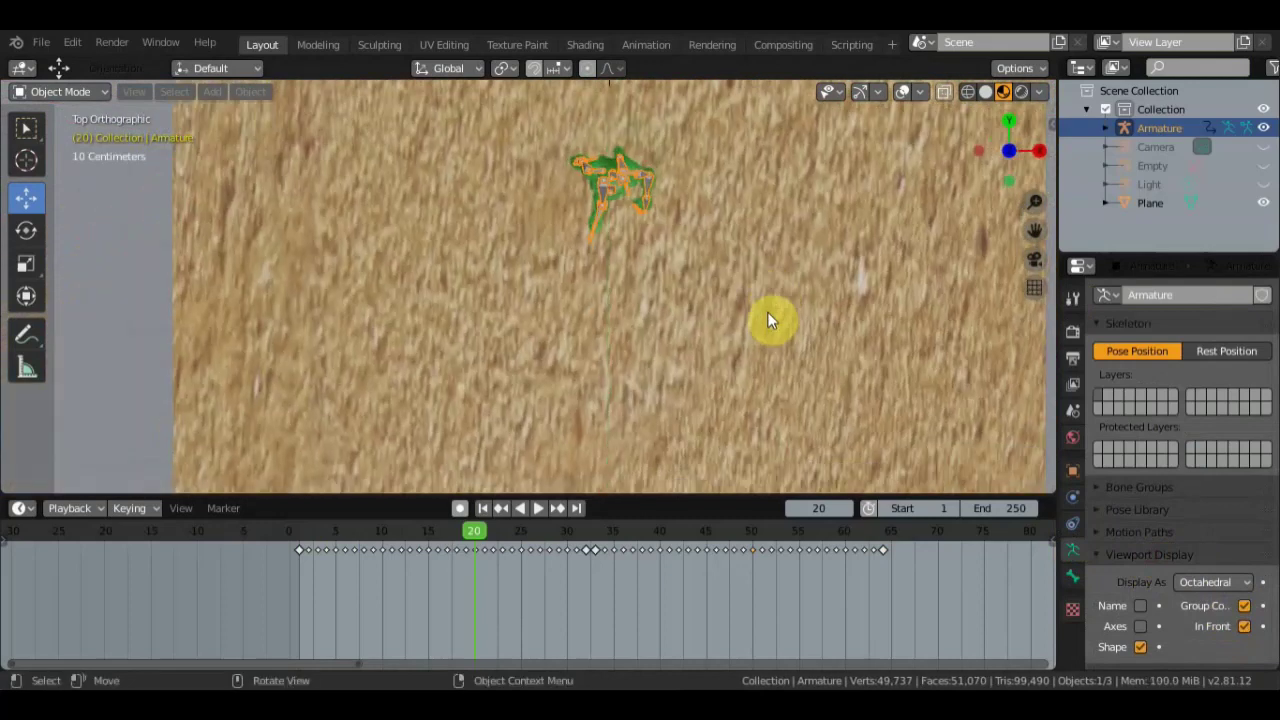
{"action": "left_click", "coordinate": [27, 297]}
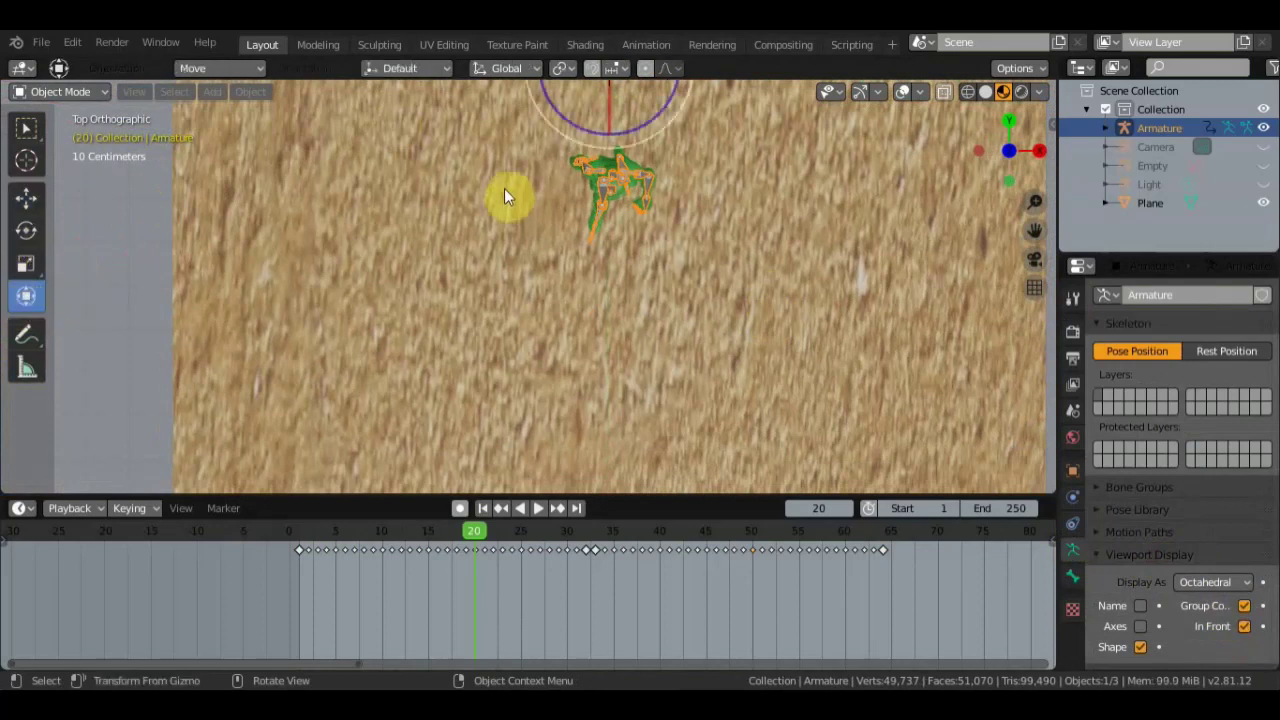
{"action": "scroll", "coordinate": [600, 180], "scroll_direction": "down", "scroll_amount": 2}
{"action": "scroll", "coordinate": [798, 226], "scroll_direction": "up", "scroll_amount": 4, "text": "shift"}
{"action": "scroll", "coordinate": [797, 231], "scroll_direction": "up", "scroll_amount": 1, "text": "shift"}
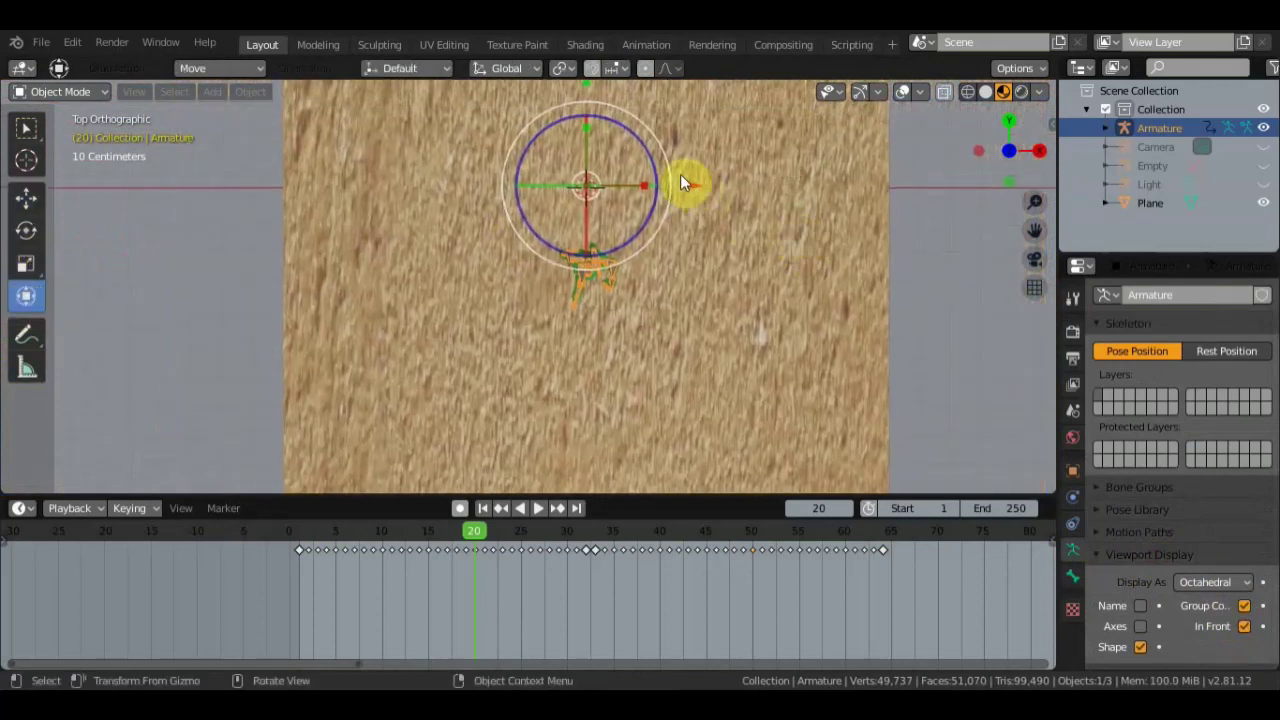
{"action": "mouse_move", "coordinate": [670, 175]}
{"action": "left_mouse_down"}
{"action": "mouse_move", "coordinate": [643, 220]}
{"action": "mouse_move", "coordinate": [688, 190]}
{"action": "left_mouse_up"}
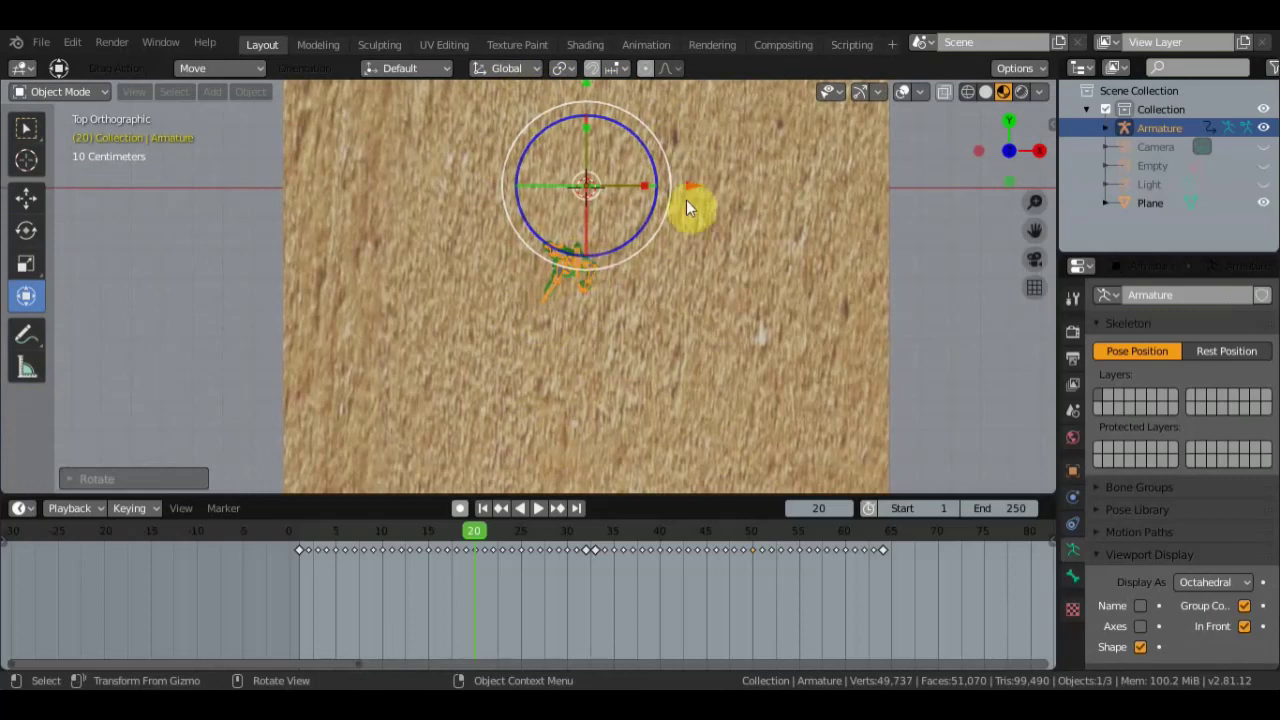
{"action": "left_click_drag", "start_coordinate": [694, 181], "coordinate": [707, 203]}
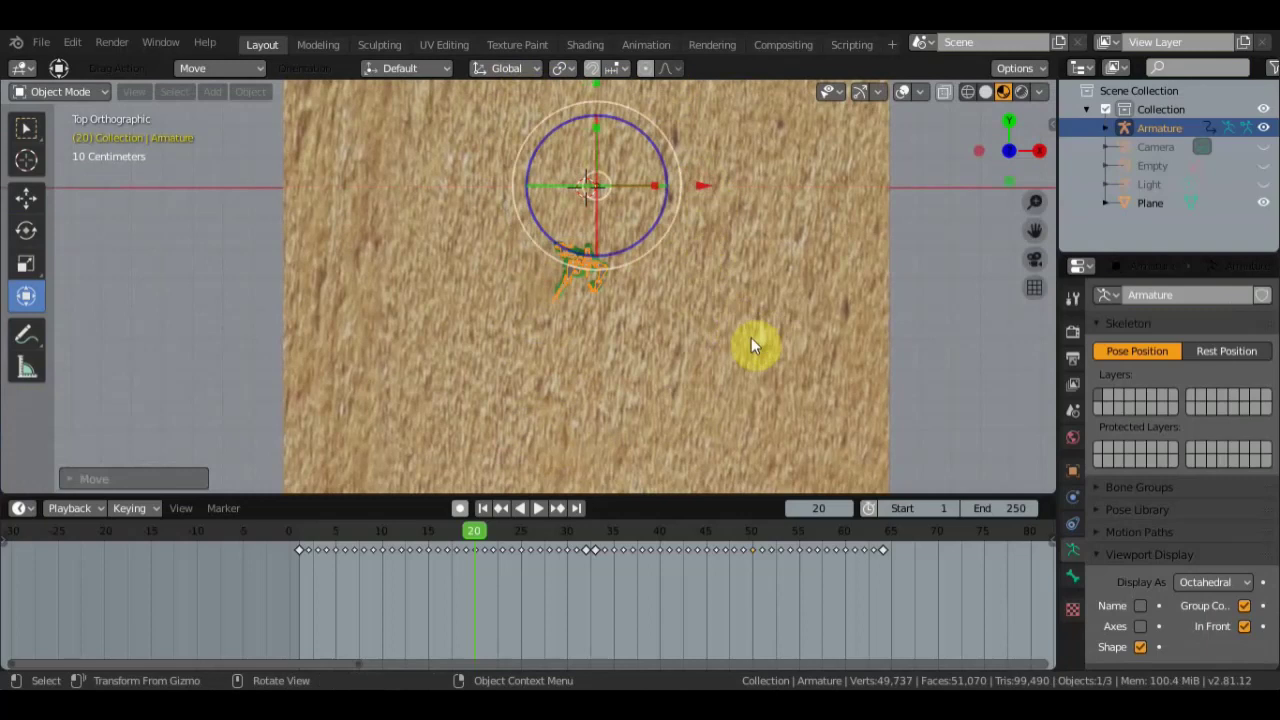
{"action": "key", "text": "i"}
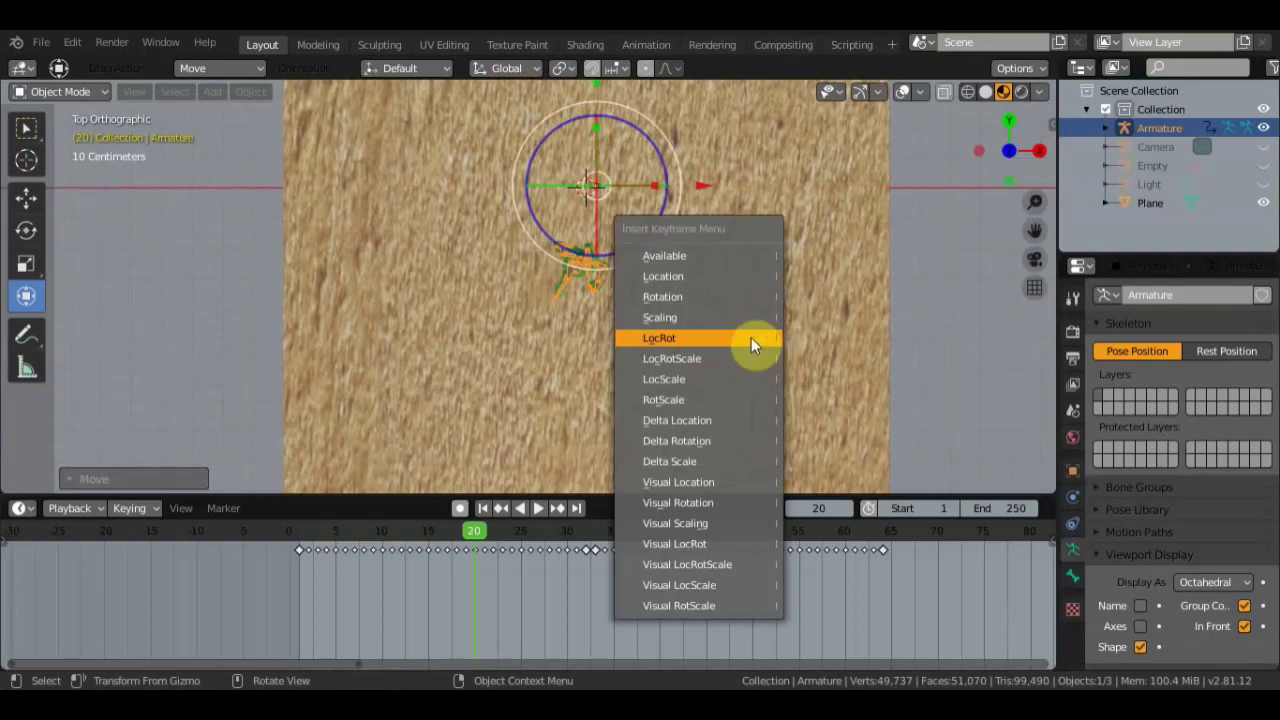
- Key LocRot at frame 20 and scrub the timeline around that frame
{"action": "left_click", "coordinate": [751, 337]}
{"action": "mouse_move", "coordinate": [748, 321]}
{"action": "middle_mouse_down"}
{"action": "mouse_move", "coordinate": [602, 205]}
{"action": "mouse_move", "coordinate": [589, 262]}
{"action": "middle_mouse_up"}
{"action": "left_click", "coordinate": [508, 510]}
{"action": "left_click_drag", "start_coordinate": [471, 528], "coordinate": [494, 538]}
{"action": "key", "text": "Escape"}
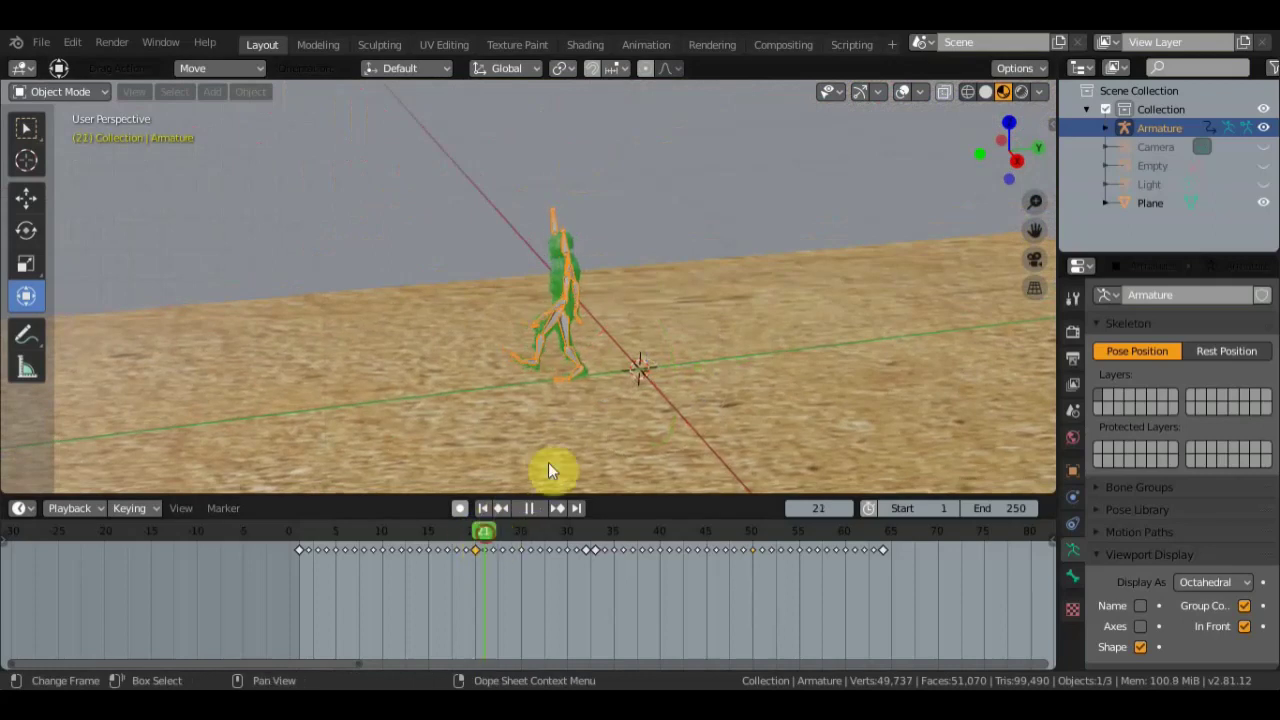
- In top view, turn and move the armature, key LocRot at frame 21, and play in reverse
{"action": "mouse_move", "coordinate": [616, 424]}
{"action": "middle_mouse_down"}
{"action": "mouse_move", "coordinate": [661, 89]}
{"action": "mouse_move", "coordinate": [823, 134]}
{"action": "middle_mouse_up"}
{"action": "mouse_move", "coordinate": [771, 246]}
{"action": "middle_mouse_down"}
{"action": "mouse_move", "coordinate": [814, 294]}
{"action": "mouse_move", "coordinate": [829, 340]}
{"action": "middle_mouse_up"}
{"action": "key", "text": "KP_7"}
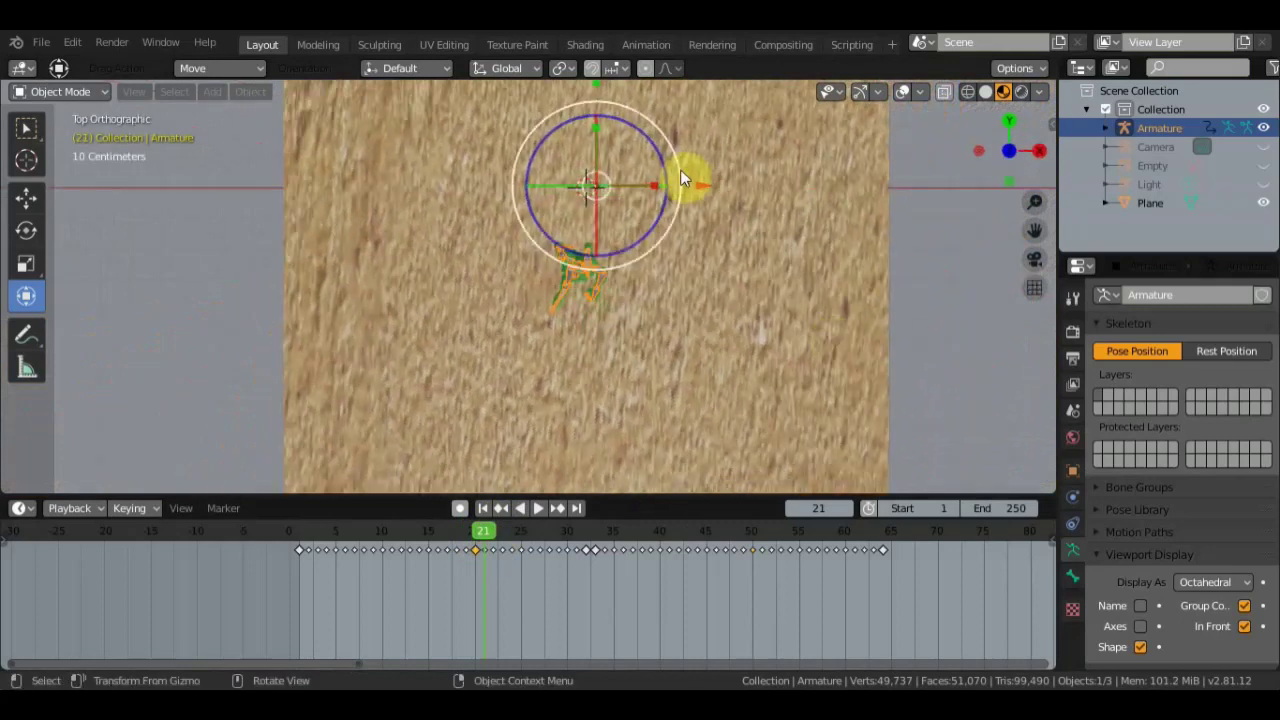
{"action": "left_click_drag", "start_coordinate": [679, 171], "coordinate": [710, 208]}
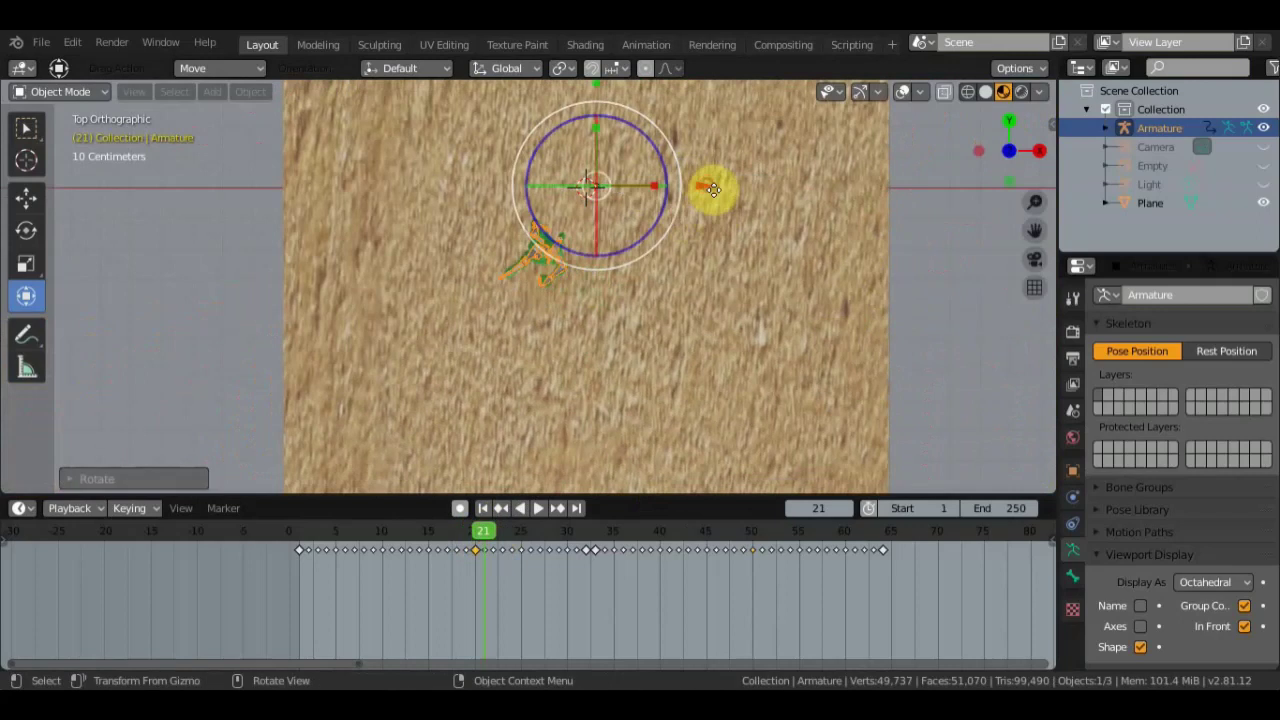
{"action": "key", "text": "g"}
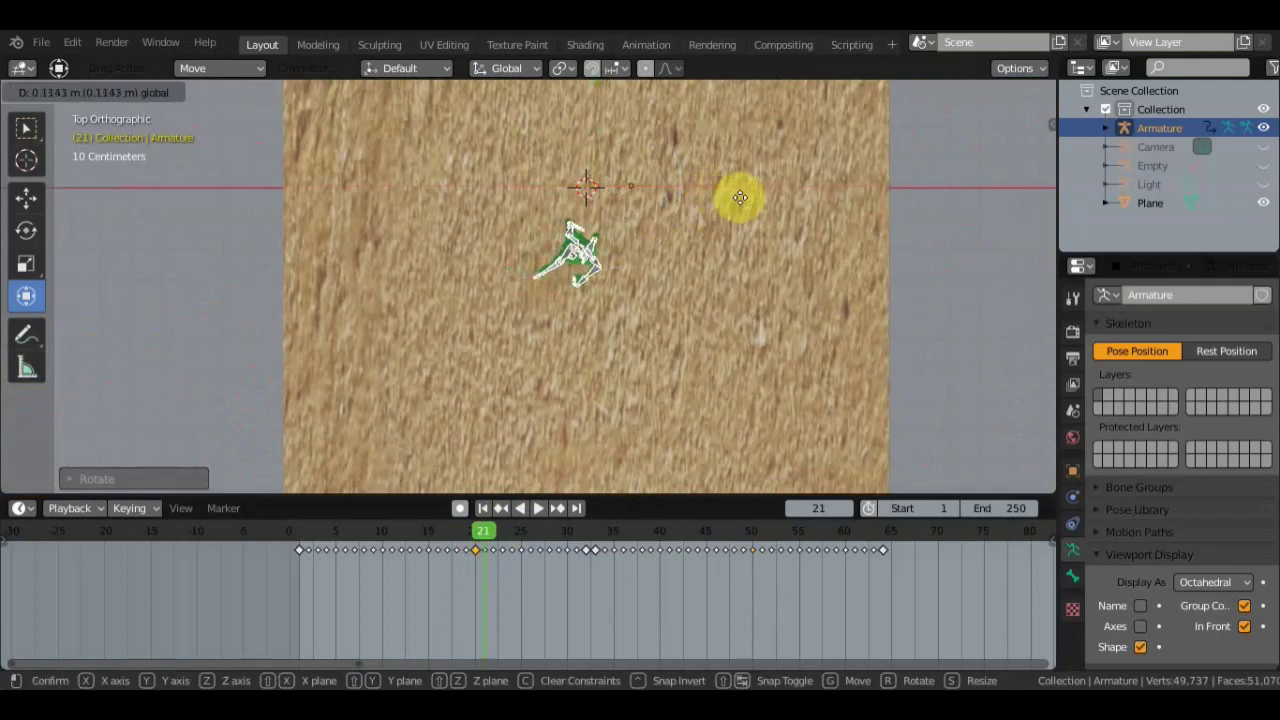
{"action": "left_click", "coordinate": [740, 197]}
{"action": "mouse_move", "coordinate": [745, 294]}
{"action": "middle_mouse_down"}
{"action": "mouse_move", "coordinate": [697, 278]}
{"action": "mouse_move", "coordinate": [608, 177]}
{"action": "mouse_move", "coordinate": [642, 171]}
{"action": "middle_mouse_up"}
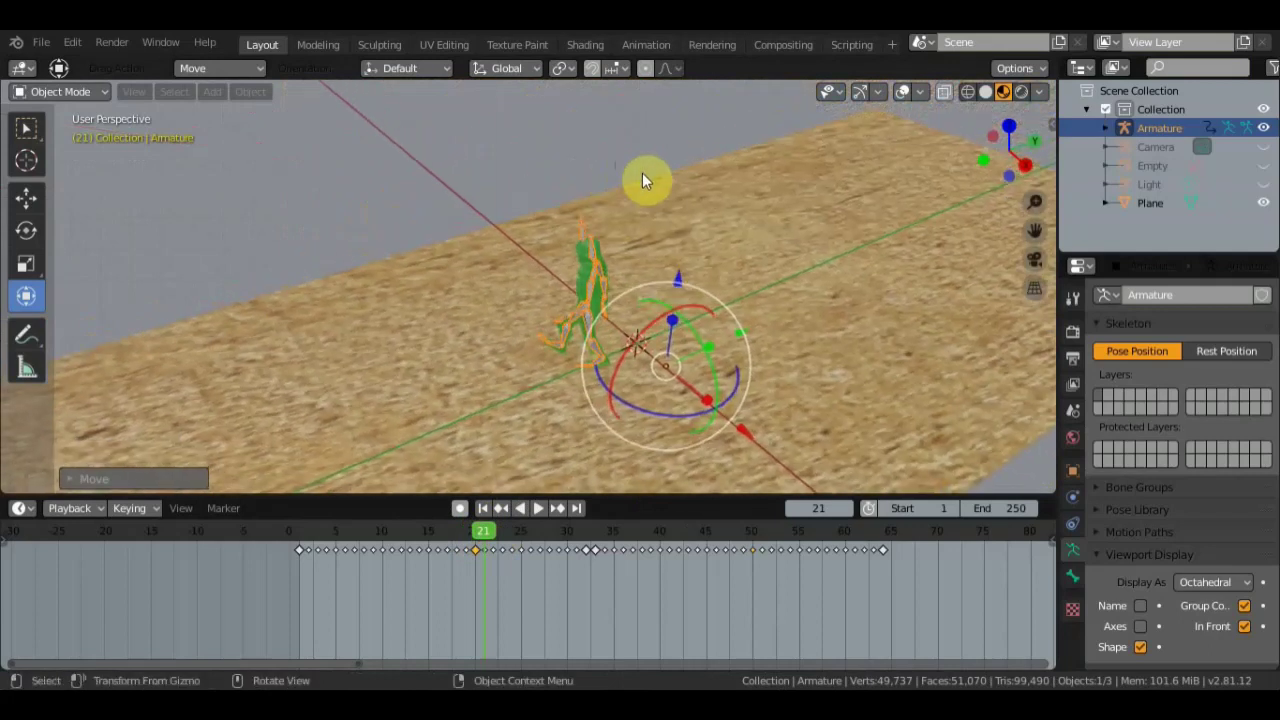
{"action": "key", "text": "i"}
{"action": "left_click", "coordinate": [642, 173]}
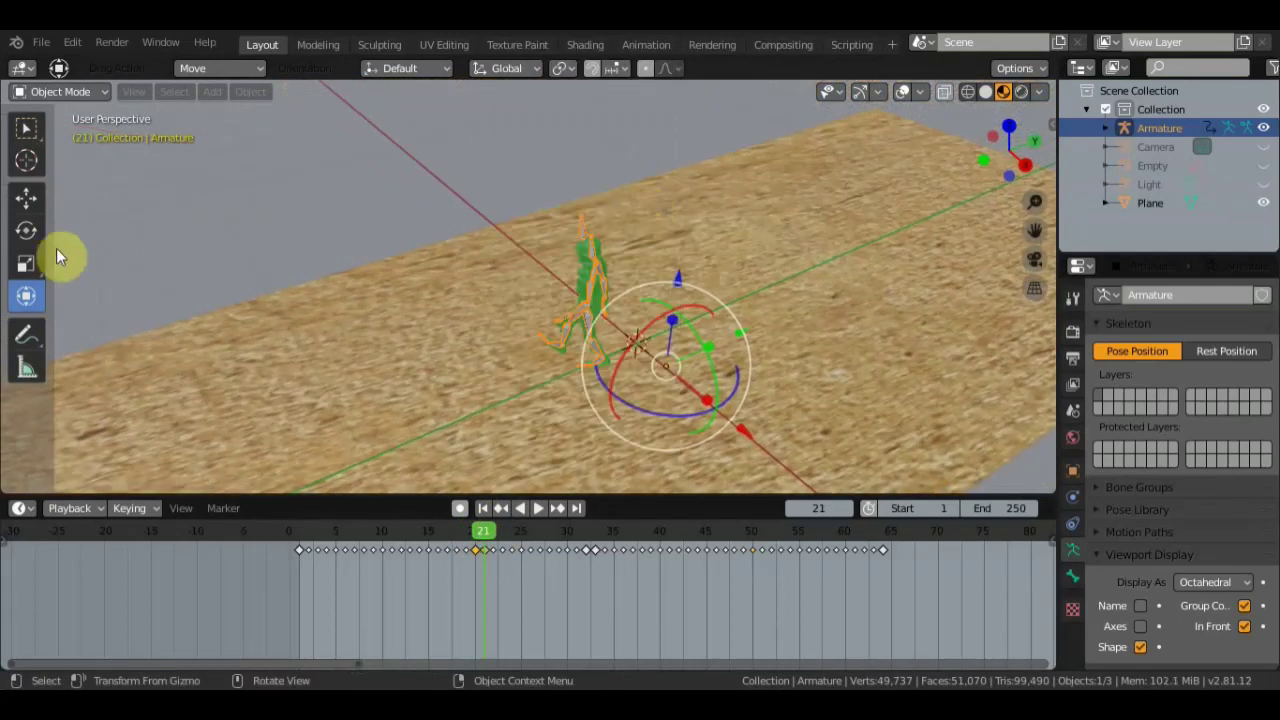
{"action": "left_click", "coordinate": [27, 141]}
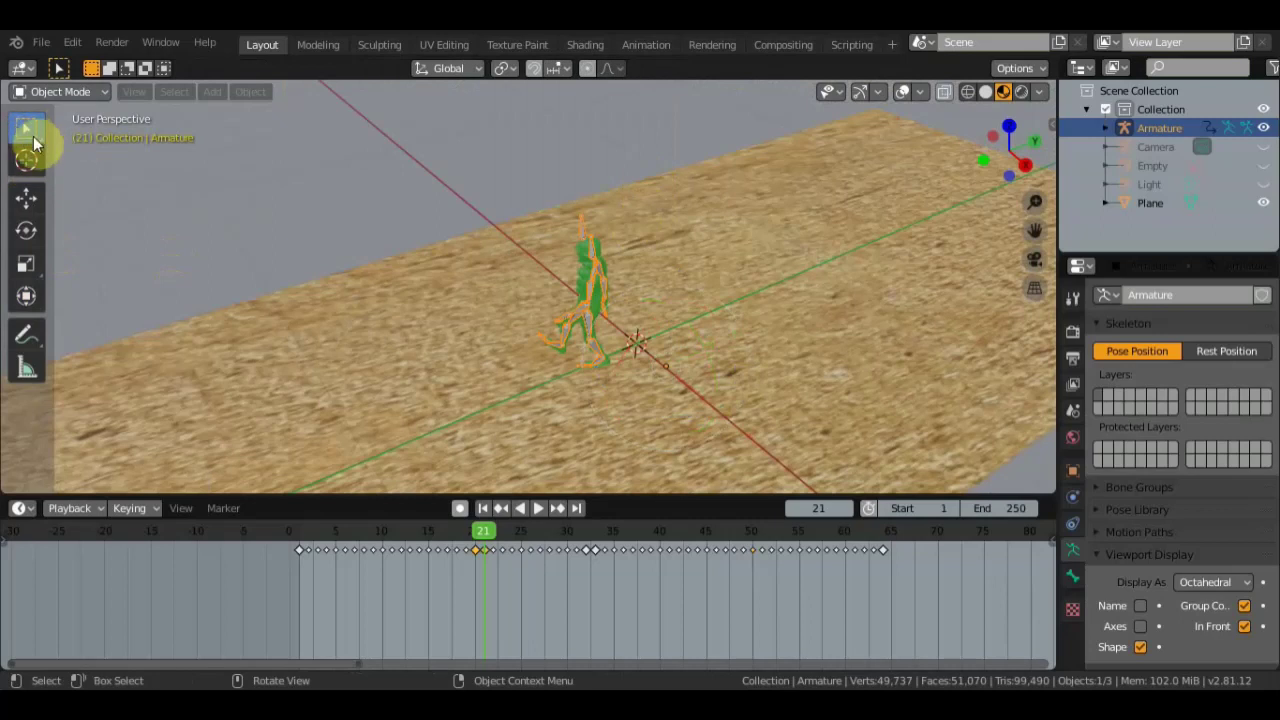
{"action": "left_click", "coordinate": [519, 508]}
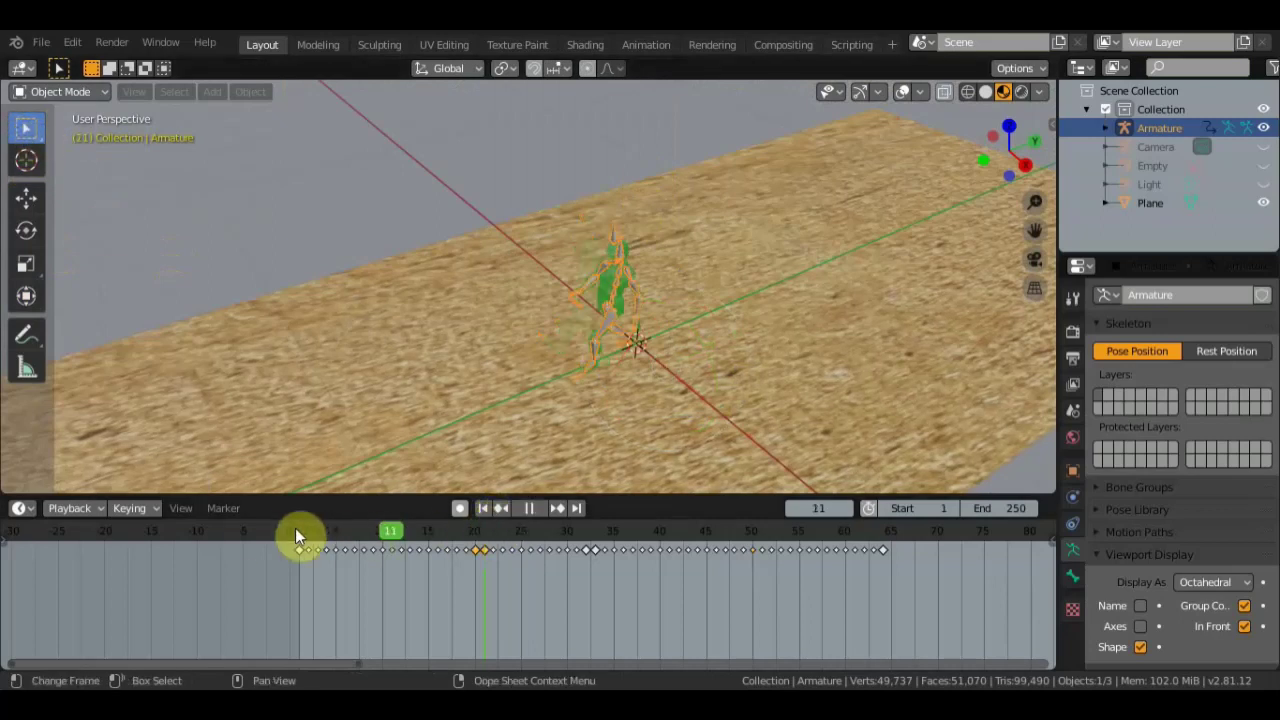
- Play the walk with In Front off so bones hide behind the mesh, stopping at frame 46
{"action": "left_click", "coordinate": [532, 509]}
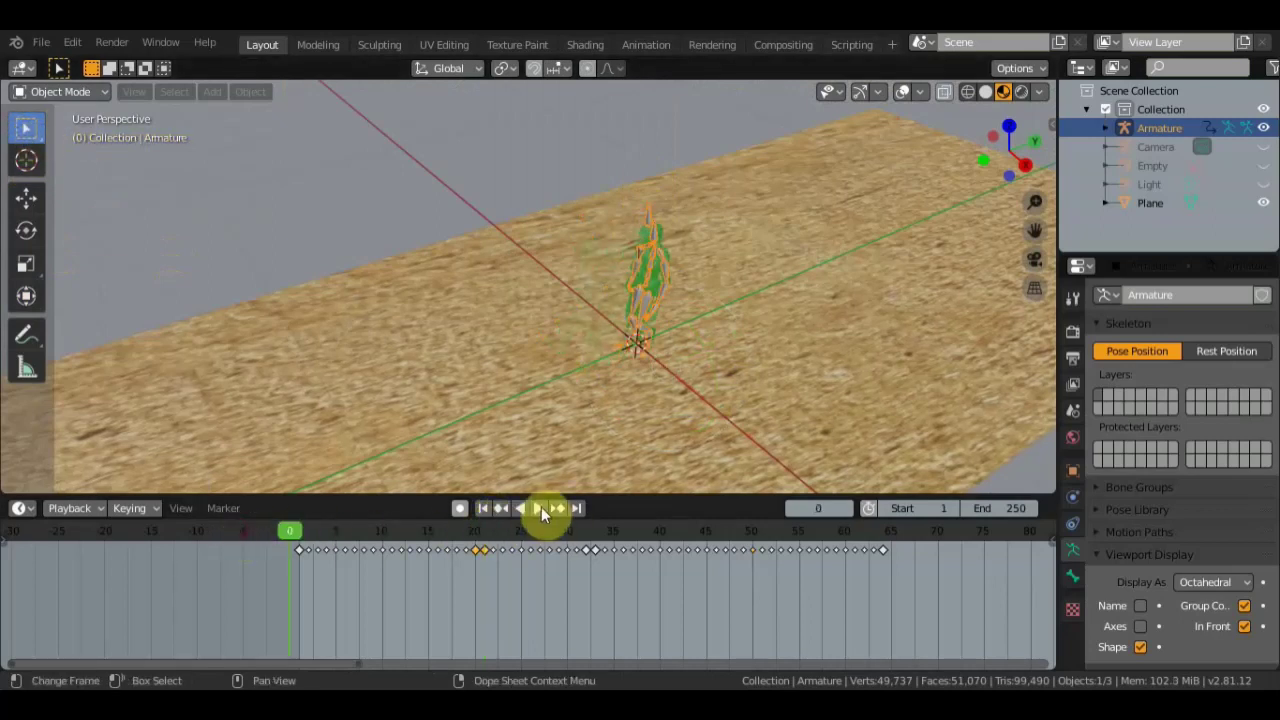
{"action": "left_click", "coordinate": [541, 508]}
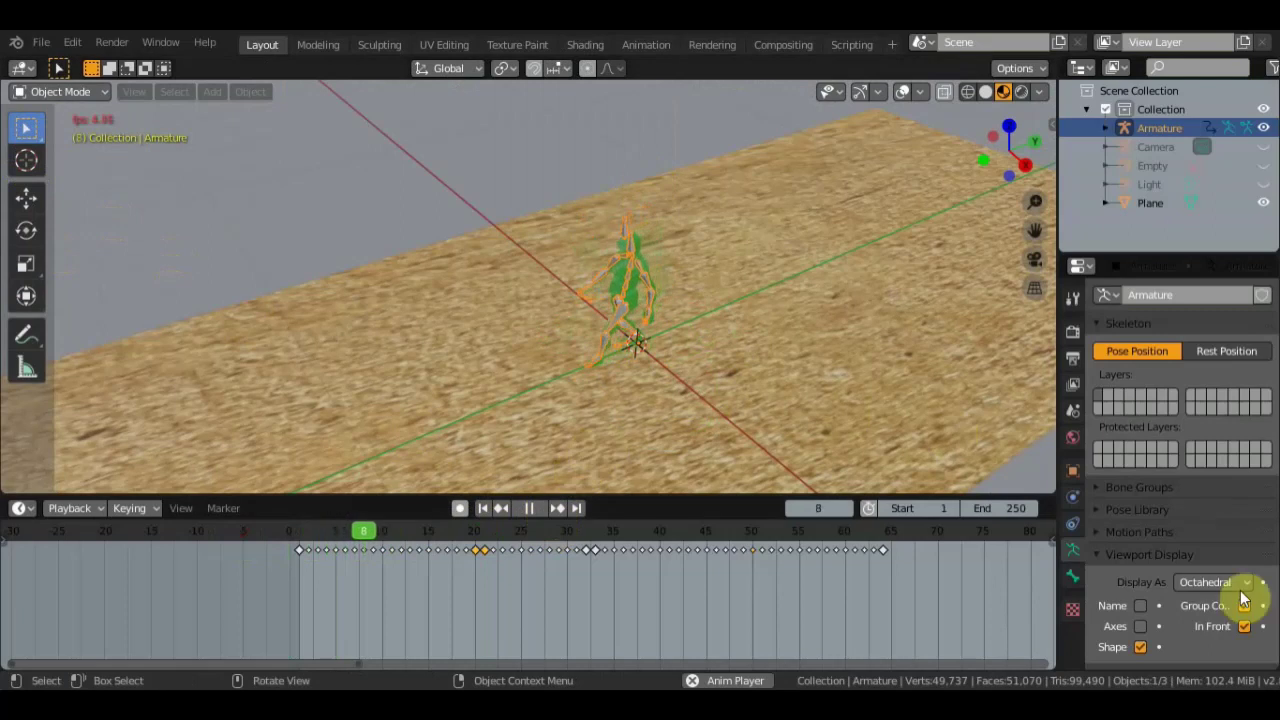
{"action": "left_click", "coordinate": [1244, 626]}
{"action": "scroll", "coordinate": [821, 404], "scroll_direction": "up", "scroll_amount": 2}
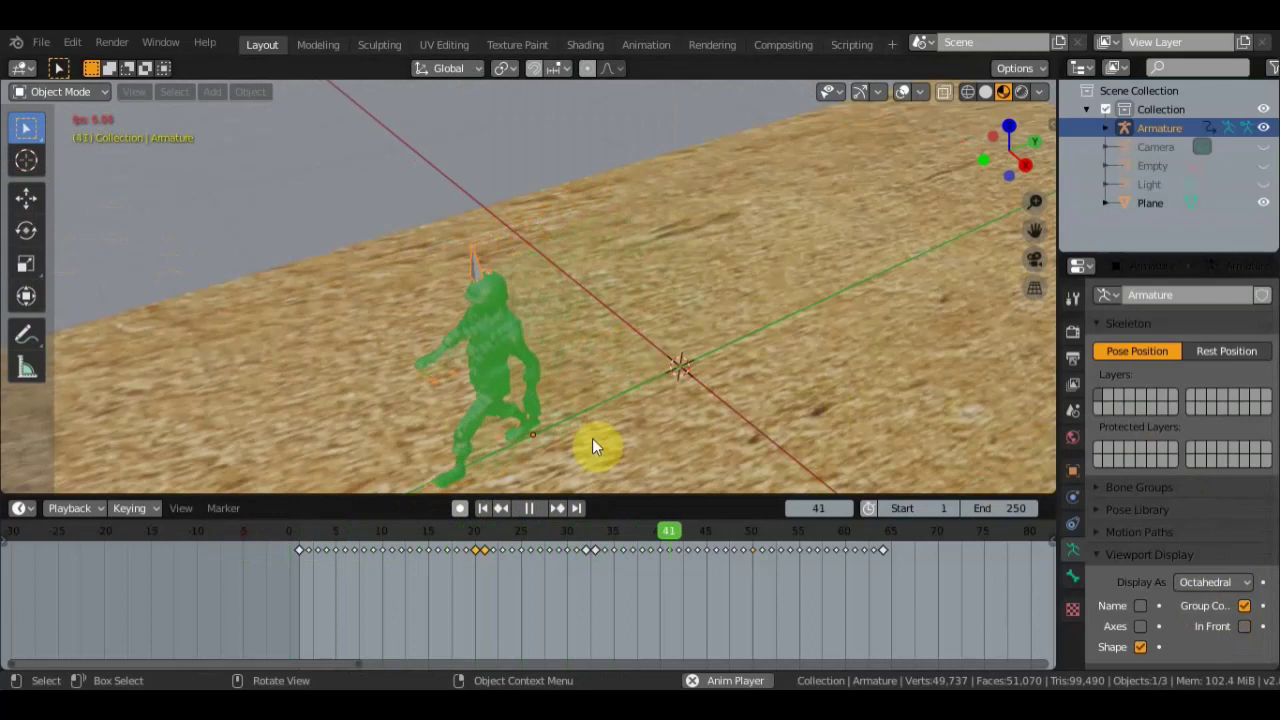
{"action": "left_click", "coordinate": [530, 508]}
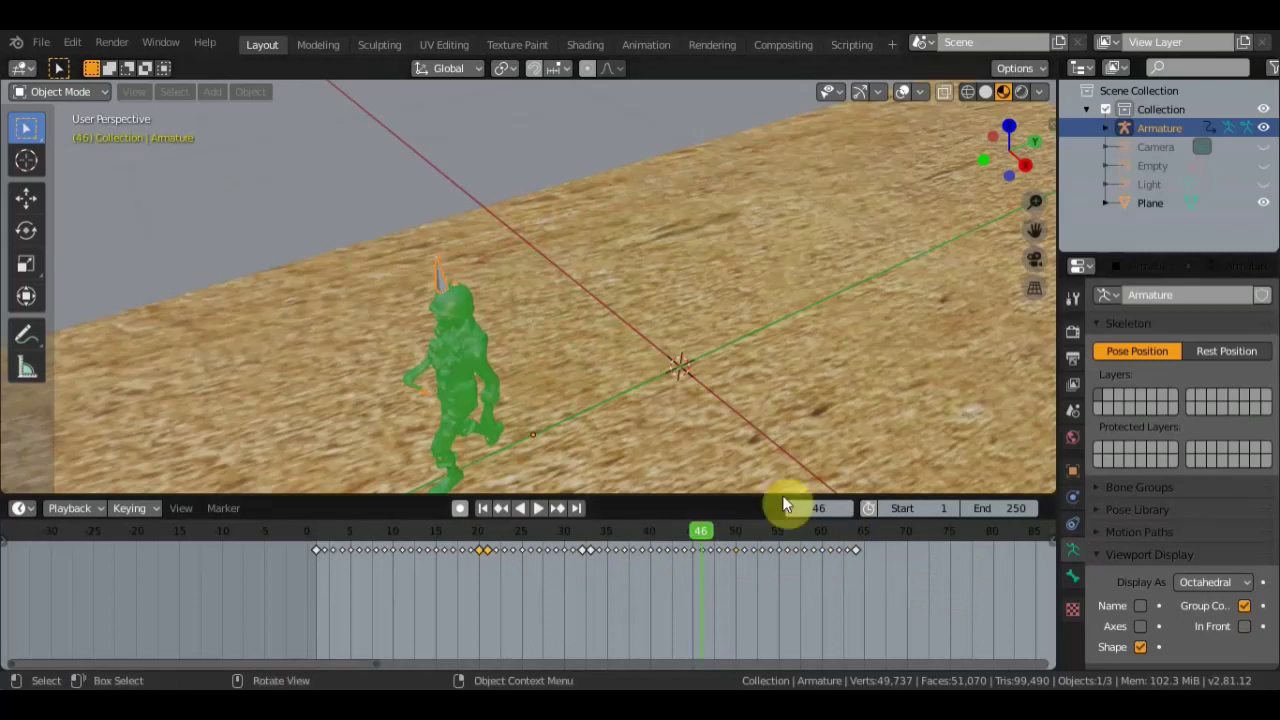
- Orbit to a side view and undo the frame-21 pose key
{"action": "scroll", "coordinate": [785, 375], "scroll_direction": "down", "scroll_amount": 3}
{"action": "mouse_move", "coordinate": [686, 371]}
{"action": "middle_mouse_down"}
{"action": "mouse_move", "coordinate": [766, 329]}
{"action": "mouse_move", "coordinate": [654, 294]}
{"action": "mouse_move", "coordinate": [674, 277]}
{"action": "mouse_move", "coordinate": [731, 309]}
{"action": "mouse_move", "coordinate": [689, 300]}
{"action": "mouse_move", "coordinate": [700, 325]}
{"action": "middle_mouse_up"}
{"action": "scroll", "coordinate": [757, 333], "scroll_direction": "up", "scroll_amount": 2}
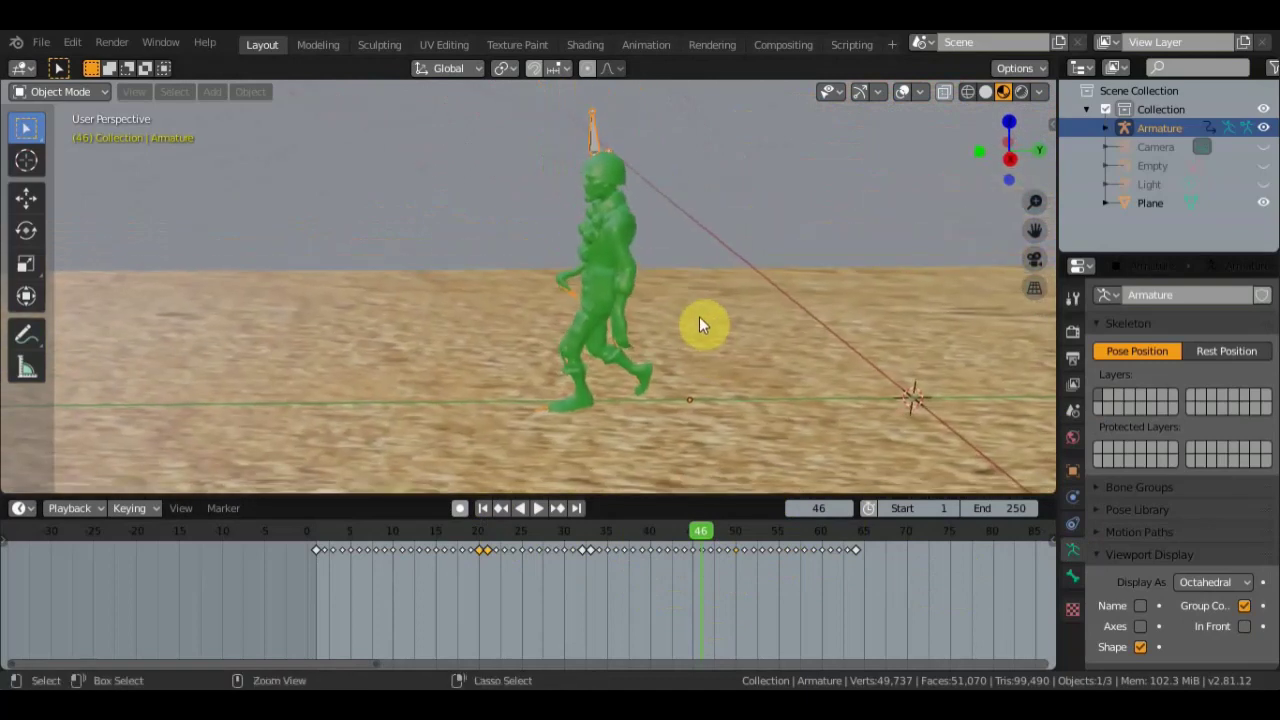
{"action": "key", "text": "ctrl+z"}
{"action": "key", "text": "ctrl+z"}
{"action": "key", "text": "ctrl+z"}
{"action": "key", "text": "ctrl+z"}
{"action": "key", "text": "ctrl+z"}
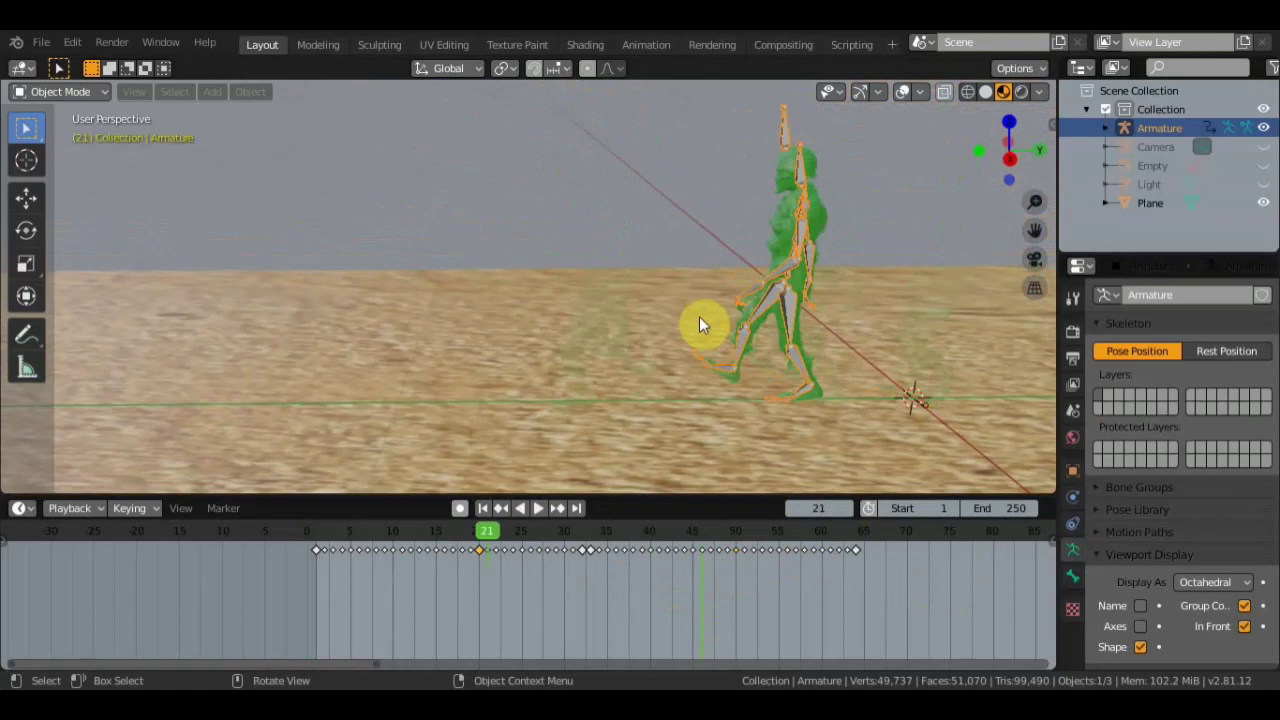
{"action": "key", "text": "ctrl+z"}
{"action": "key", "text": "ctrl+z"}
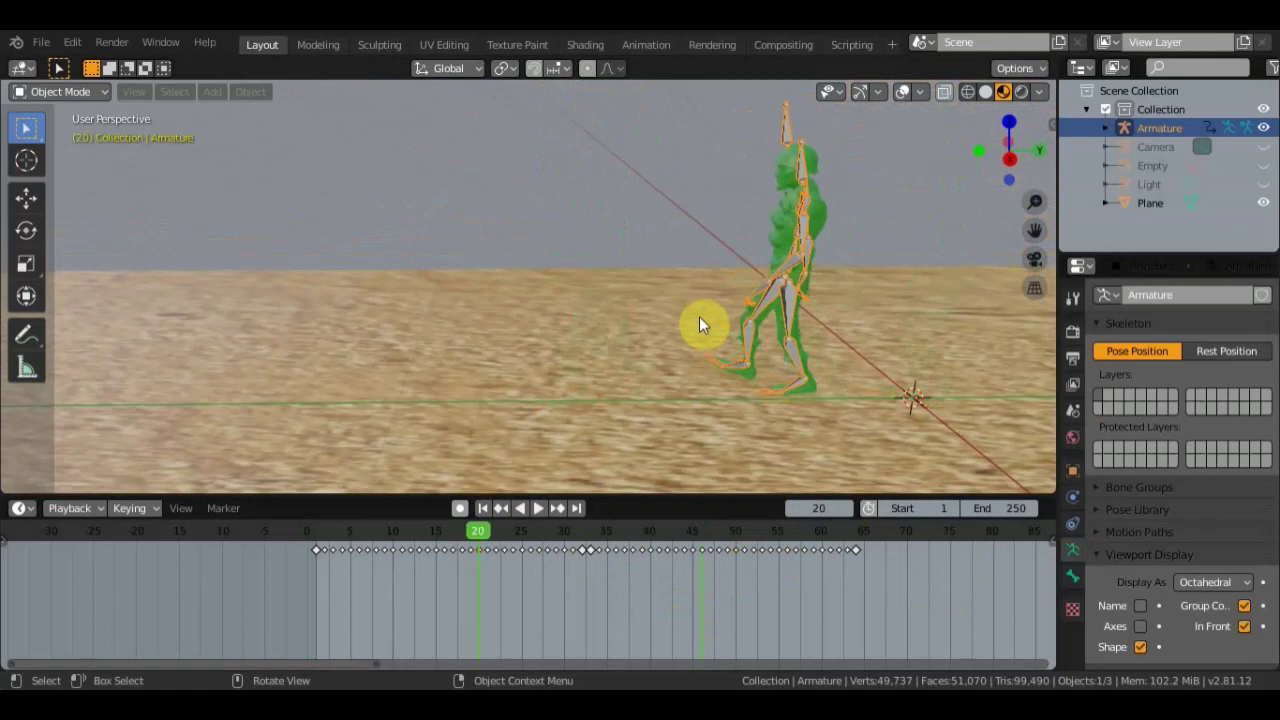
{"action": "scroll", "coordinate": [725, 322], "scroll_direction": "down", "scroll_amount": 2}
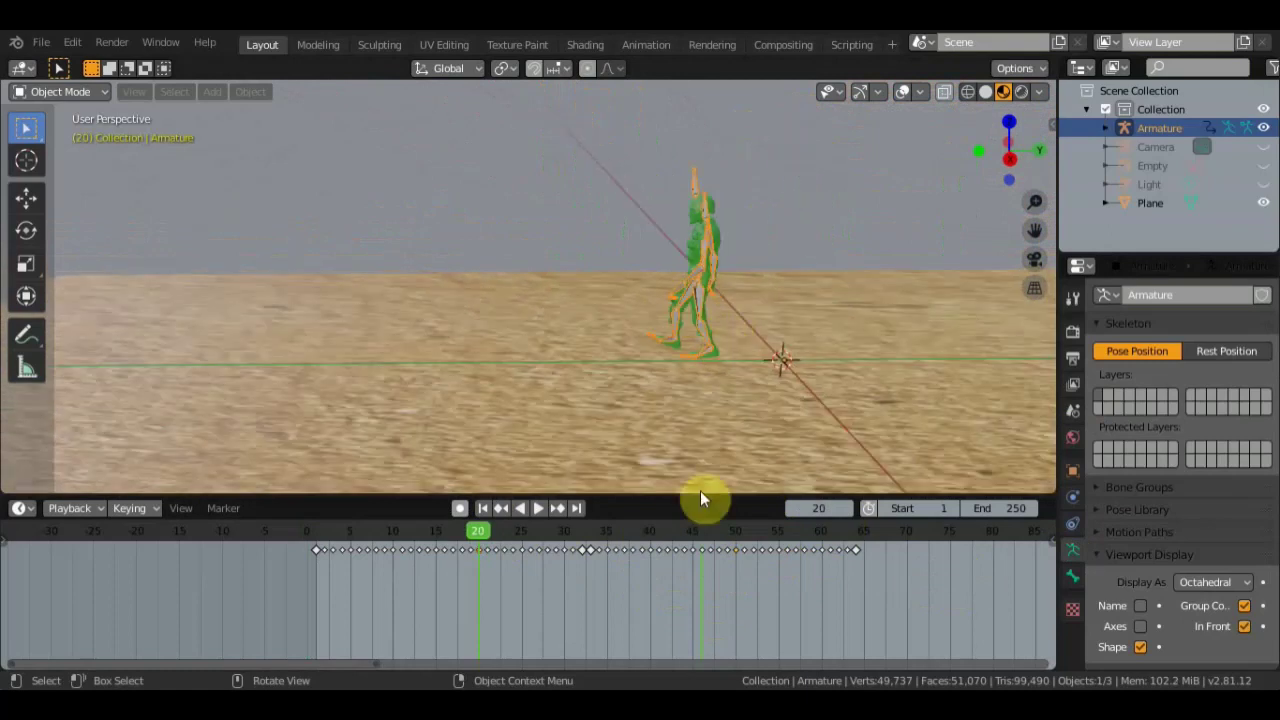
- Return to frame 1, turn In Front off again, and open the File menu
{"action": "left_click", "coordinate": [483, 508]}
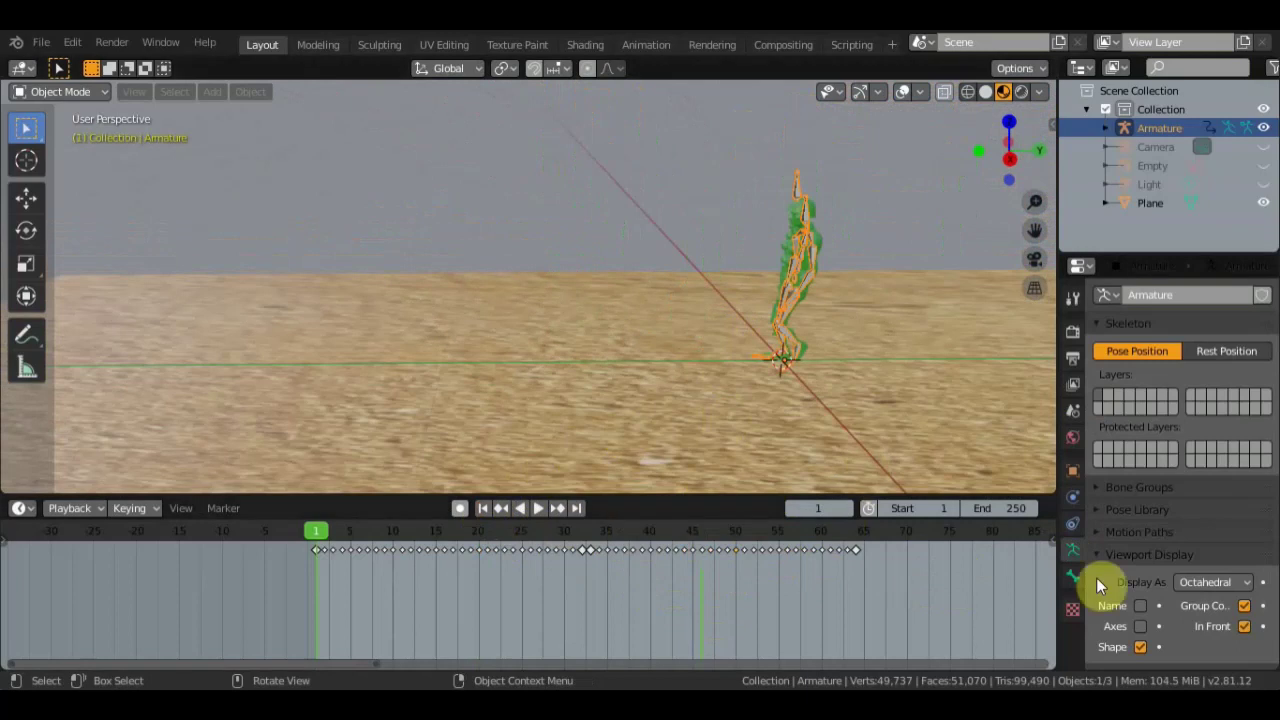
{"action": "left_click", "coordinate": [1245, 627]}
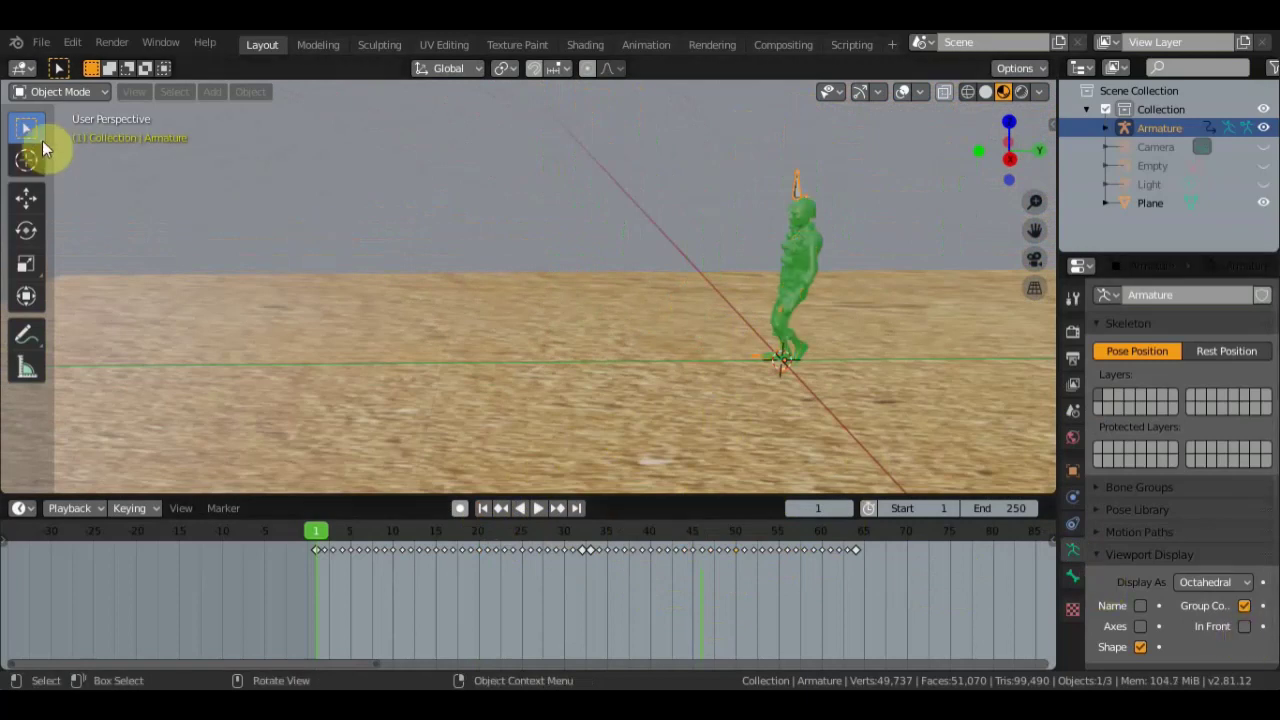
{"action": "left_click", "coordinate": [43, 44]}
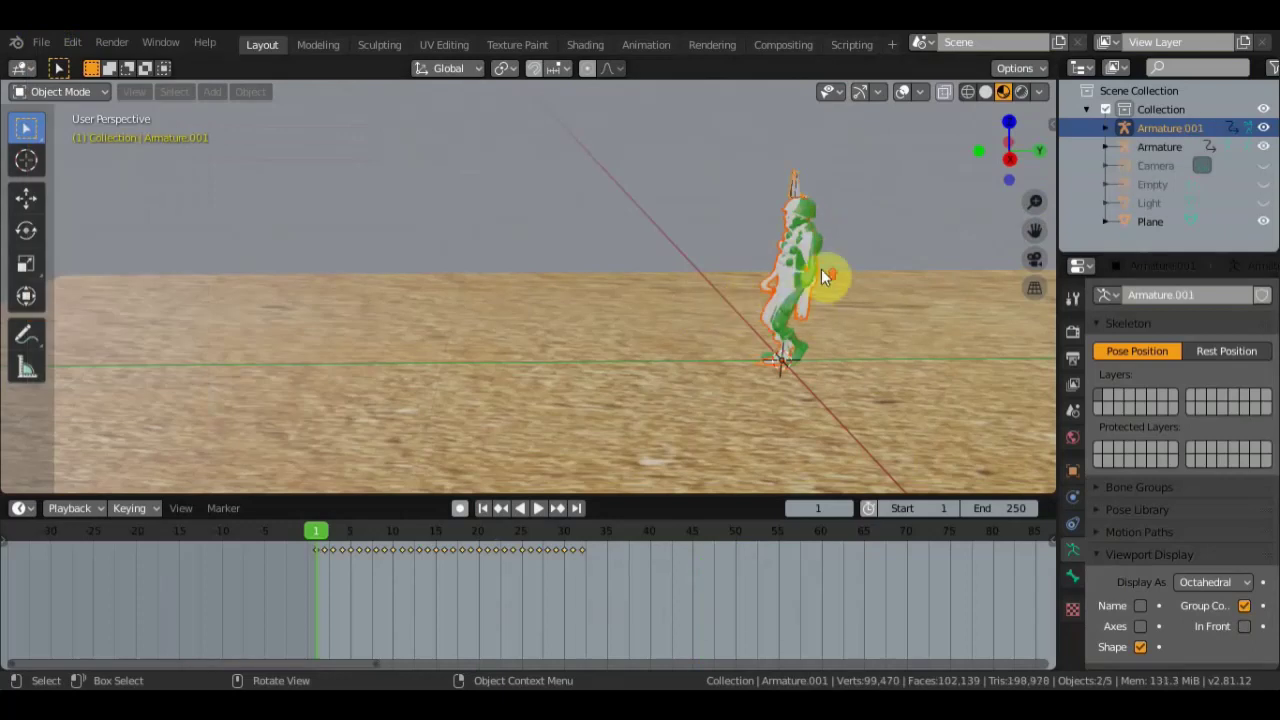
- Select the soldier's mesh and the original armature, then play the walk to review it
{"action": "scroll", "coordinate": [821, 269], "scroll_direction": "up", "scroll_amount": 1}
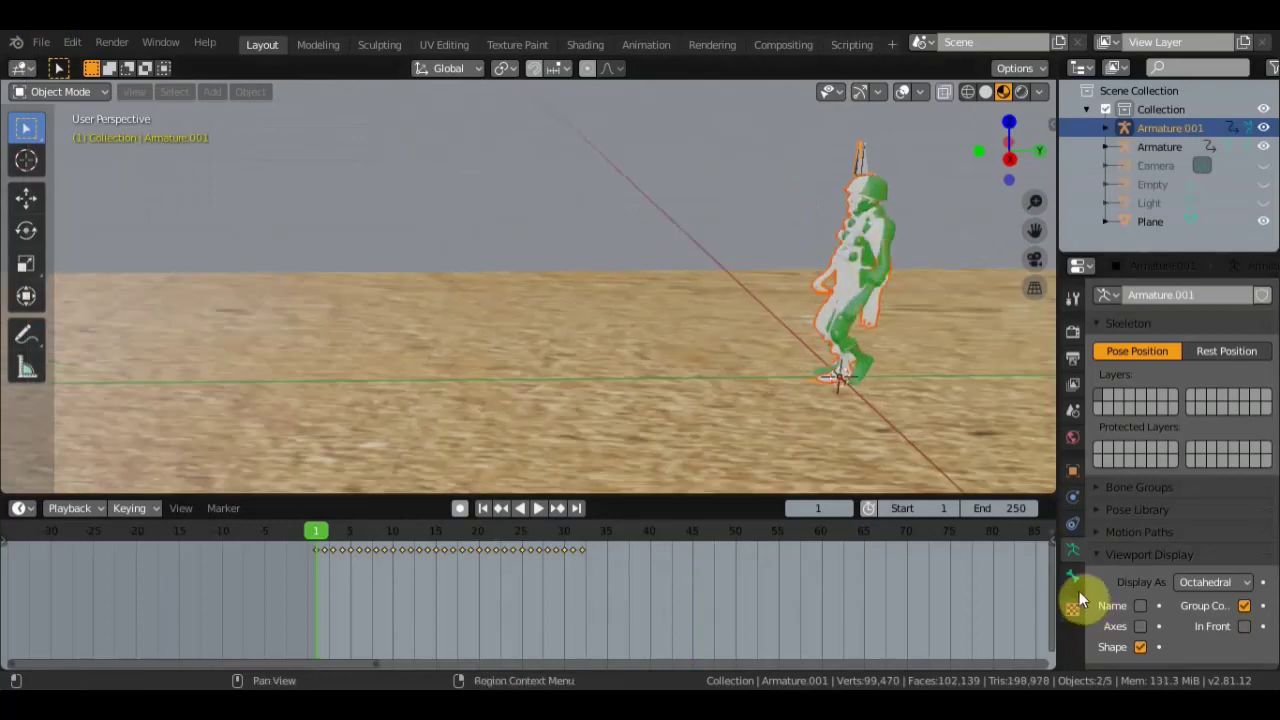
{"action": "left_click", "coordinate": [847, 280]}
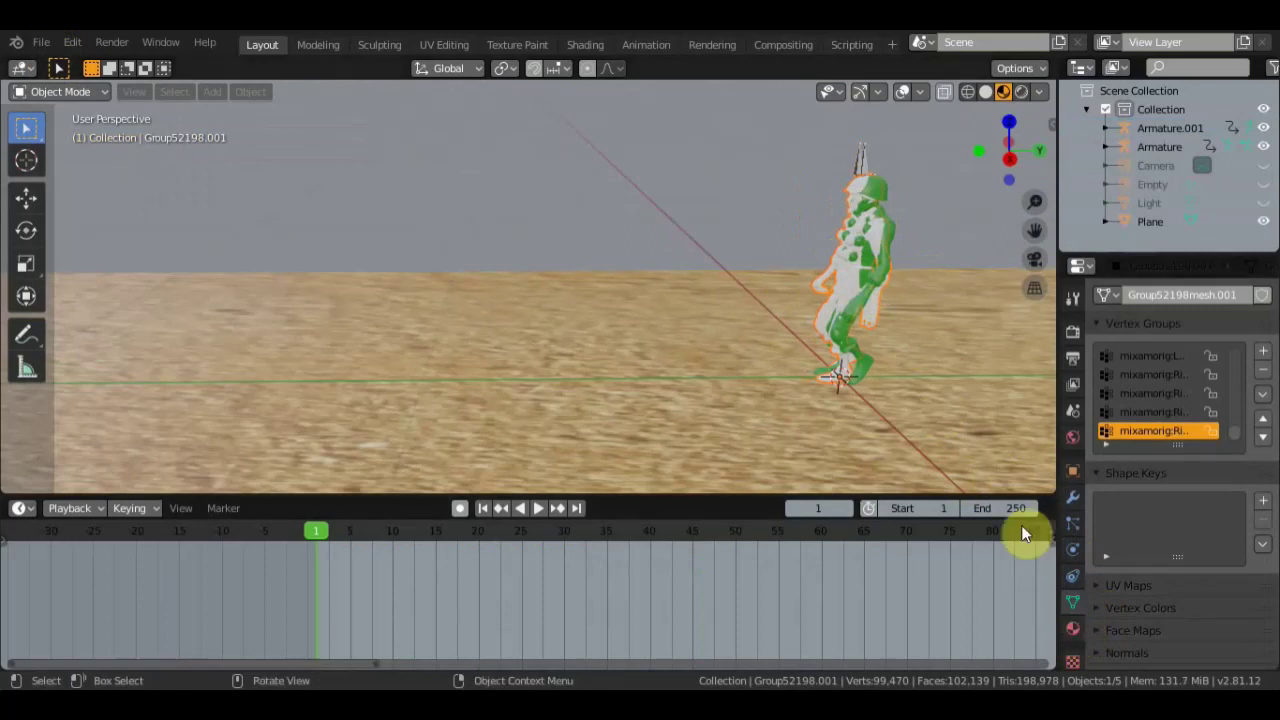
{"action": "left_click", "coordinate": [862, 168]}
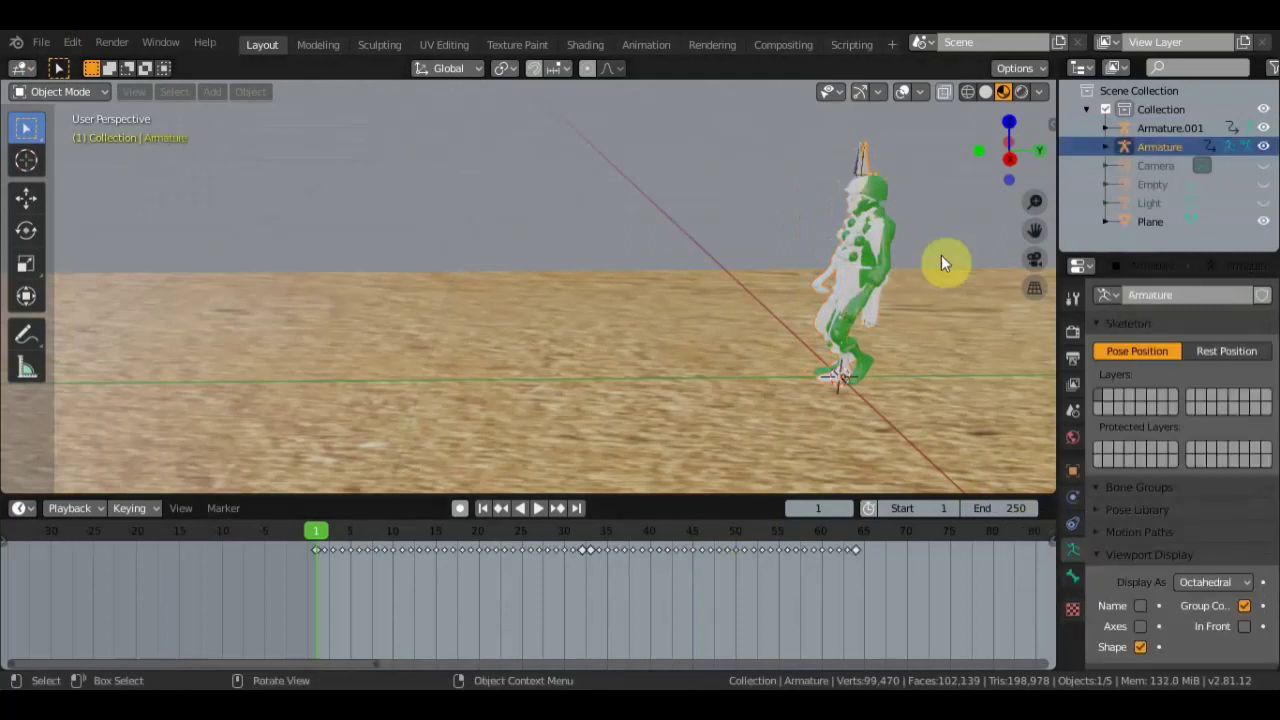
{"action": "mouse_move", "coordinate": [912, 340]}
{"action": "middle_mouse_down"}
{"action": "mouse_move", "coordinate": [814, 390]}
{"action": "mouse_move", "coordinate": [900, 405]}
{"action": "mouse_move", "coordinate": [852, 343]}
{"action": "middle_mouse_up"}
{"action": "scroll", "coordinate": [850, 340], "scroll_direction": "up", "scroll_amount": 2}
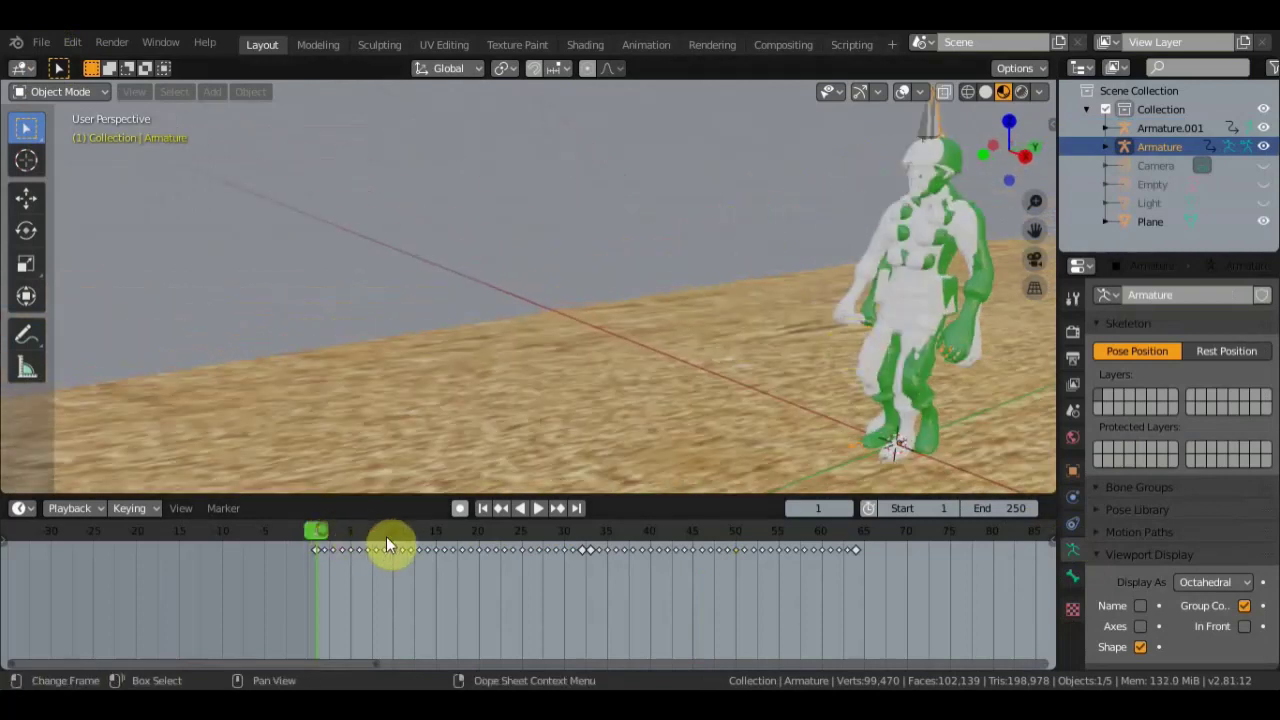
{"action": "key", "text": "space"}
{"action": "mouse_move", "coordinate": [818, 395]}
{"action": "middle_mouse_down"}
{"action": "mouse_move", "coordinate": [765, 402]}
{"action": "mouse_move", "coordinate": [989, 297]}
{"action": "middle_mouse_up"}
- Give the white soldier a new Material.002 with red base colour, then view both from the side
{"action": "left_click", "coordinate": [989, 297]}
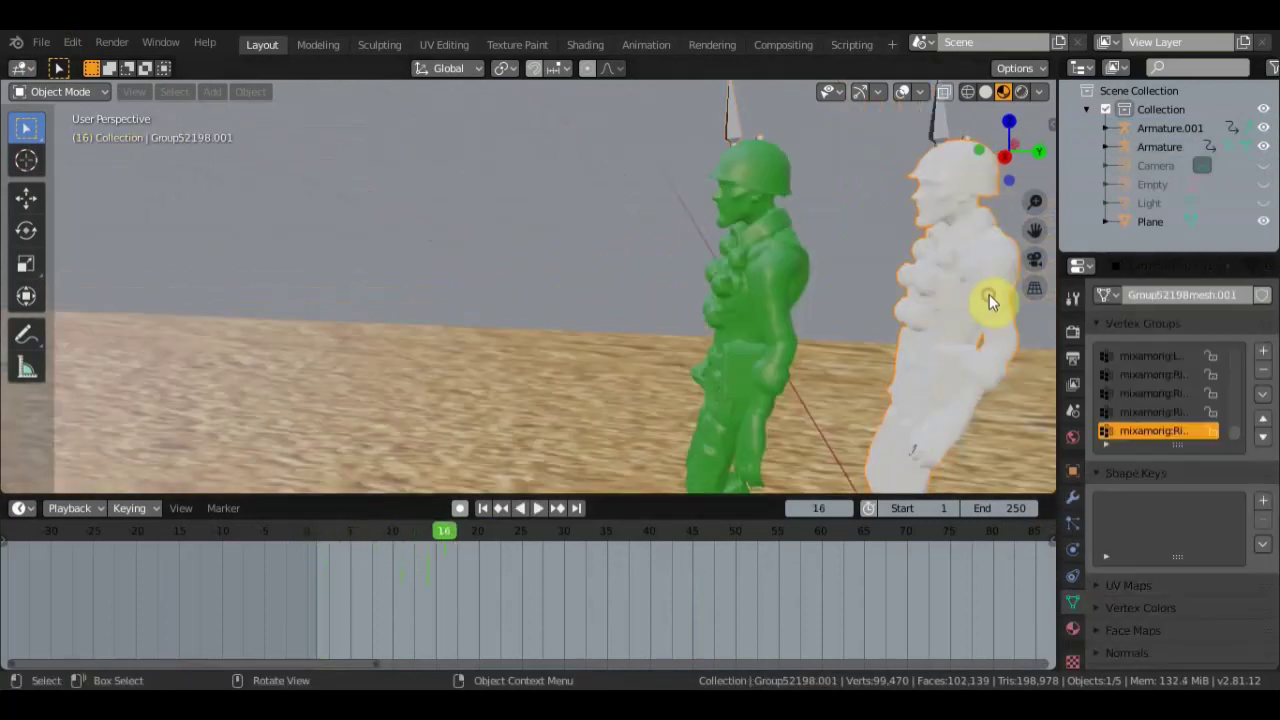
{"action": "left_click", "coordinate": [1073, 628]}
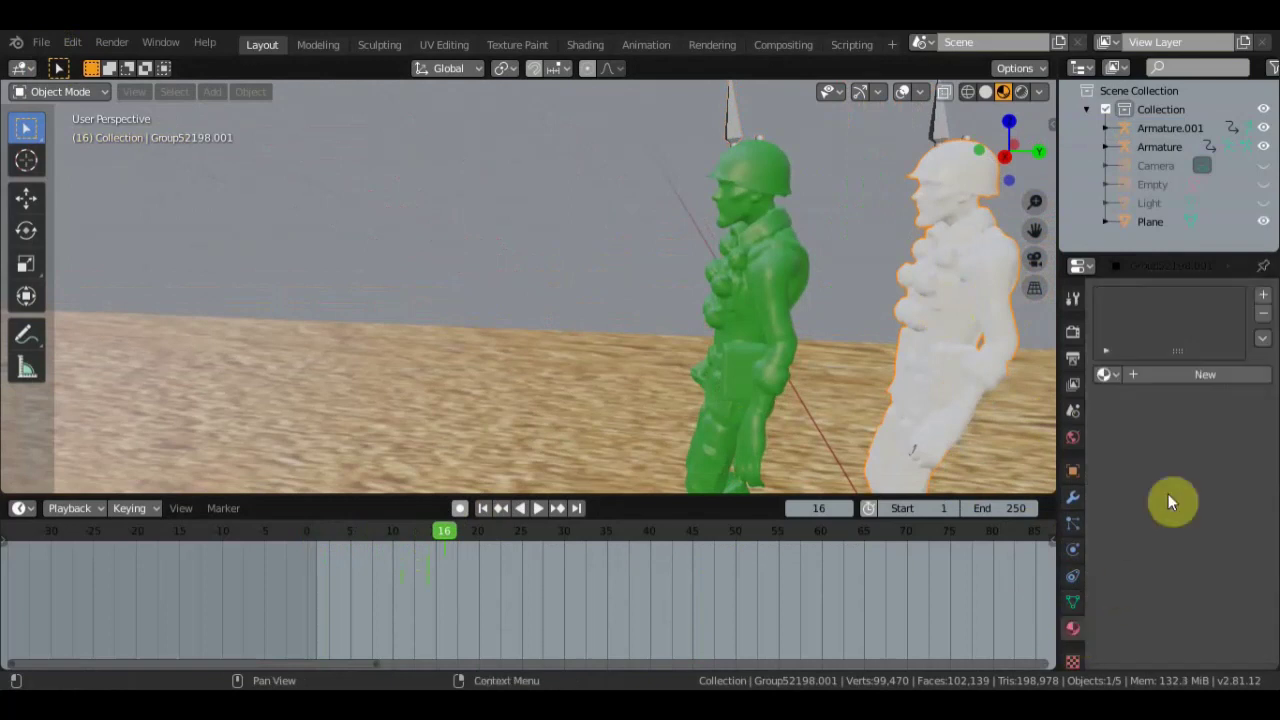
{"action": "left_click", "coordinate": [1193, 372]}
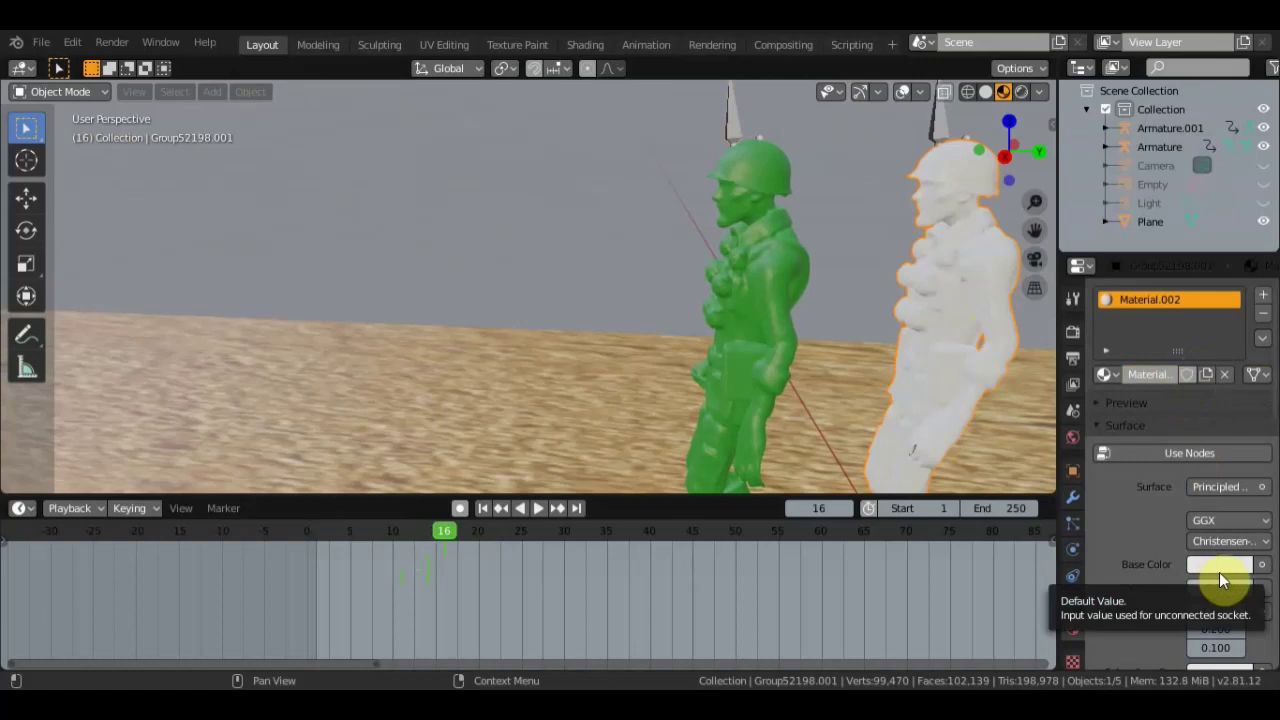
{"action": "left_click", "coordinate": [1228, 566]}
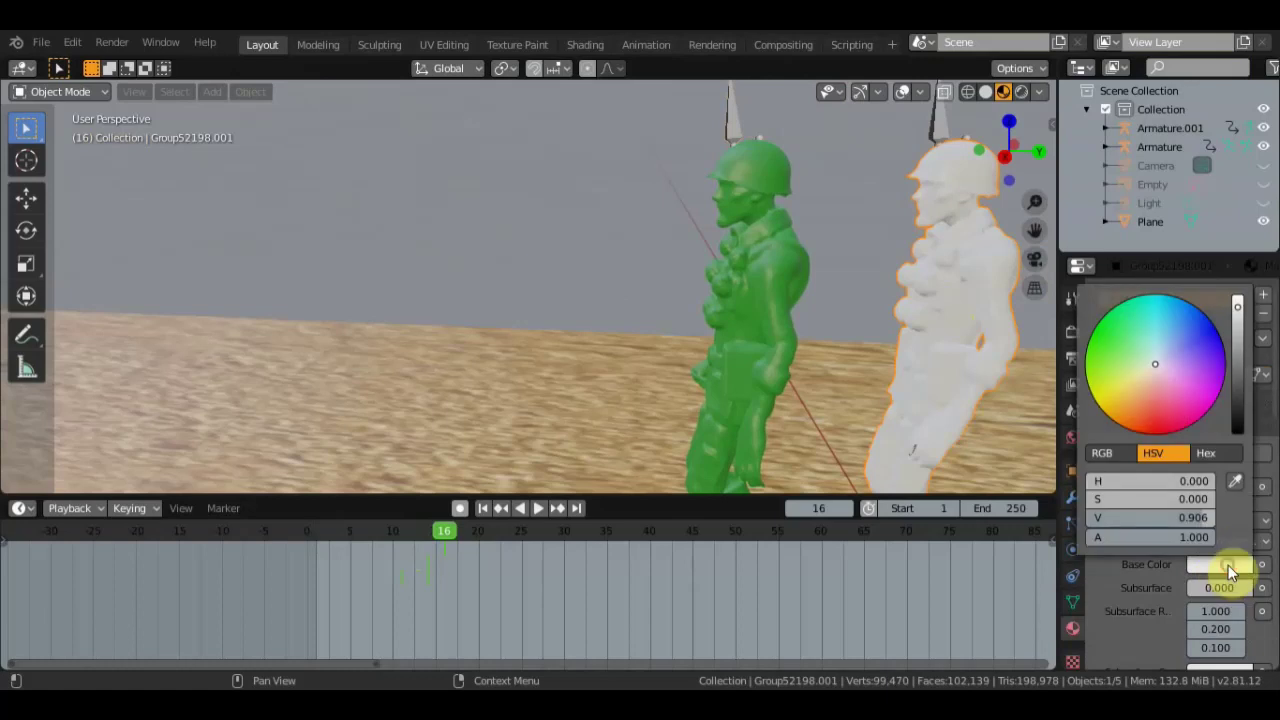
{"action": "left_click", "coordinate": [1158, 425]}
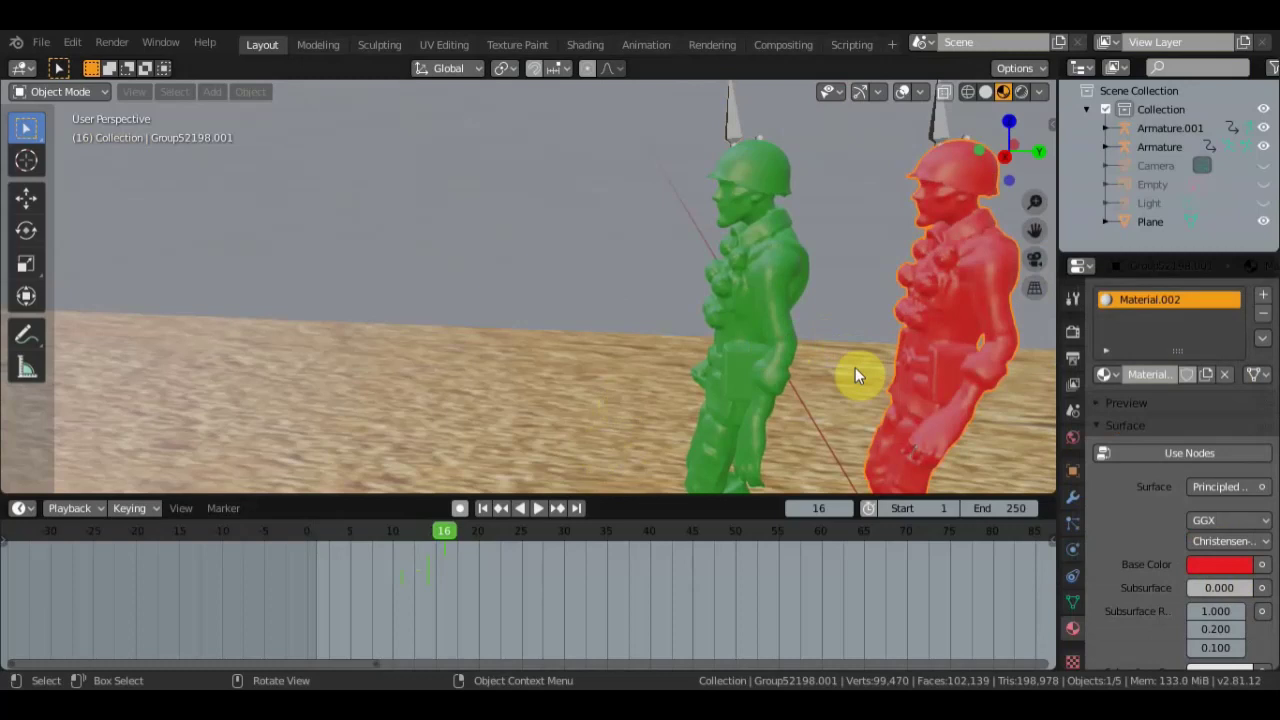
{"action": "scroll", "coordinate": [857, 365], "scroll_direction": "down", "scroll_amount": 4}
{"action": "middle_click_drag", "start_coordinate": [794, 360], "coordinate": [846, 350]}
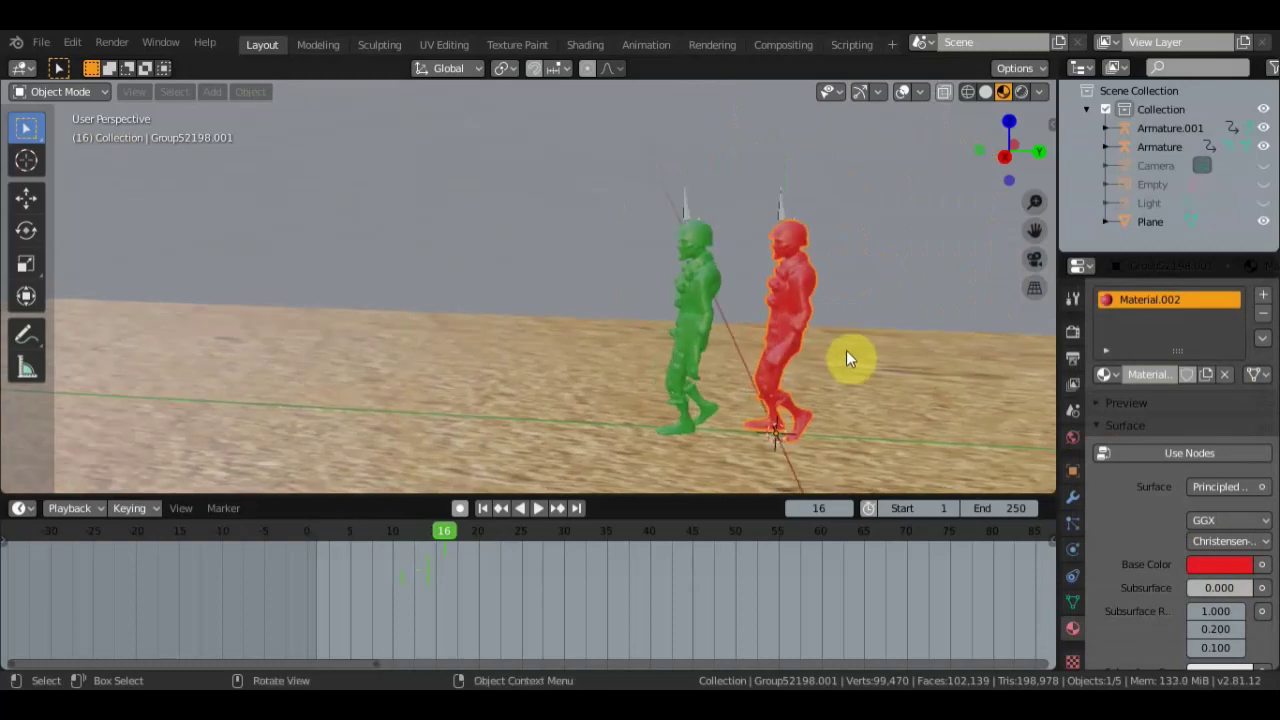
{"action": "key", "text": "KP_3"}
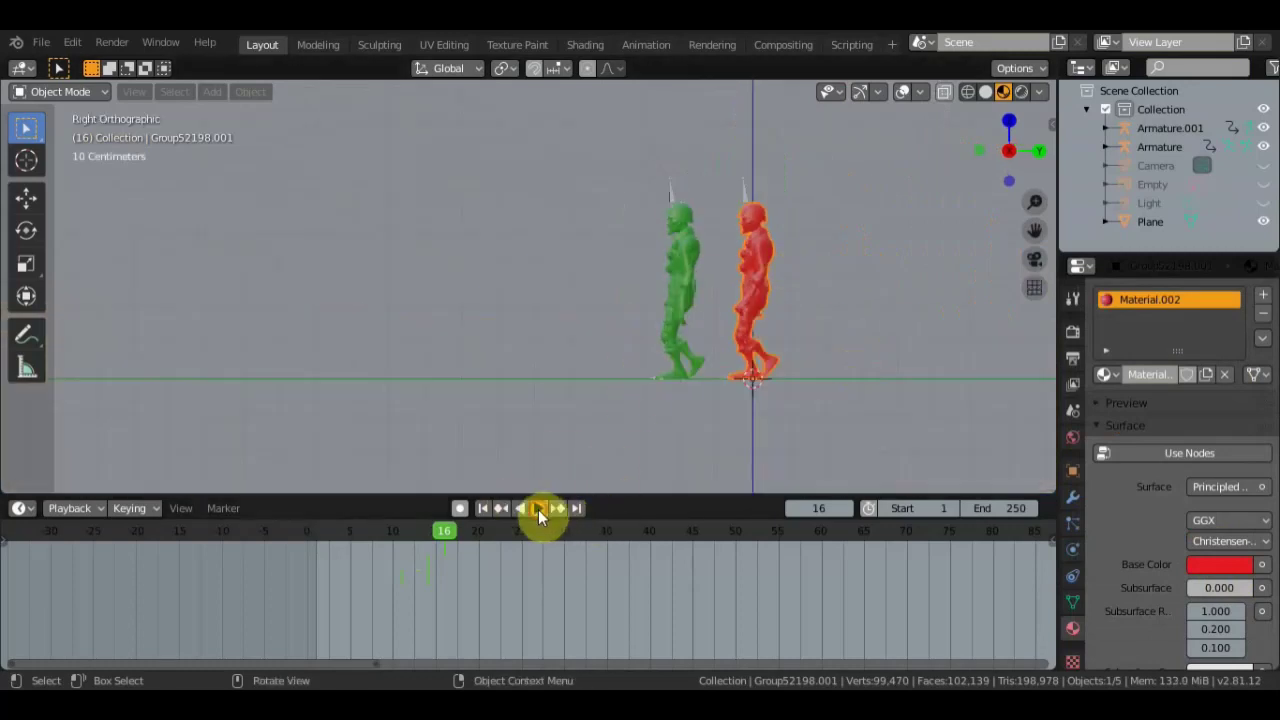
{"action": "left_click", "coordinate": [538, 509]}
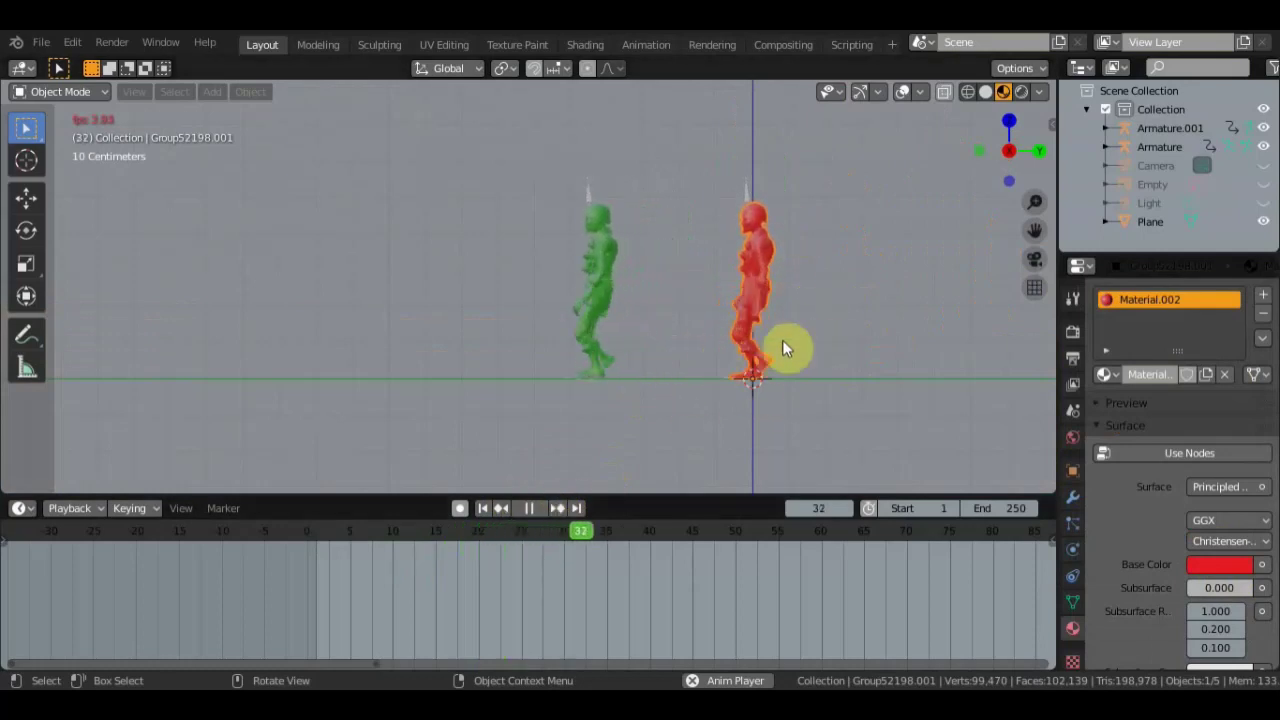
{"action": "left_click", "coordinate": [531, 508]}
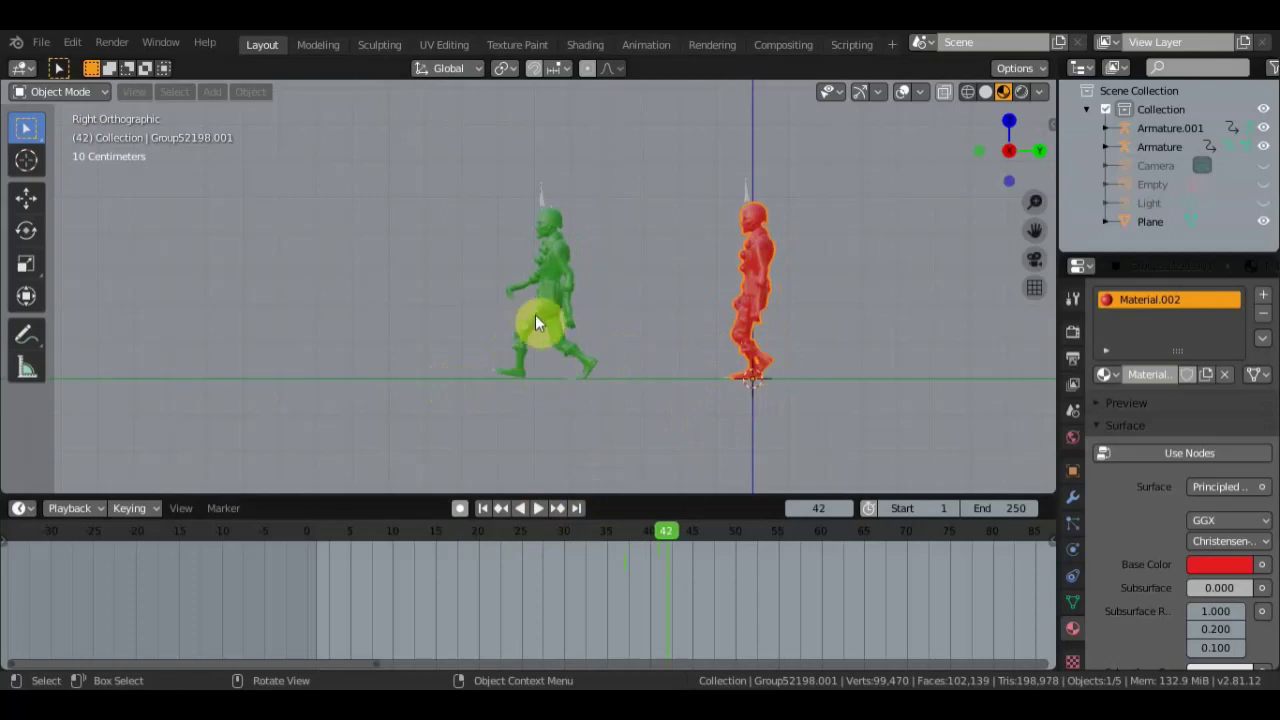
{"action": "scroll", "coordinate": [714, 395], "scroll_direction": "up", "scroll_amount": 1}
{"action": "middle_click_drag", "start_coordinate": [772, 372], "coordinate": [726, 390]}
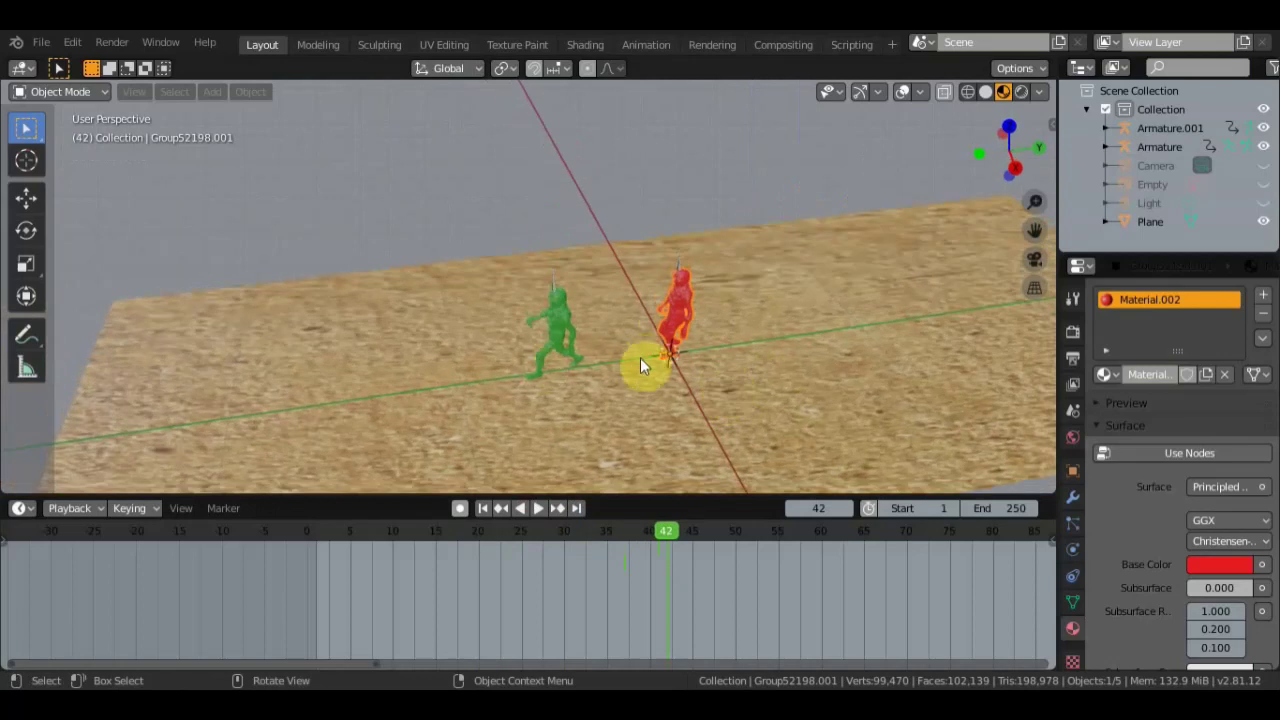
{"action": "middle_click_drag", "start_coordinate": [633, 370], "coordinate": [605, 293]}
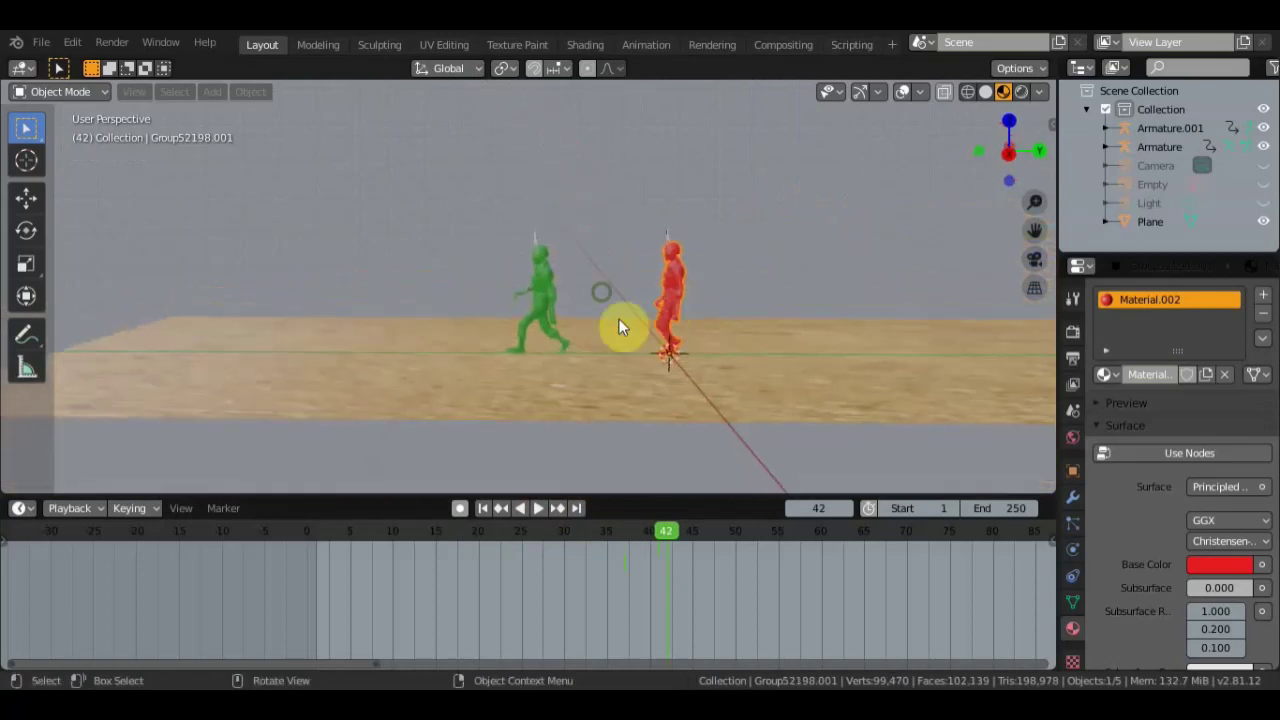
- Play the walk backwards, then select the red walker's armature and mesh
{"action": "key", "text": "shift+ctrl+space"}
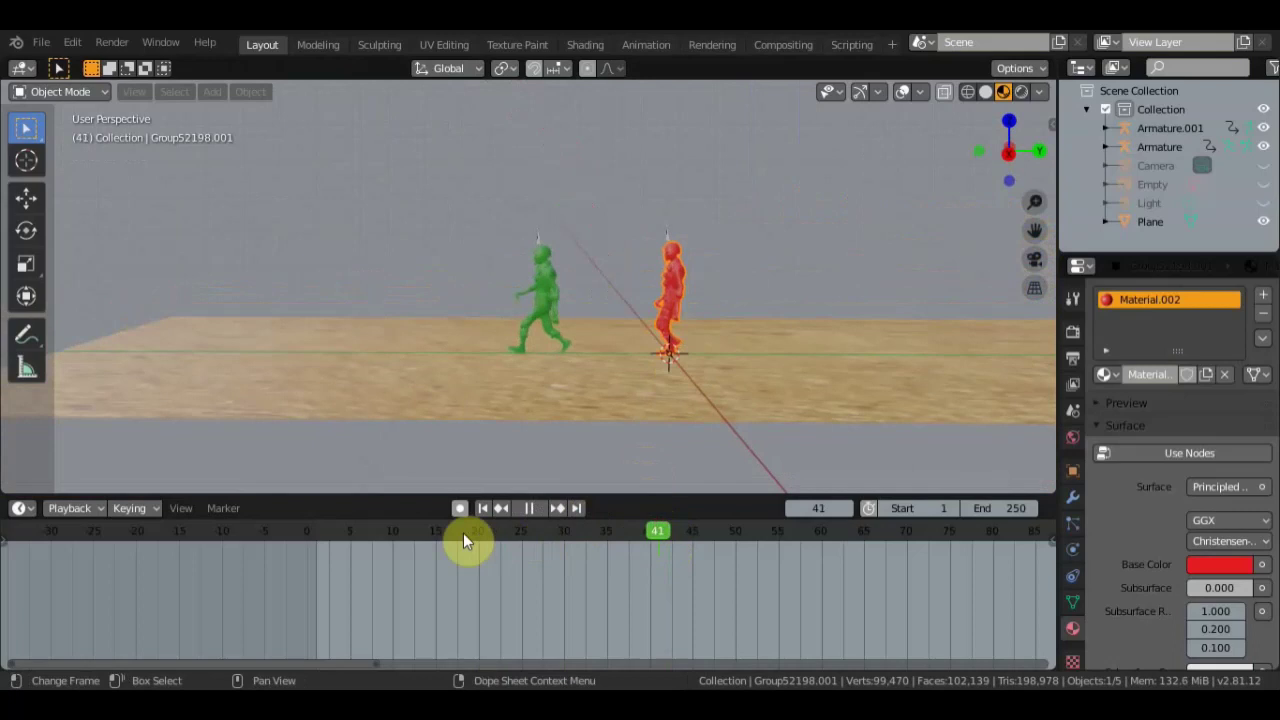
{"action": "key", "text": "Escape"}
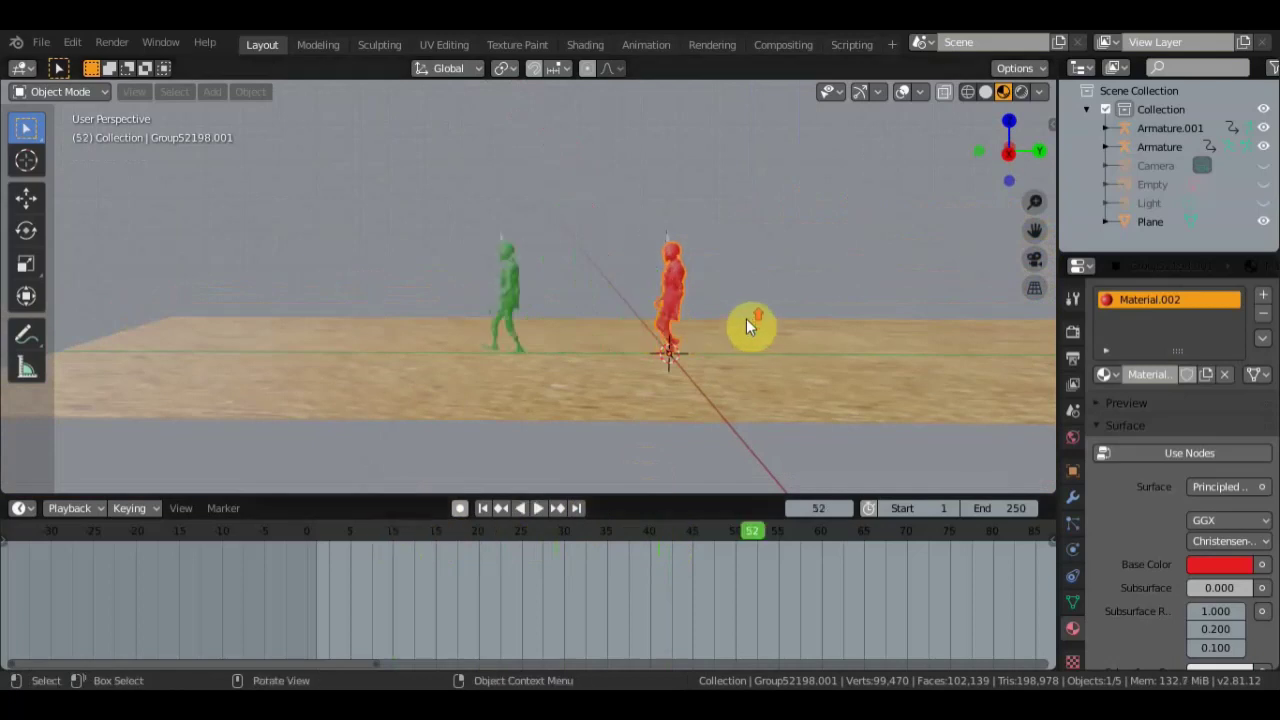
{"action": "scroll", "coordinate": [746, 318], "scroll_direction": "up", "scroll_amount": 2}
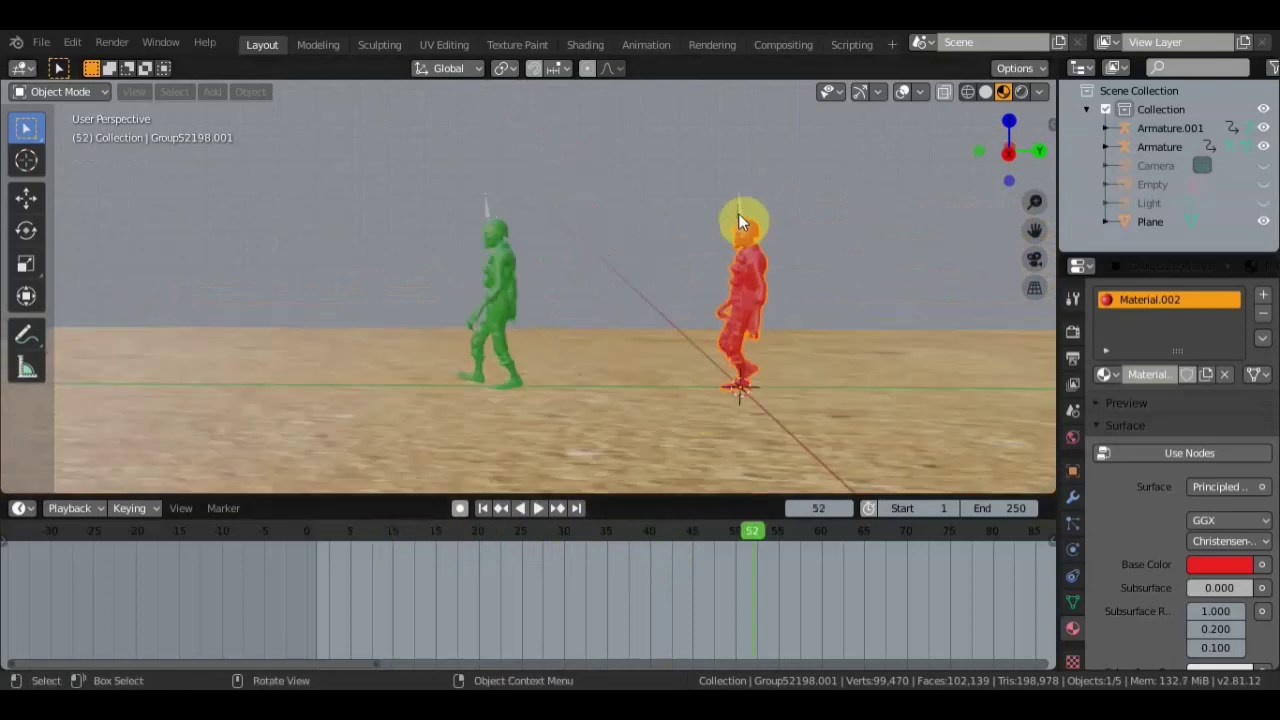
{"action": "left_click", "coordinate": [741, 228]}
{"action": "left_click", "coordinate": [760, 288], "text": "shift"}
{"action": "middle_click_drag", "start_coordinate": [760, 288], "coordinate": [742, 300]}
- Rewind to frame 1, play to frame 5, and unhide the ruler reference image
{"action": "key", "text": "ctrl+shift+space"}
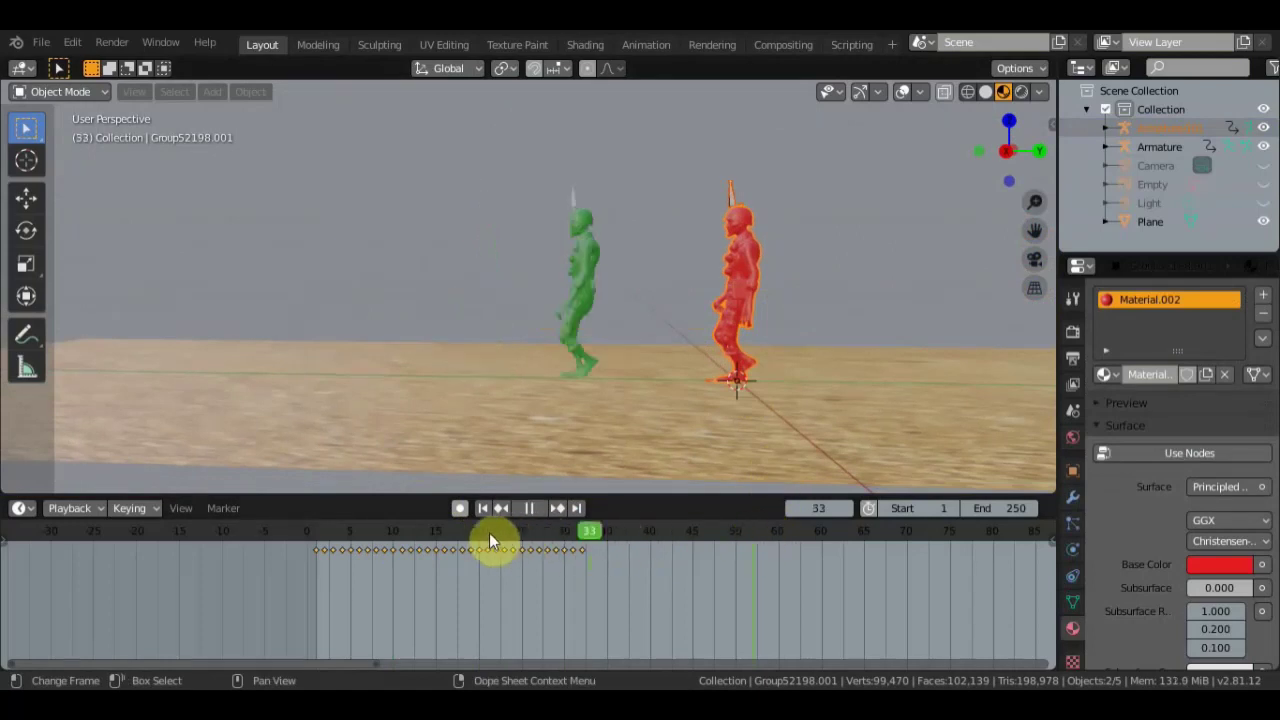
{"action": "left_click", "coordinate": [318, 529]}
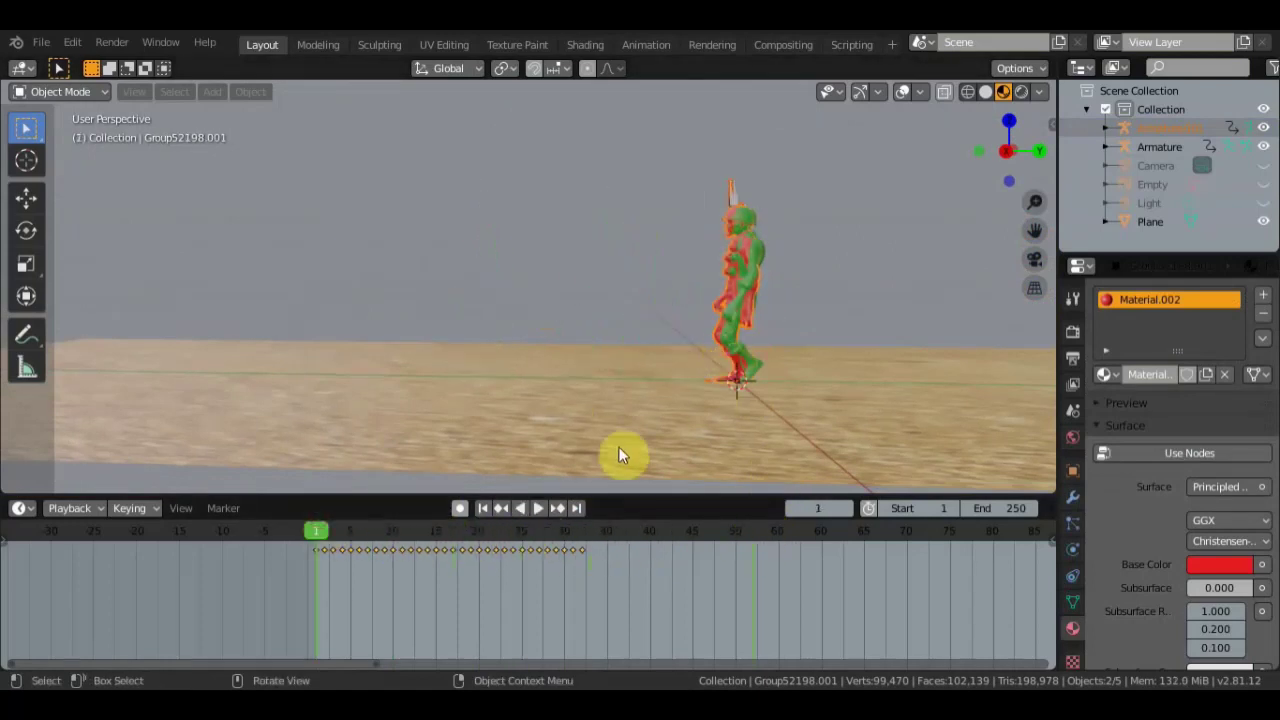
{"action": "left_click", "coordinate": [536, 510]}
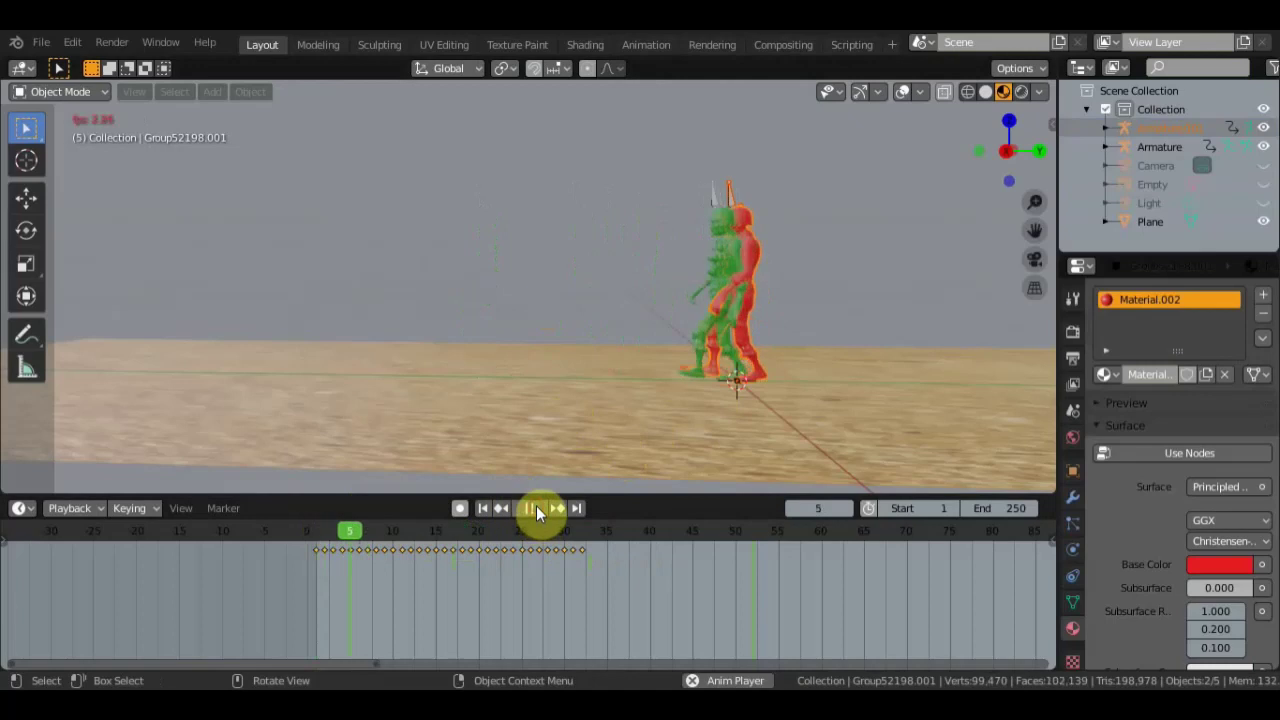
{"action": "left_click", "coordinate": [536, 510]}
{"action": "mouse_move", "coordinate": [934, 347]}
{"action": "middle_mouse_down"}
{"action": "mouse_move", "coordinate": [911, 327]}
{"action": "mouse_move", "coordinate": [872, 337]}
{"action": "middle_mouse_up"}
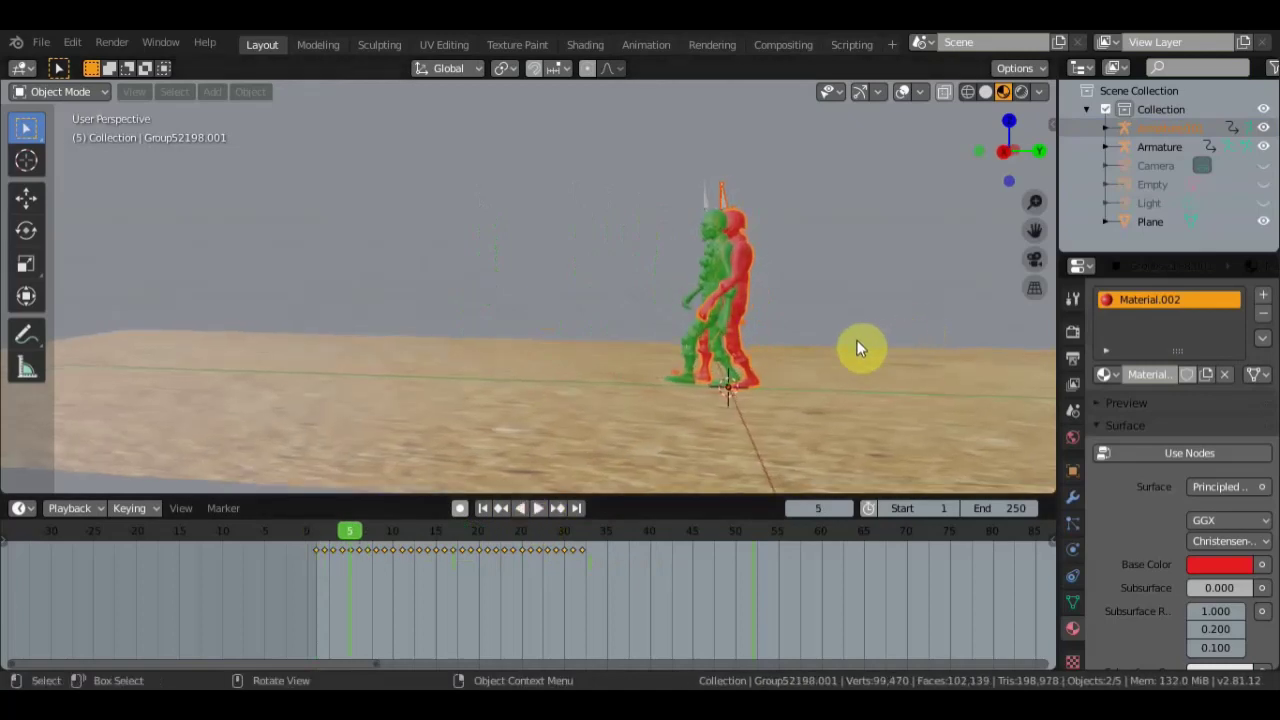
{"action": "left_click", "coordinate": [1263, 184]}
- In Right Ortho view, move the red figure onto the green at frame 5 and key LocRot
{"action": "key", "text": "KP_3"}
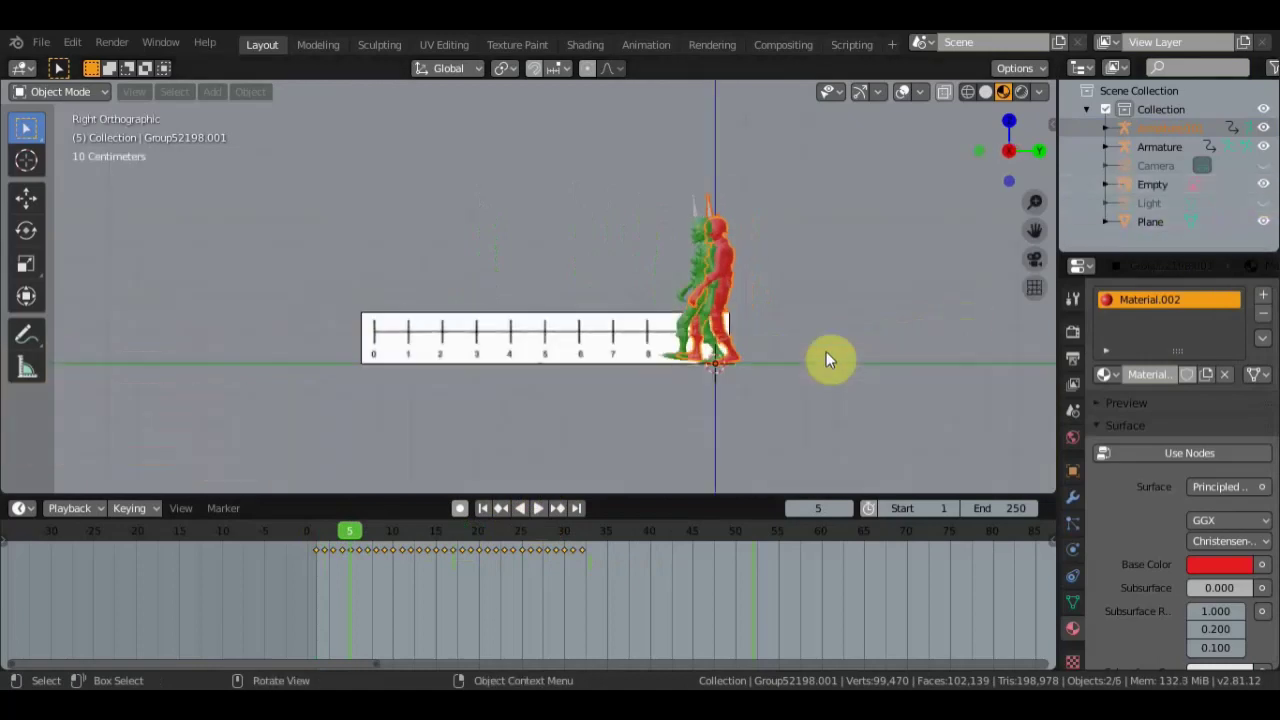
{"action": "scroll", "coordinate": [830, 254], "scroll_direction": "up", "scroll_amount": 3}
{"action": "middle_click_drag", "start_coordinate": [862, 280], "coordinate": [838, 300], "text": "shift"}
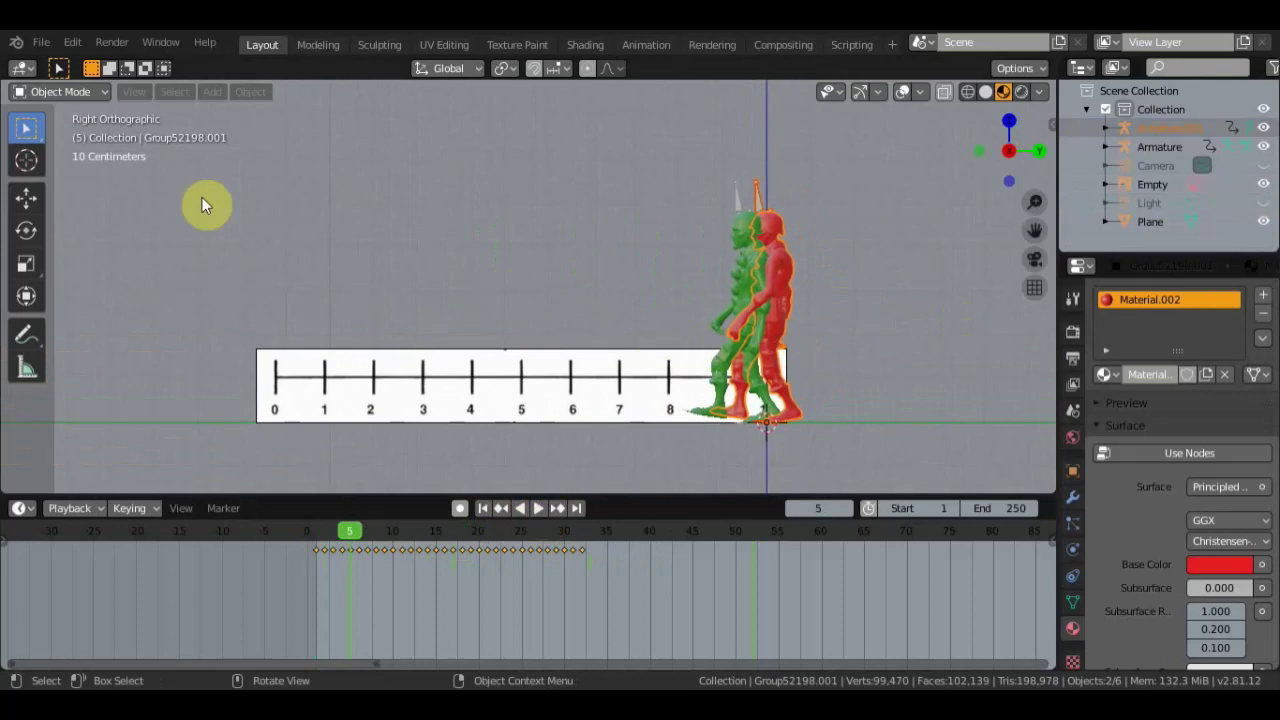
{"action": "left_click", "coordinate": [26, 197]}
{"action": "key", "text": "g"}
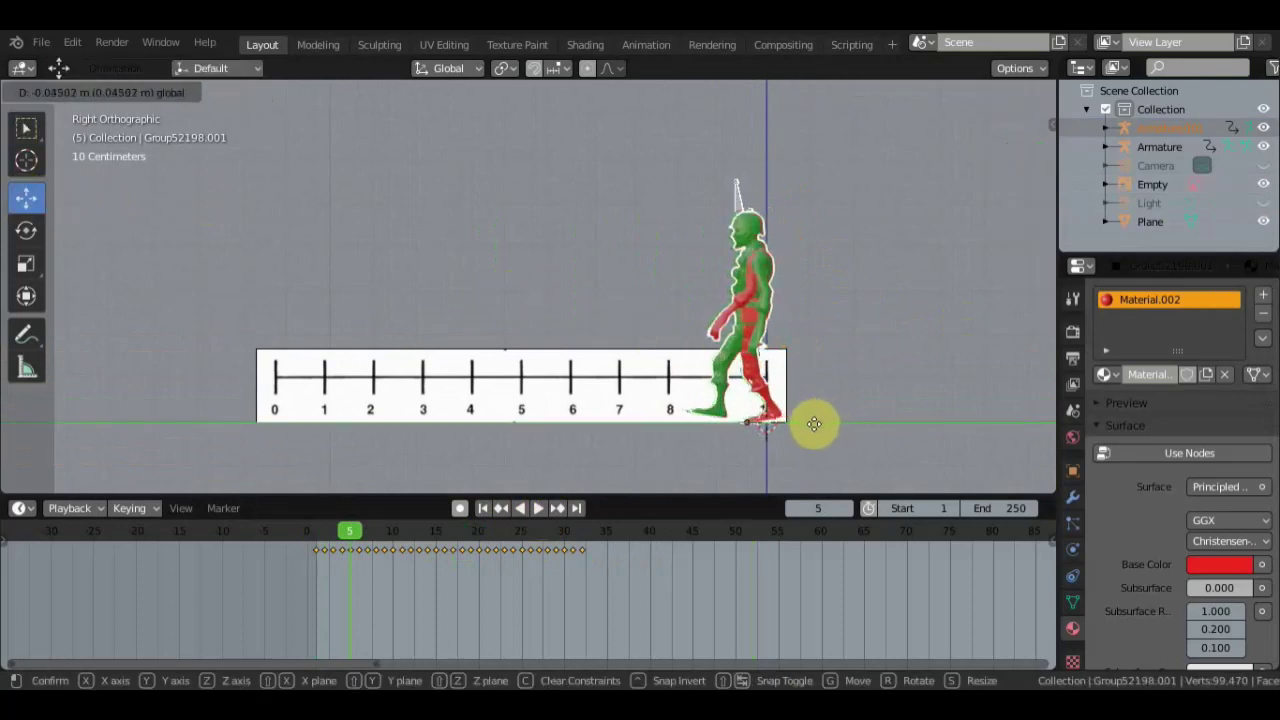
{"action": "left_click", "coordinate": [816, 423]}
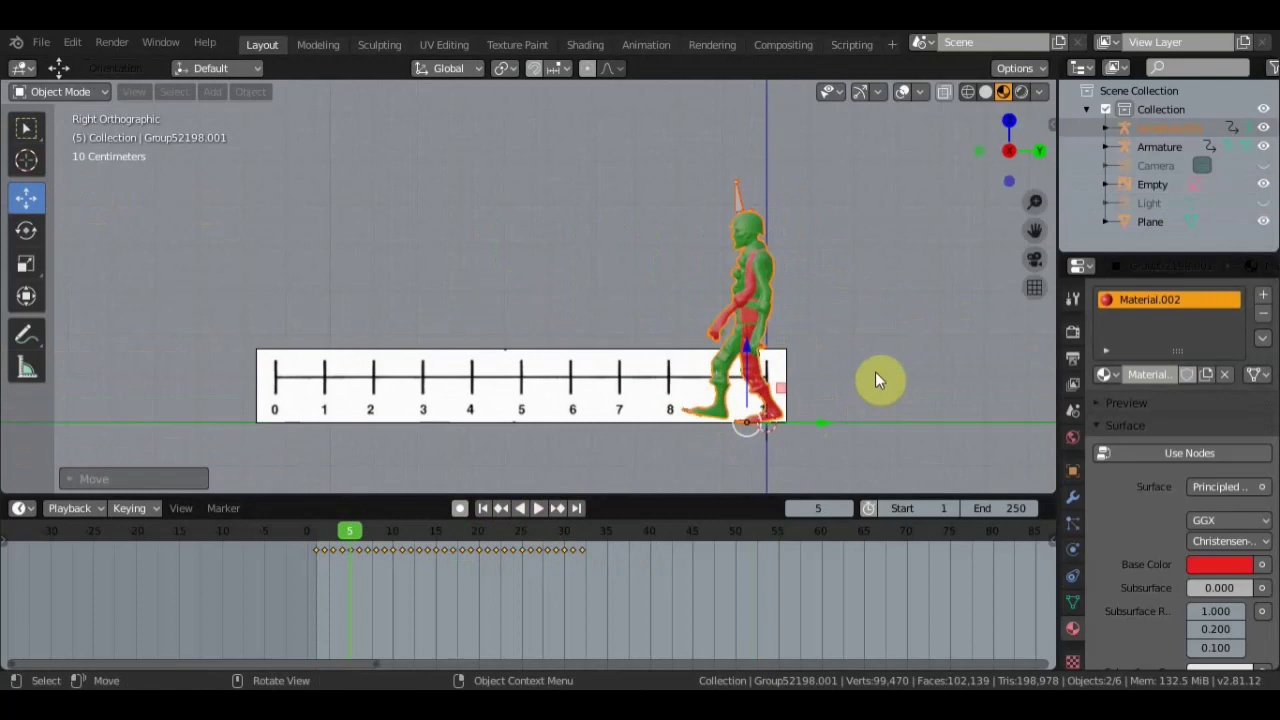
{"action": "key", "text": "i"}
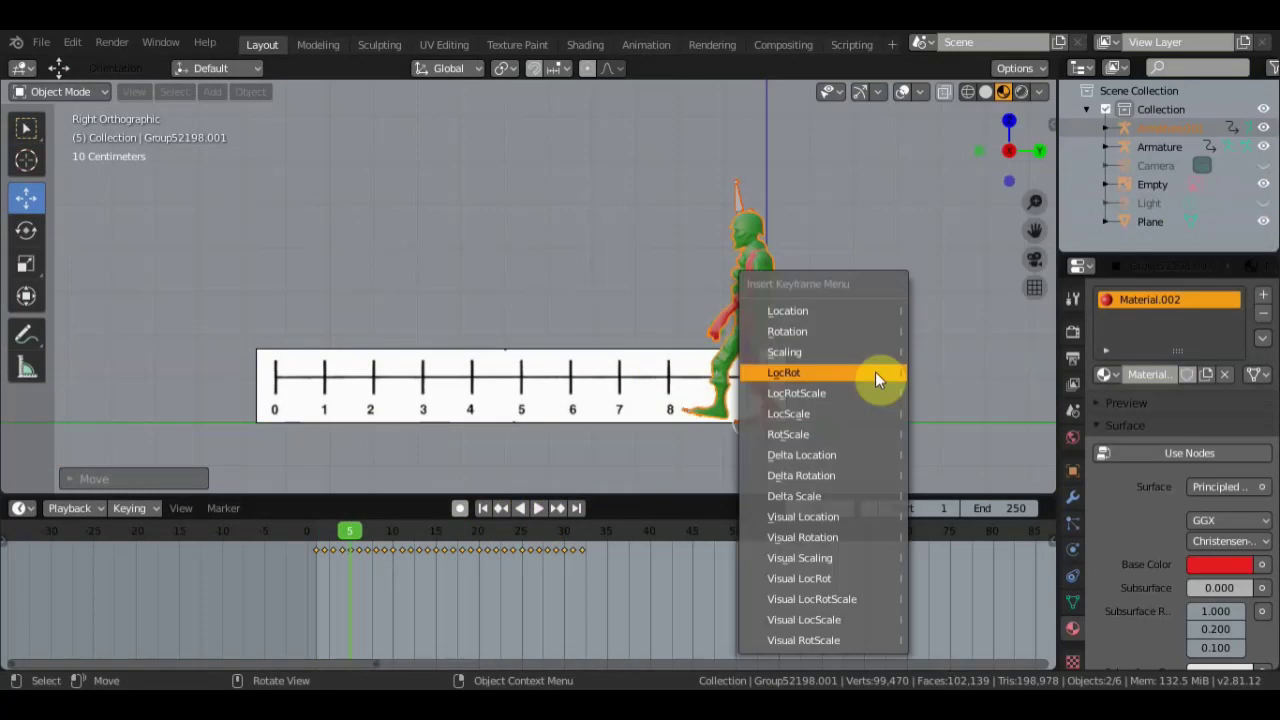
{"action": "left_click", "coordinate": [875, 372]}
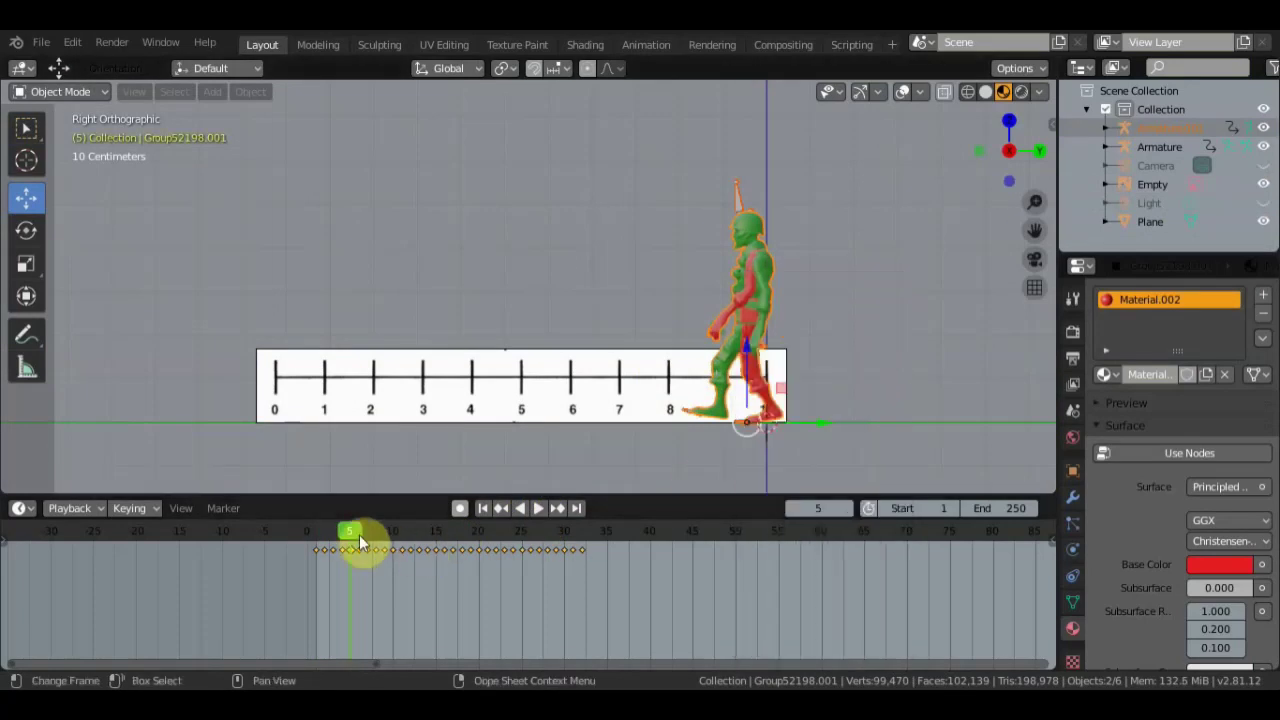
- At frame 7, align the red figure over the green one and key LocRot
{"action": "key", "text": "space"}
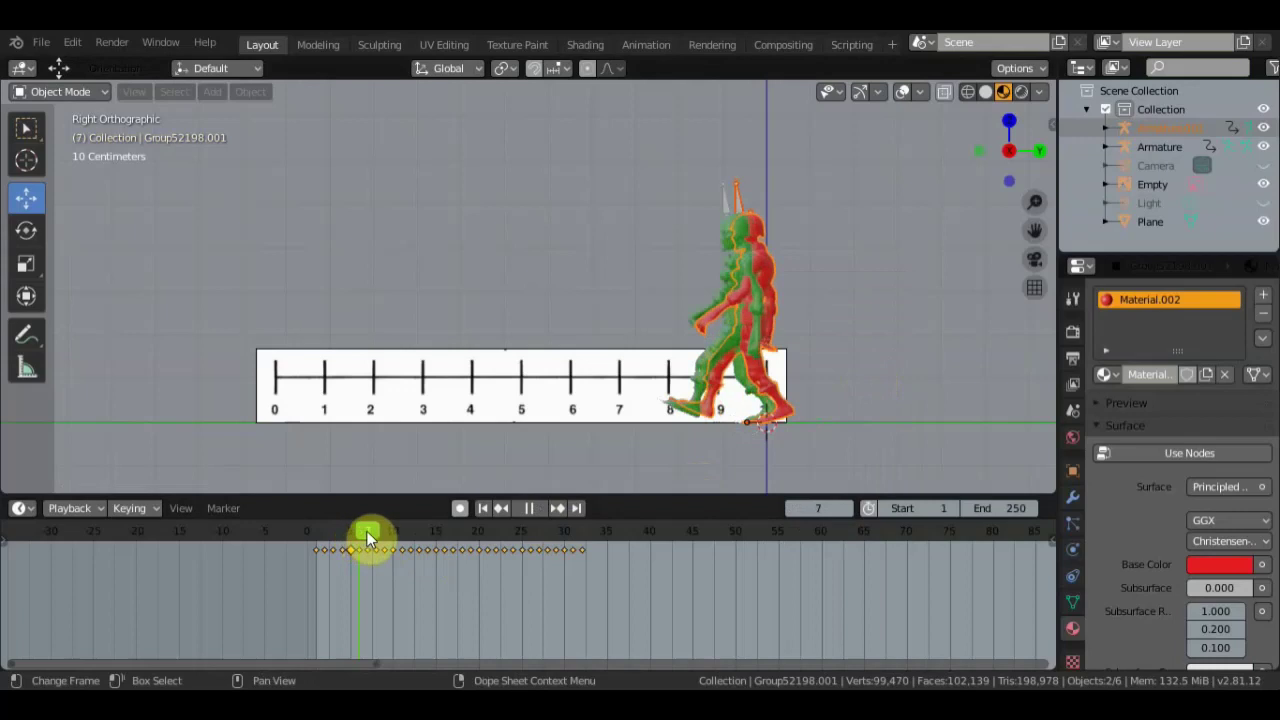
{"action": "key", "text": "space"}
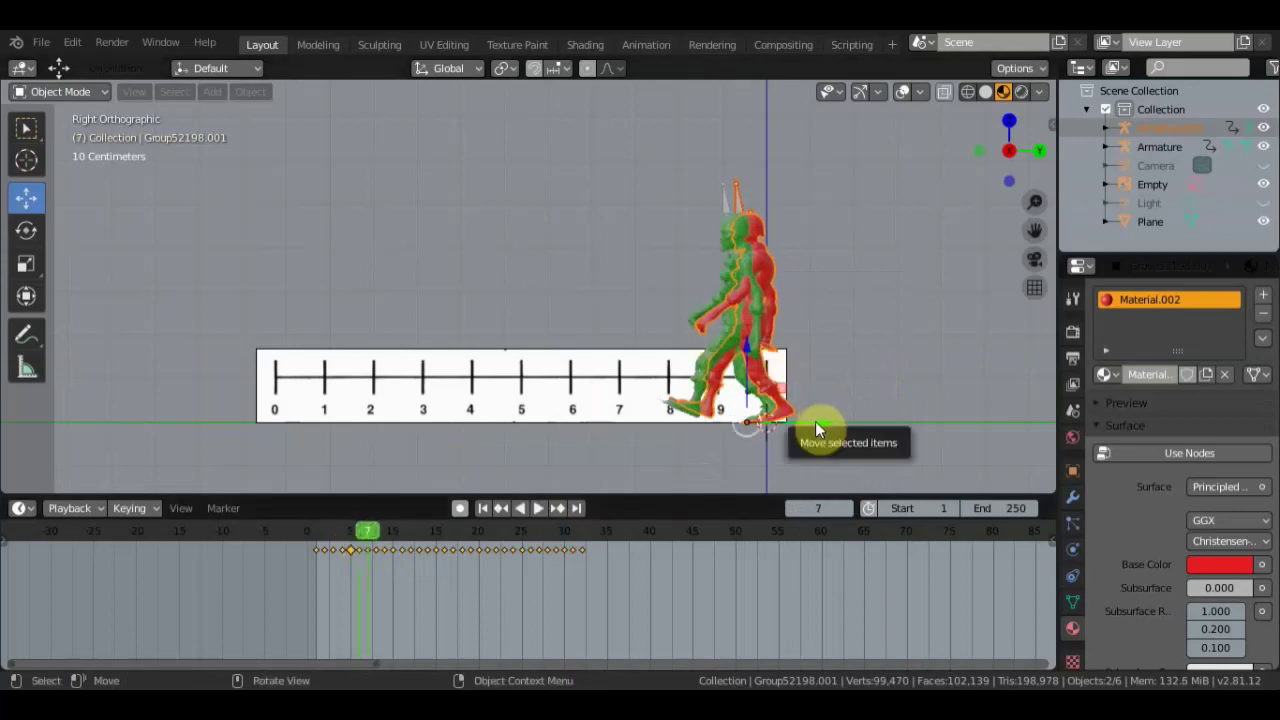
{"action": "key", "text": "g"}
{"action": "left_click", "coordinate": [808, 426]}
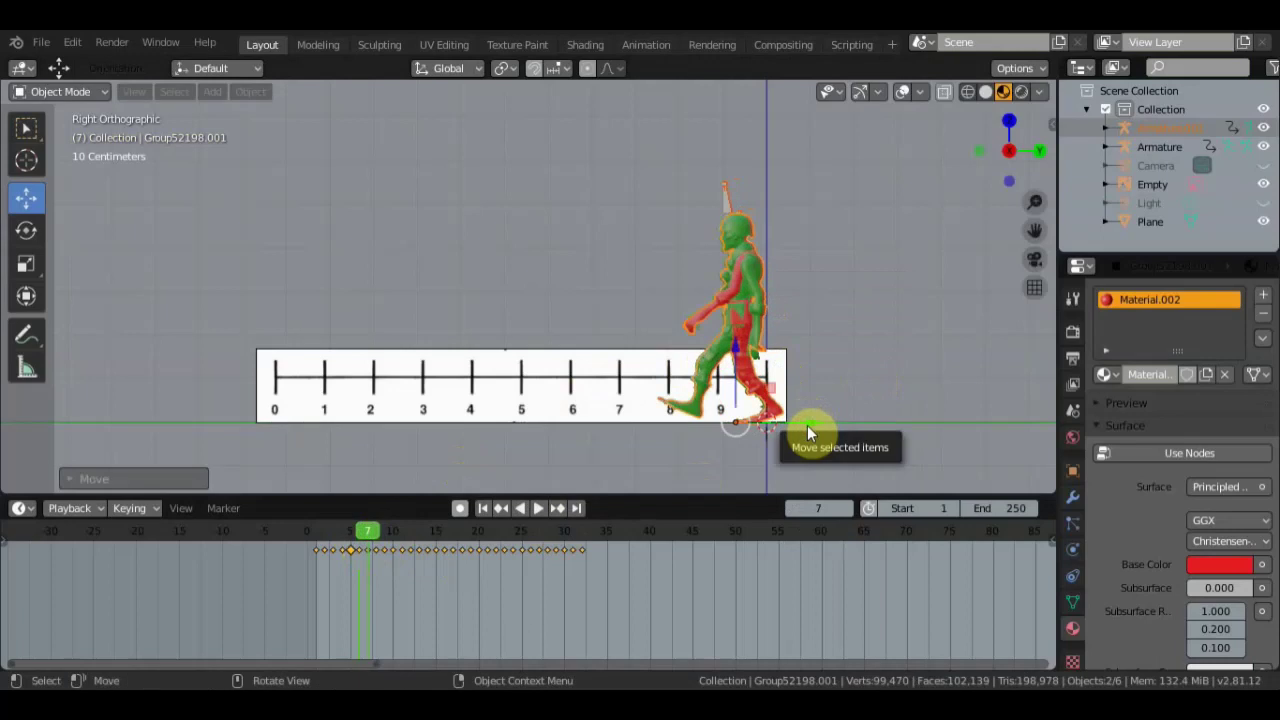
{"action": "key", "text": "i"}
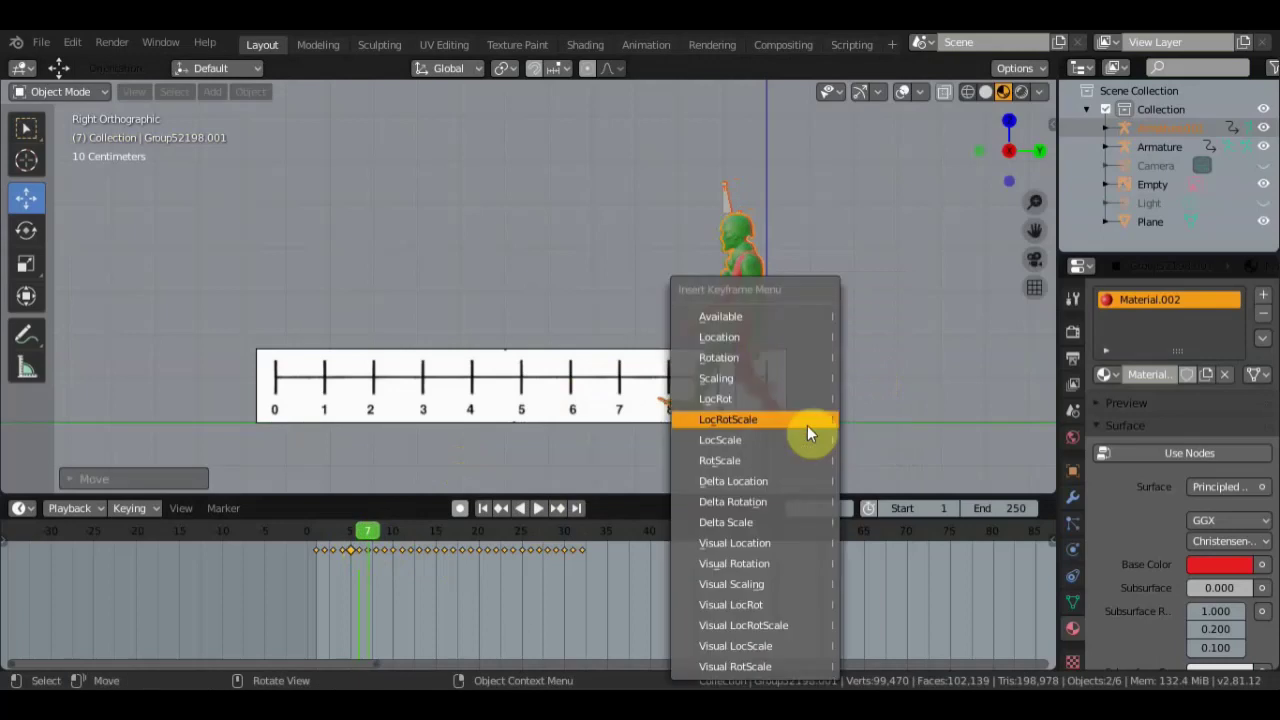
{"action": "left_click", "coordinate": [796, 402]}
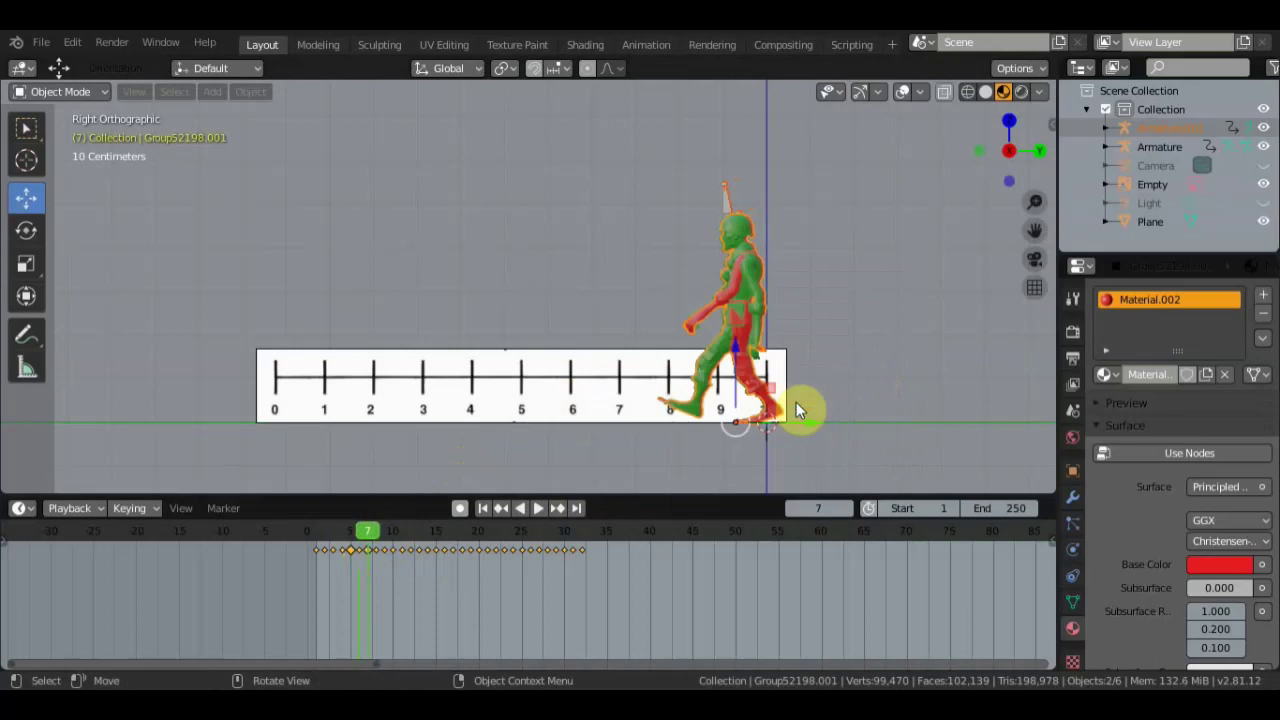
- At frame 9, nudge the red figure onto the green one and key LocRot
{"action": "key", "text": "space"}
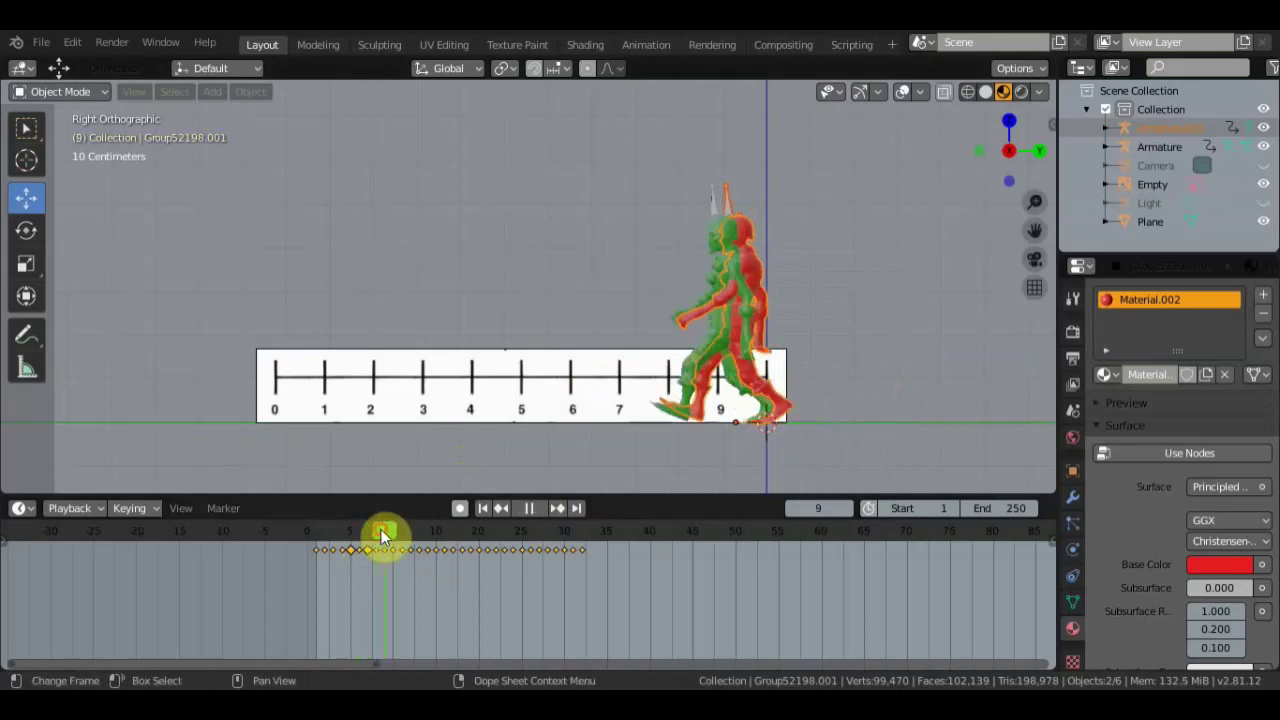
{"action": "key", "text": "space"}
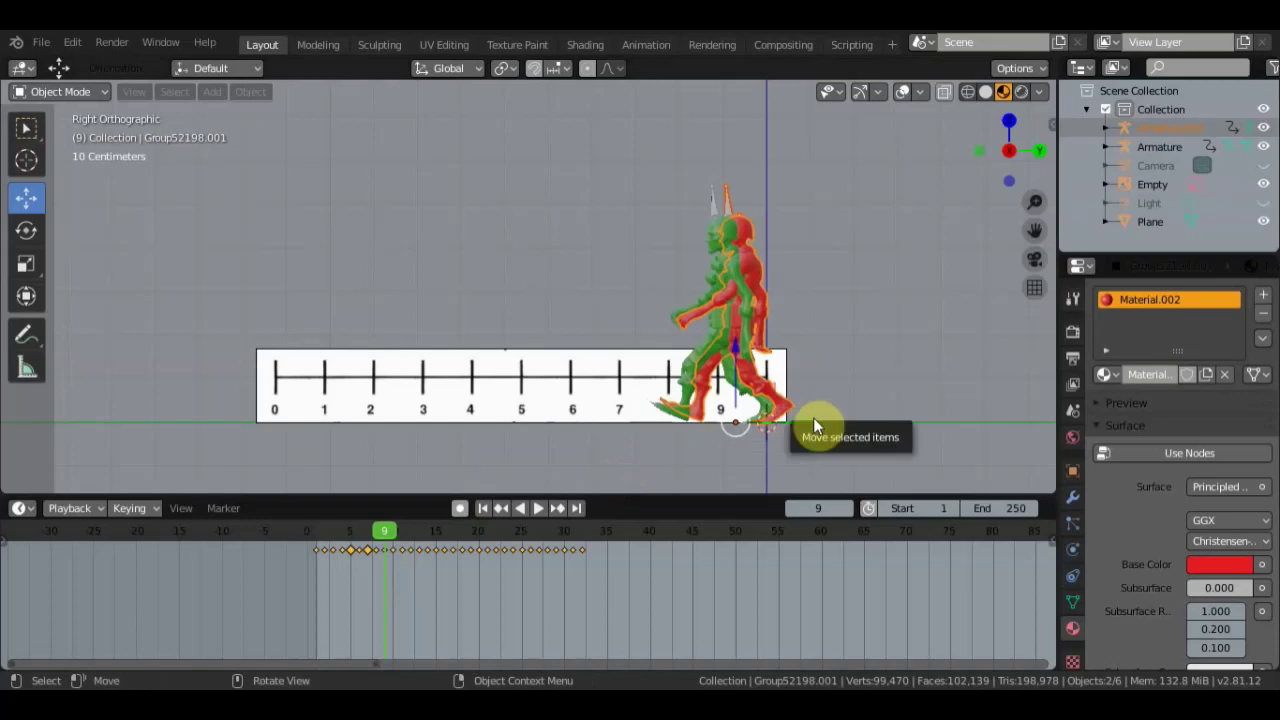
{"action": "key", "text": "g"}
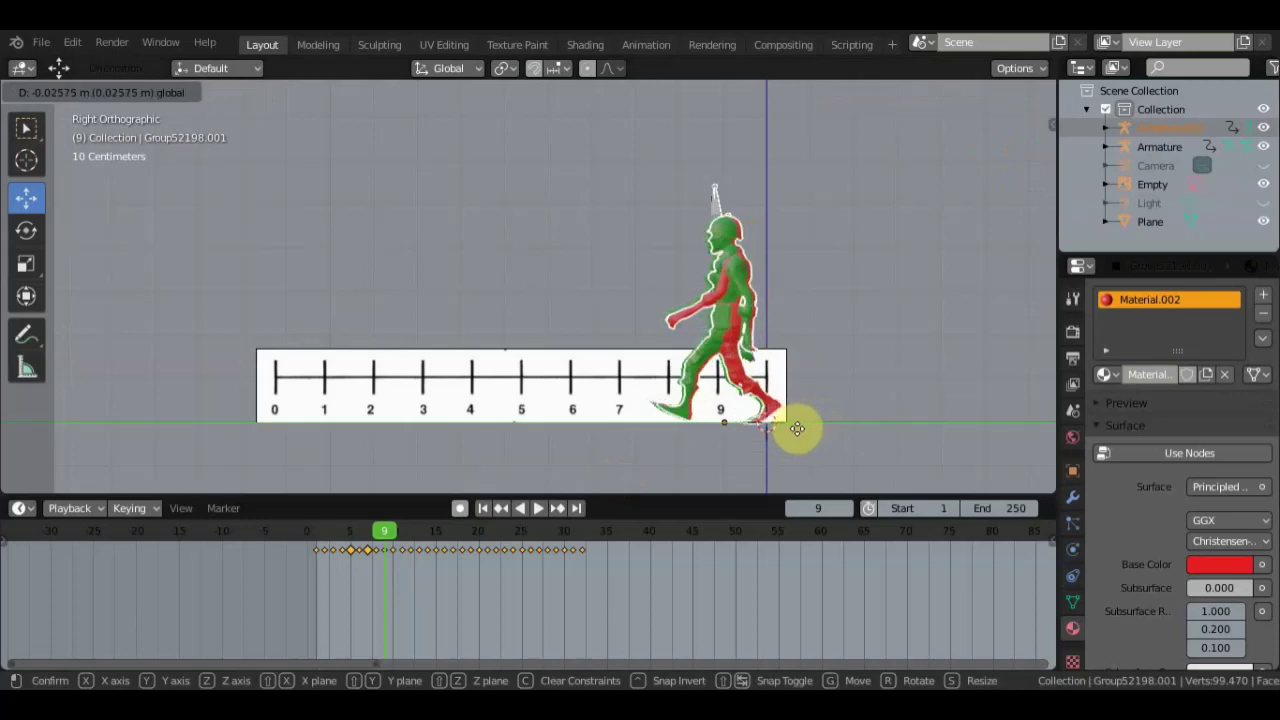
{"action": "left_click", "coordinate": [796, 430]}
{"action": "key", "text": "i"}
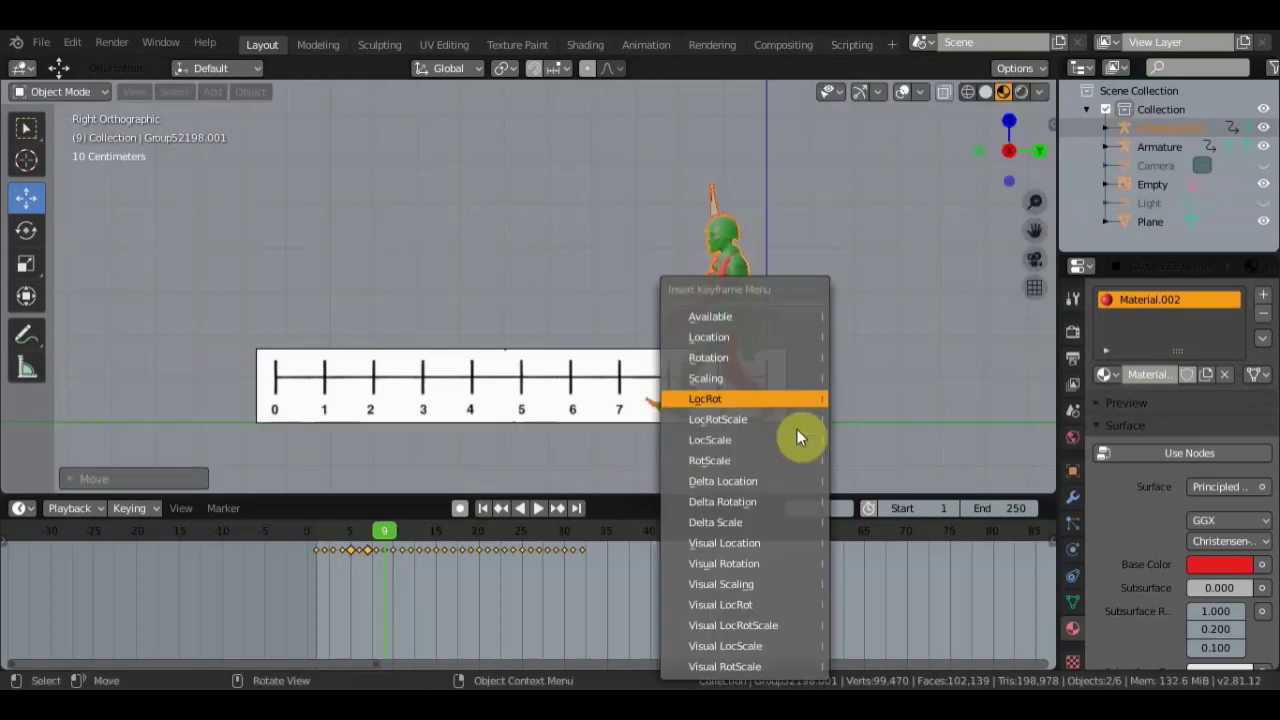
{"action": "left_click", "coordinate": [808, 403]}
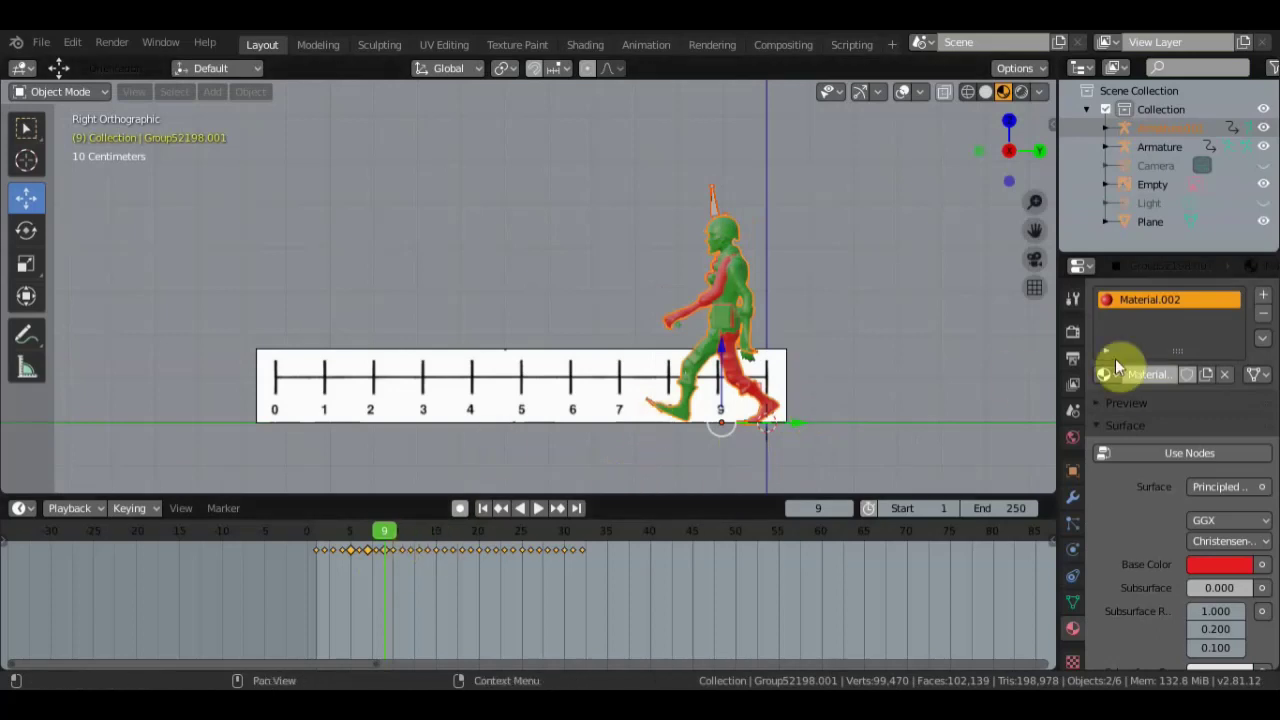
{"action": "left_click", "coordinate": [724, 236]}
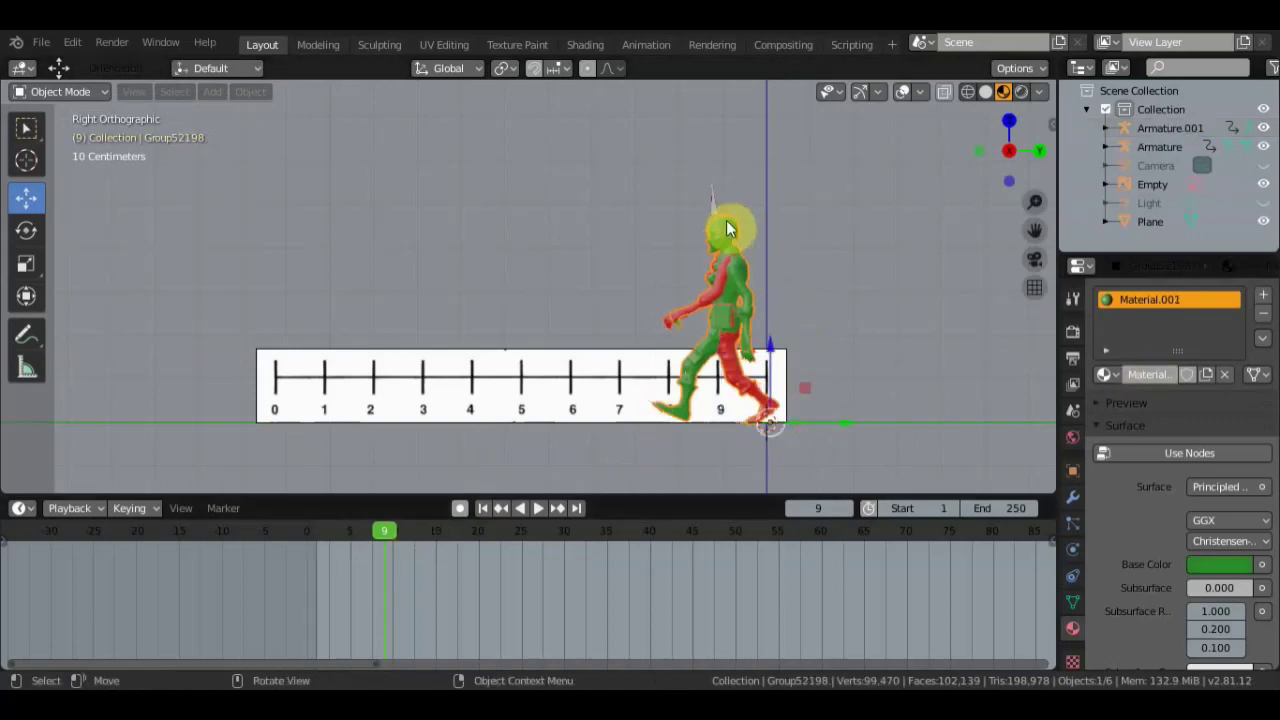
- Stop at frame 18 and delete the green figure and its armature
{"action": "left_click", "coordinate": [541, 509]}
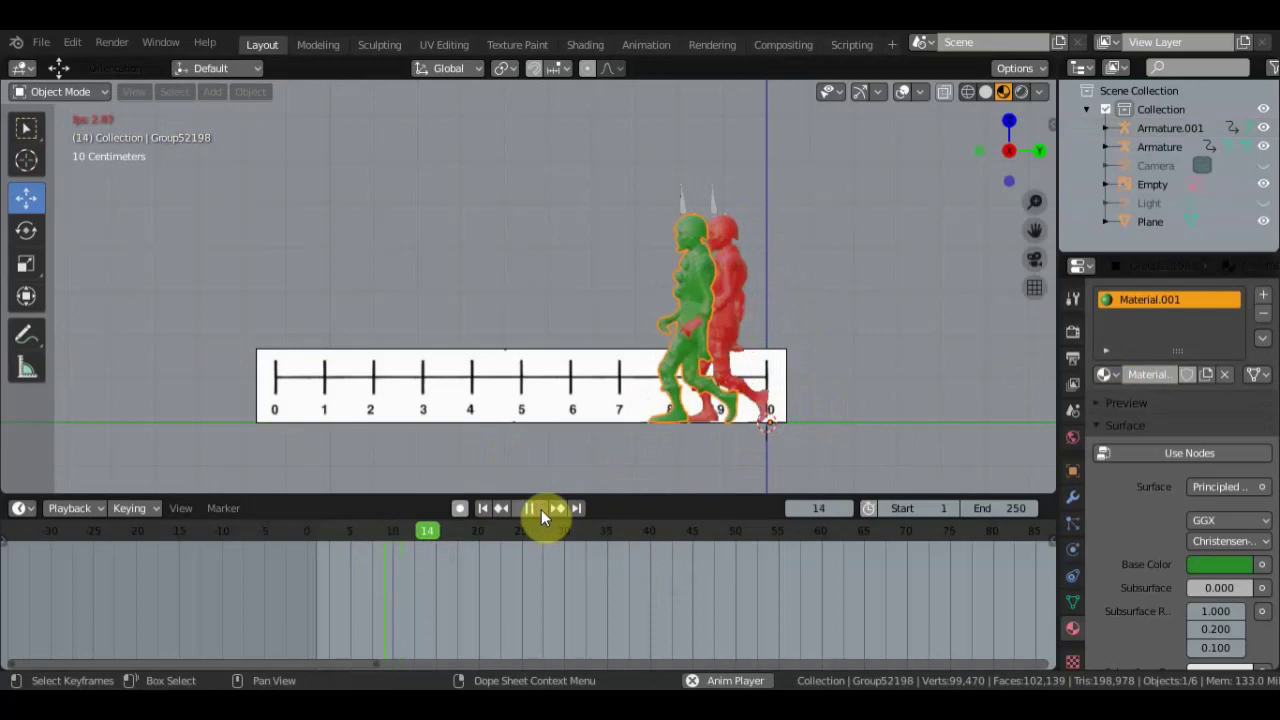
{"action": "left_click", "coordinate": [541, 509]}
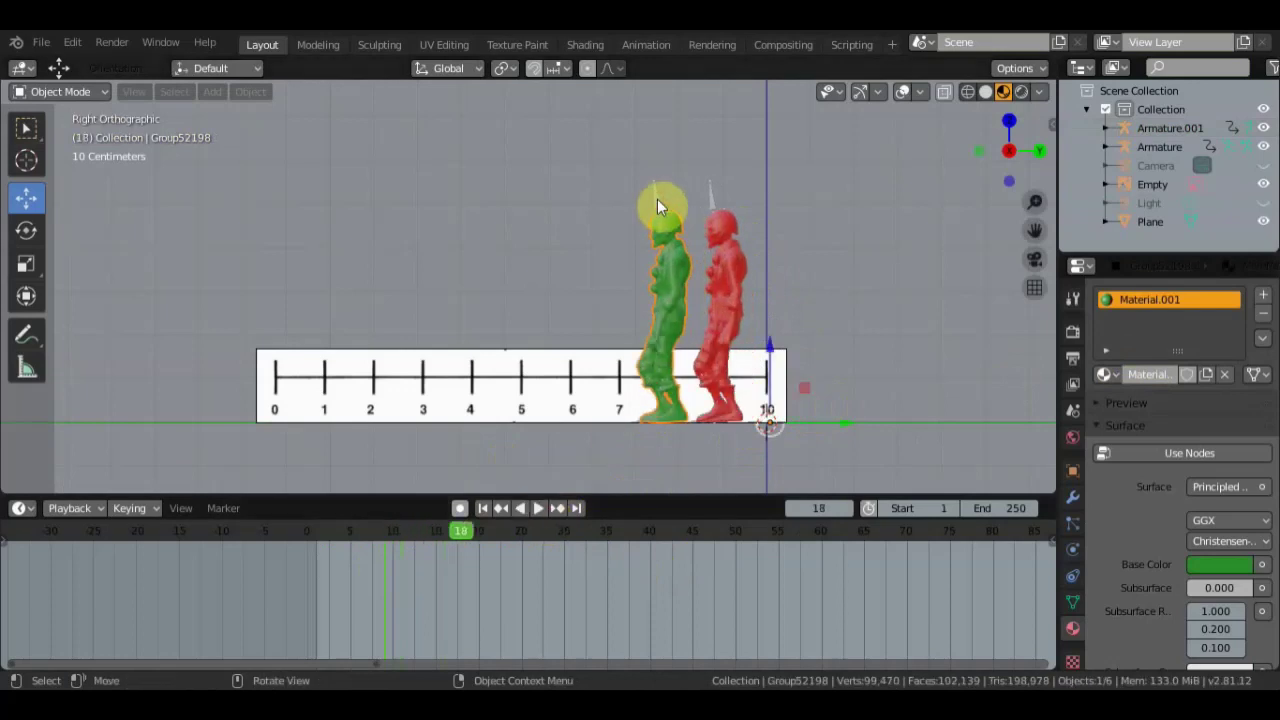
{"action": "left_click", "coordinate": [657, 197], "text": "shift"}
{"action": "left_click", "coordinate": [679, 250], "text": "shift"}
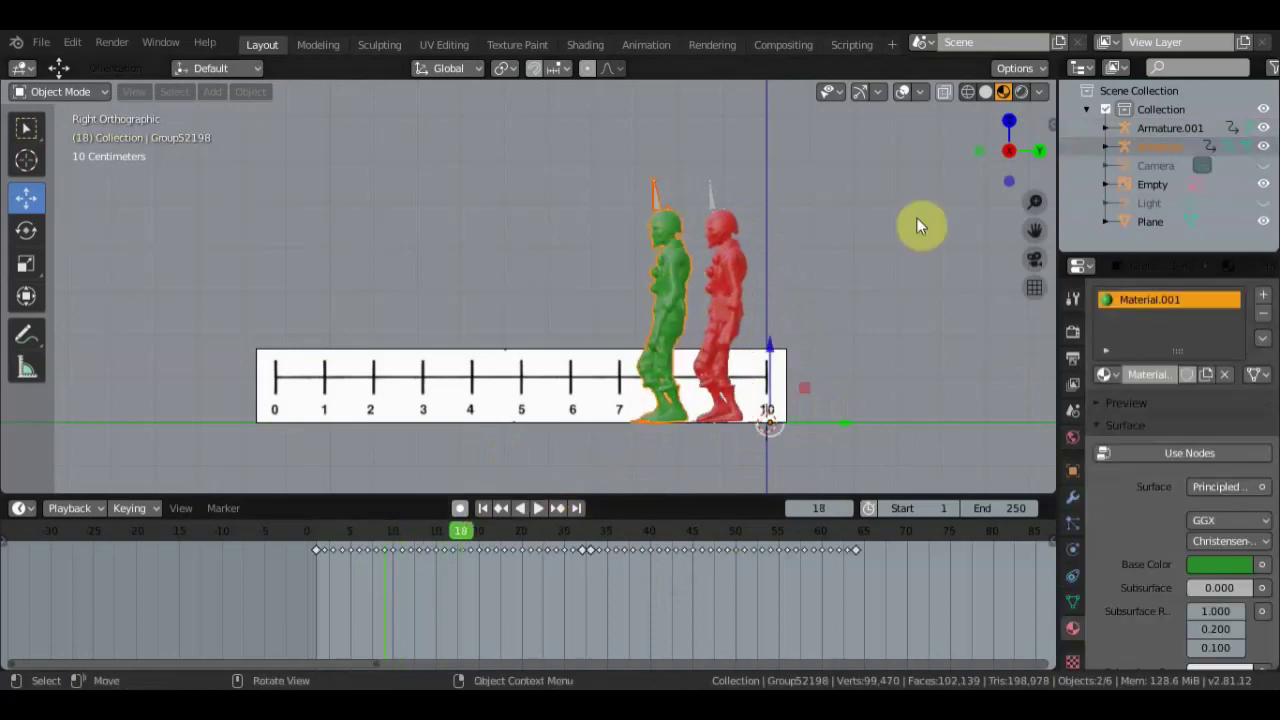
{"action": "key", "text": "Delete"}
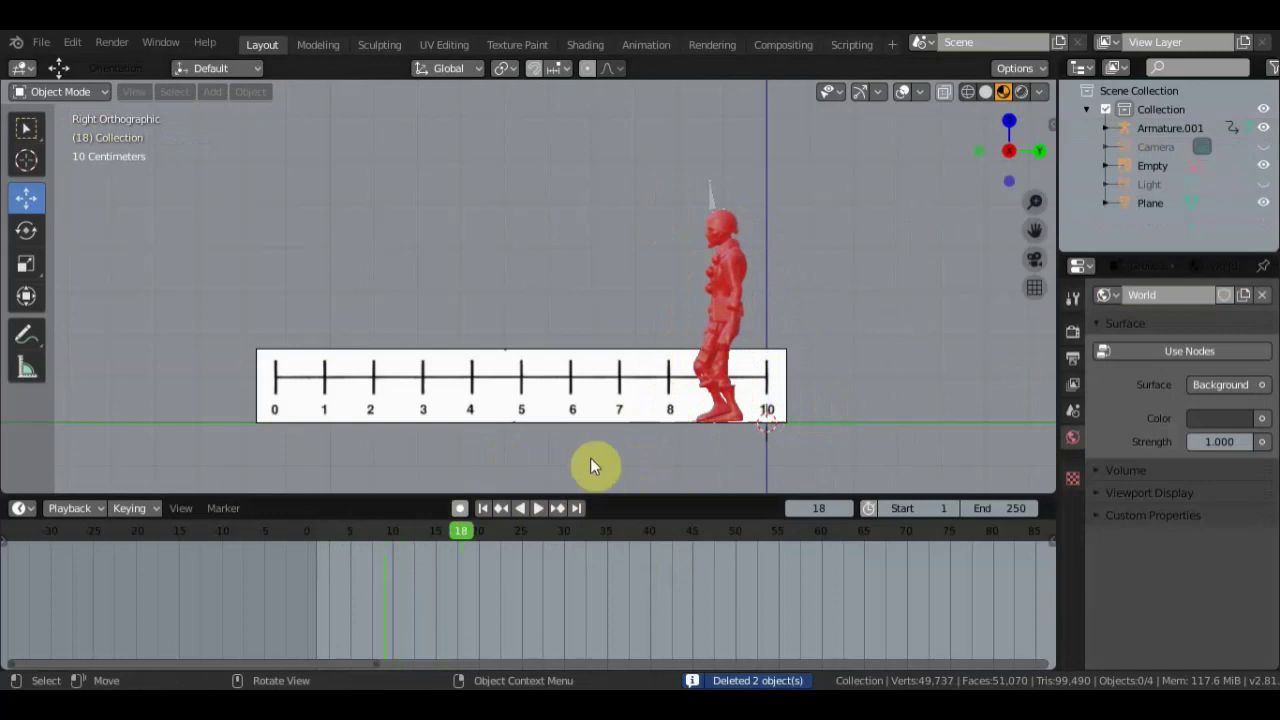
- Replay the red walker alone, scrubbing back and restarting from frame 1
{"action": "left_click", "coordinate": [538, 509]}
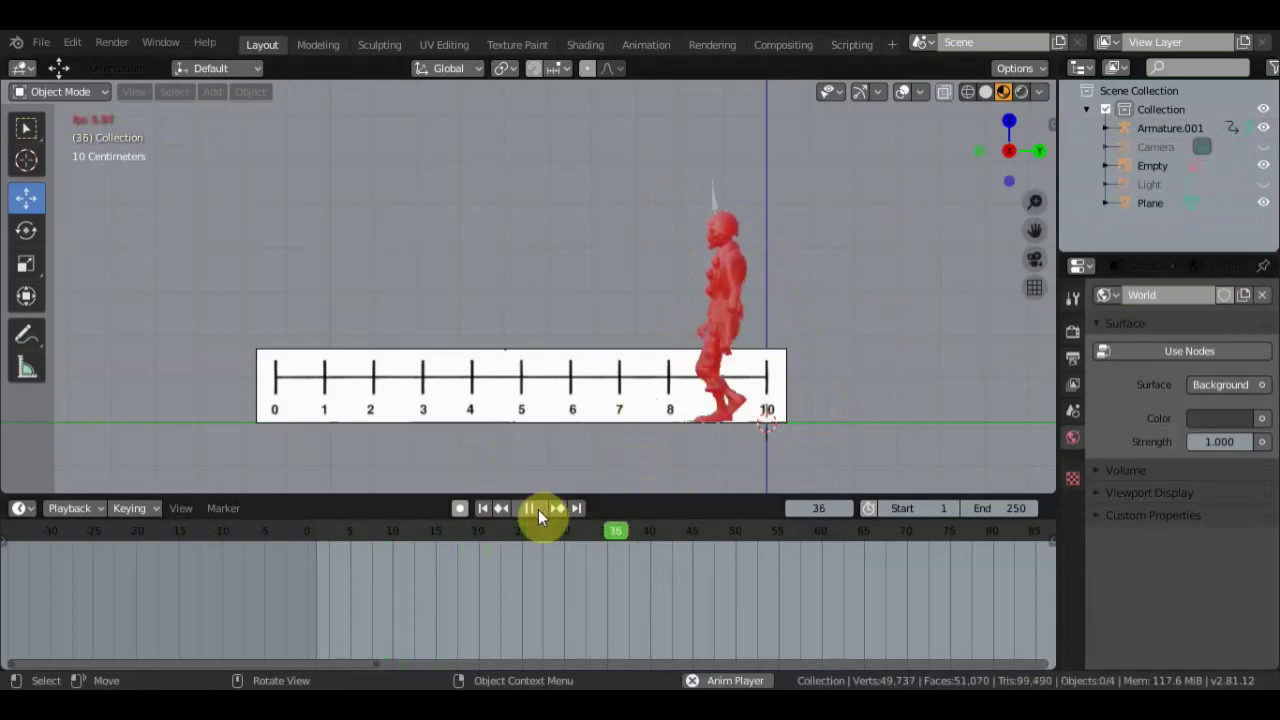
{"action": "left_click", "coordinate": [538, 509]}
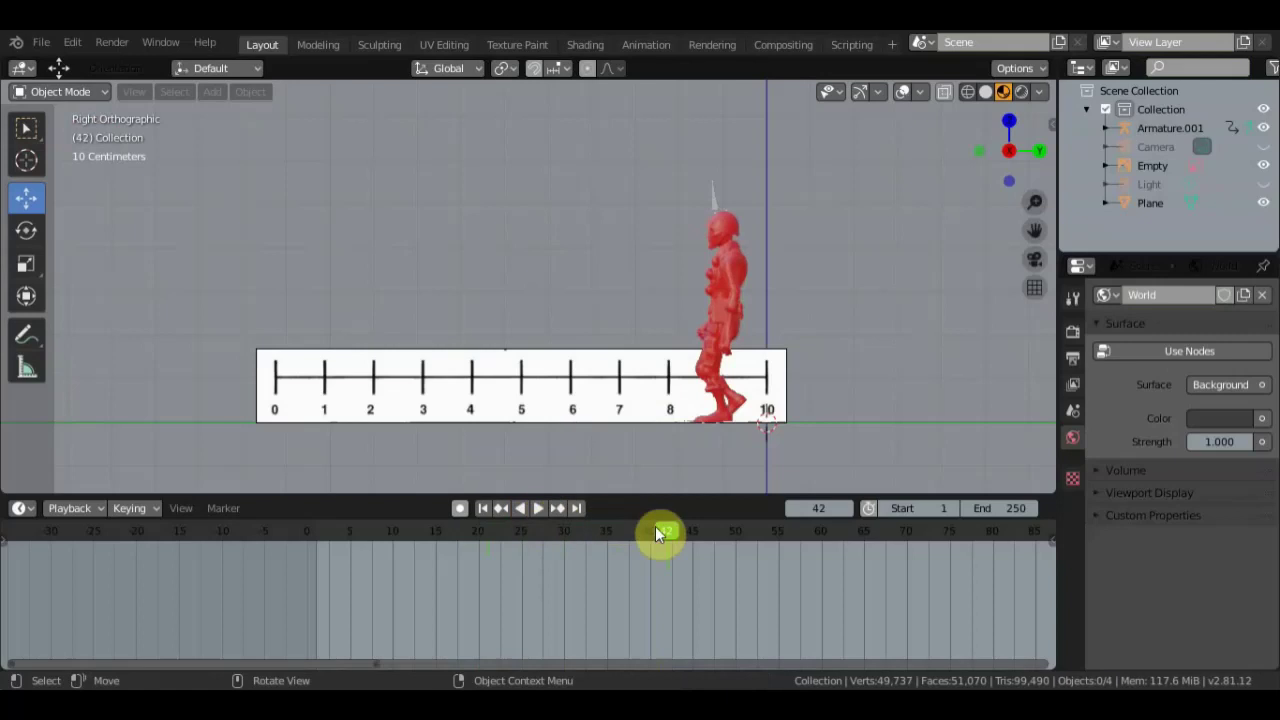
{"action": "left_click_drag", "start_coordinate": [631, 535], "coordinate": [315, 530]}
{"action": "key", "text": "space"}
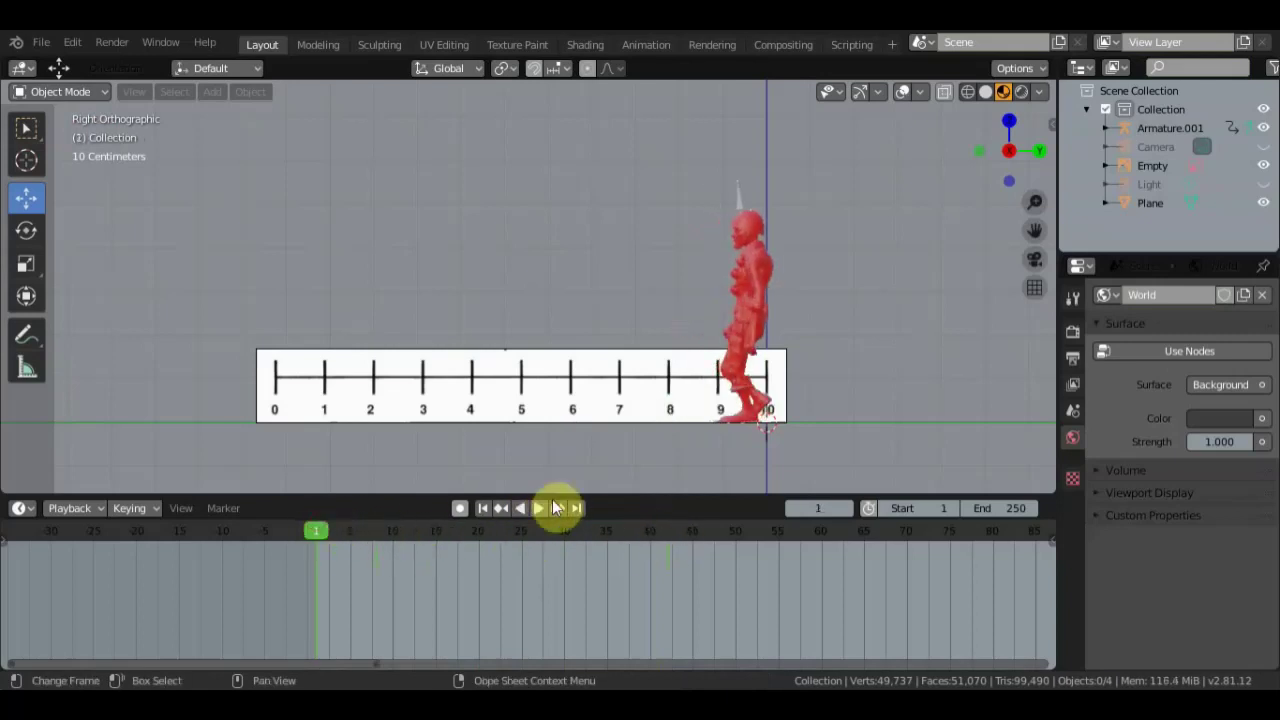
{"action": "left_click", "coordinate": [539, 511]}
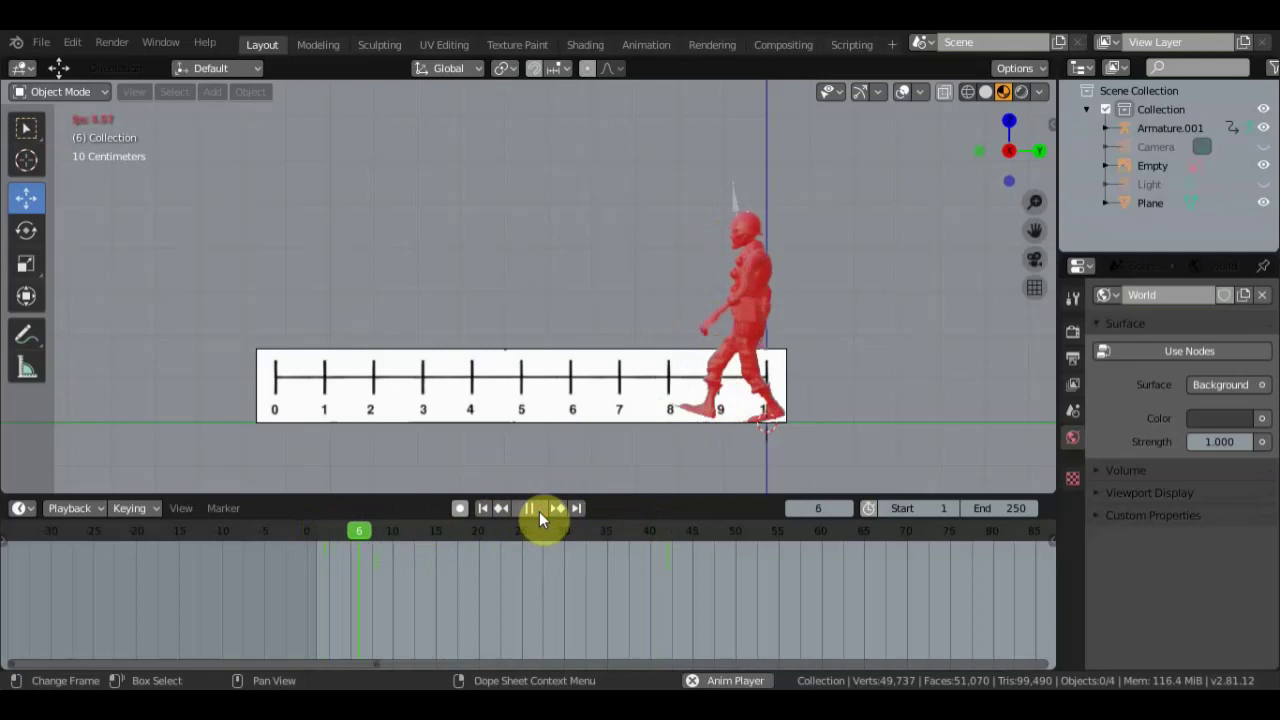
{"action": "left_click", "coordinate": [539, 511]}
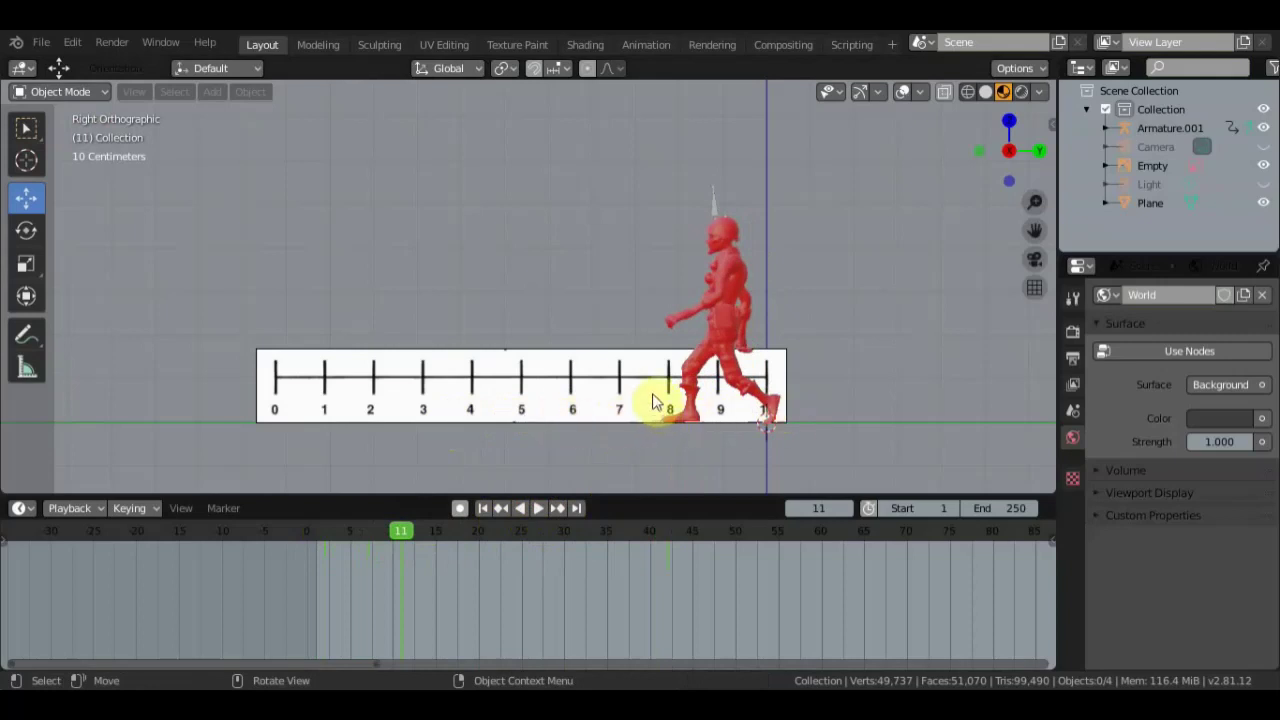
- Paste the copied green walking character back into the scene
{"action": "key", "text": "ctrl"}
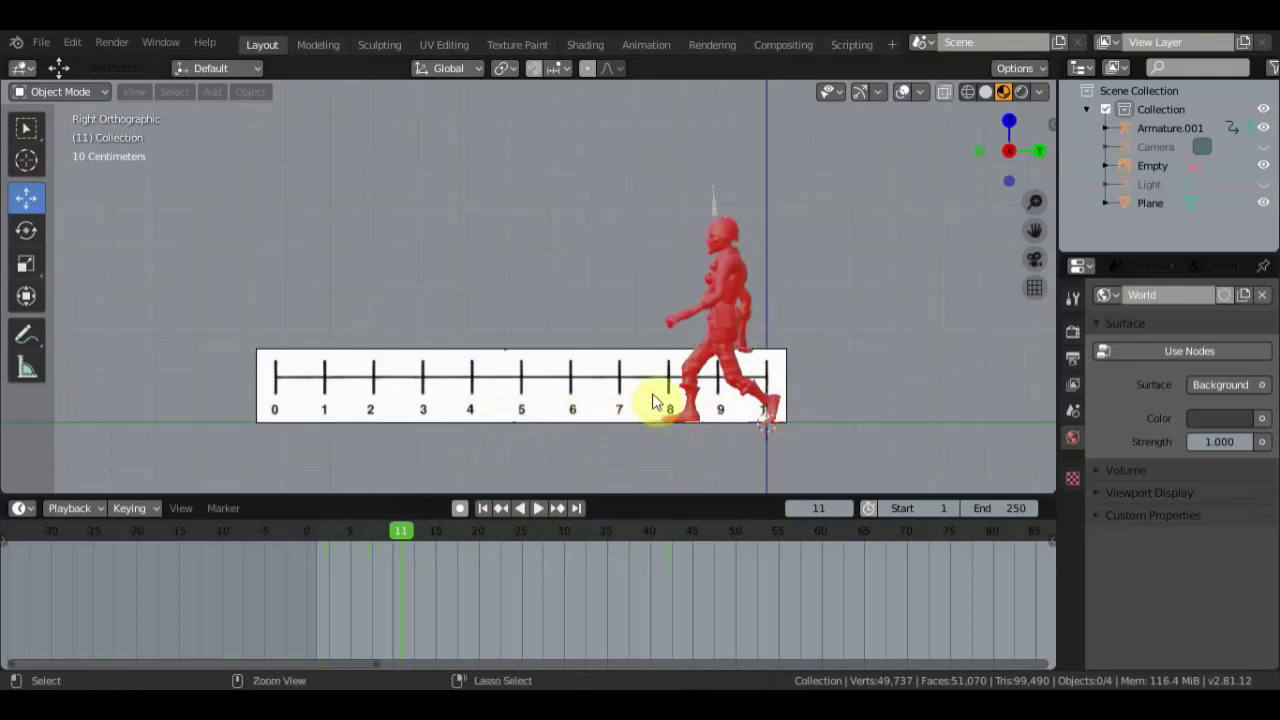
{"action": "key", "text": "space"}
{"action": "key", "text": "ctrl+v"}
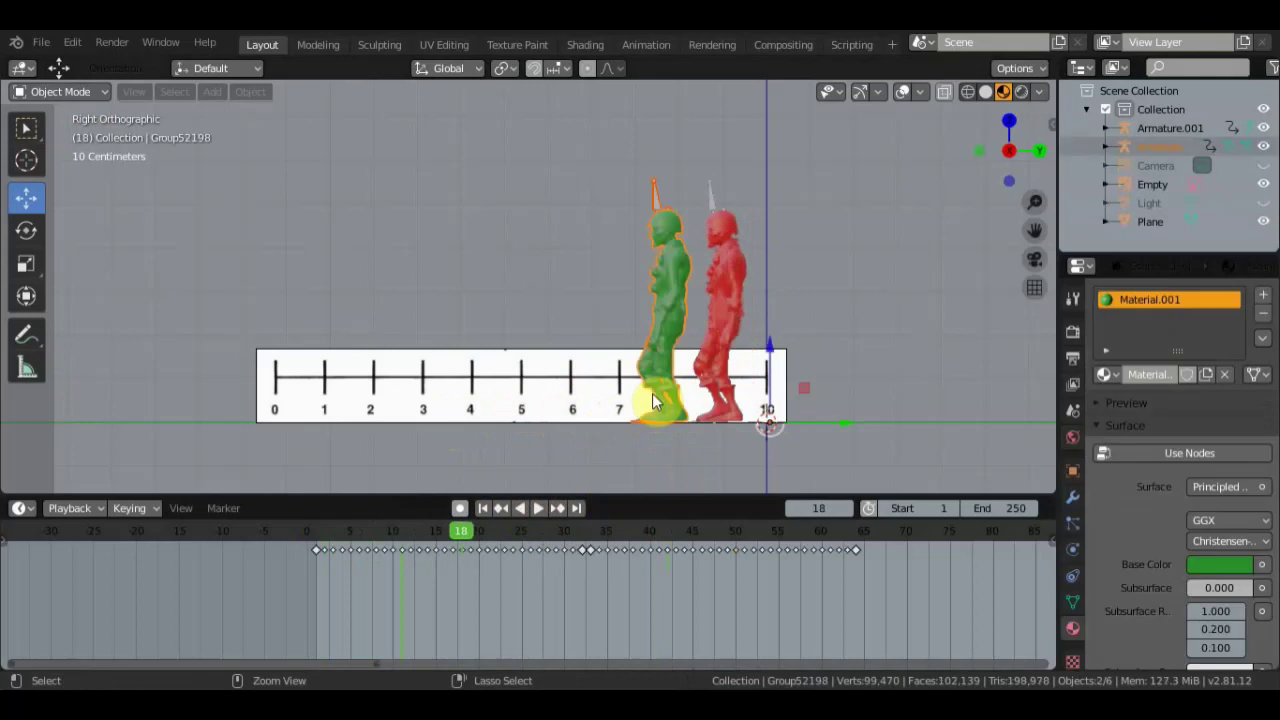
- Select the red mesh and step frames to compare both walkers, settling at frame 16
{"action": "key", "text": "ctrl"}
{"action": "left_click", "coordinate": [652, 398], "text": "shift"}
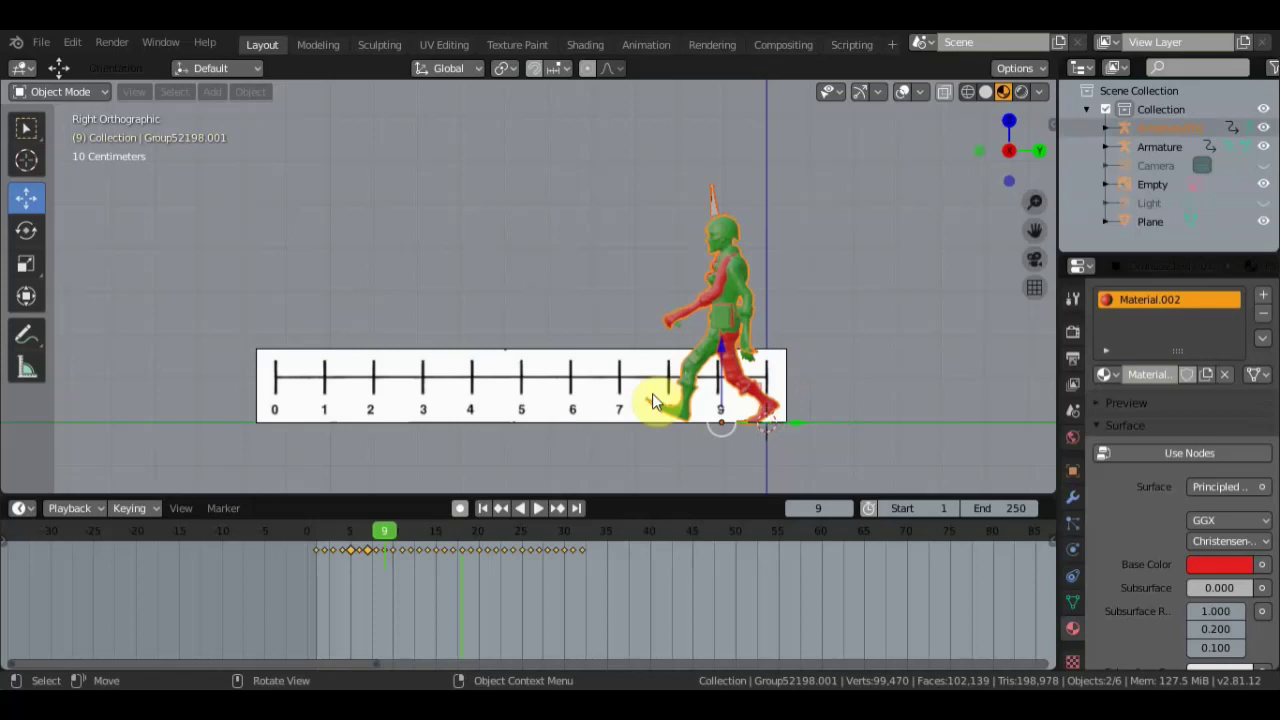
{"action": "key", "text": "Left"}
{"action": "key", "text": "Left"}
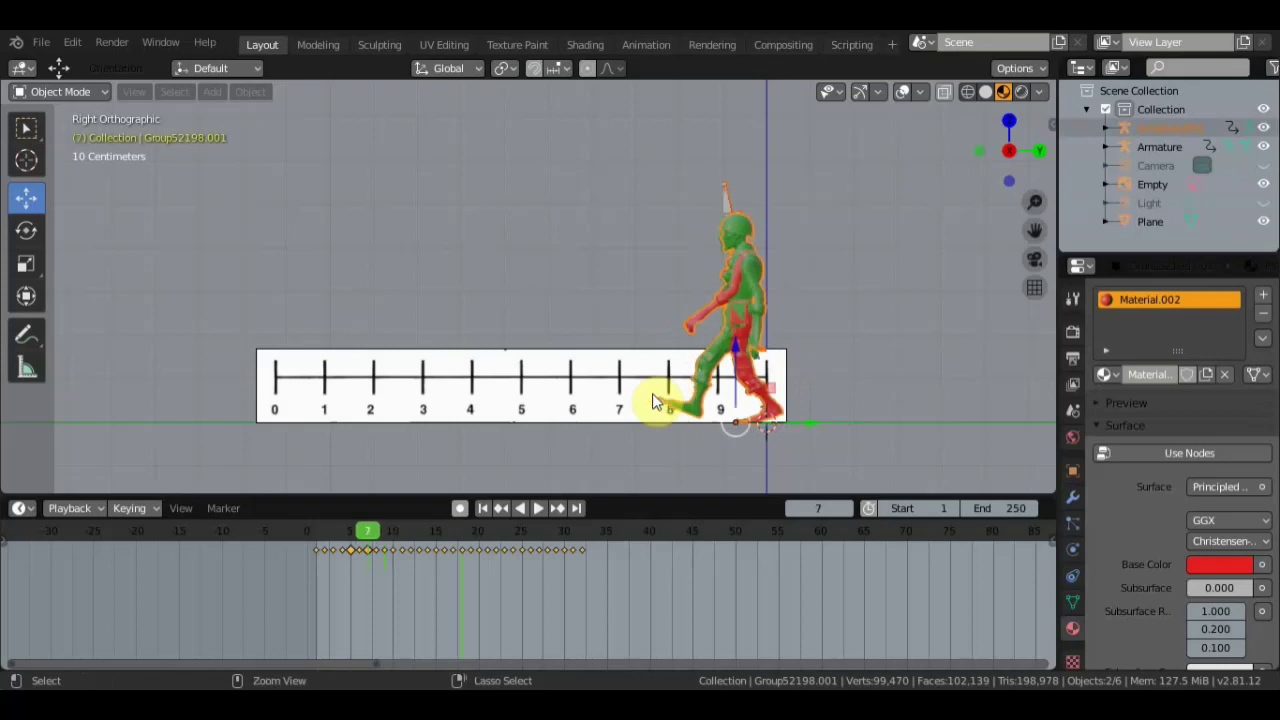
{"action": "key", "text": "Left"}
{"action": "key", "text": "Left"}
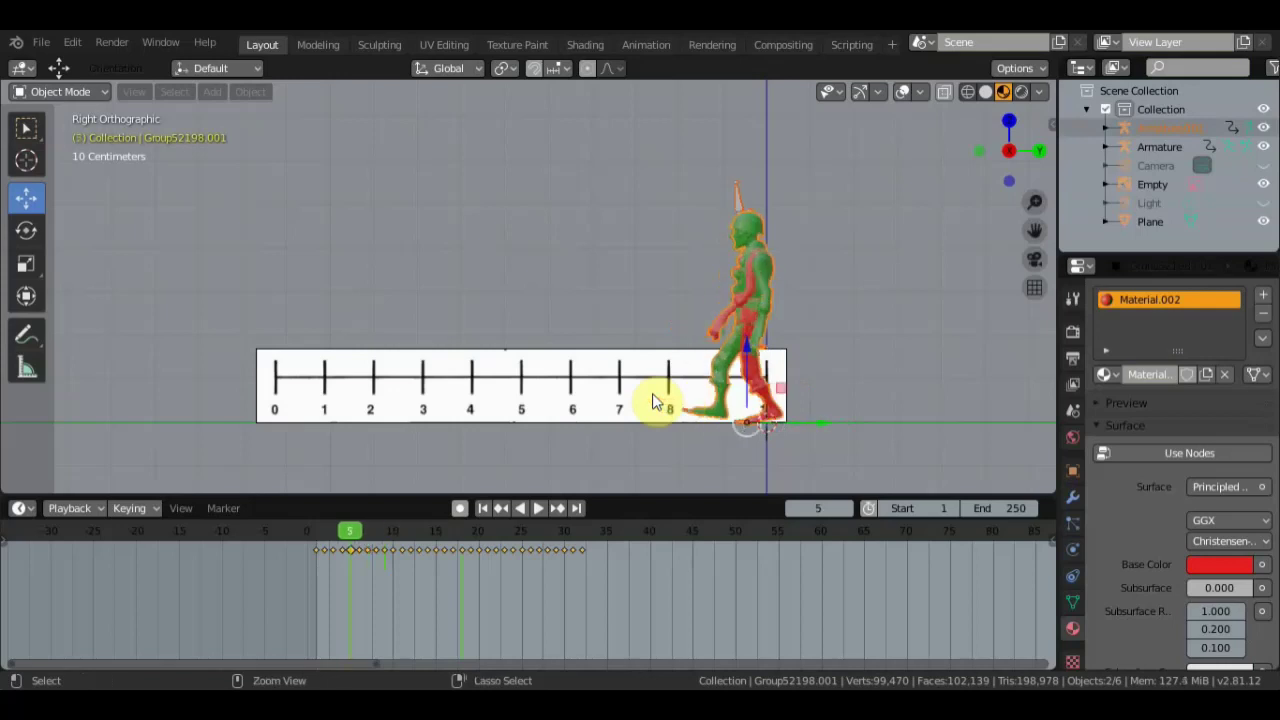
{"action": "key", "text": "Up"}
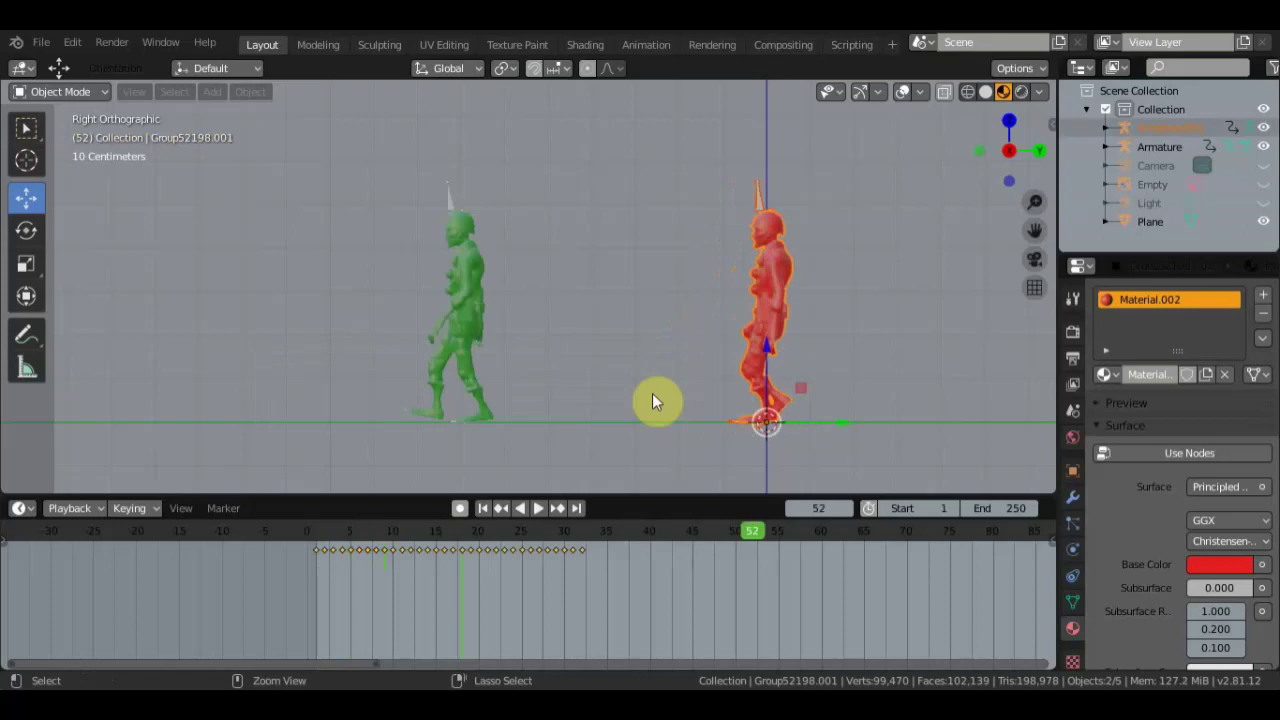
{"action": "key", "text": "ctrl+z"}
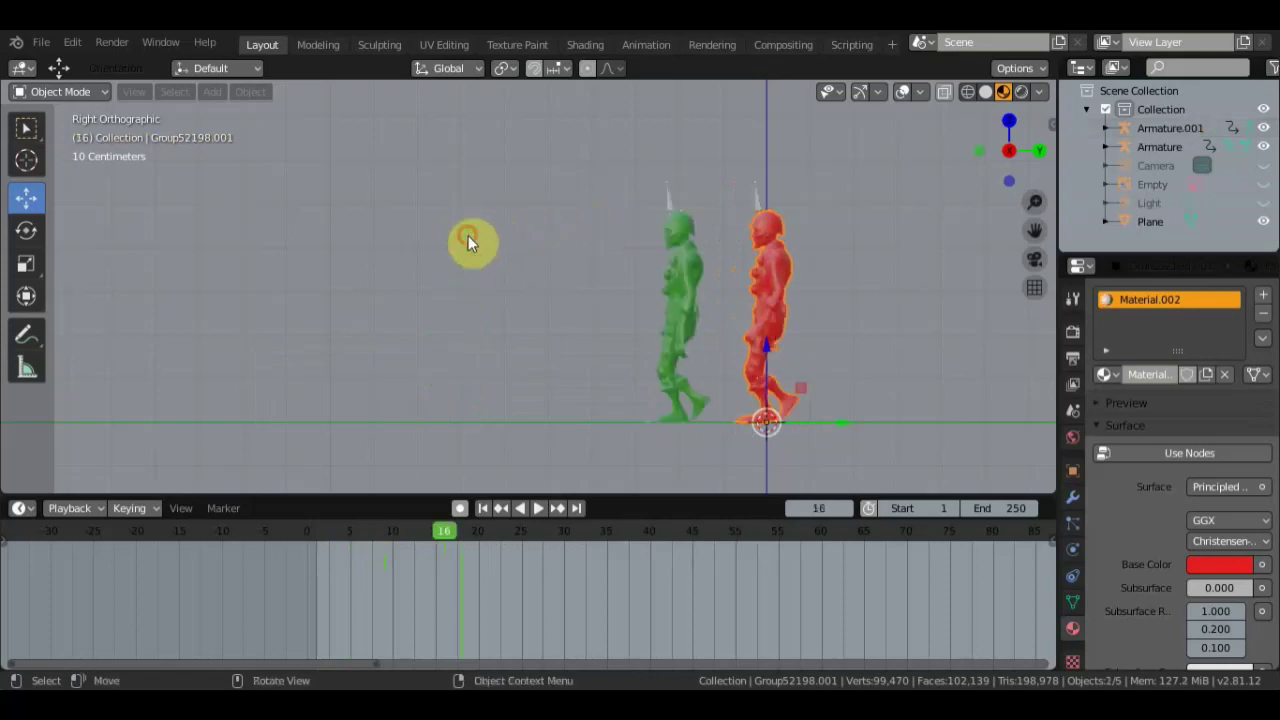
{"action": "left_click", "coordinate": [677, 268]}
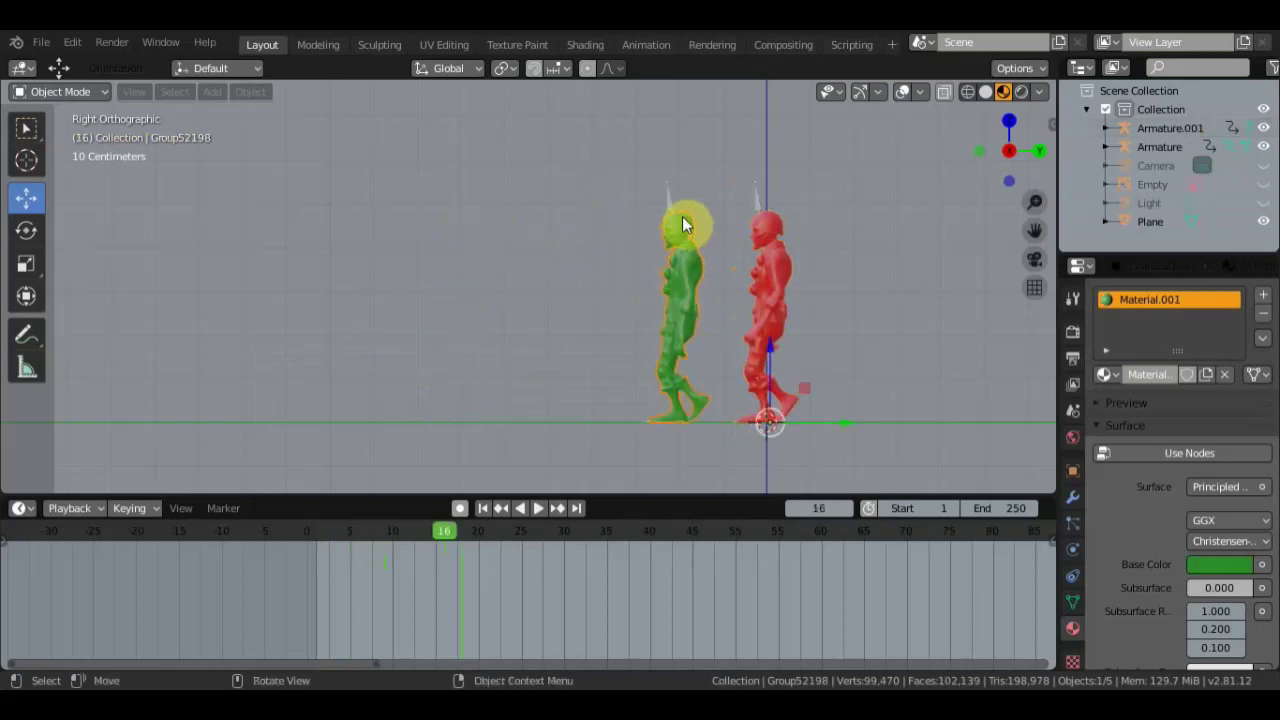
- Delete the green character together with its rig
{"action": "key", "text": "shift"}
{"action": "left_click", "coordinate": [670, 208], "text": "shift"}
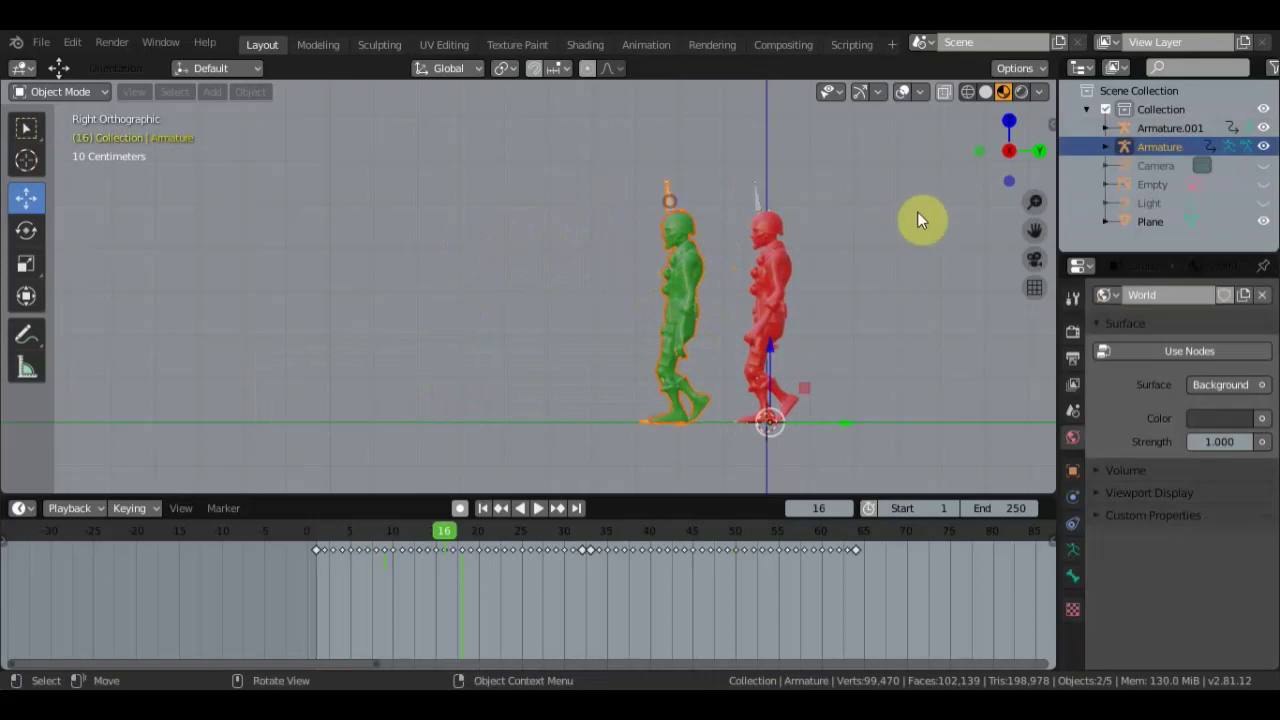
{"action": "key", "text": "Delete"}
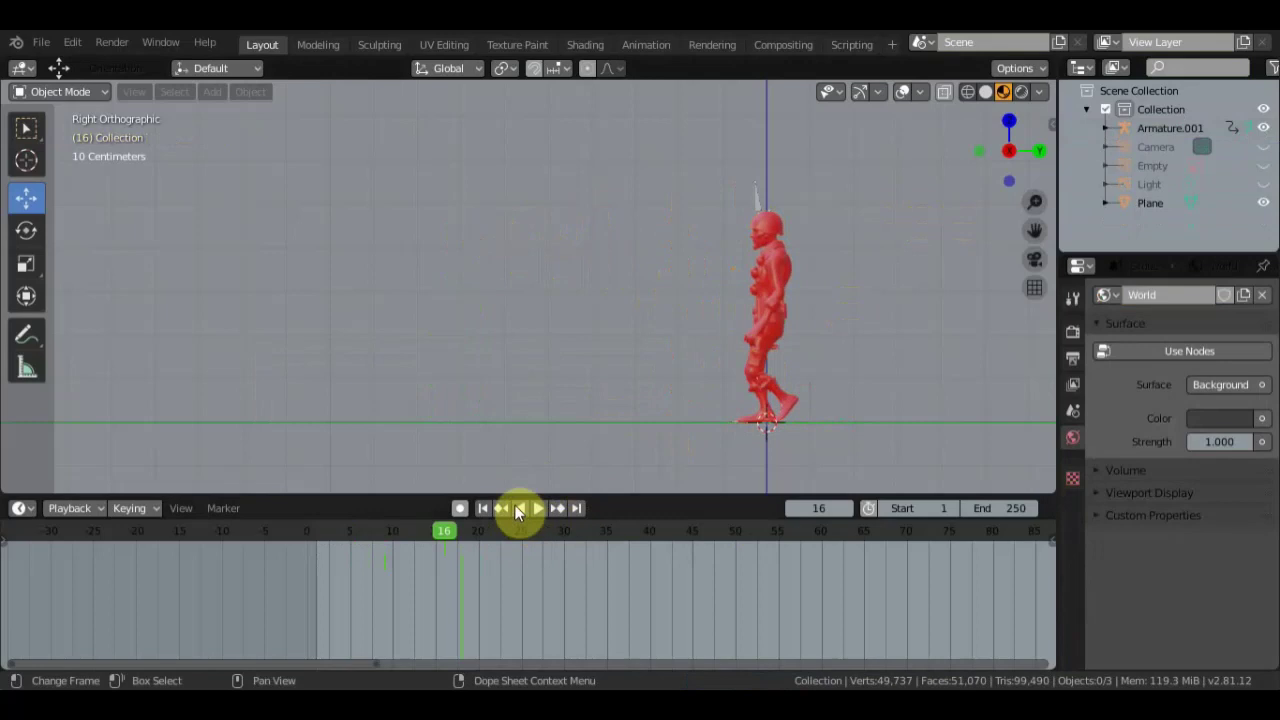
- Replay the red walker from frame 1 and set the animation End frame to 32
{"action": "left_click", "coordinate": [482, 508]}
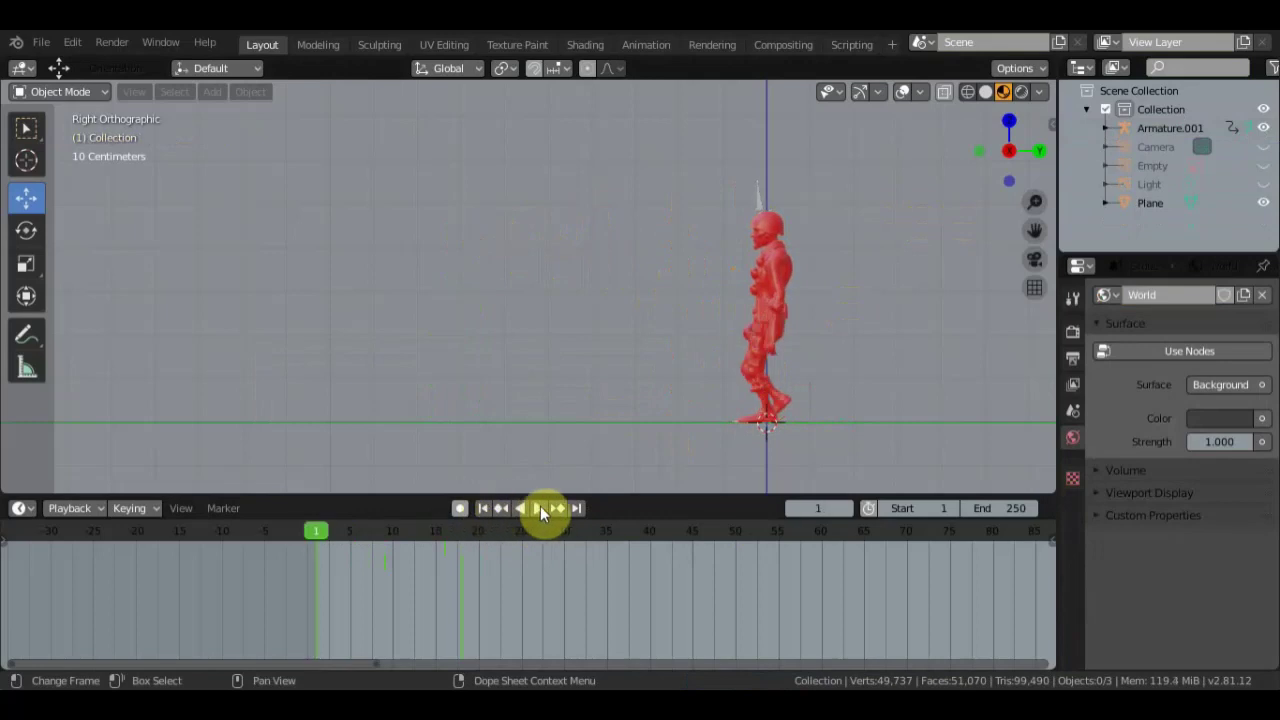
{"action": "left_click", "coordinate": [538, 508]}
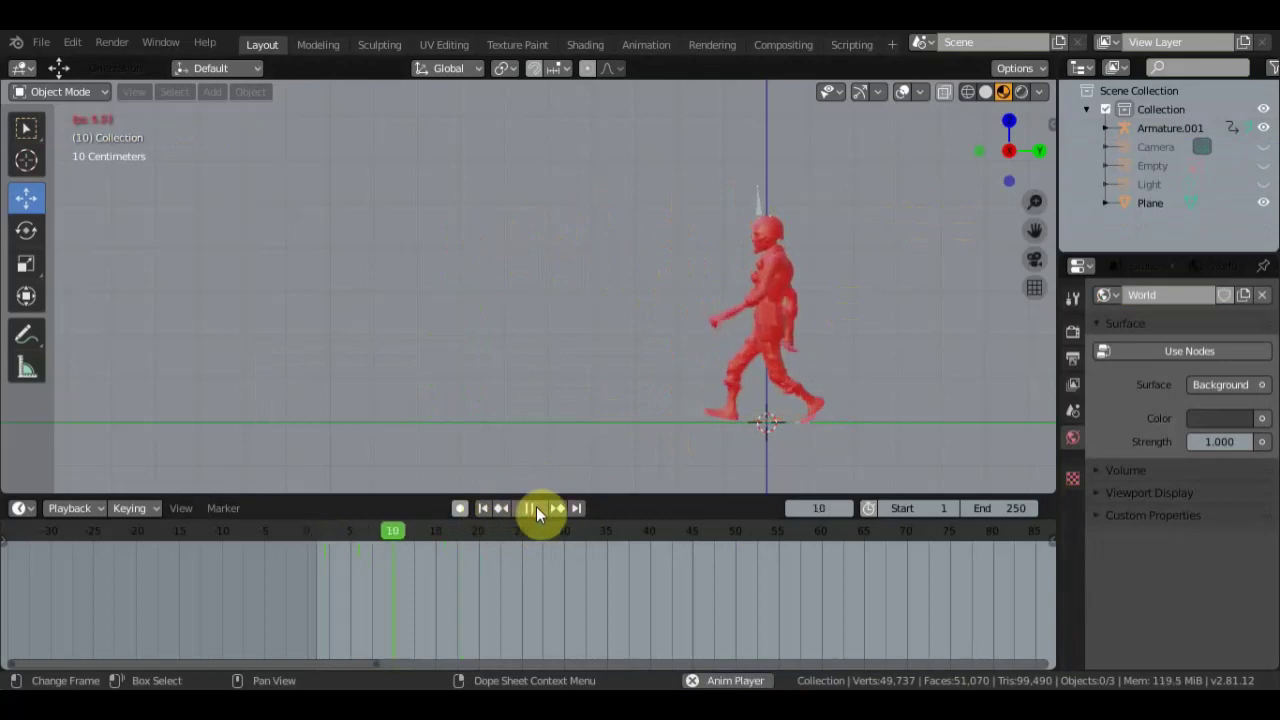
{"action": "left_click", "coordinate": [533, 508]}
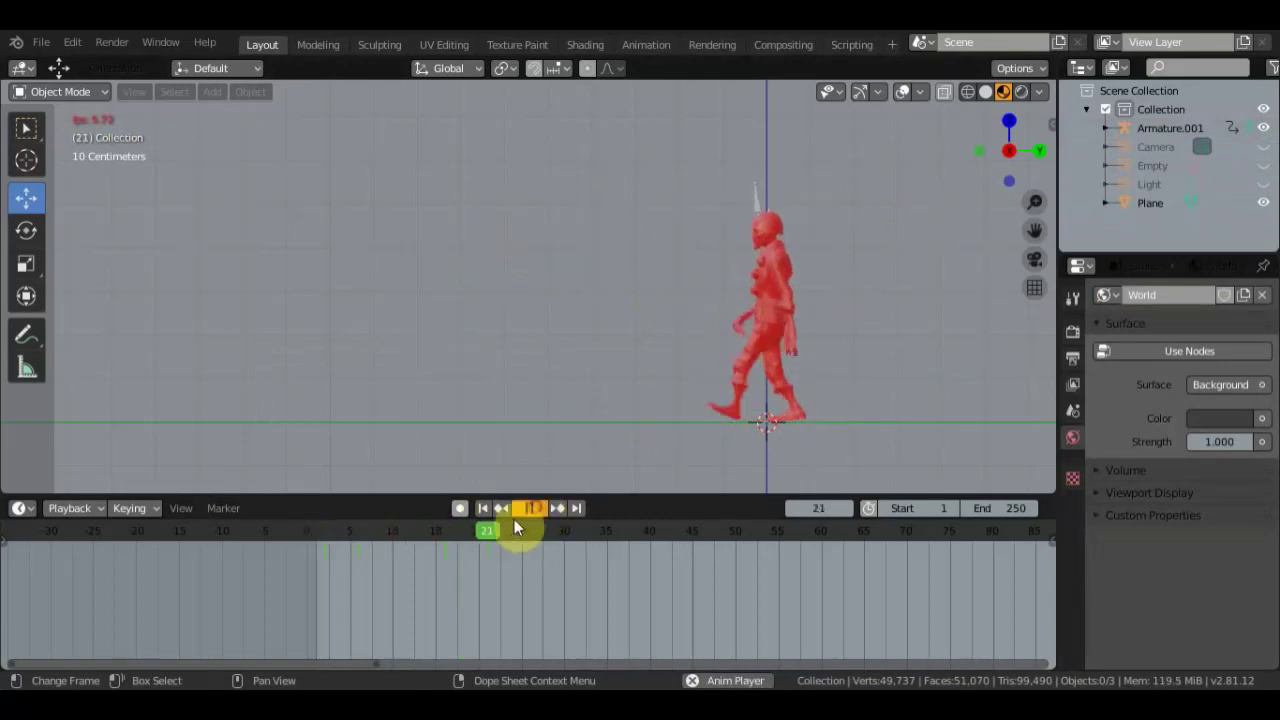
{"action": "left_click", "coordinate": [754, 205]}
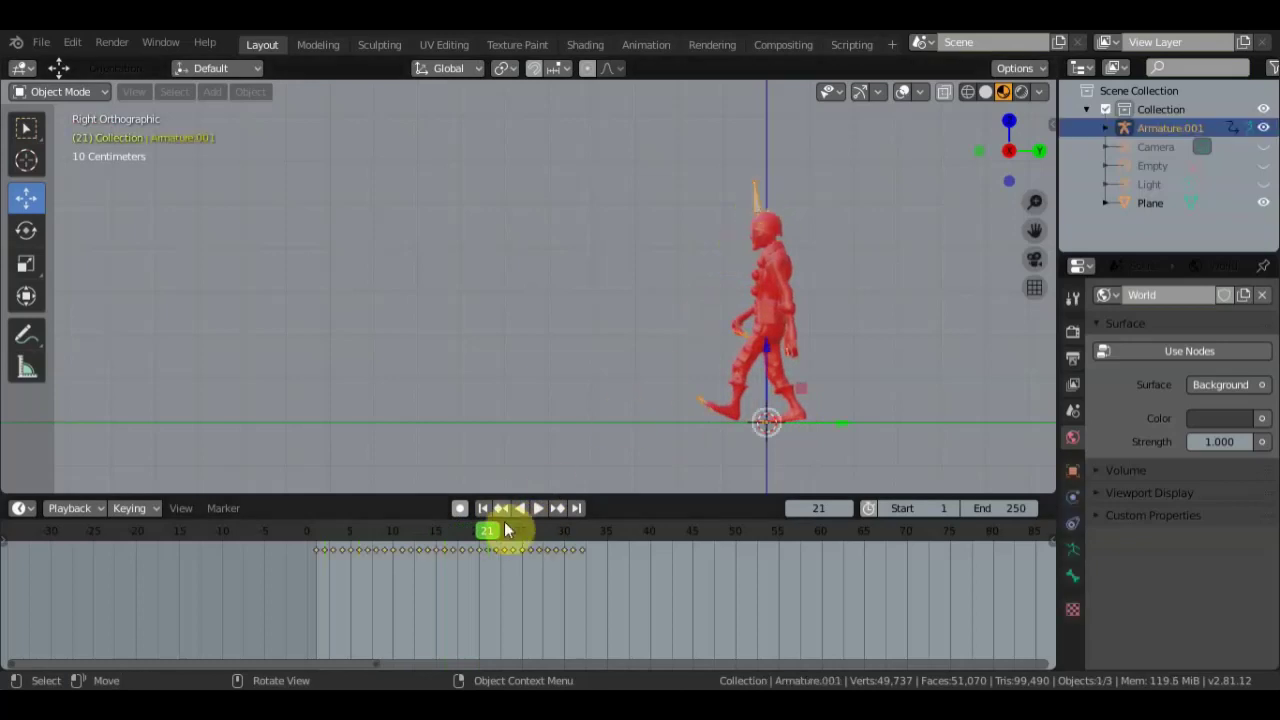
{"action": "key", "text": "space"}
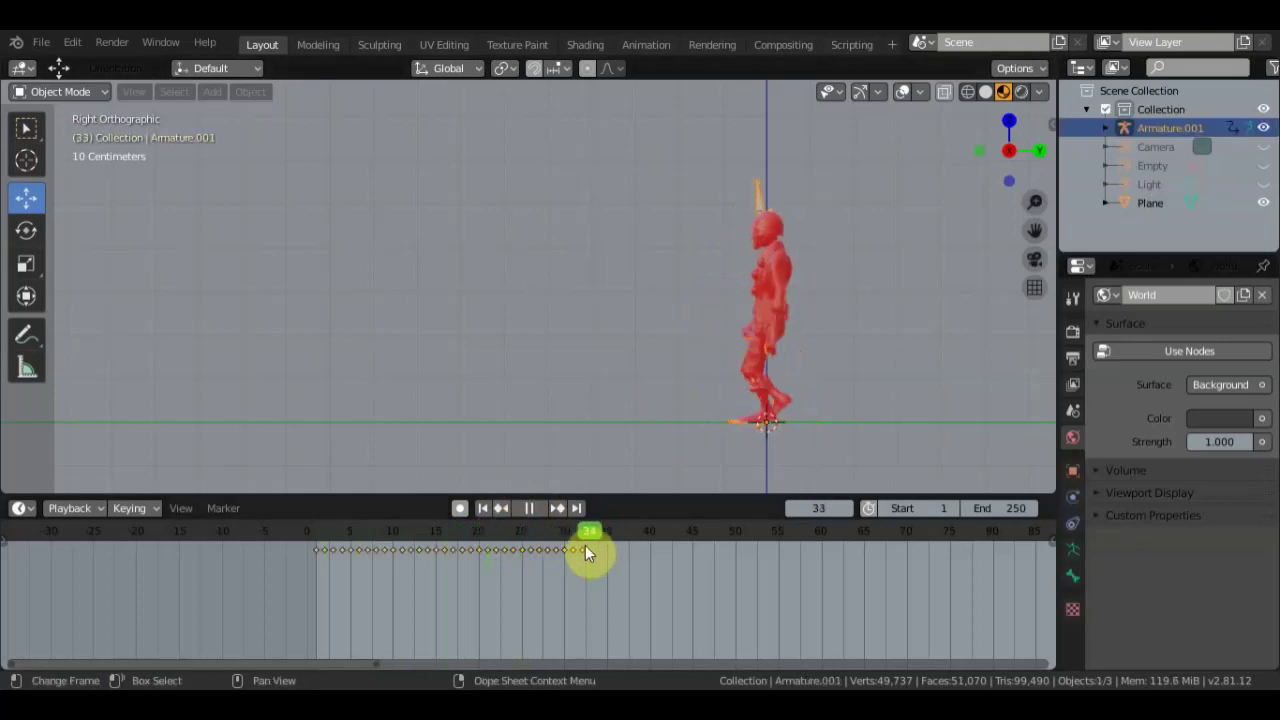
{"action": "key", "text": "space"}
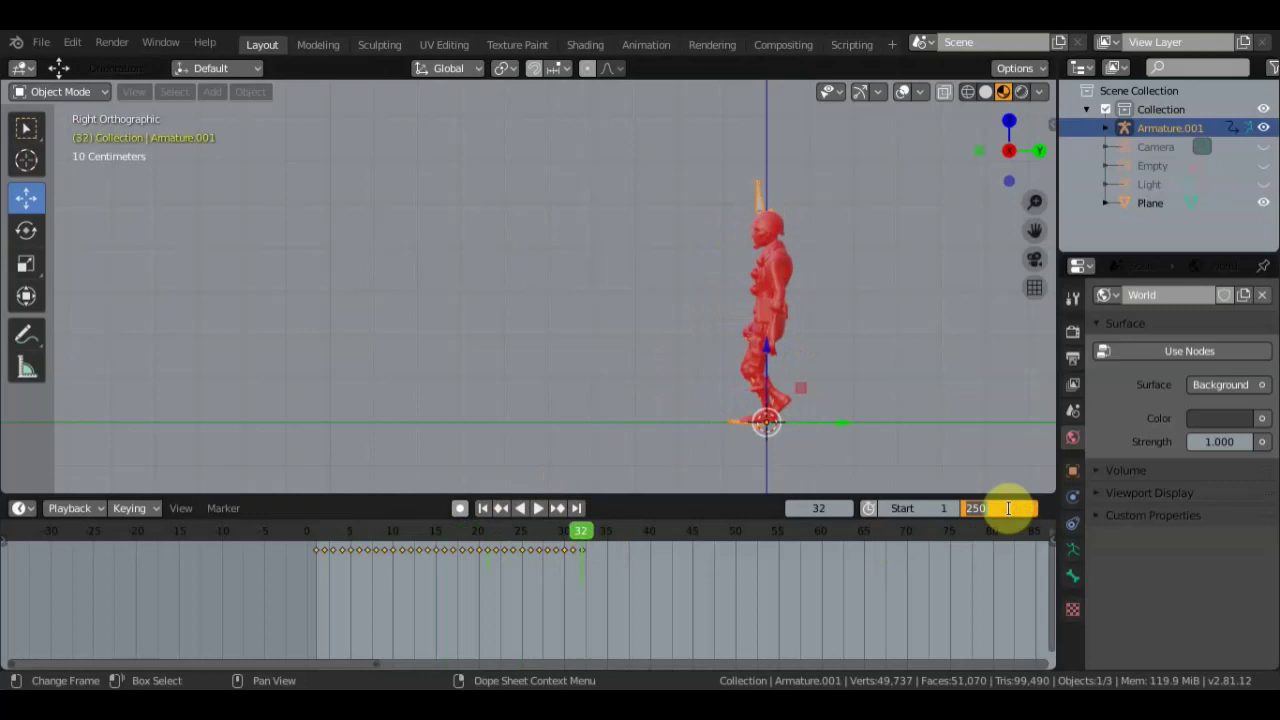
{"action": "type", "text": "33"}
{"action": "type", "text": "32"}
{"action": "key", "text": "Return"}
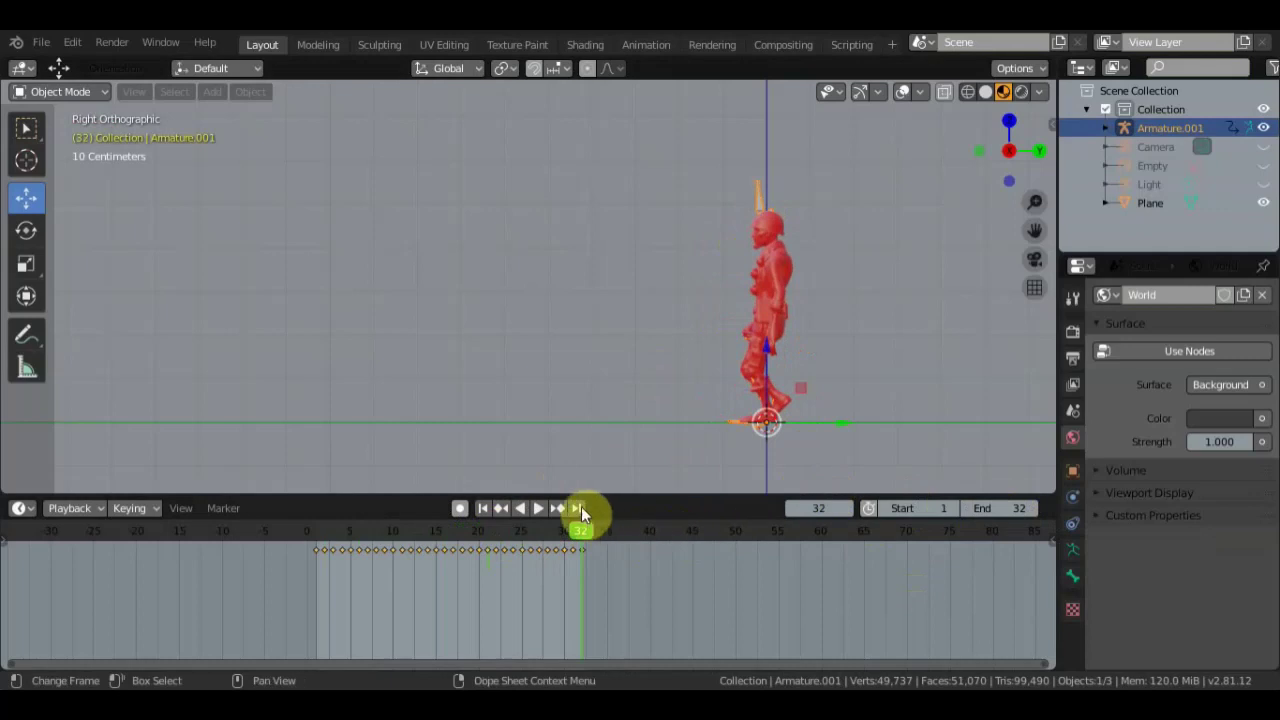
- Play the shortened 32-frame walk and orbit to a perspective view
{"action": "left_click", "coordinate": [536, 507]}
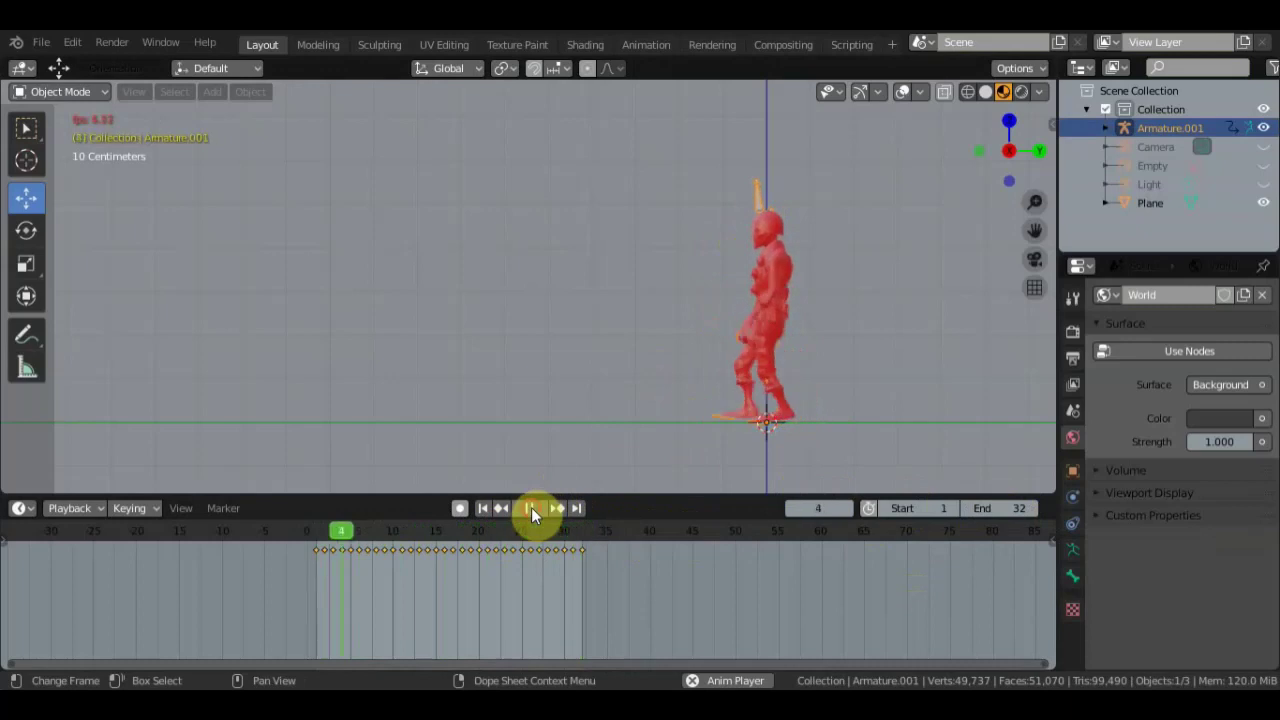
{"action": "key", "text": "space"}
{"action": "mouse_move", "coordinate": [663, 297]}
{"action": "middle_mouse_down"}
{"action": "mouse_move", "coordinate": [700, 337]}
{"action": "mouse_move", "coordinate": [686, 317]}
{"action": "mouse_move", "coordinate": [508, 280]}
{"action": "middle_mouse_up"}
{"action": "left_click", "coordinate": [26, 127]}
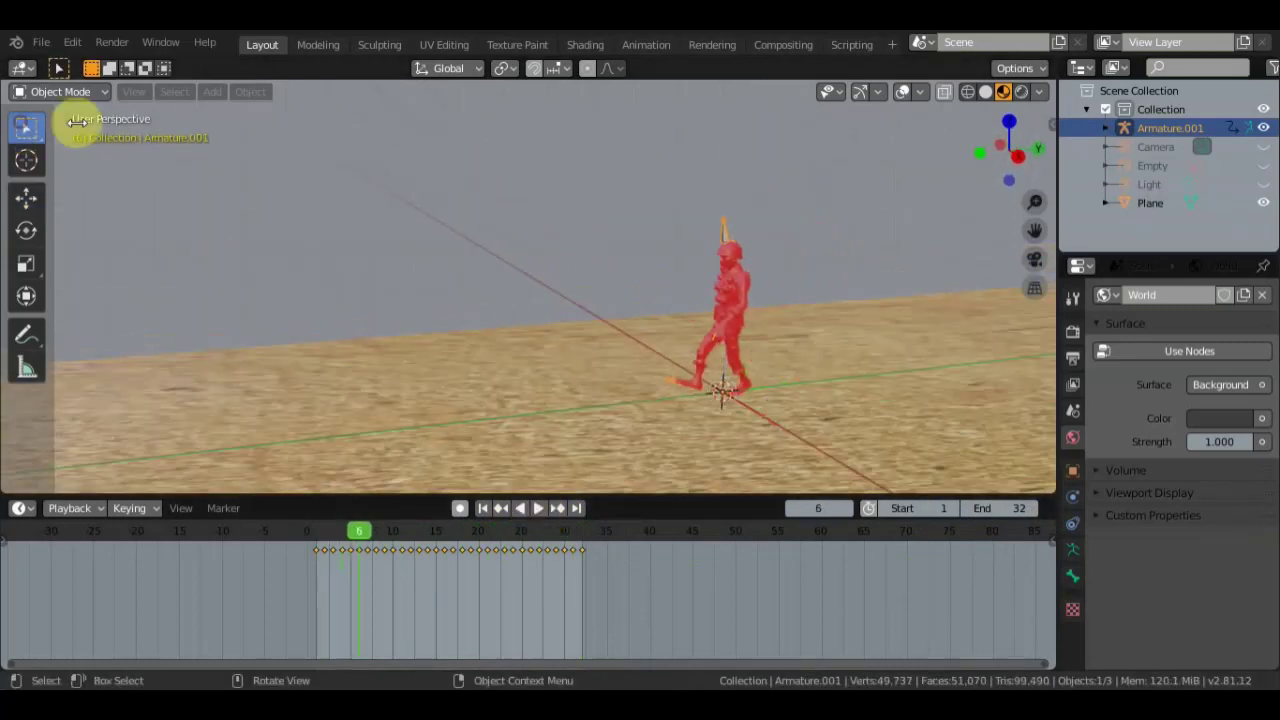
- Add a Bezier curve, hide the ground Plane, enlarge the 3D view, and enter curve Edit Mode
{"action": "left_click", "coordinate": [213, 91]}
{"action": "mouse_move", "coordinate": [238, 132]}
{"action": "key", "text": "Return"}
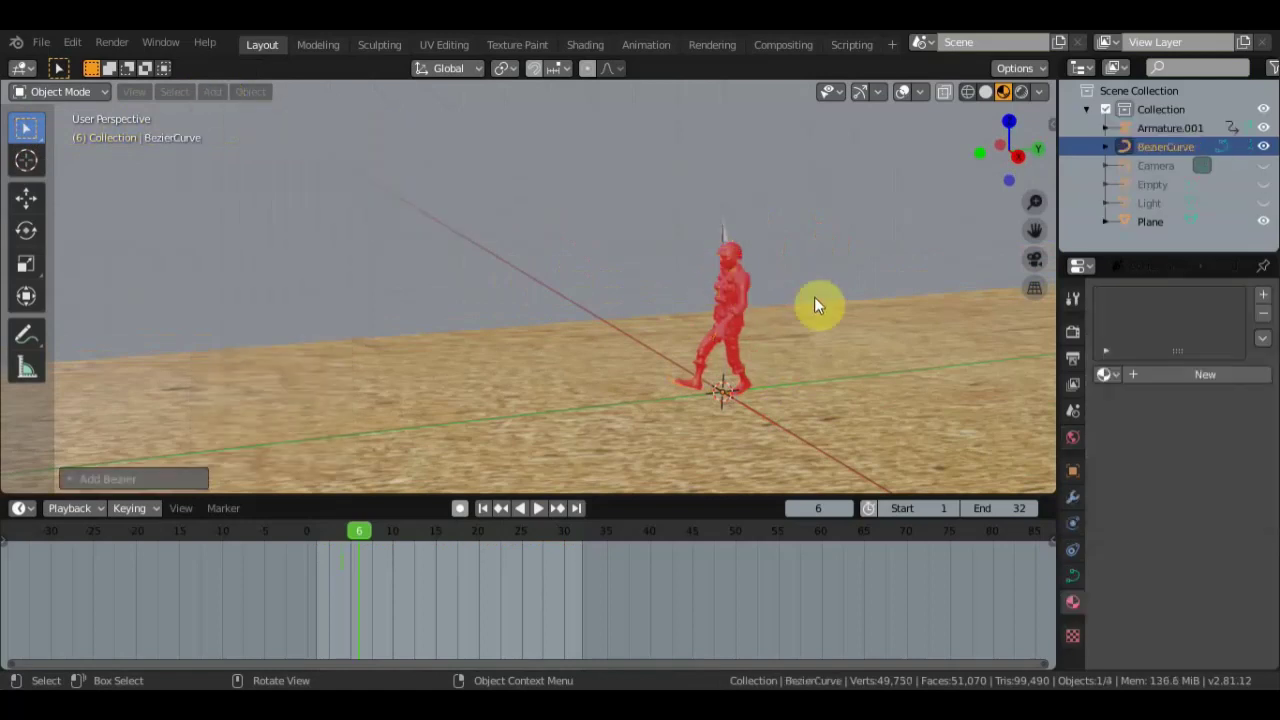
{"action": "left_click", "coordinate": [1263, 222]}
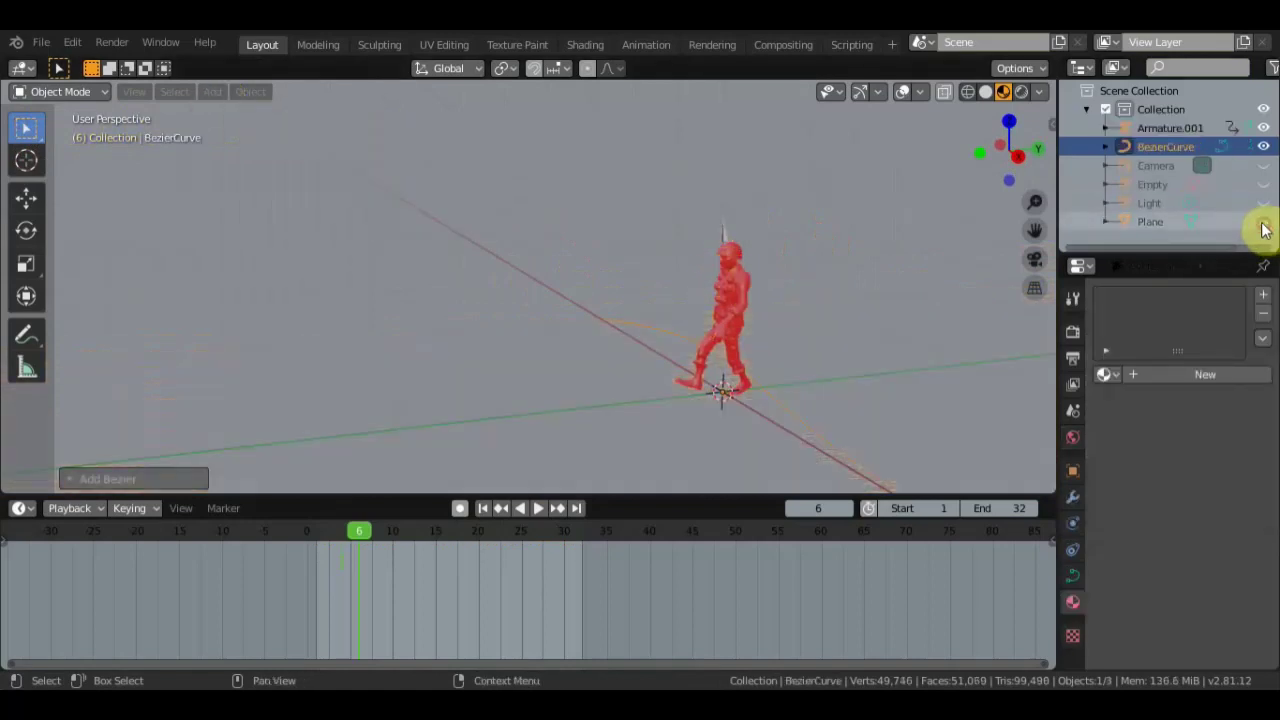
{"action": "mouse_move", "coordinate": [914, 357]}
{"action": "middle_mouse_down"}
{"action": "mouse_move", "coordinate": [929, 443]}
{"action": "mouse_move", "coordinate": [677, 334]}
{"action": "middle_mouse_up"}
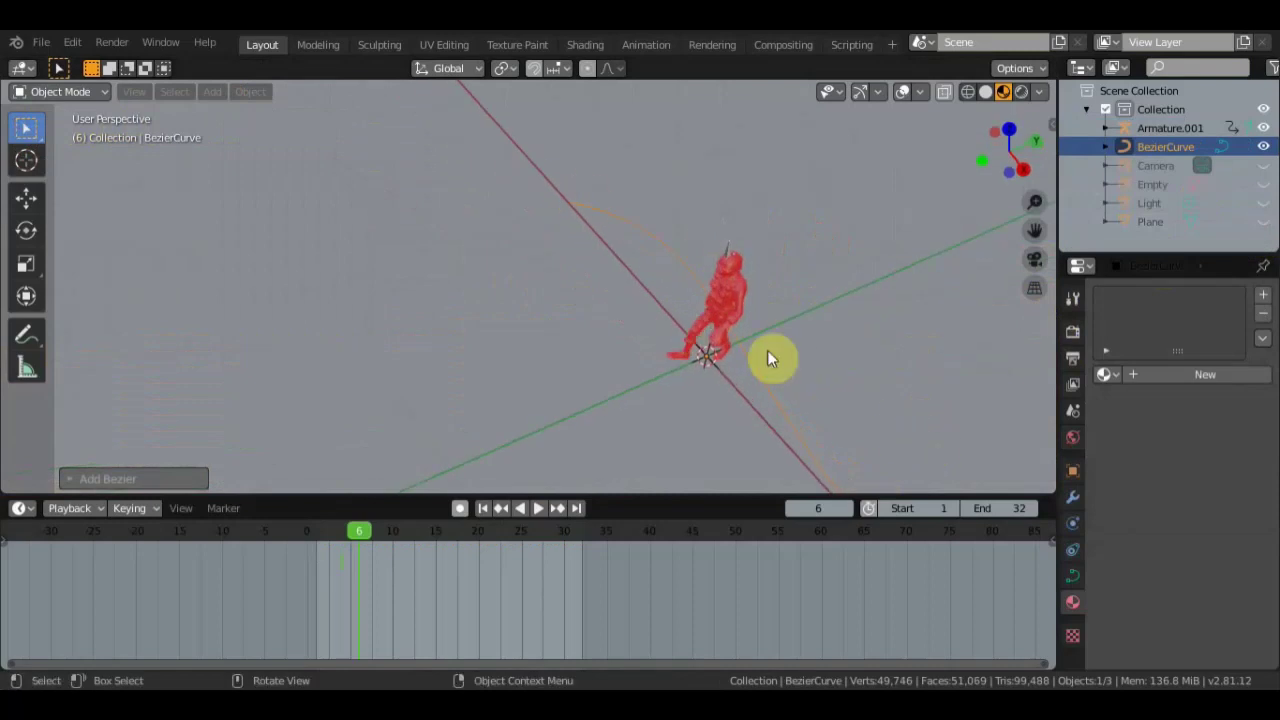
{"action": "left_click_drag", "start_coordinate": [678, 494], "coordinate": [683, 590]}
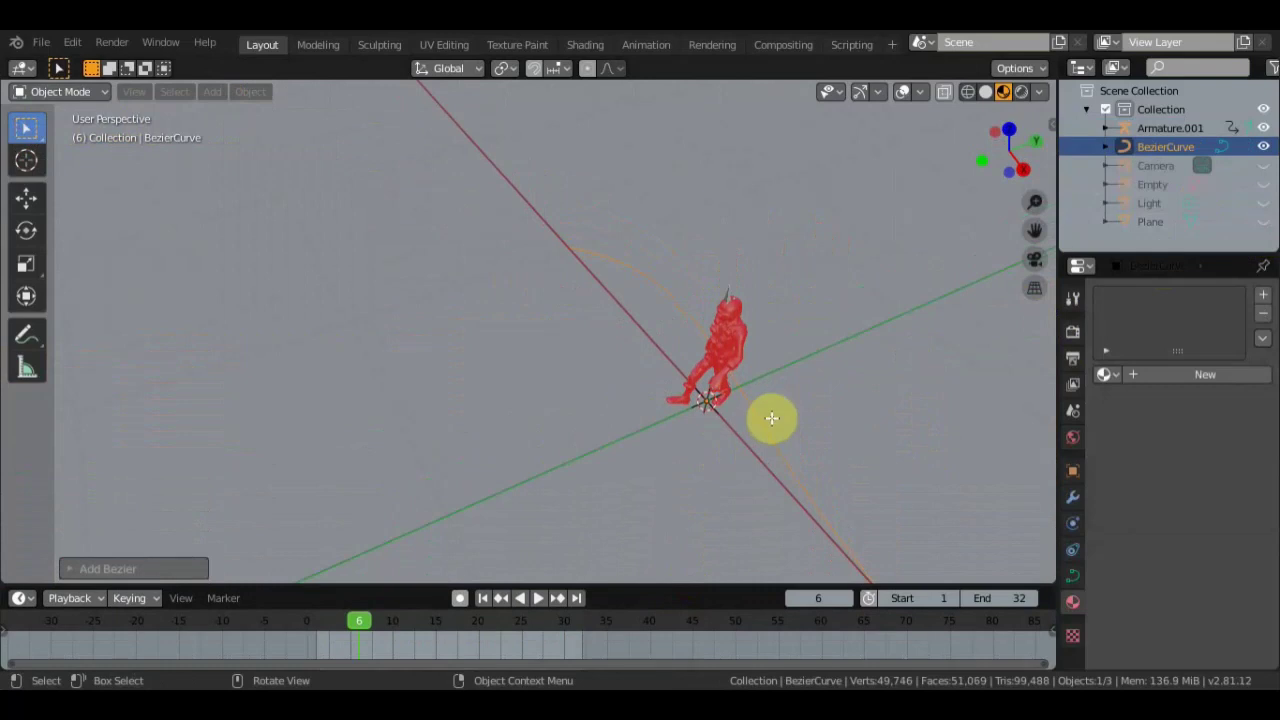
{"action": "key", "text": "Tab"}
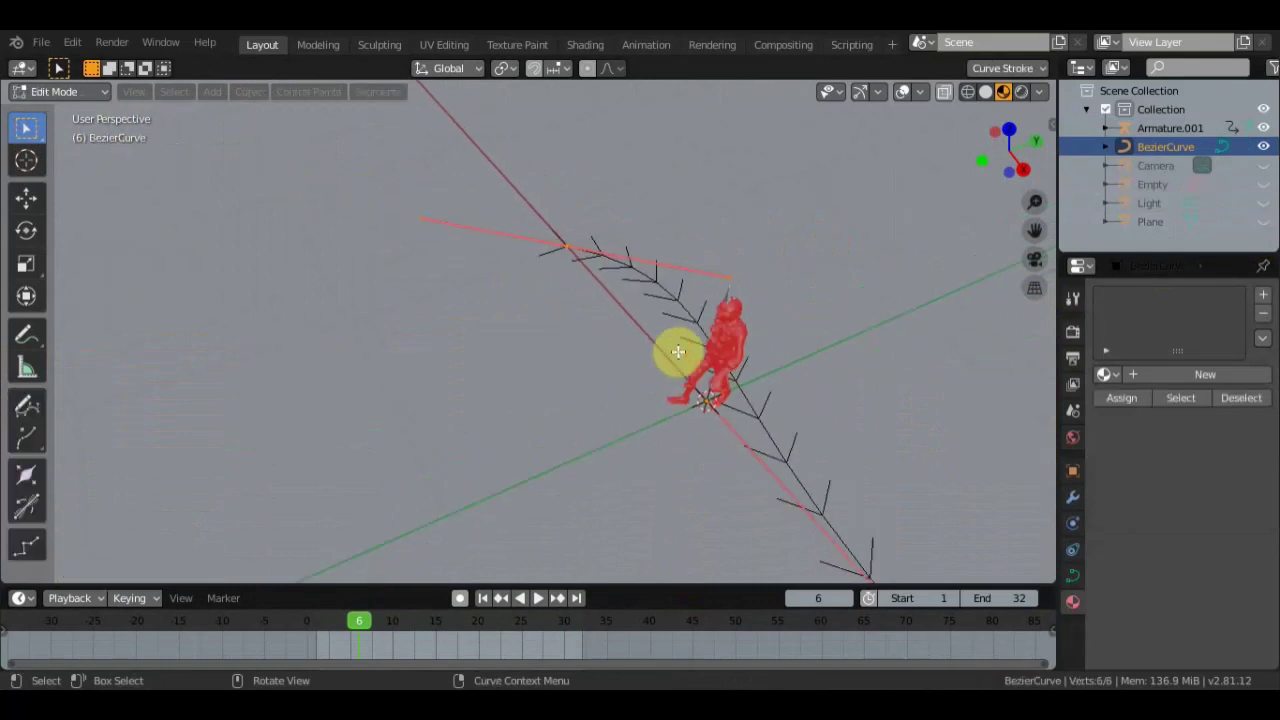
- In top orthographic view, rotate the curve and its top point's handle
{"action": "key", "text": "KP_5"}
{"action": "key", "text": "KP_7"}
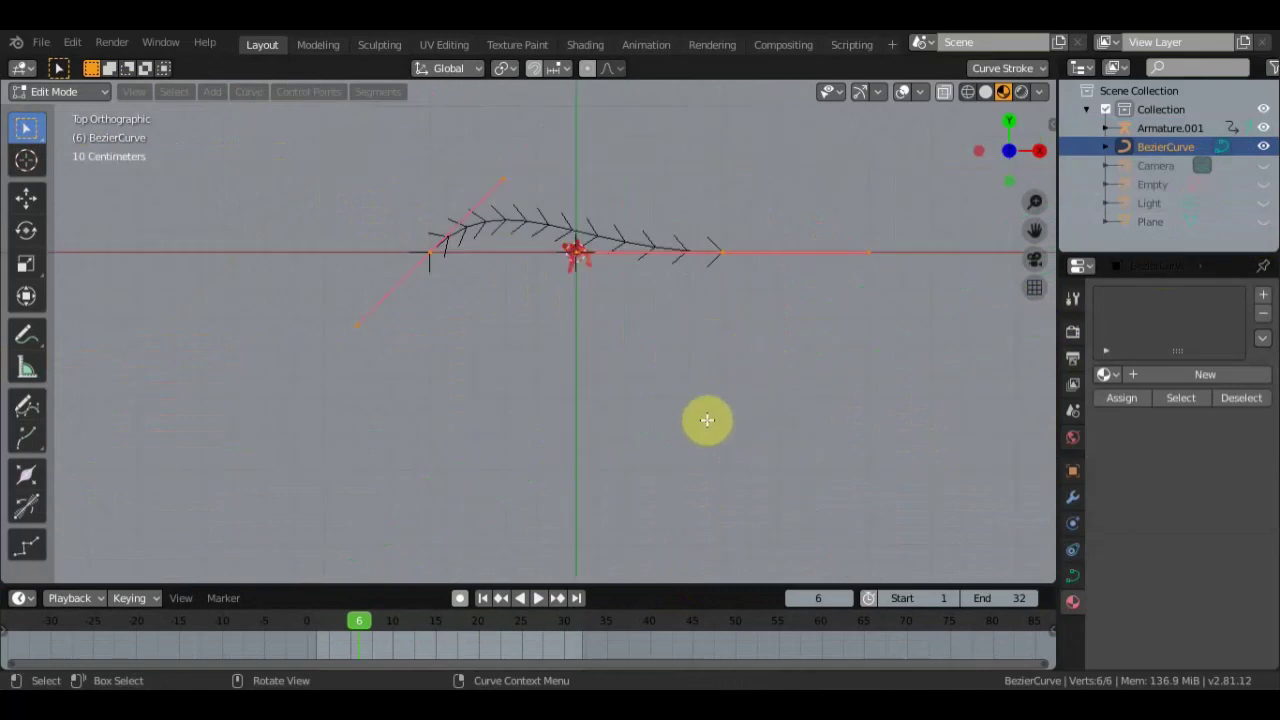
{"action": "key", "text": "r"}
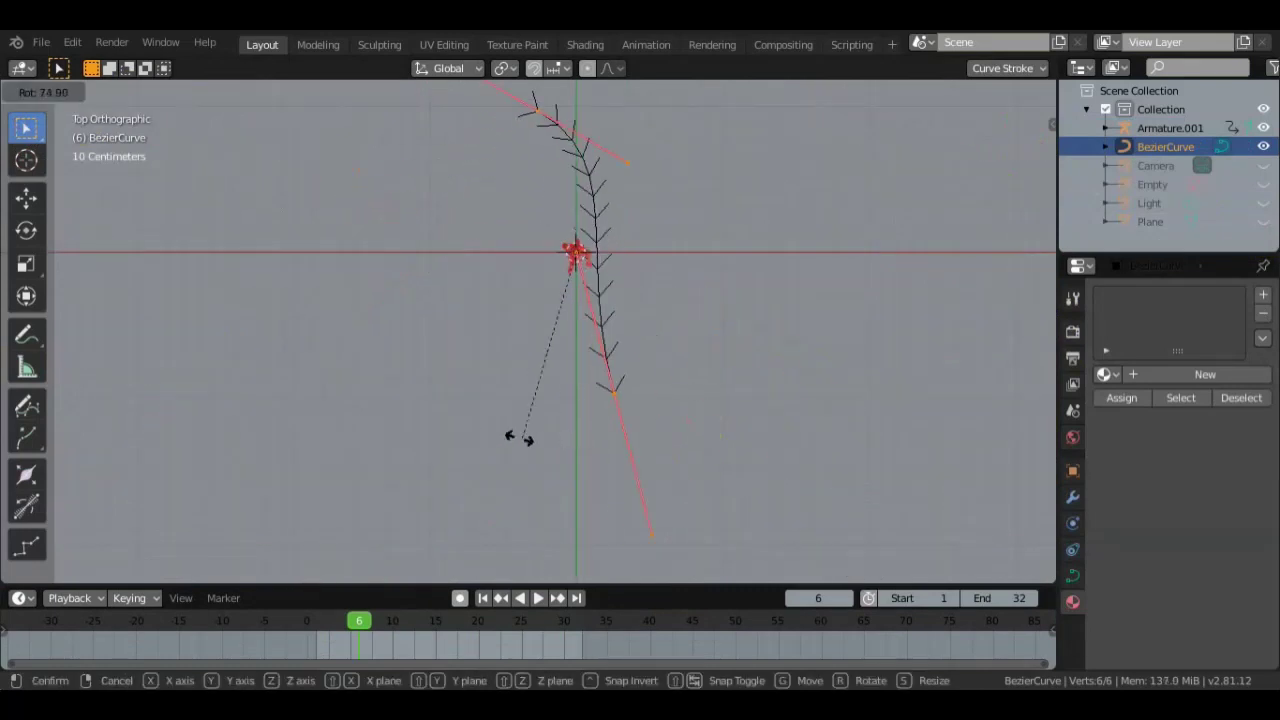
{"action": "left_click", "coordinate": [465, 440]}
{"action": "scroll", "coordinate": [610, 160], "scroll_direction": "down", "scroll_amount": 2}
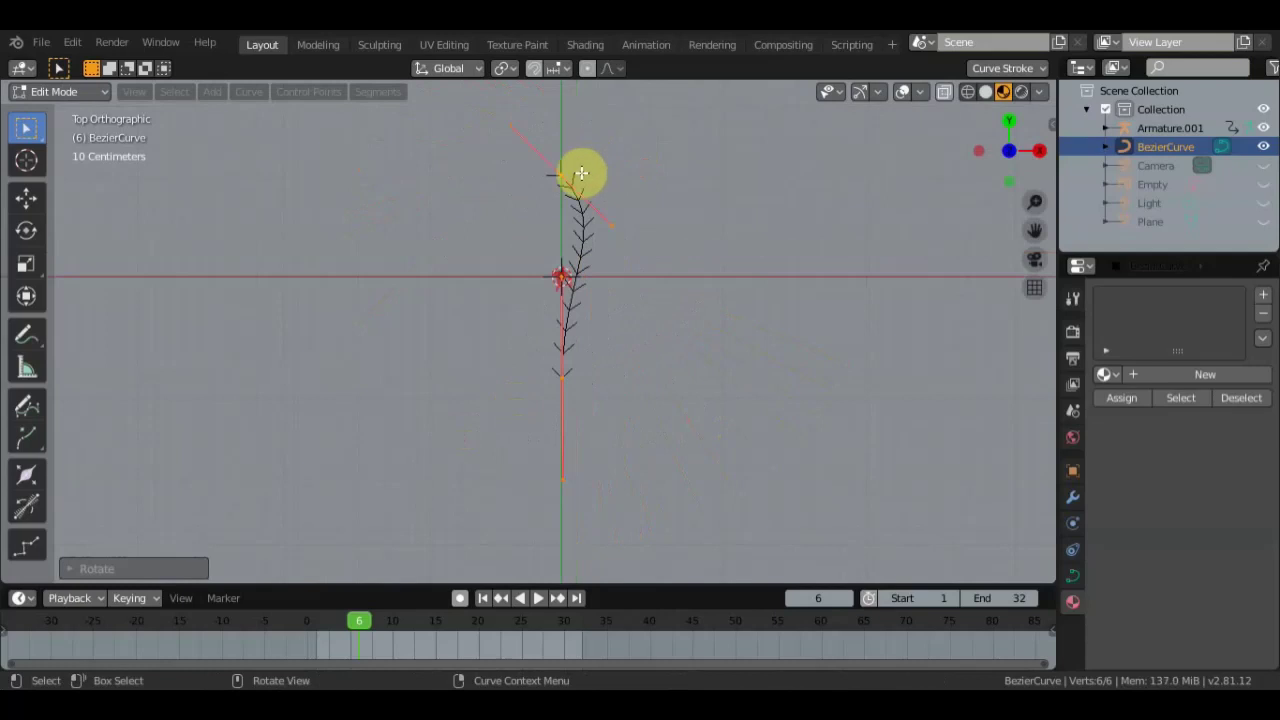
{"action": "left_click", "coordinate": [560, 173]}
{"action": "key", "text": "r"}
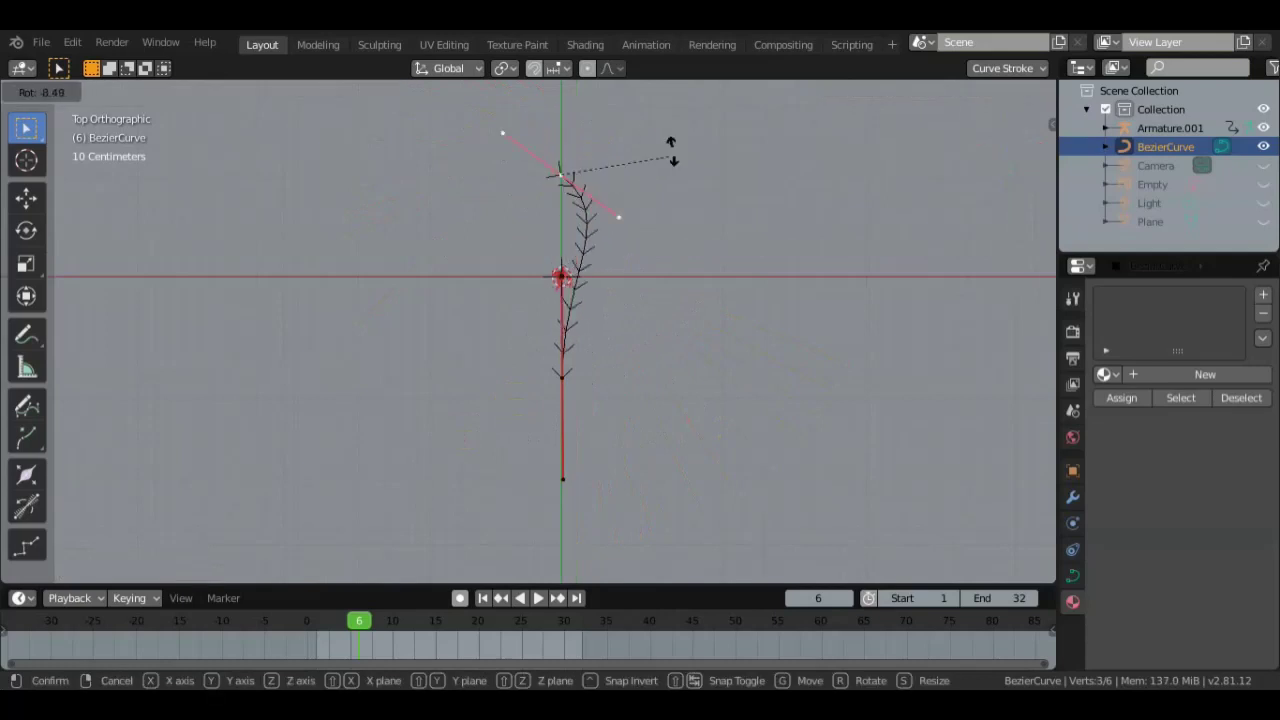
{"action": "left_click", "coordinate": [668, 95]}
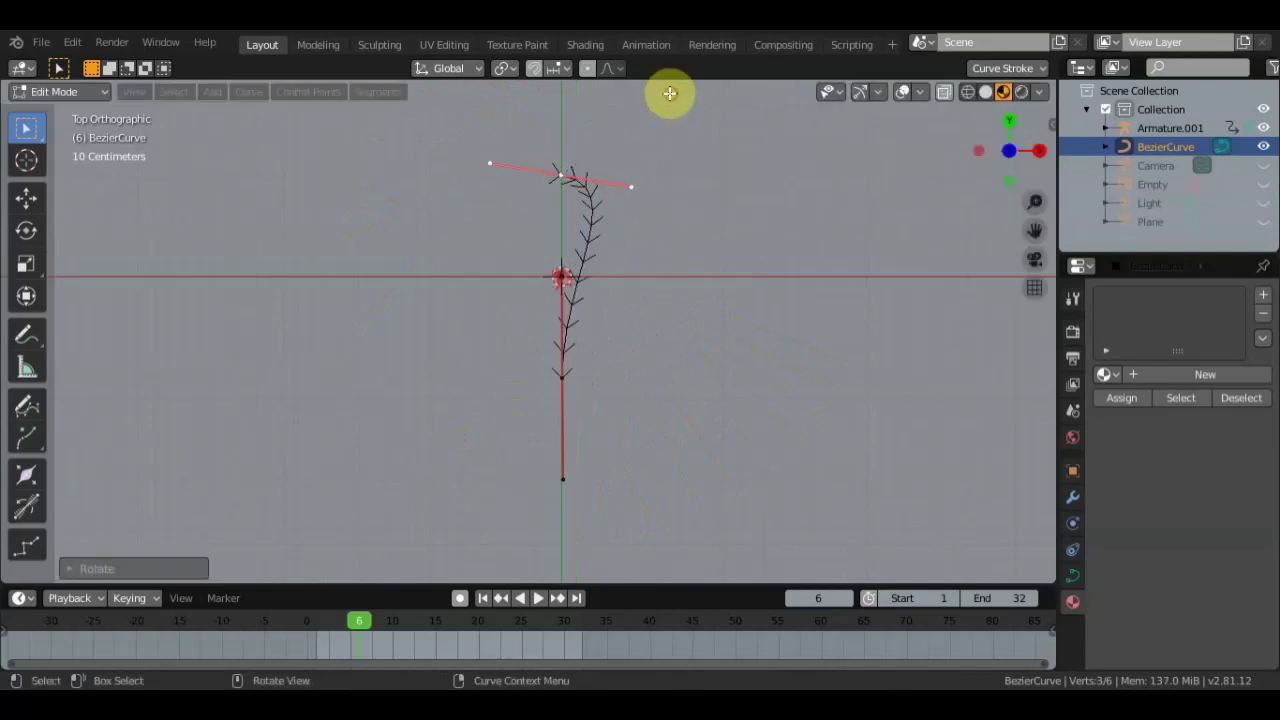
- Rotate the middle point's handle and move the whole curve about 1 m down −Y
{"action": "left_click", "coordinate": [564, 376]}
{"action": "key", "text": "r"}
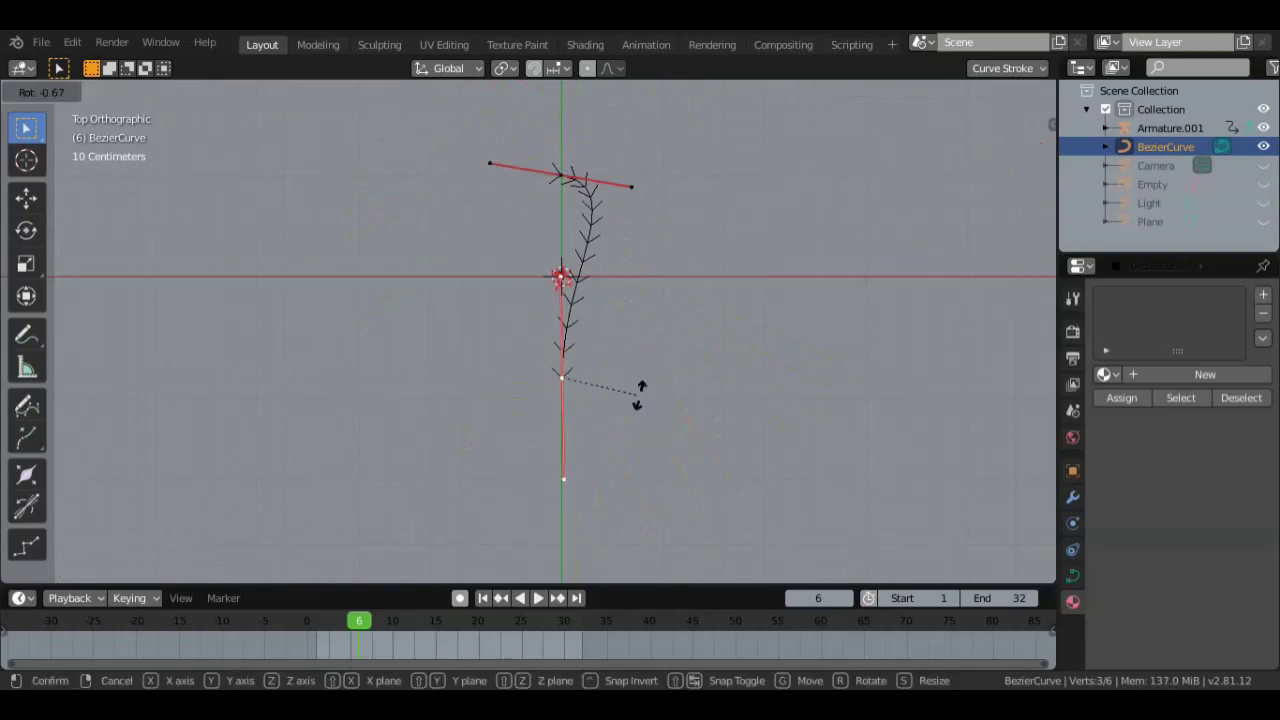
{"action": "left_click", "coordinate": [700, 252]}
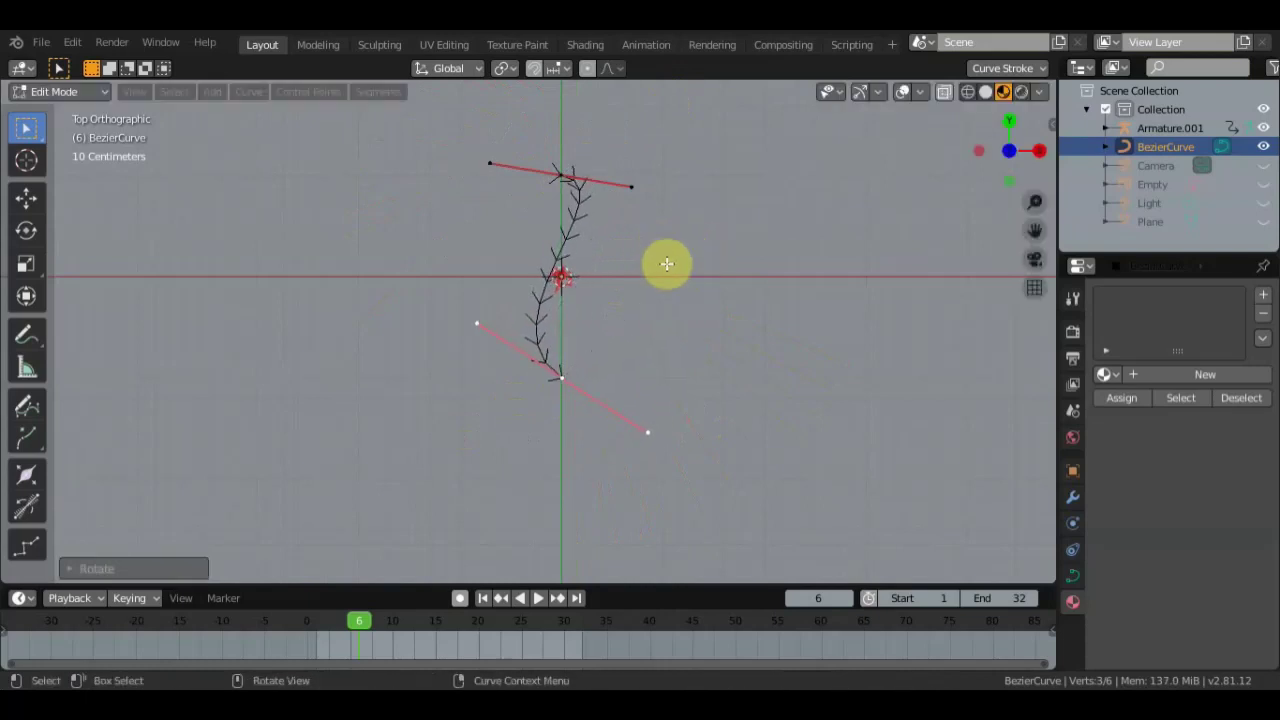
{"action": "key", "text": "a"}
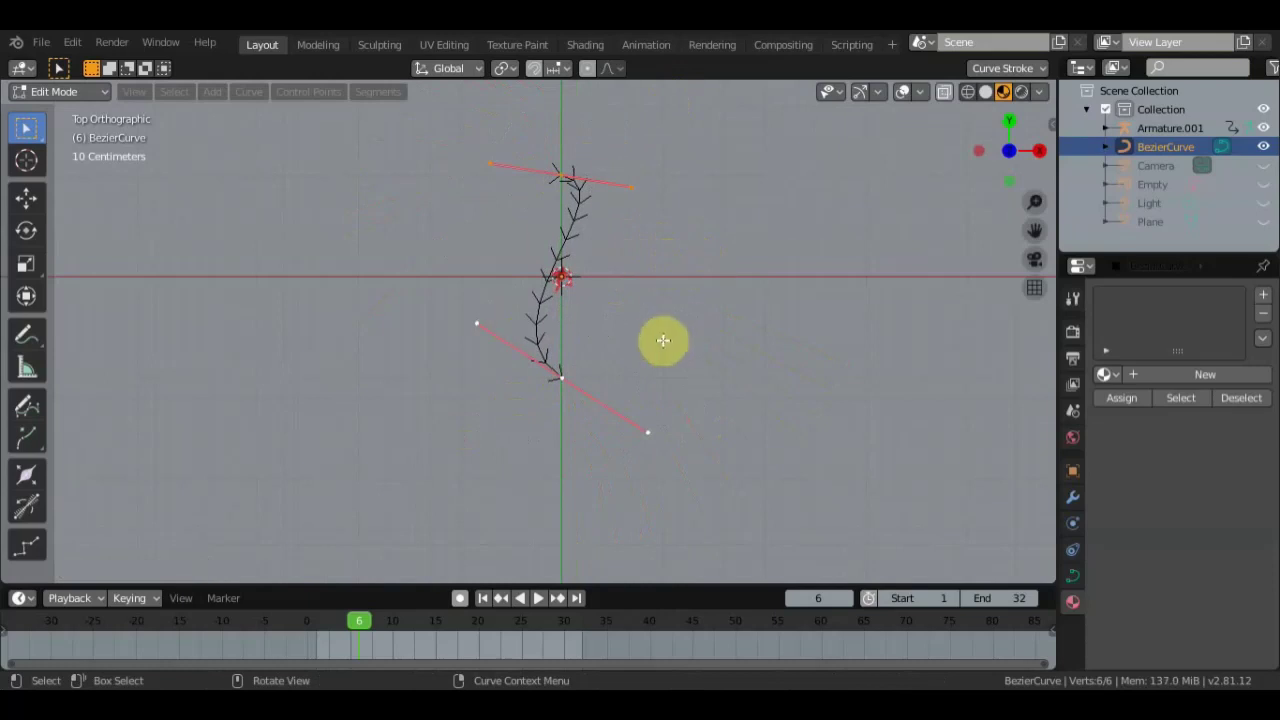
{"action": "key", "text": "g"}
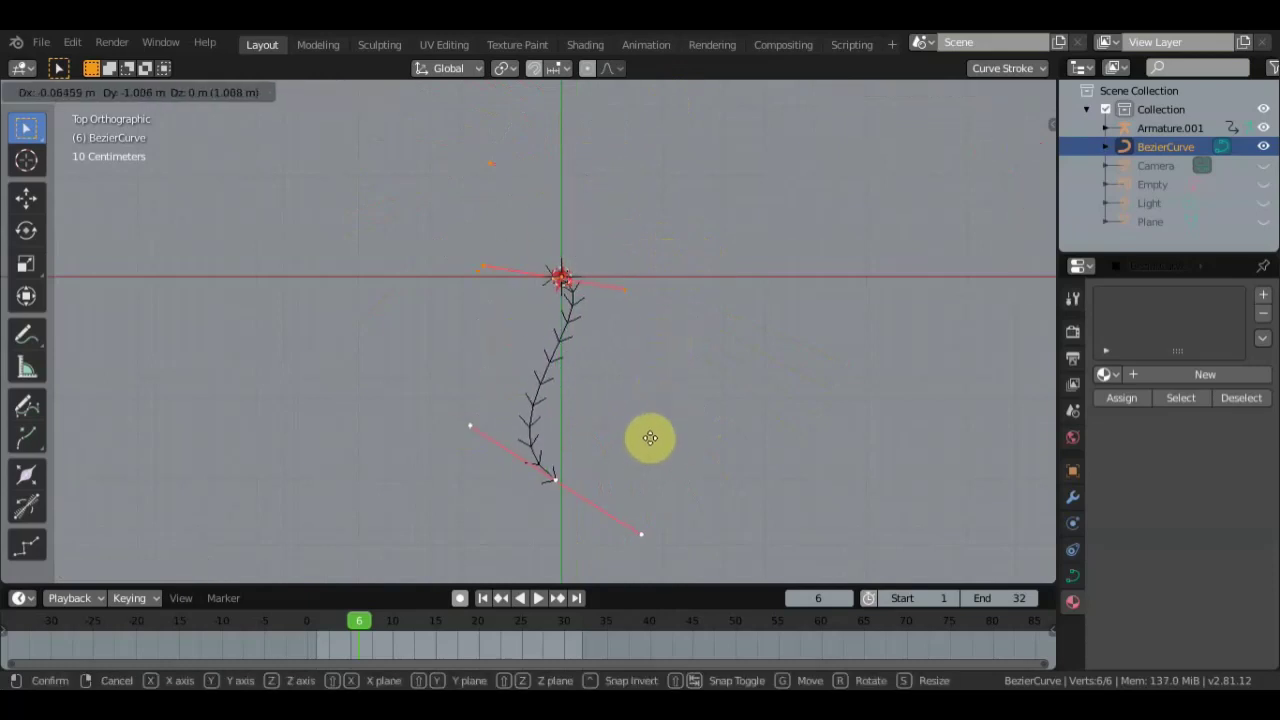
{"action": "left_click", "coordinate": [650, 437]}
{"action": "mouse_move", "coordinate": [660, 431]}
{"action": "middle_mouse_down"}
{"action": "mouse_move", "coordinate": [560, 263]}
{"action": "mouse_move", "coordinate": [617, 357]}
{"action": "mouse_move", "coordinate": [566, 340]}
{"action": "mouse_move", "coordinate": [550, 428]}
{"action": "middle_mouse_up"}
{"action": "key", "text": "KP_7"}
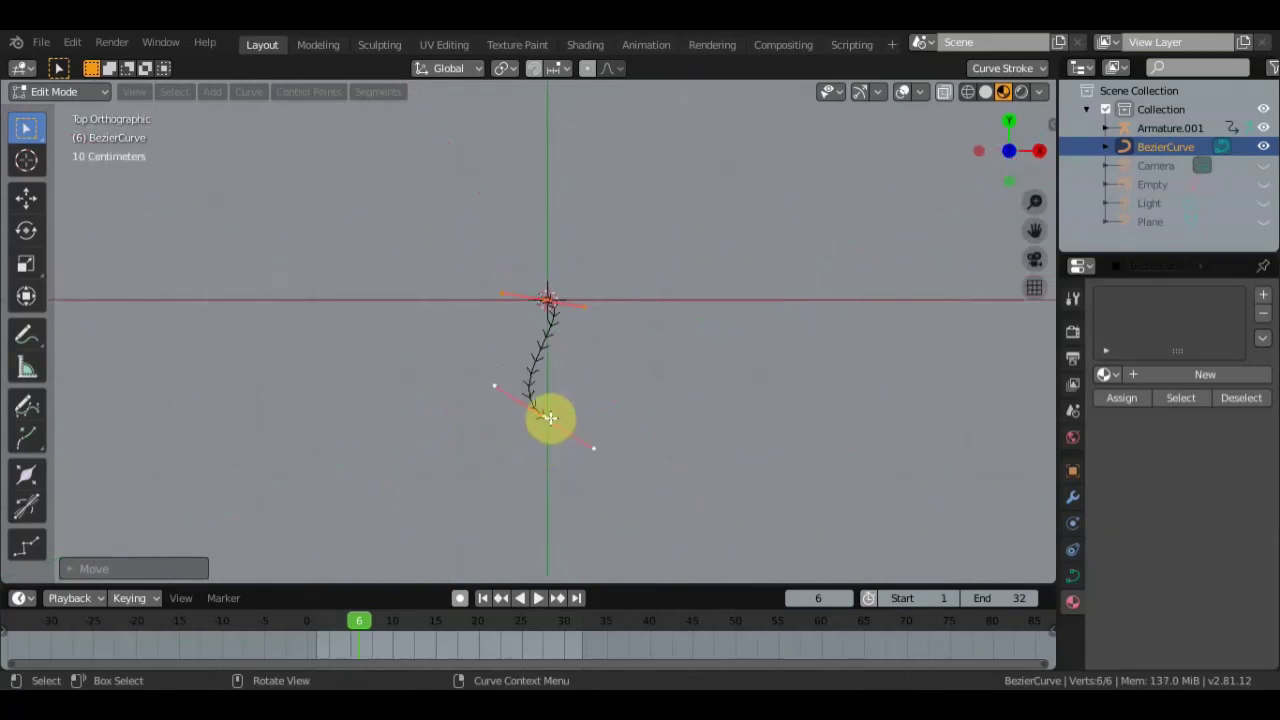
- Extrude two new points from the curve's bottom end and rotate the end handle
{"action": "left_click", "coordinate": [542, 417]}
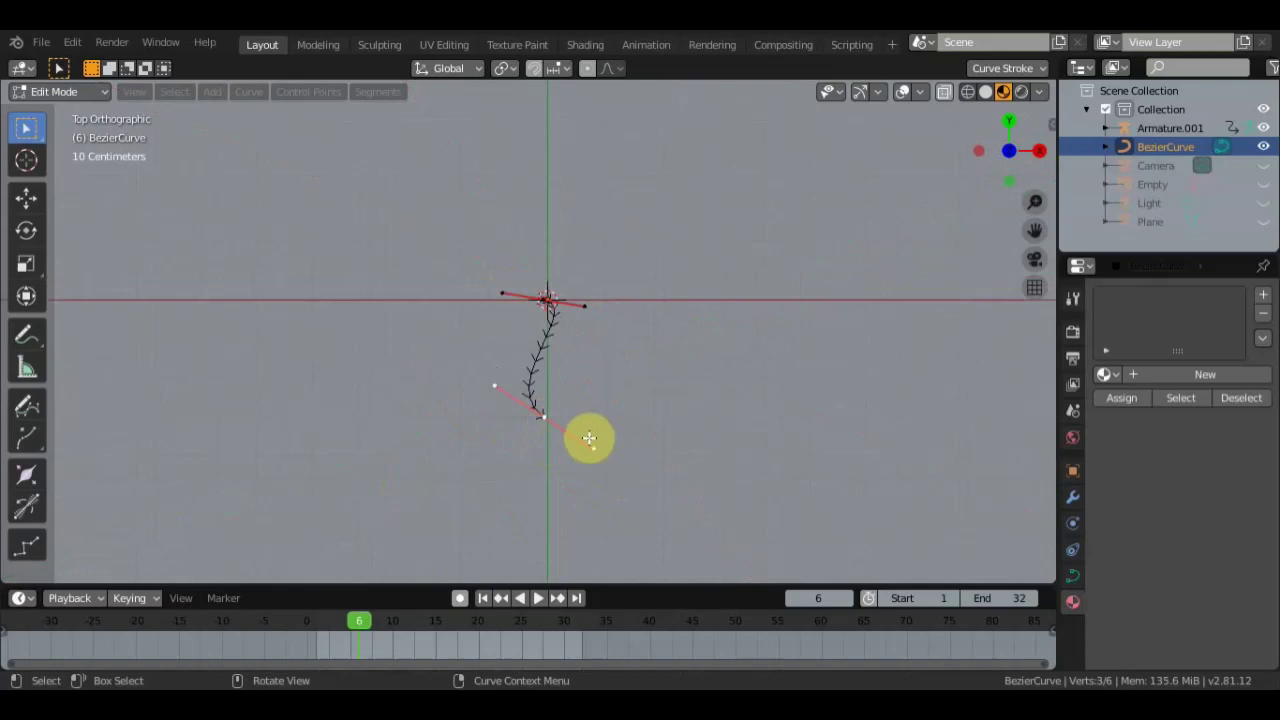
{"action": "key", "text": "e"}
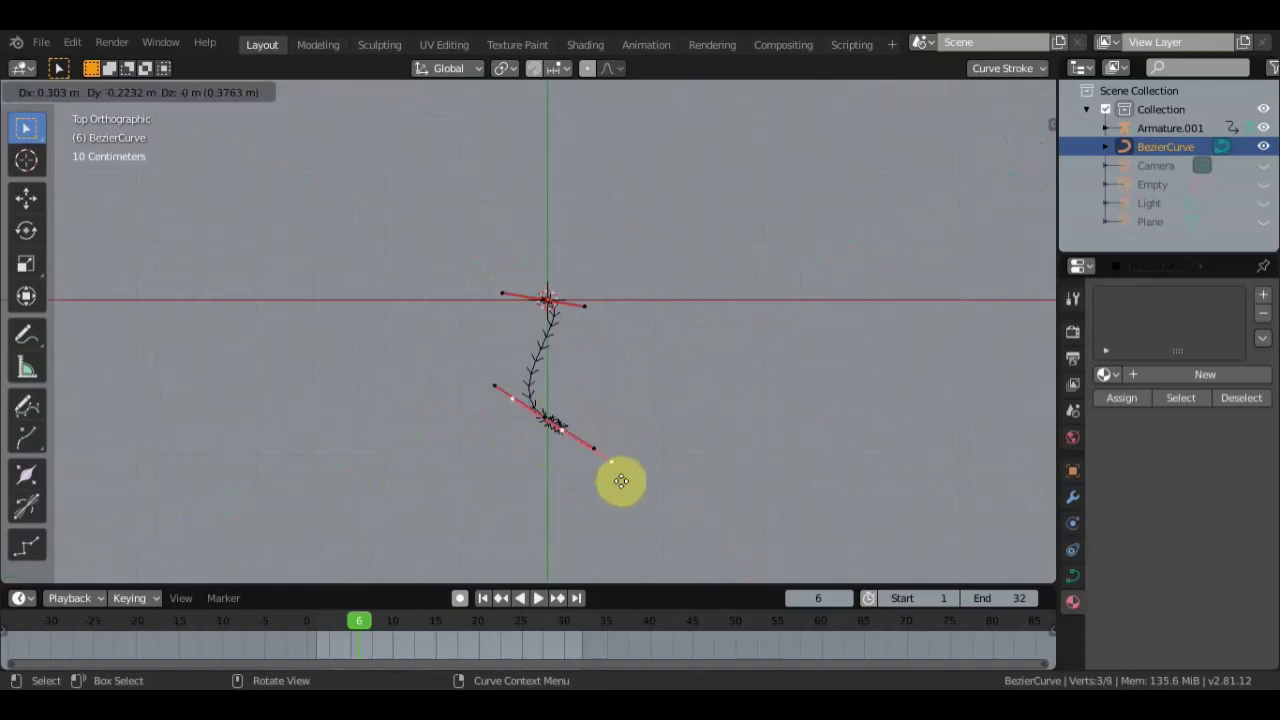
{"action": "left_click", "coordinate": [592, 564]}
{"action": "scroll", "coordinate": [588, 540], "scroll_direction": "down", "scroll_amount": 3}
{"action": "key", "text": "e"}
{"action": "left_click", "coordinate": [475, 571]}
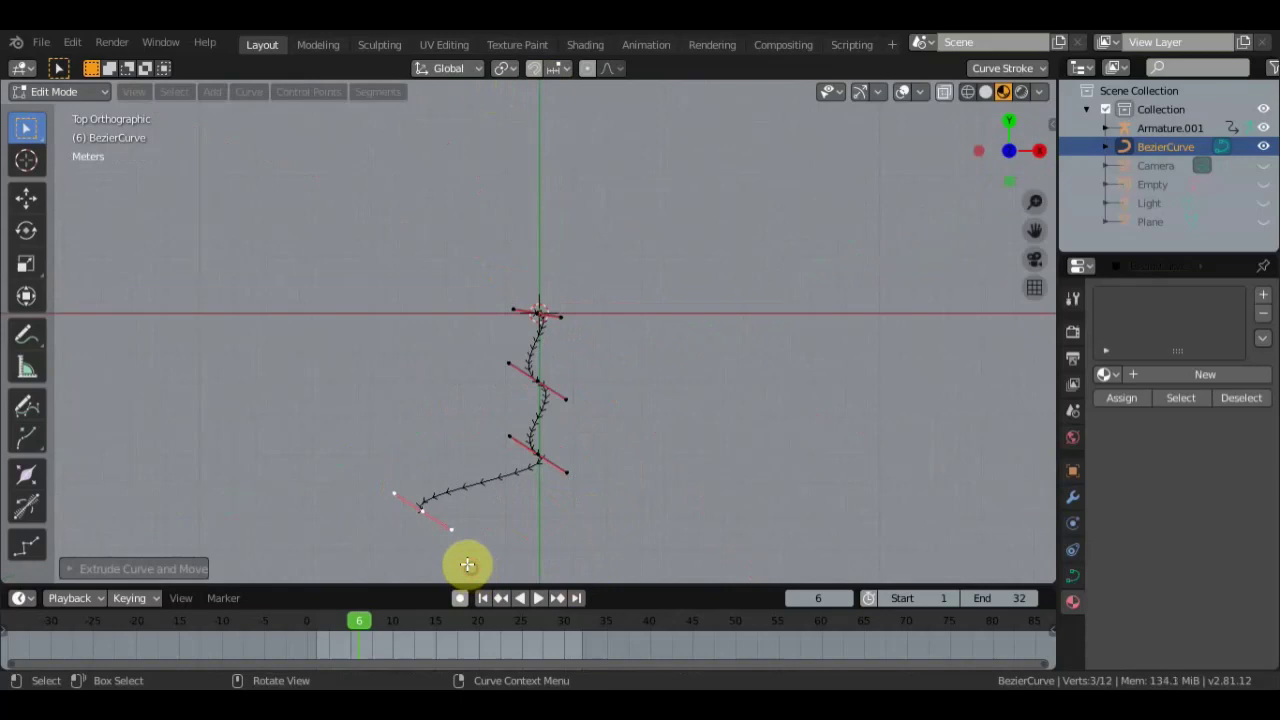
{"action": "key", "text": "r"}
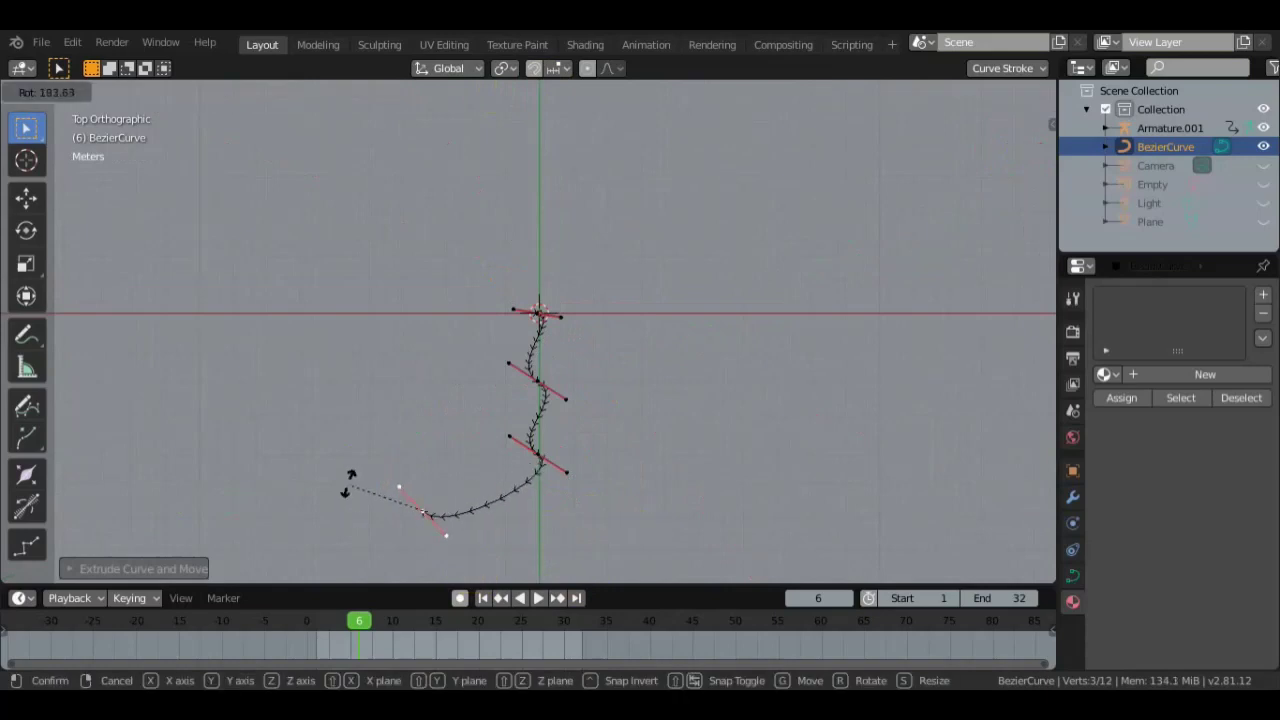
{"action": "left_click", "coordinate": [349, 482]}
- Extrude another point toward the lower left, then rotate and reposition it
{"action": "left_click", "coordinate": [434, 520]}
{"action": "key", "text": "e"}
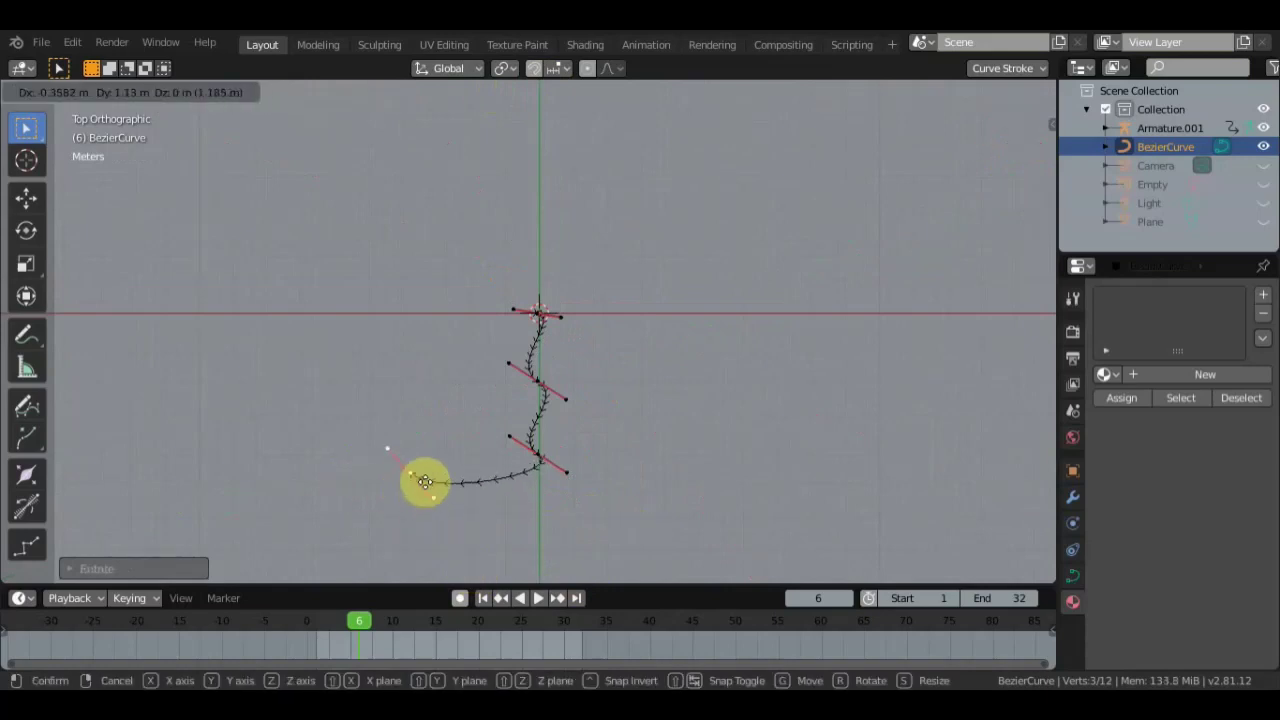
{"action": "left_click", "coordinate": [413, 474]}
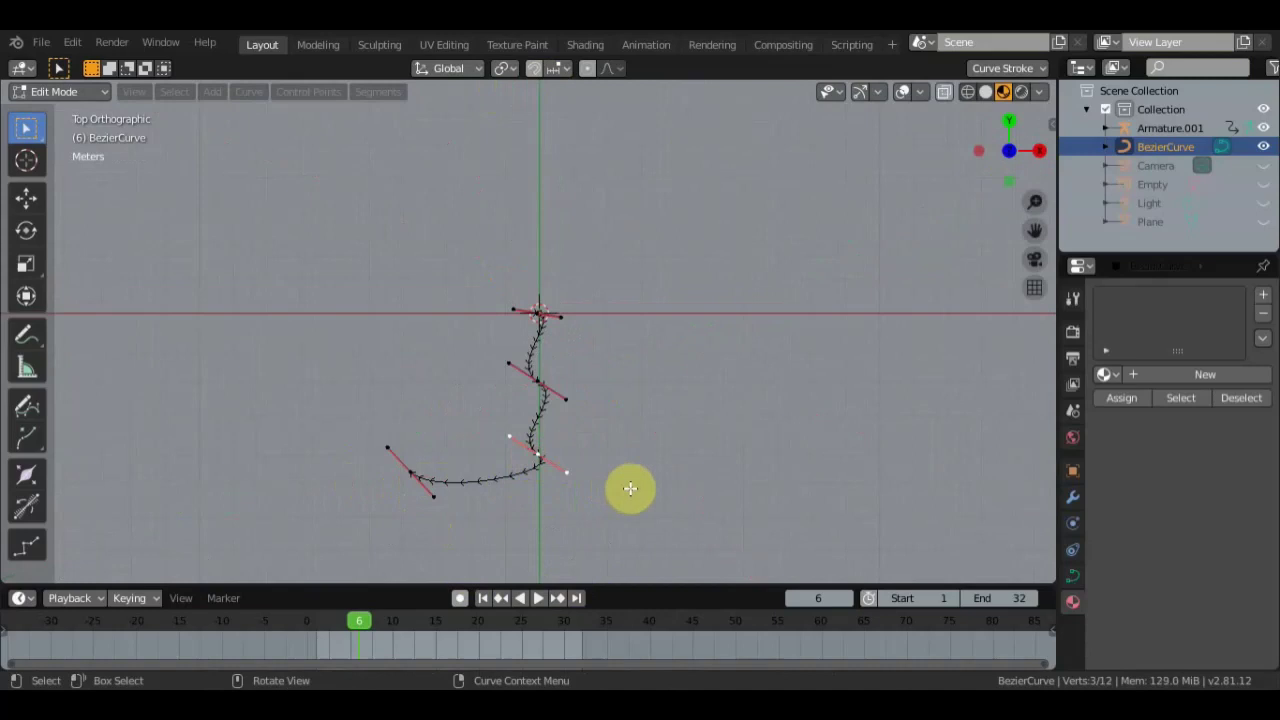
{"action": "key", "text": "r"}
{"action": "left_click", "coordinate": [545, 508]}
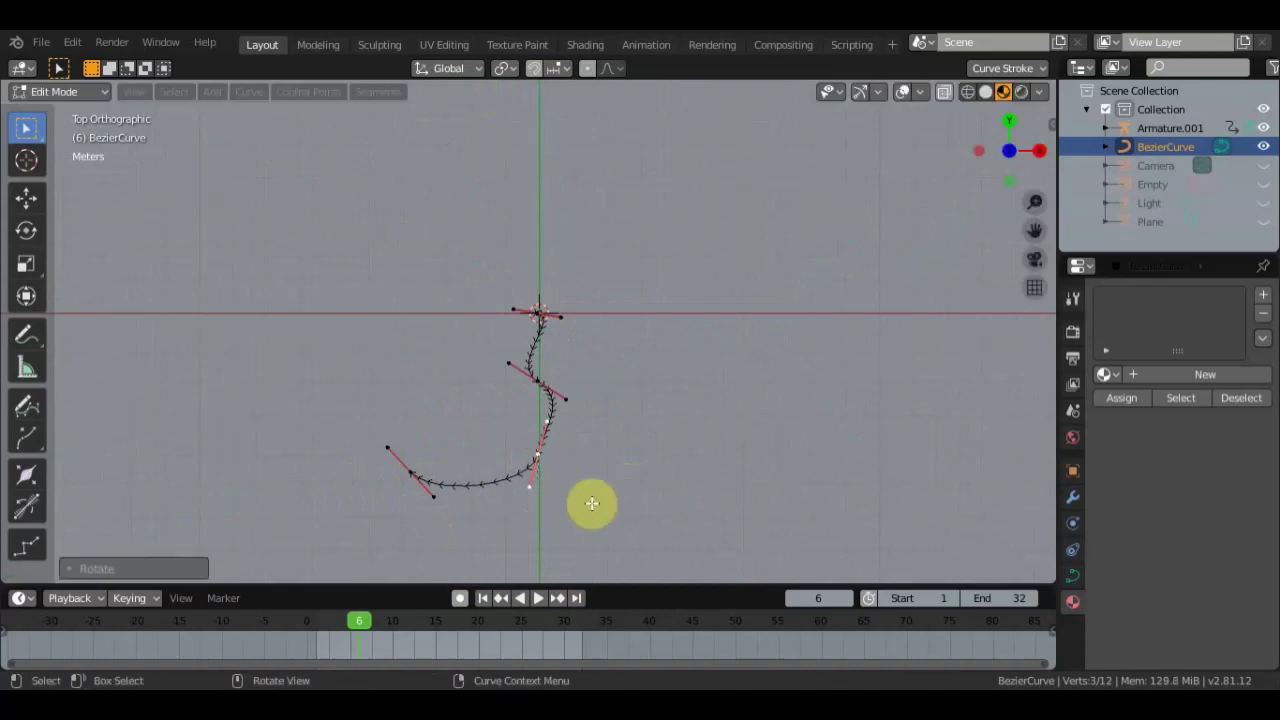
{"action": "key", "text": "g"}
{"action": "left_click", "coordinate": [574, 498]}
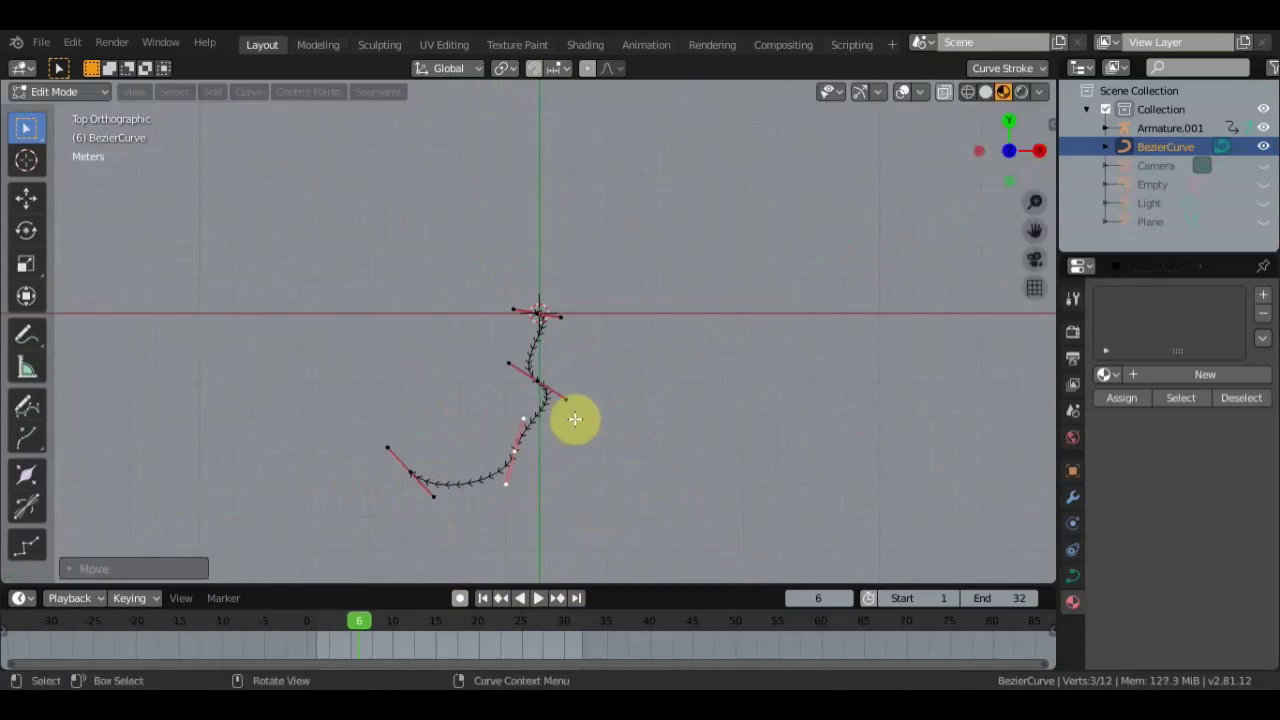
- Rotate another control point's handle, check the path in perspective, and return to Object Mode
{"action": "left_click", "coordinate": [537, 381]}
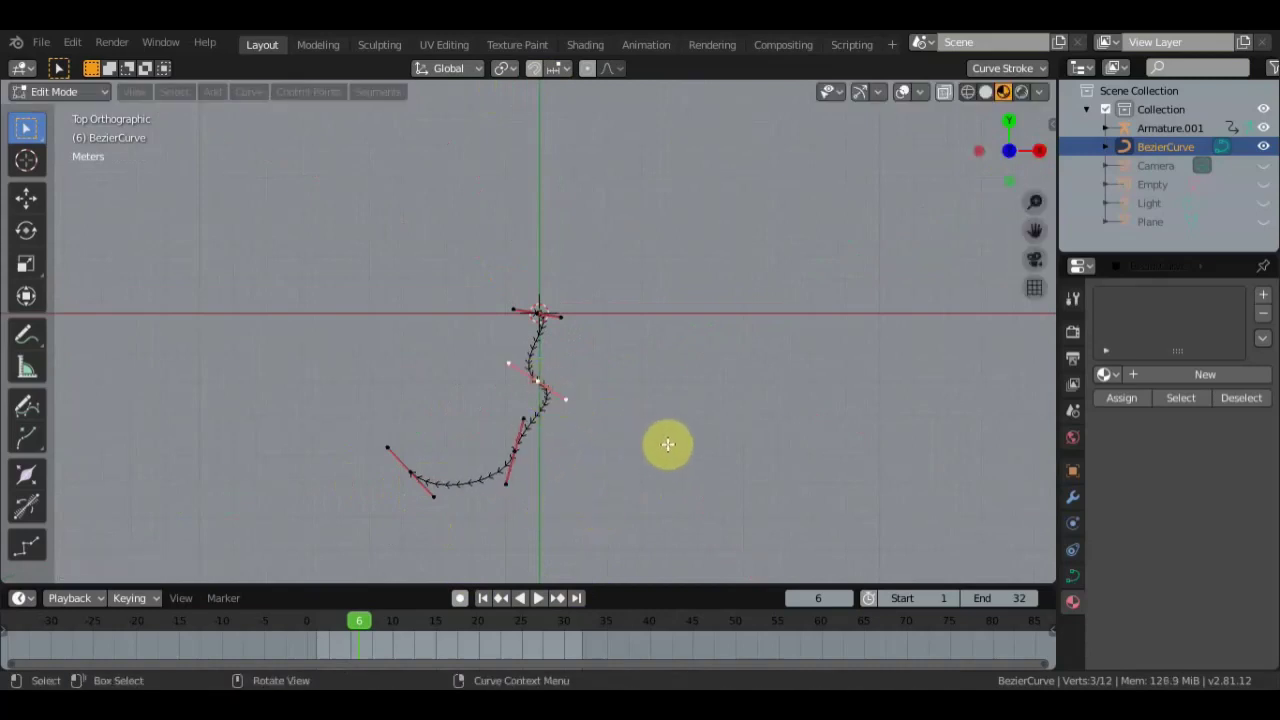
{"action": "key", "text": "r"}
{"action": "left_click", "coordinate": [586, 451]}
{"action": "mouse_move", "coordinate": [586, 451]}
{"action": "middle_mouse_down"}
{"action": "mouse_move", "coordinate": [451, 317]}
{"action": "mouse_move", "coordinate": [414, 217]}
{"action": "mouse_move", "coordinate": [449, 304]}
{"action": "mouse_move", "coordinate": [449, 380]}
{"action": "mouse_move", "coordinate": [340, 329]}
{"action": "middle_mouse_up"}
{"action": "key", "text": "Tab"}
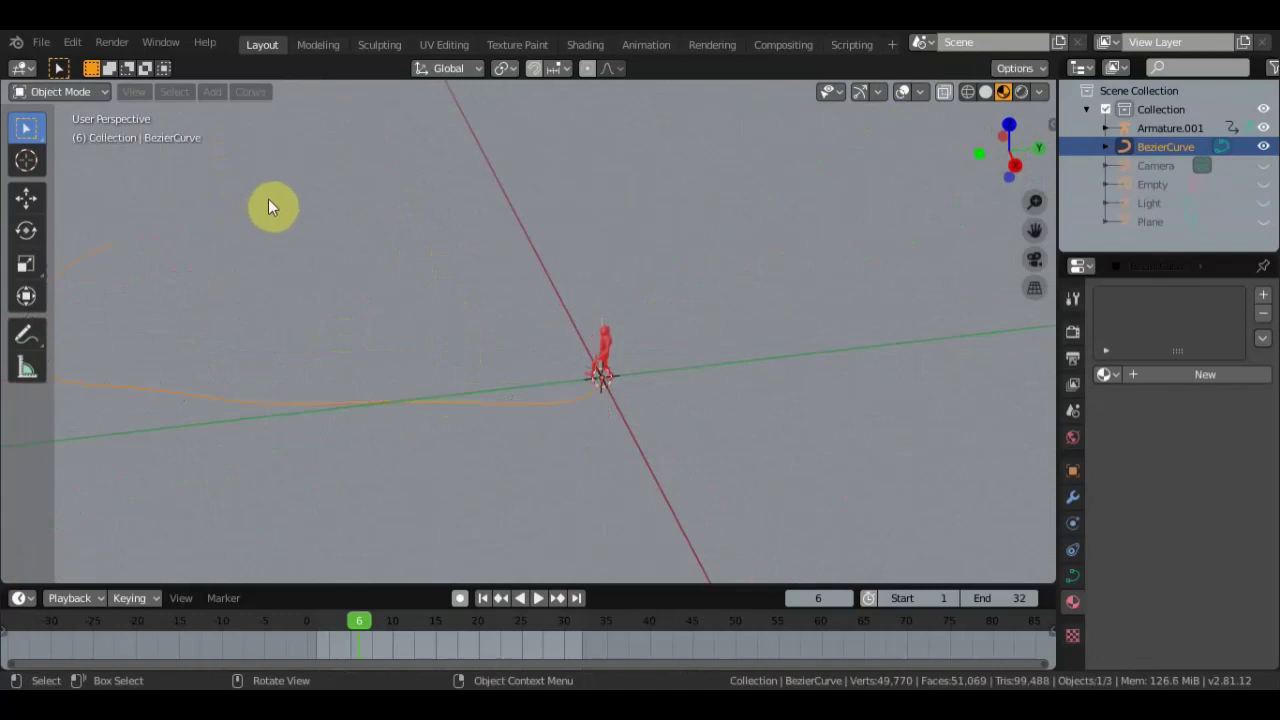
- Zoom in on the character, select the Armature.001 rig, and put it in Pose Mode
{"action": "middle_click_drag", "start_coordinate": [417, 274], "coordinate": [417, 343]}
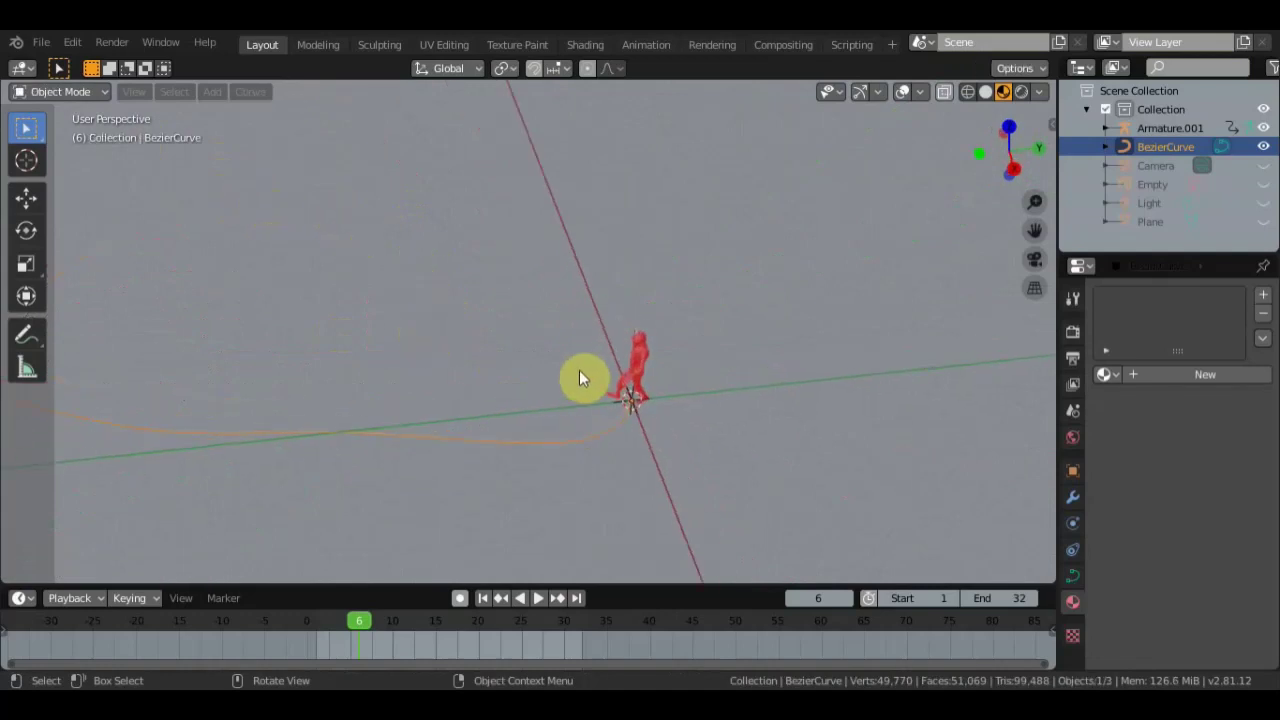
{"action": "scroll", "coordinate": [637, 349], "scroll_direction": "up", "scroll_amount": 2}
{"action": "scroll", "coordinate": [636, 335], "scroll_direction": "up", "scroll_amount": 2}
{"action": "scroll", "coordinate": [650, 315], "scroll_direction": "up", "scroll_amount": 2}
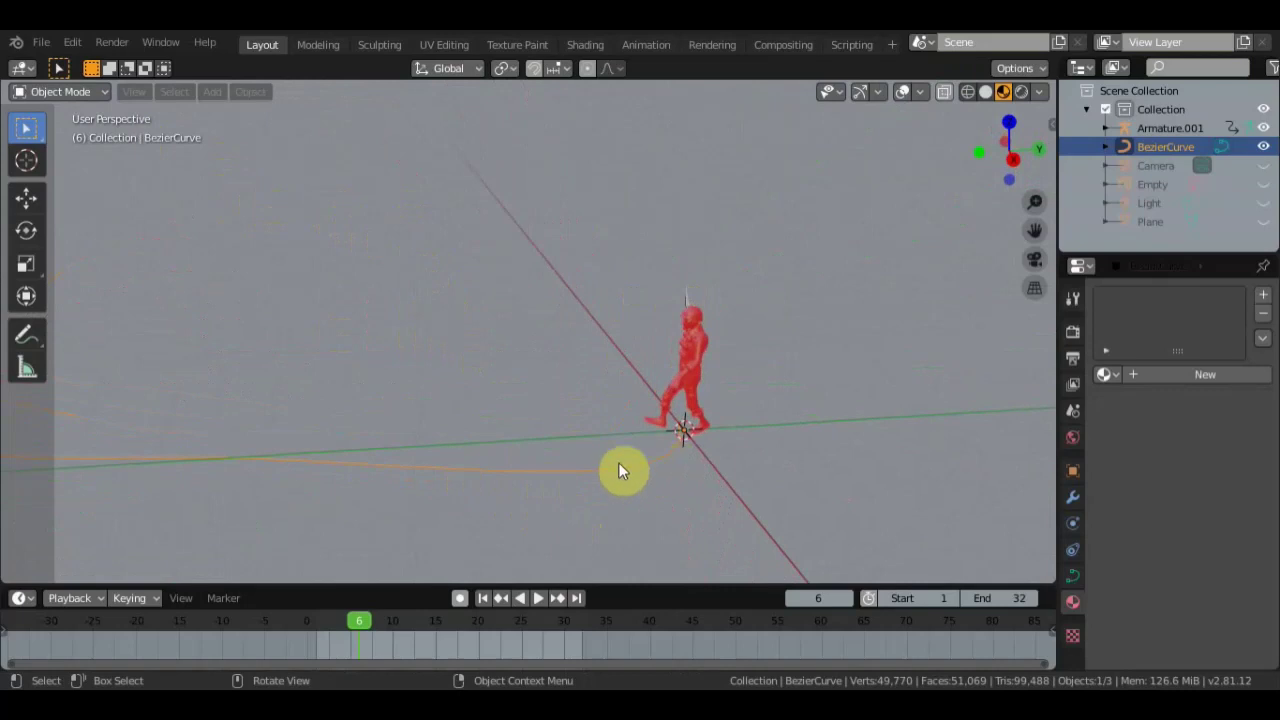
{"action": "left_click", "coordinate": [689, 306]}
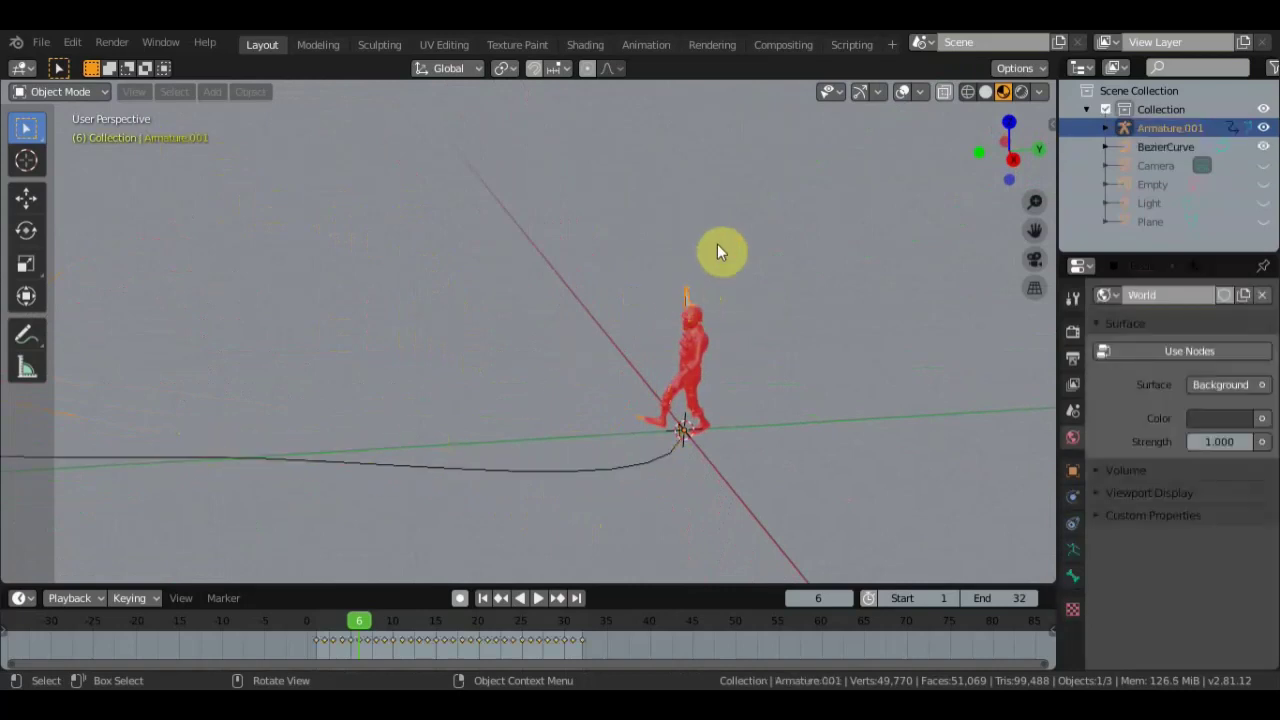
{"action": "left_click", "coordinate": [98, 90]}
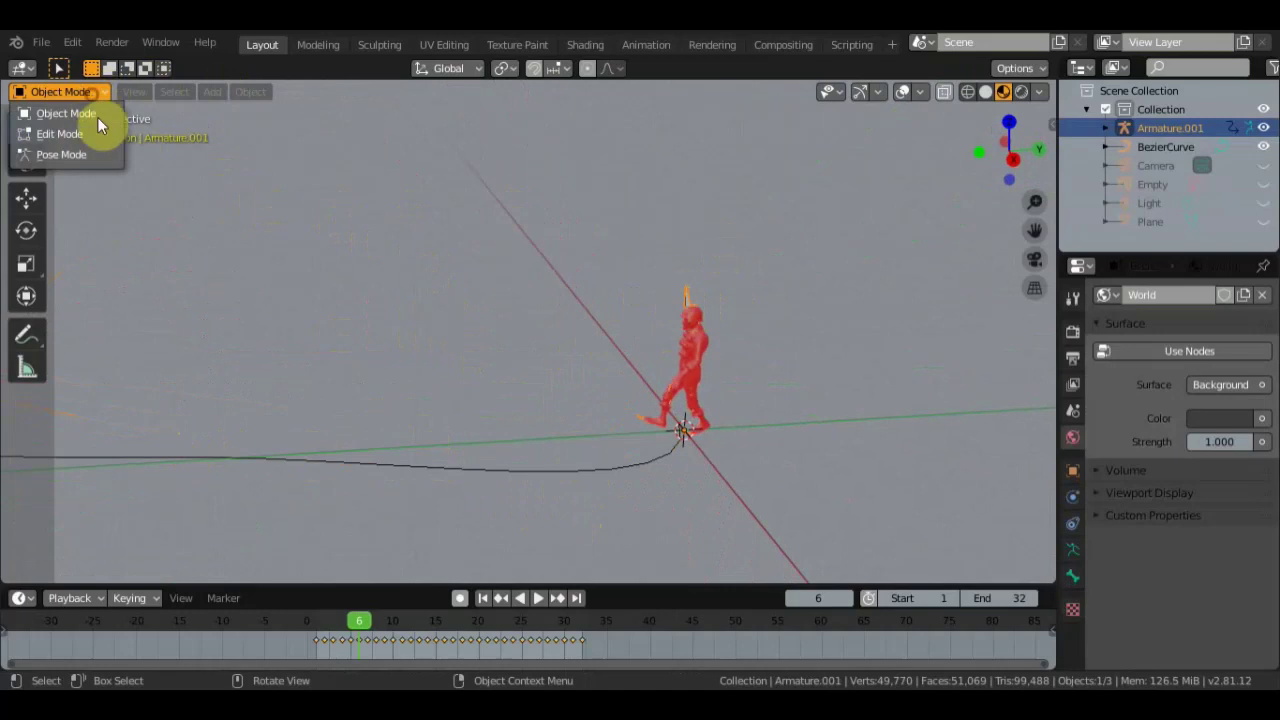
{"action": "left_click", "coordinate": [91, 154]}
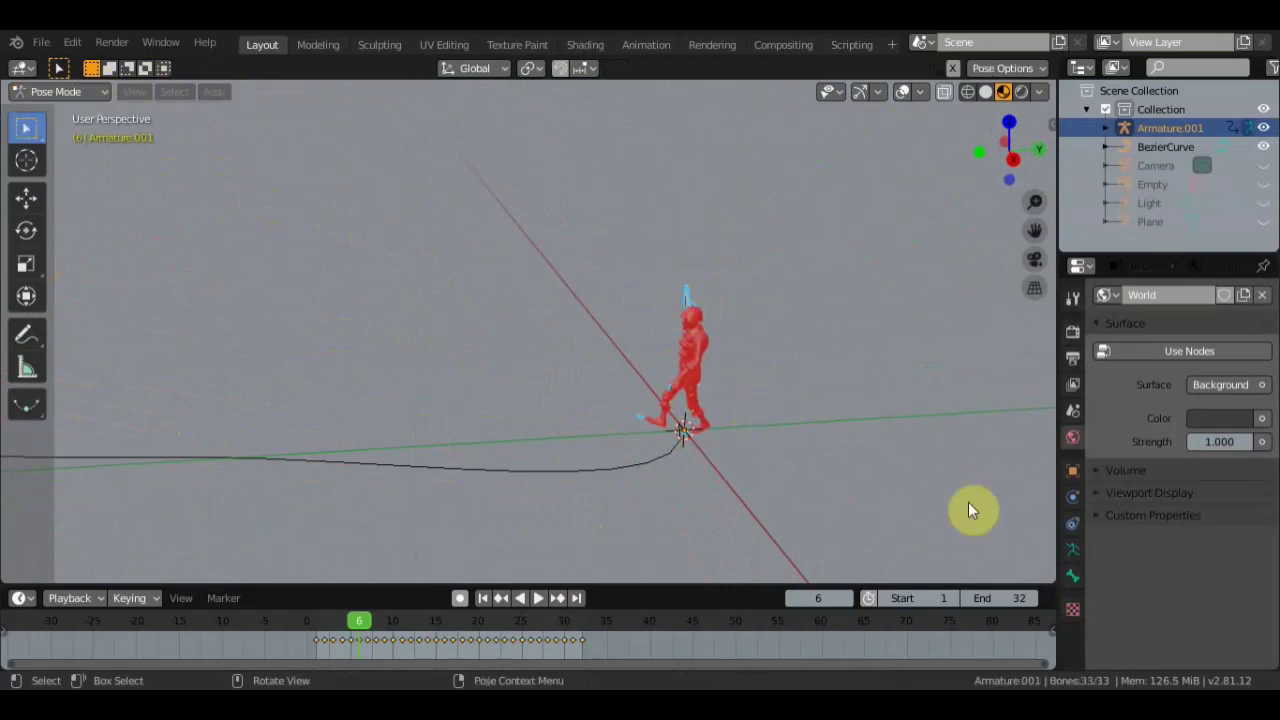
- Select the HeadTop_End and Head bones, then deselect all and show the armature data properties
{"action": "left_click", "coordinate": [692, 302]}
{"action": "left_click", "coordinate": [665, 453]}
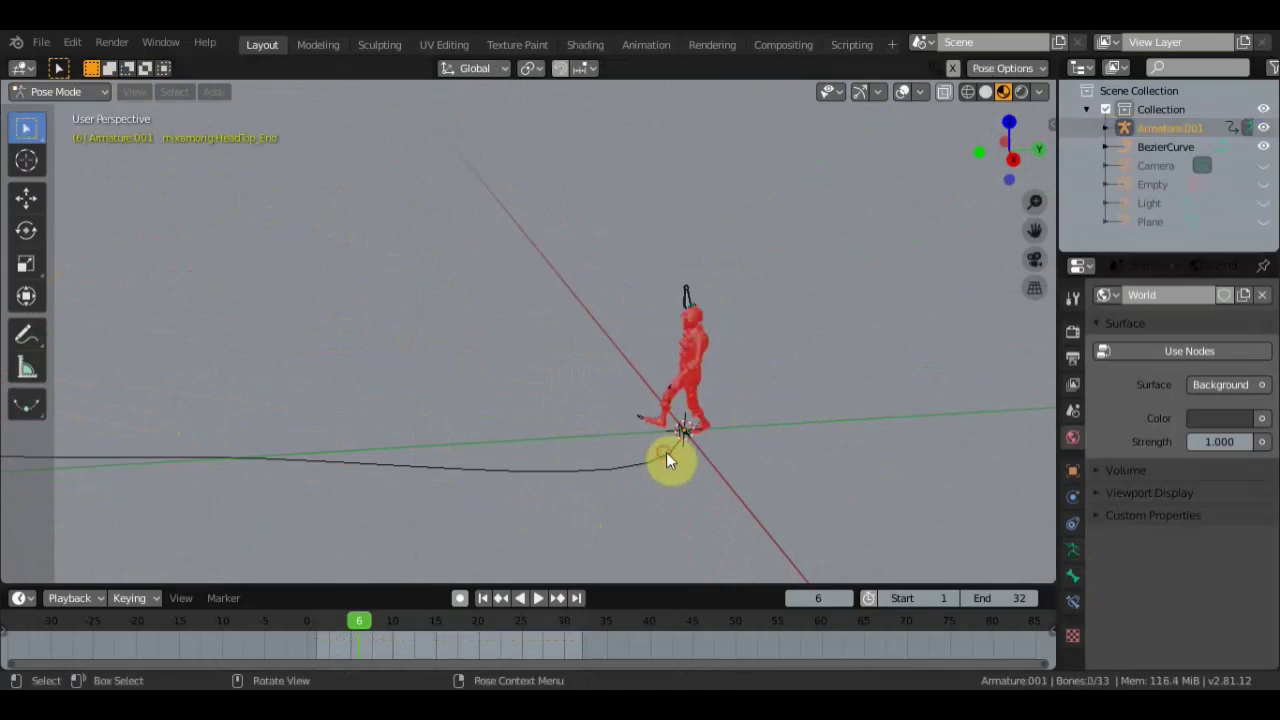
{"action": "left_click", "coordinate": [690, 308]}
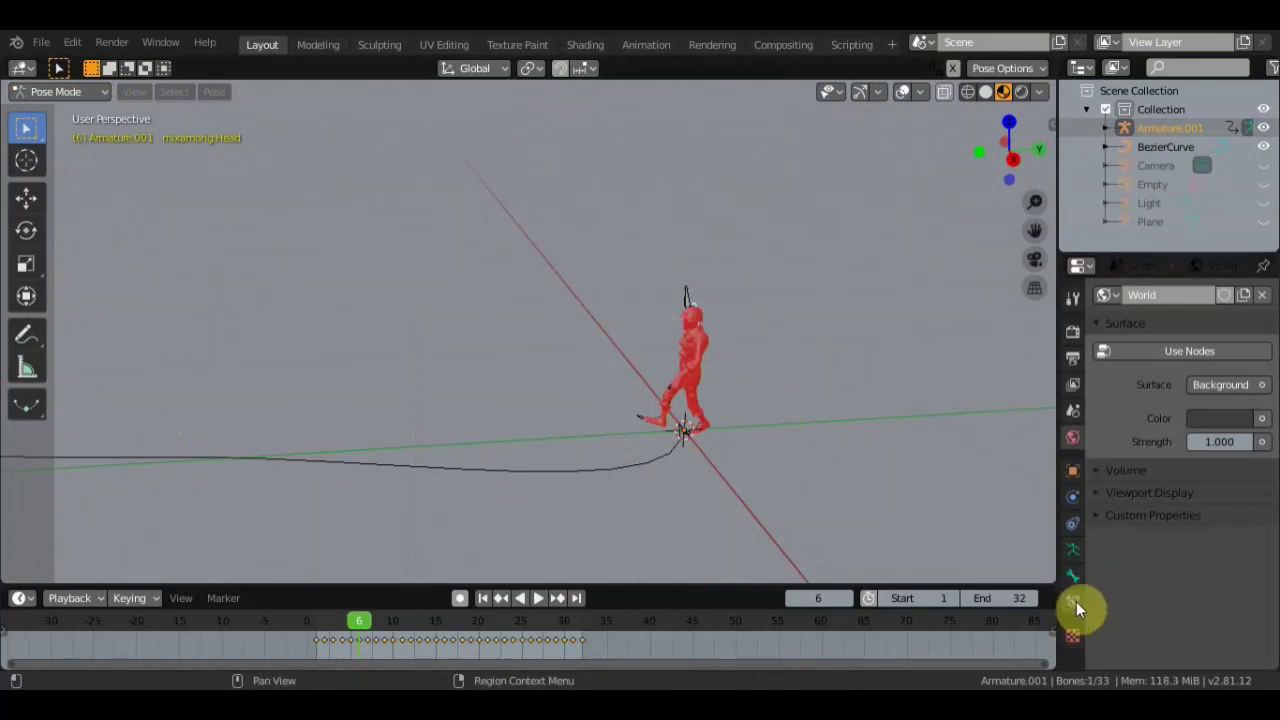
{"action": "left_click", "coordinate": [755, 445]}
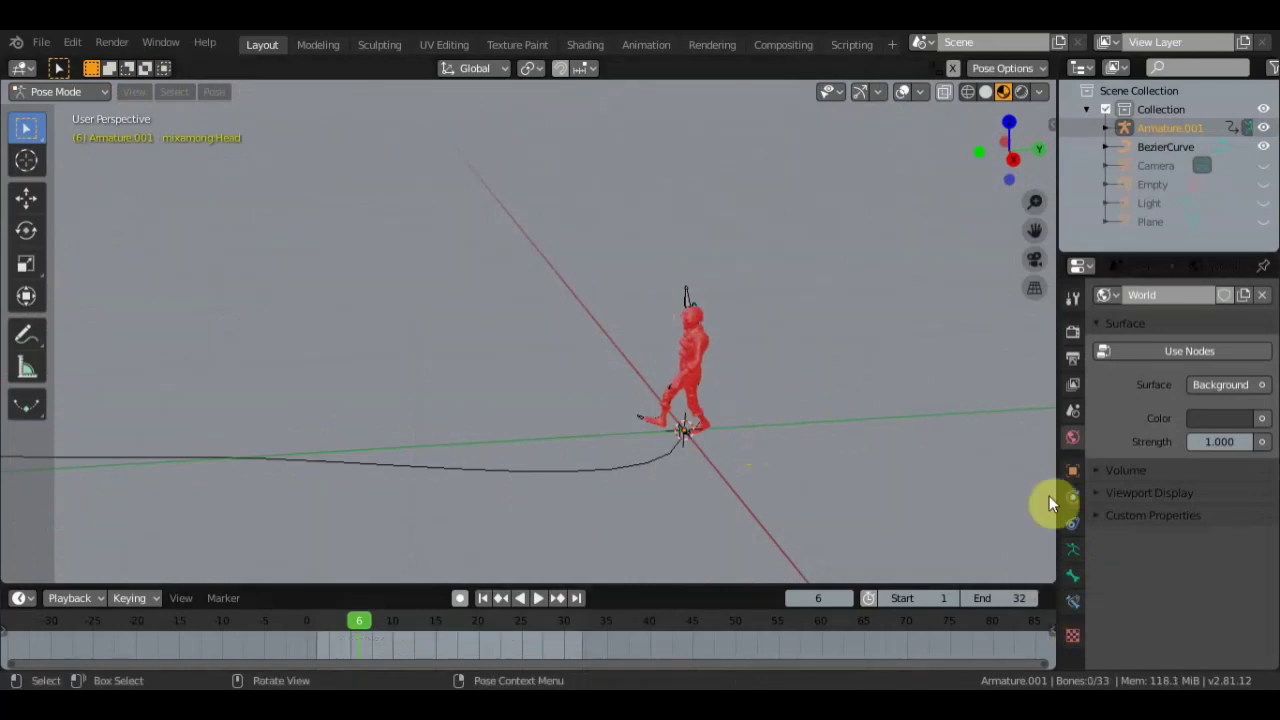
{"action": "left_click", "coordinate": [1073, 550]}
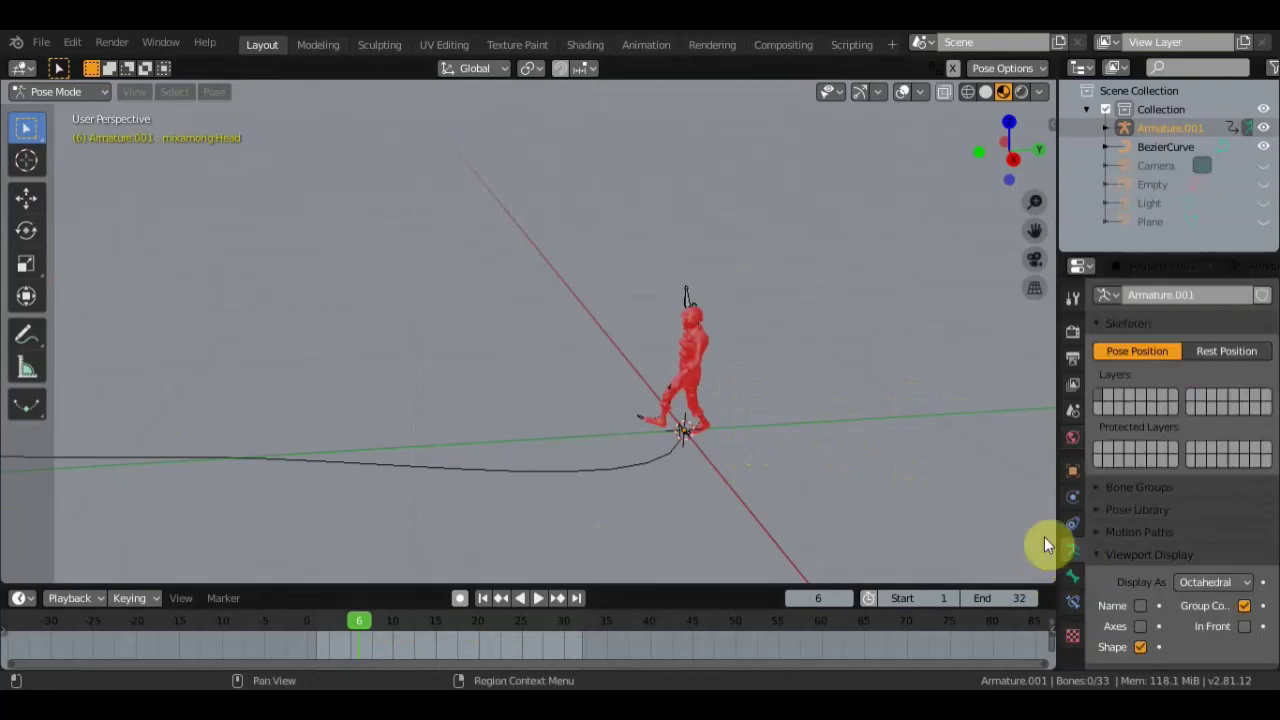
- Enable Viewport Display In Front for the armature, then select the Hips bone
{"action": "left_click", "coordinate": [1244, 626]}
{"action": "mouse_move", "coordinate": [792, 377]}
{"action": "middle_mouse_down"}
{"action": "mouse_move", "coordinate": [848, 386]}
{"action": "mouse_move", "coordinate": [818, 368]}
{"action": "mouse_move", "coordinate": [847, 366]}
{"action": "middle_mouse_up"}
{"action": "left_click", "coordinate": [971, 366]}
{"action": "middle_click_drag", "start_coordinate": [971, 366], "coordinate": [917, 364]}
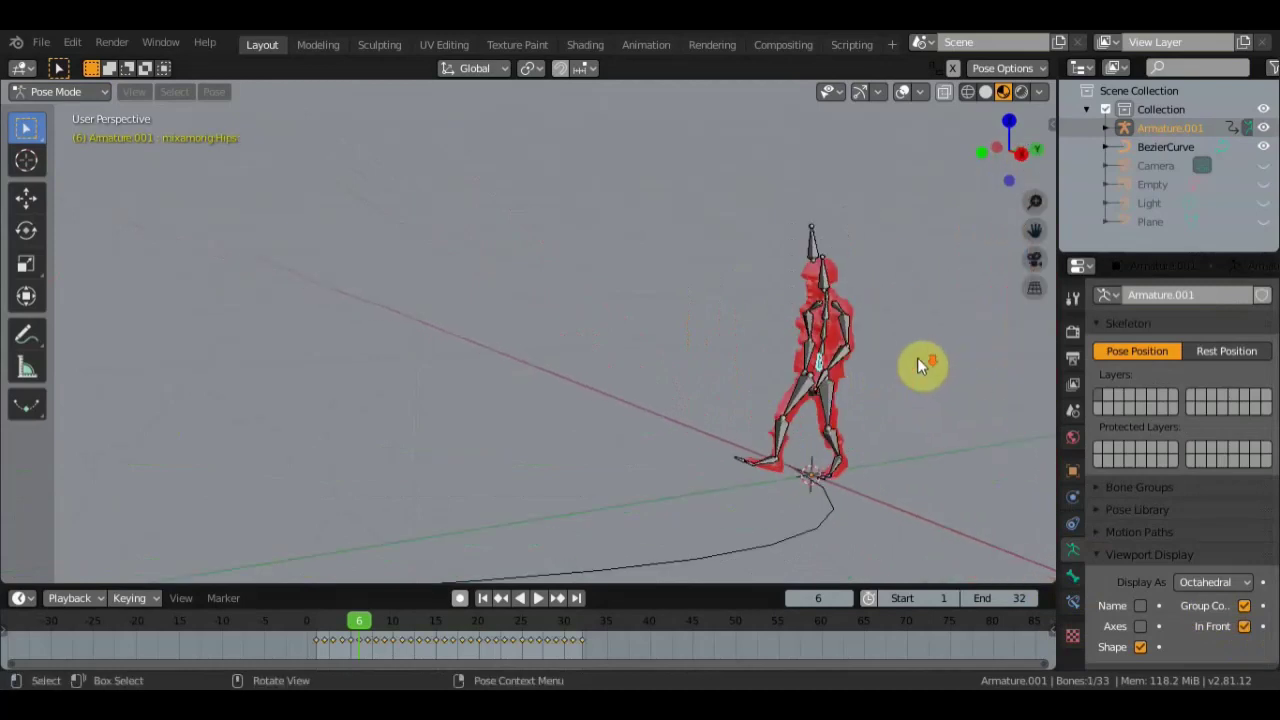
{"action": "mouse_move", "coordinate": [905, 484]}
{"action": "middle_mouse_down", "text": "shift"}
{"action": "mouse_move", "coordinate": [851, 466]}
{"action": "mouse_move", "coordinate": [722, 463]}
{"action": "middle_mouse_up", "text": "shift"}
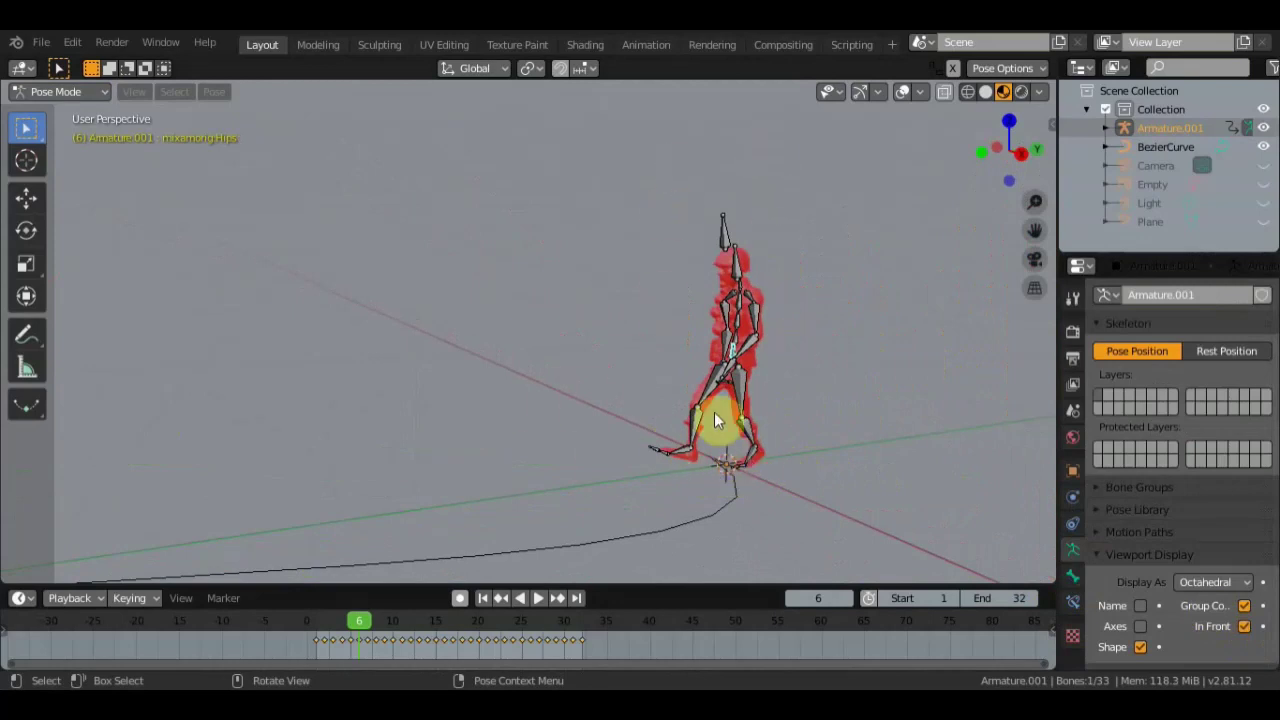
{"action": "middle_click_drag", "start_coordinate": [754, 403], "coordinate": [720, 406]}
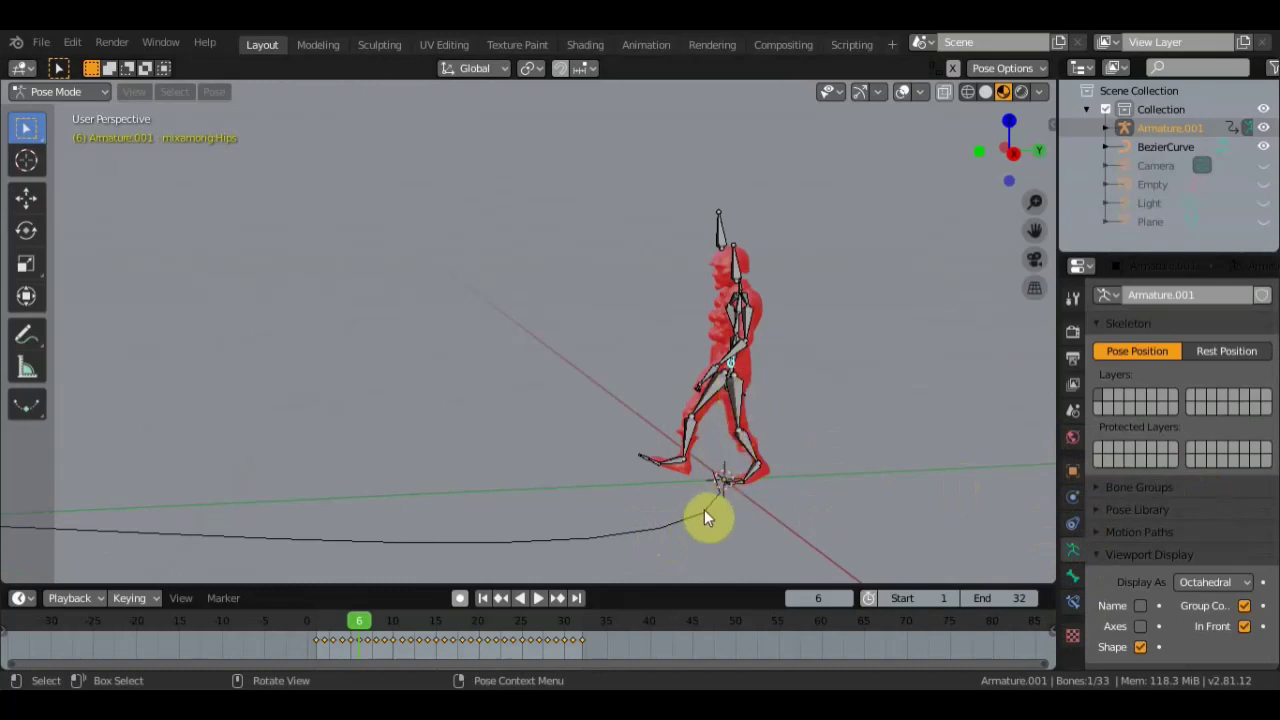
- Add a Follow Path bone constraint to the Hips bone targeting BezierCurve
{"action": "left_click", "coordinate": [1073, 600]}
{"action": "left_click", "coordinate": [1181, 298]}
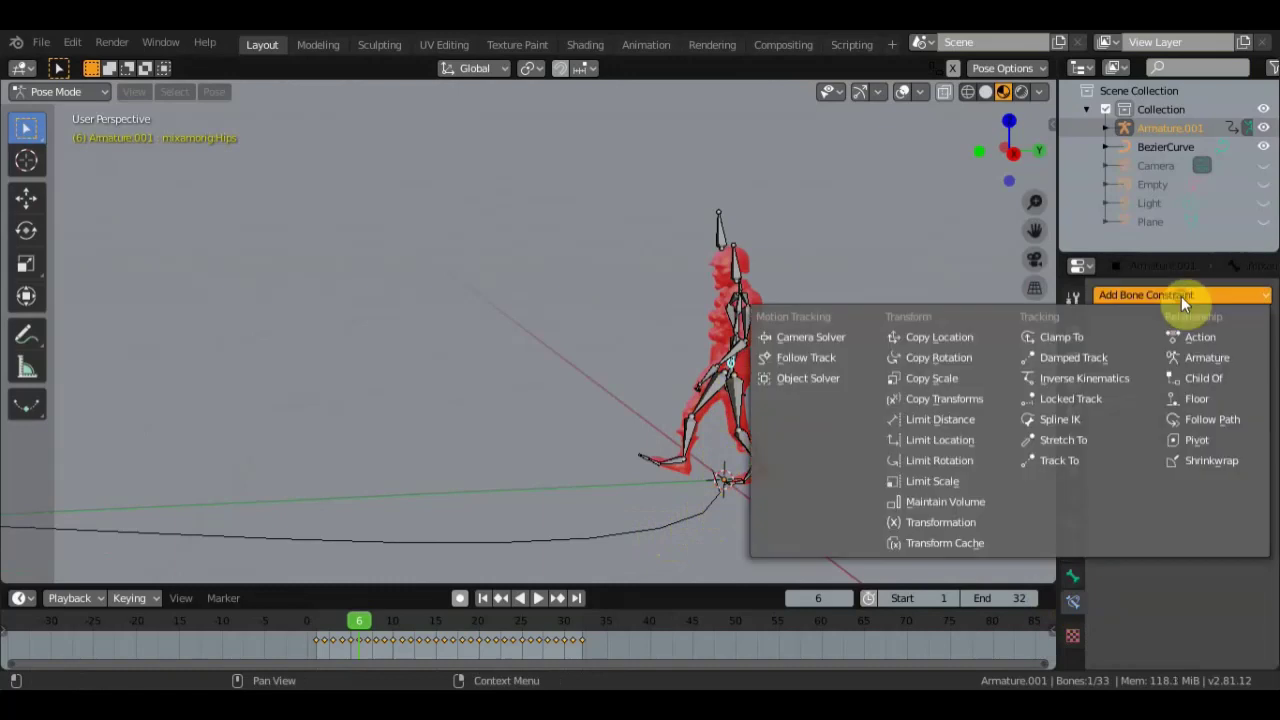
{"action": "left_click", "coordinate": [1212, 421]}
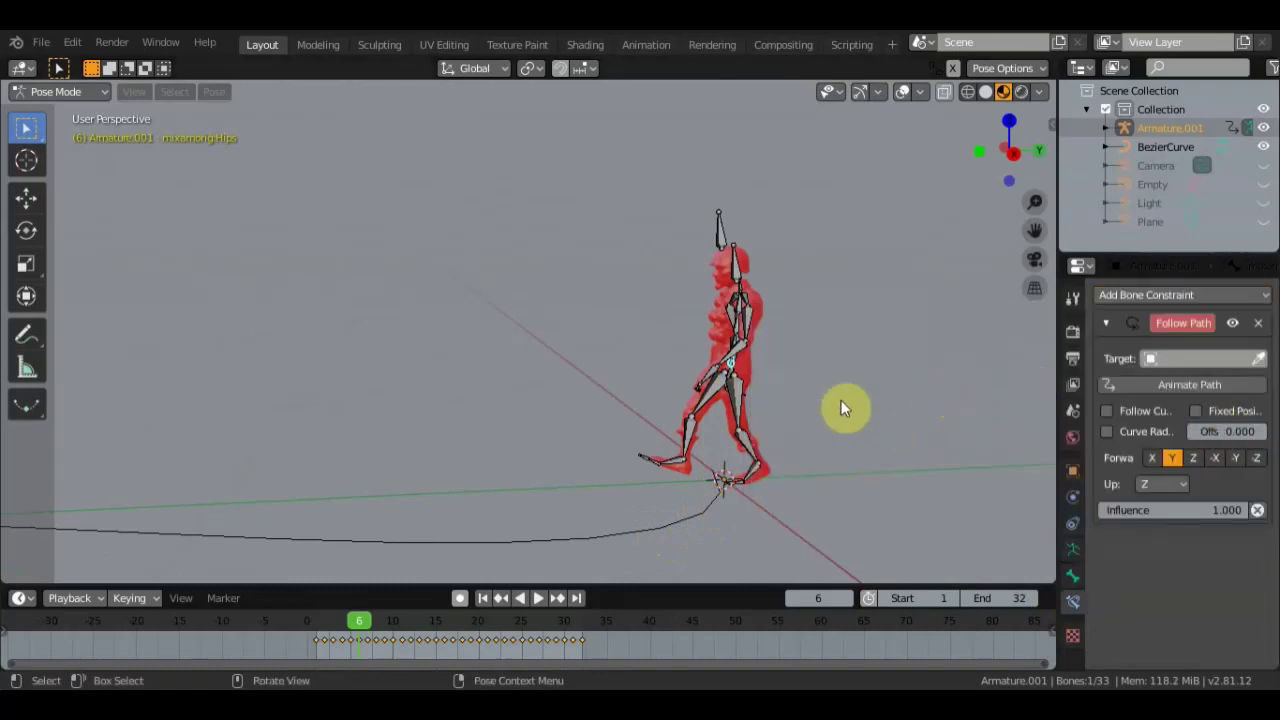
{"action": "left_click", "coordinate": [1262, 359]}
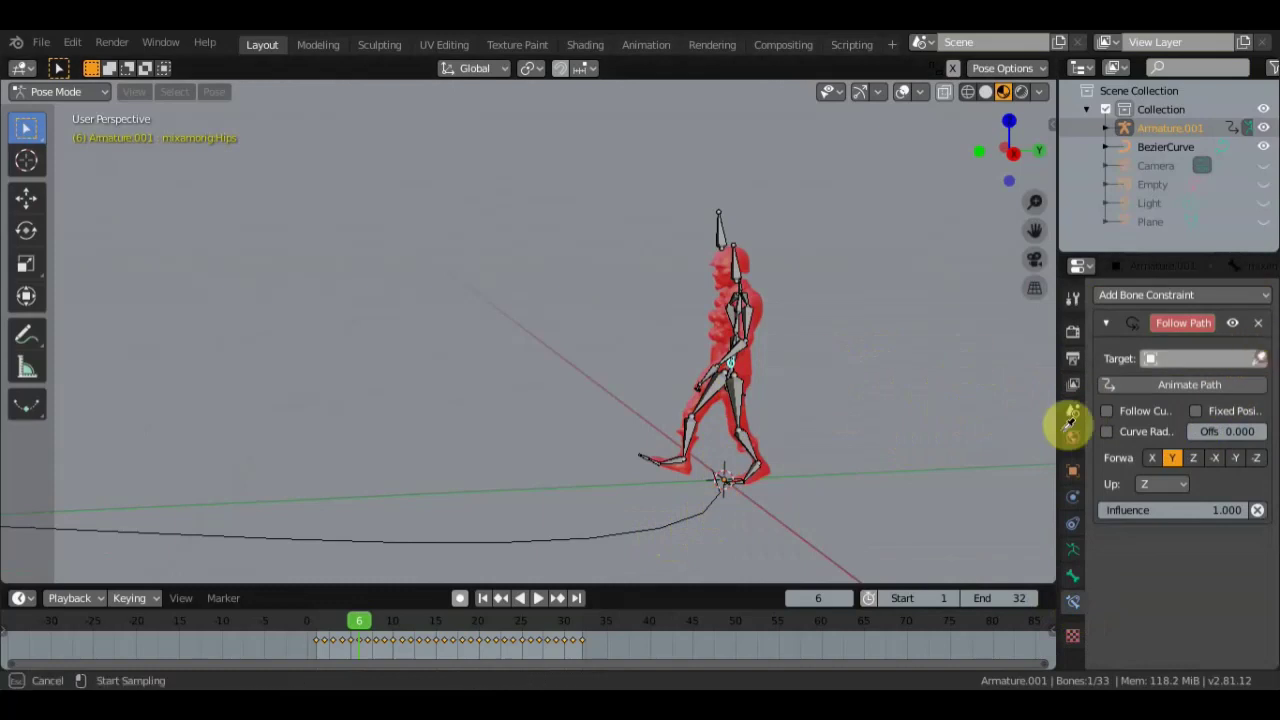
{"action": "left_click", "coordinate": [683, 514]}
- Preview the path animation, enable Follow Curve, and play it again
{"action": "scroll", "coordinate": [957, 411], "scroll_direction": "down", "scroll_amount": 1}
{"action": "scroll", "coordinate": [875, 434], "scroll_direction": "down", "scroll_amount": 1}
{"action": "middle_click_drag", "start_coordinate": [876, 438], "coordinate": [917, 445]}
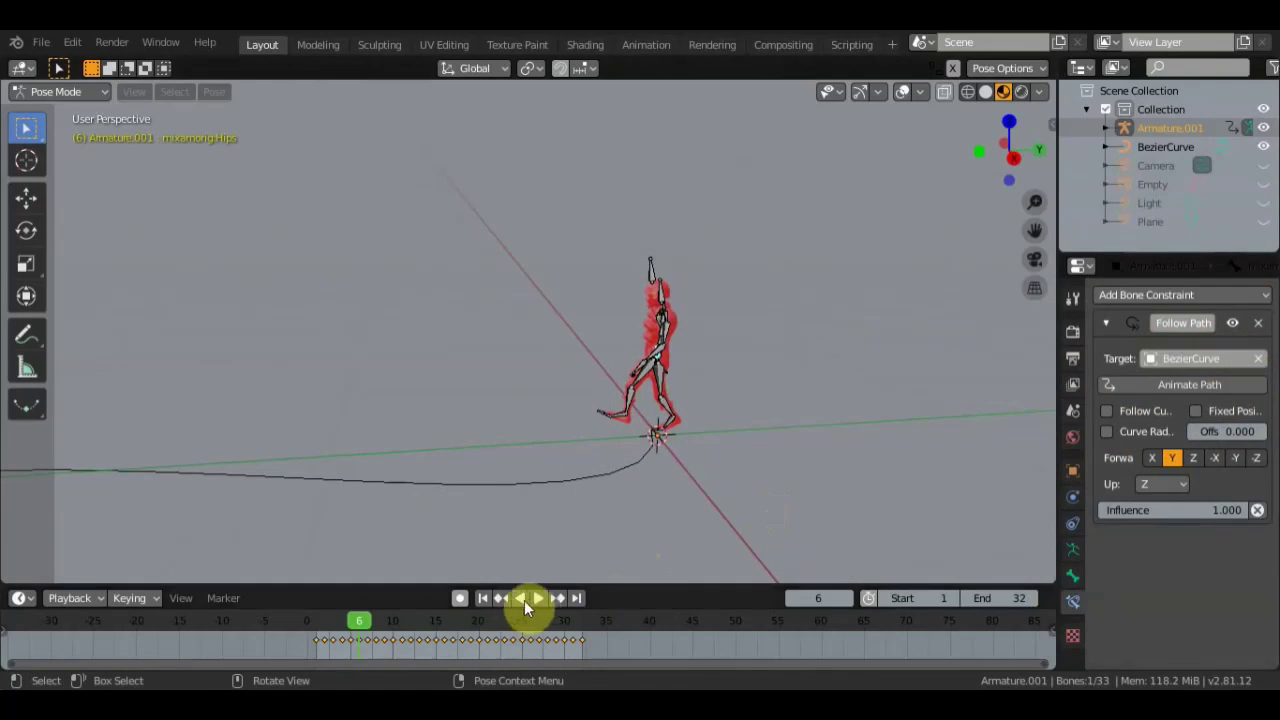
{"action": "left_click", "coordinate": [538, 596]}
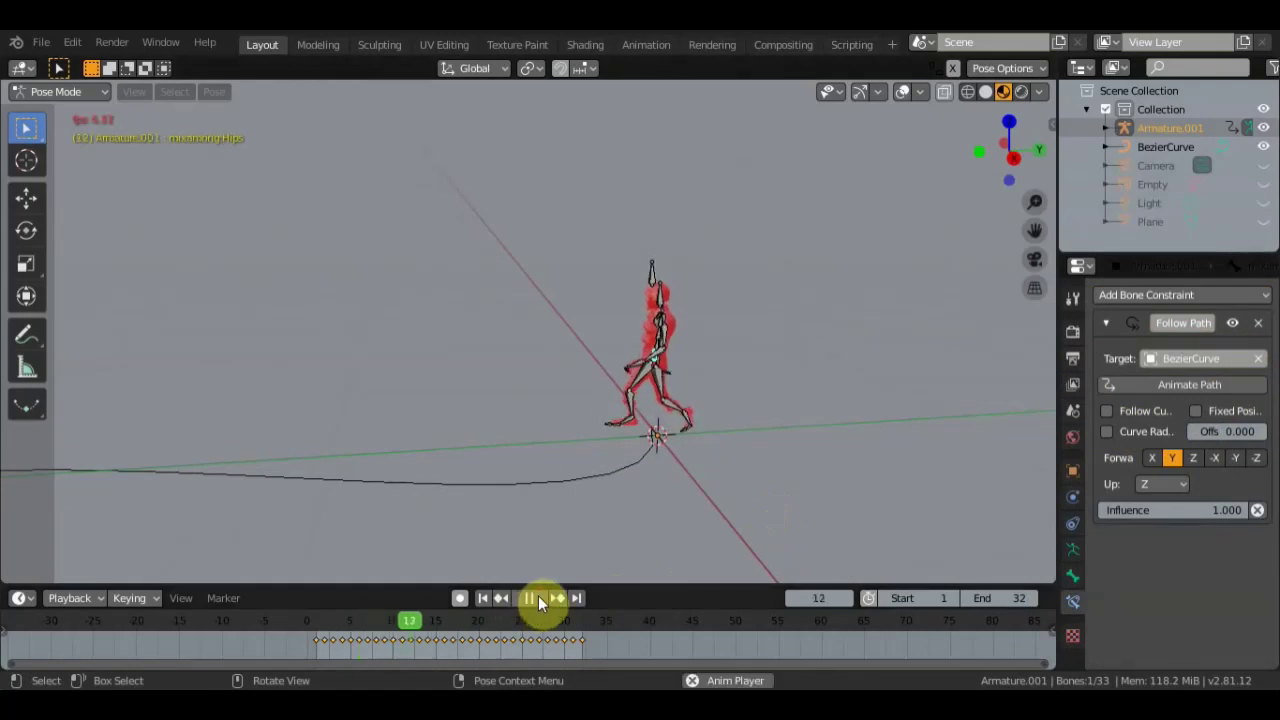
{"action": "left_click", "coordinate": [538, 597]}
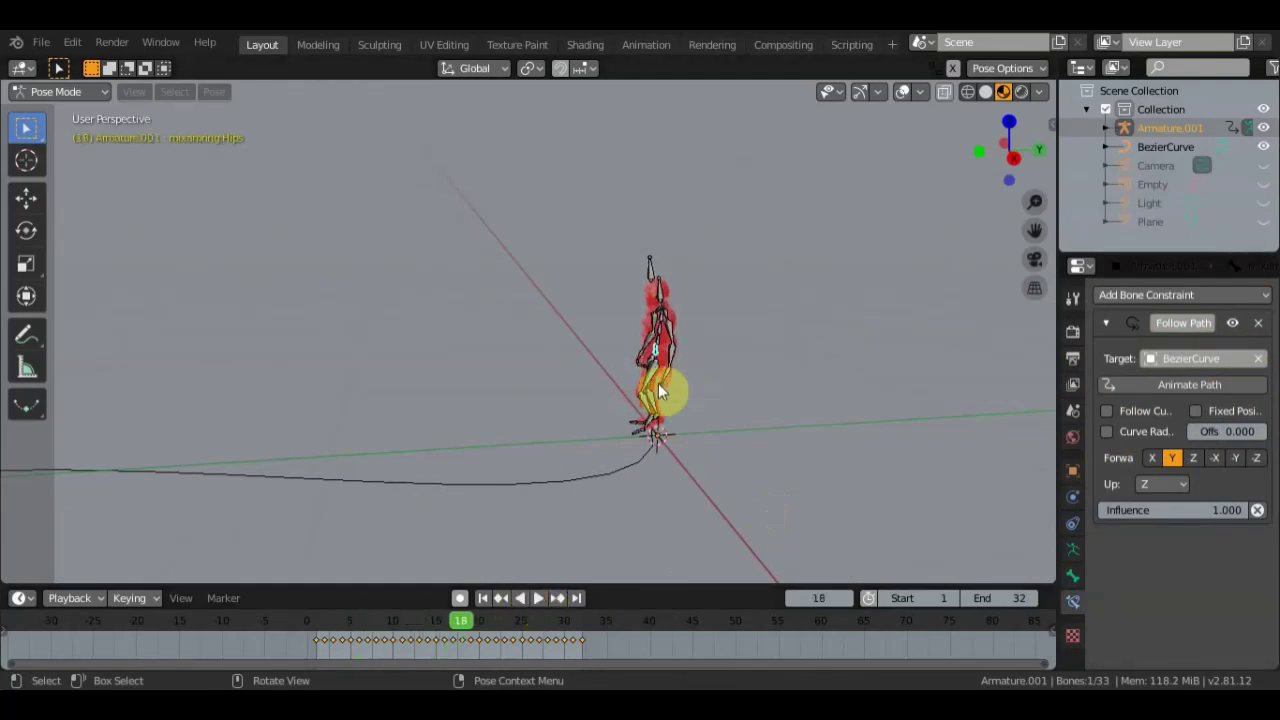
{"action": "left_click", "coordinate": [1104, 410]}
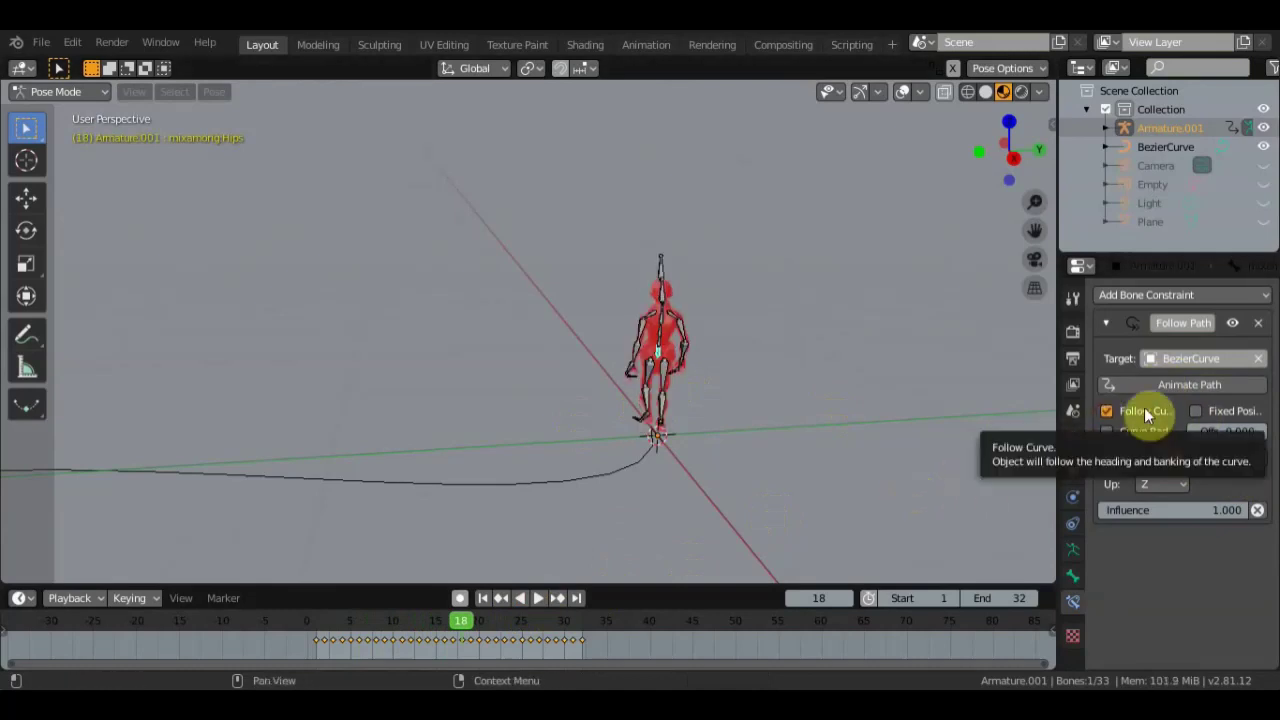
{"action": "left_click", "coordinate": [538, 598]}
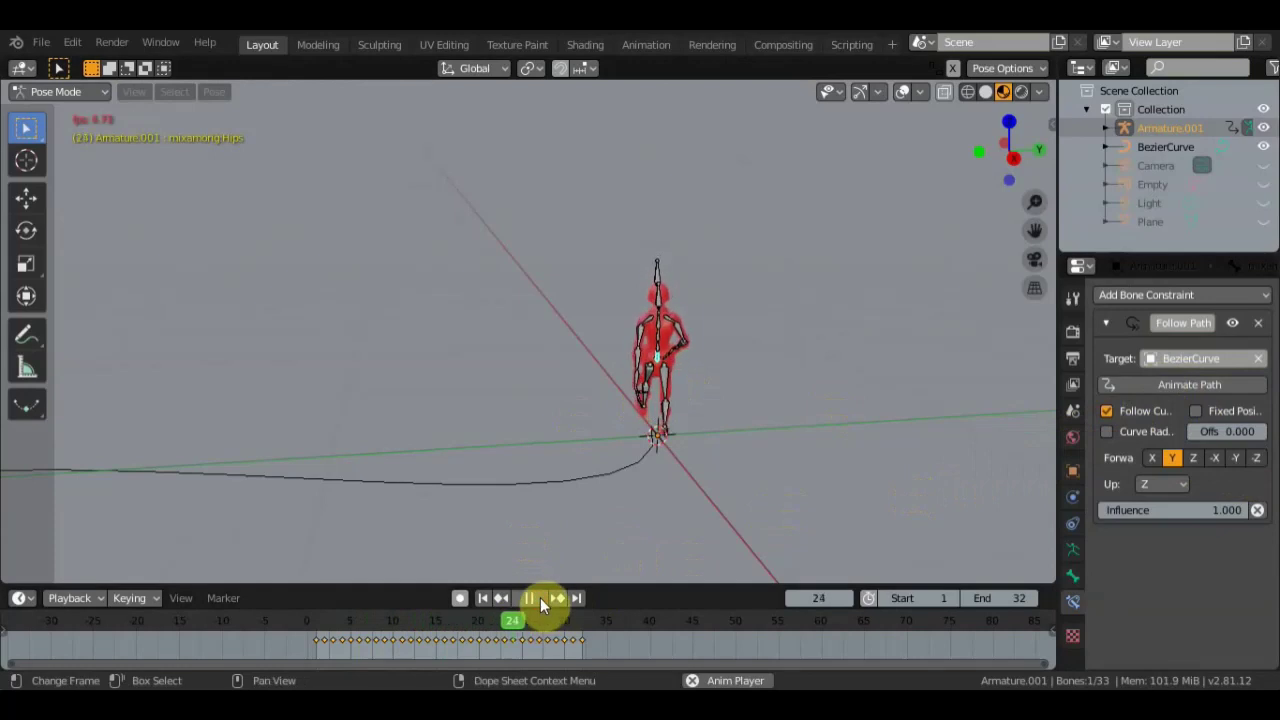
{"action": "left_click", "coordinate": [540, 597]}
- Set the Forward axis to -Y and try Up axis Y, replaying from frame 1
{"action": "left_click", "coordinate": [1236, 457]}
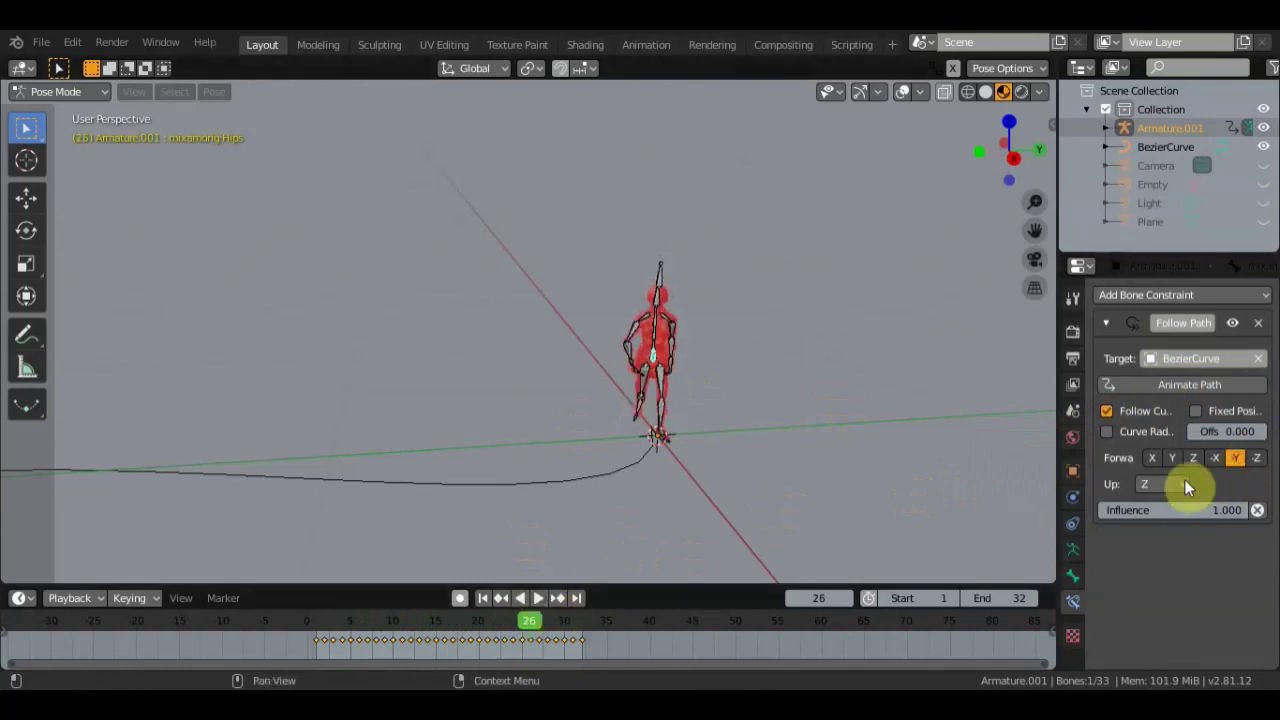
{"action": "left_click", "coordinate": [1192, 485]}
{"action": "left_click", "coordinate": [1130, 529]}
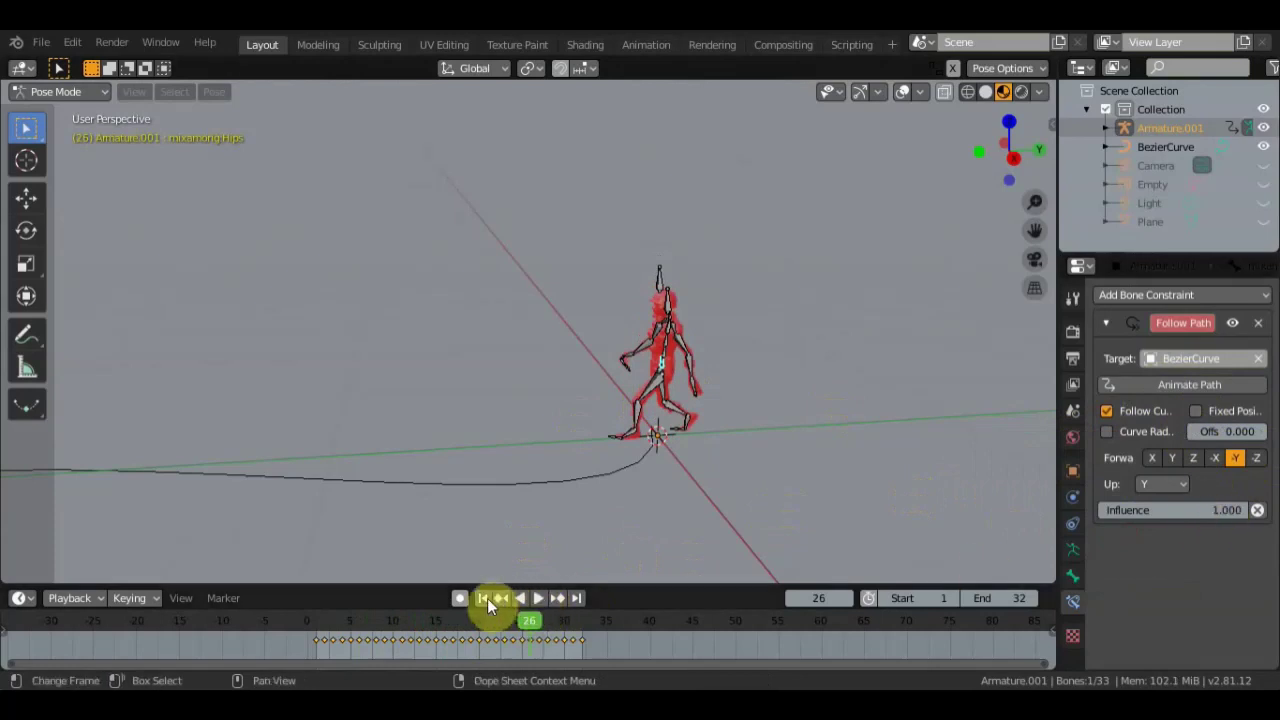
{"action": "left_click", "coordinate": [483, 598]}
{"action": "left_click", "coordinate": [539, 597]}
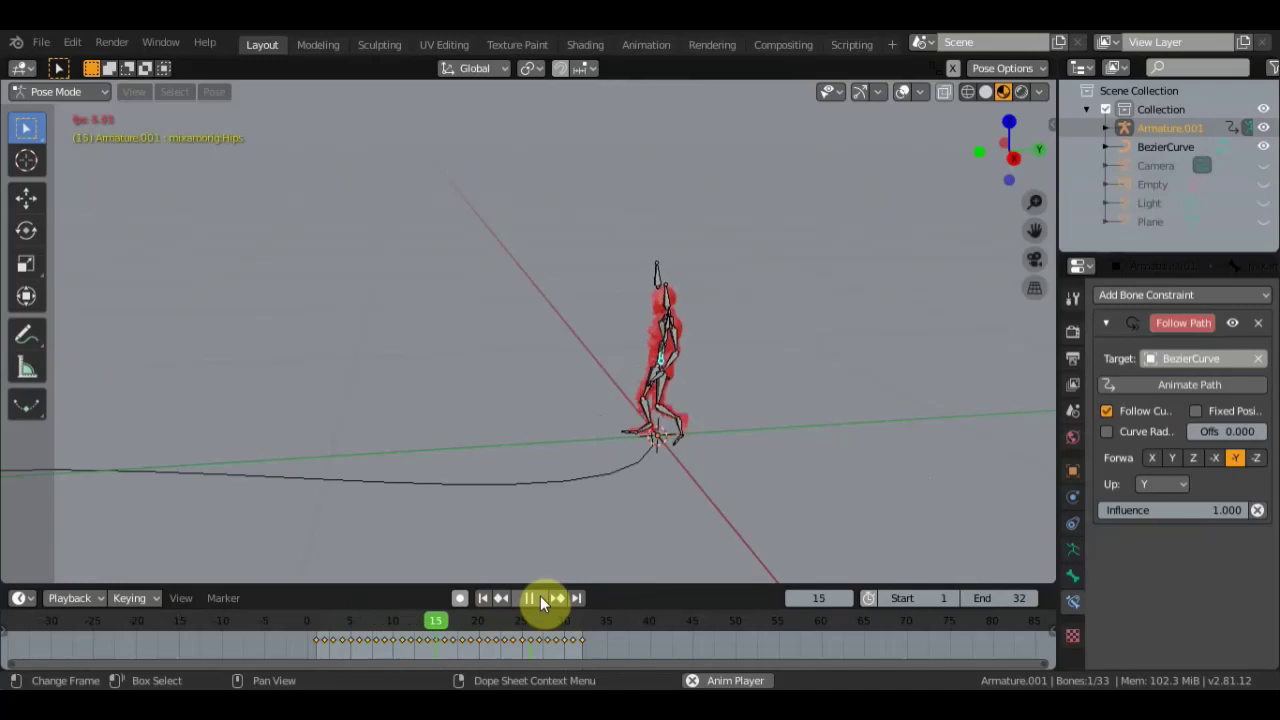
{"action": "left_click", "coordinate": [540, 596]}
{"action": "mouse_move", "coordinate": [657, 489]}
{"action": "middle_mouse_down"}
{"action": "mouse_move", "coordinate": [779, 465]}
{"action": "mouse_move", "coordinate": [749, 446]}
{"action": "mouse_move", "coordinate": [774, 449]}
{"action": "middle_mouse_up"}
{"action": "scroll", "coordinate": [745, 445], "scroll_direction": "up", "scroll_amount": 2}
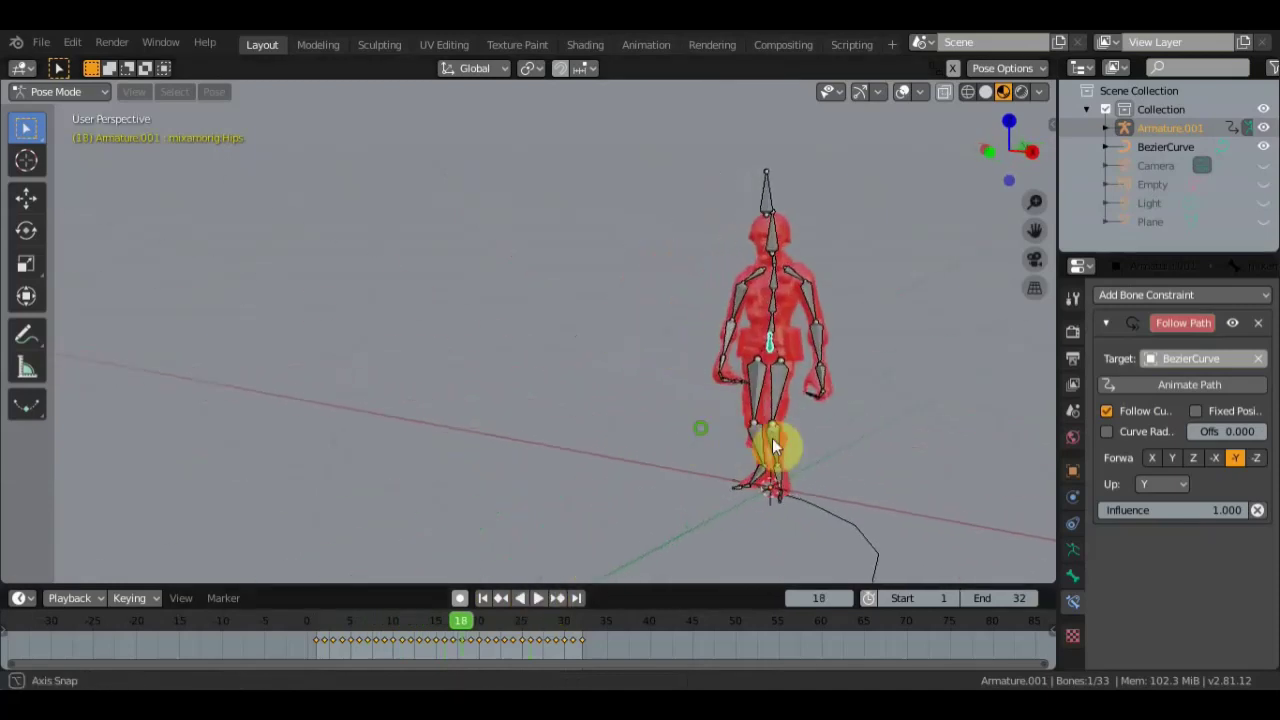
- Return the Up axis to Z and settle on Forward -Y after trying -Z
{"action": "left_click", "coordinate": [1184, 478]}
{"action": "left_click", "coordinate": [1136, 542]}
{"action": "mouse_move", "coordinate": [847, 497]}
{"action": "middle_mouse_down"}
{"action": "mouse_move", "coordinate": [813, 486]}
{"action": "mouse_move", "coordinate": [722, 509]}
{"action": "middle_mouse_up"}
{"action": "left_click", "coordinate": [540, 598]}
{"action": "key", "text": "space"}
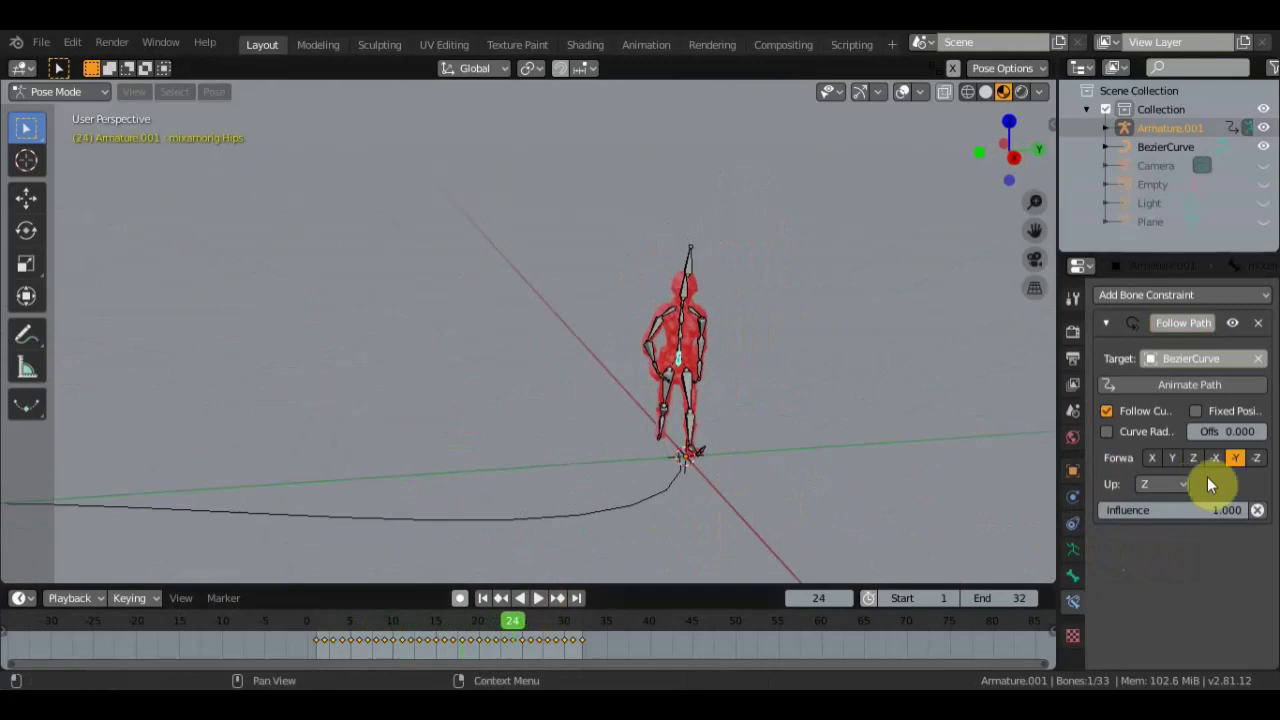
{"action": "left_click", "coordinate": [1256, 458]}
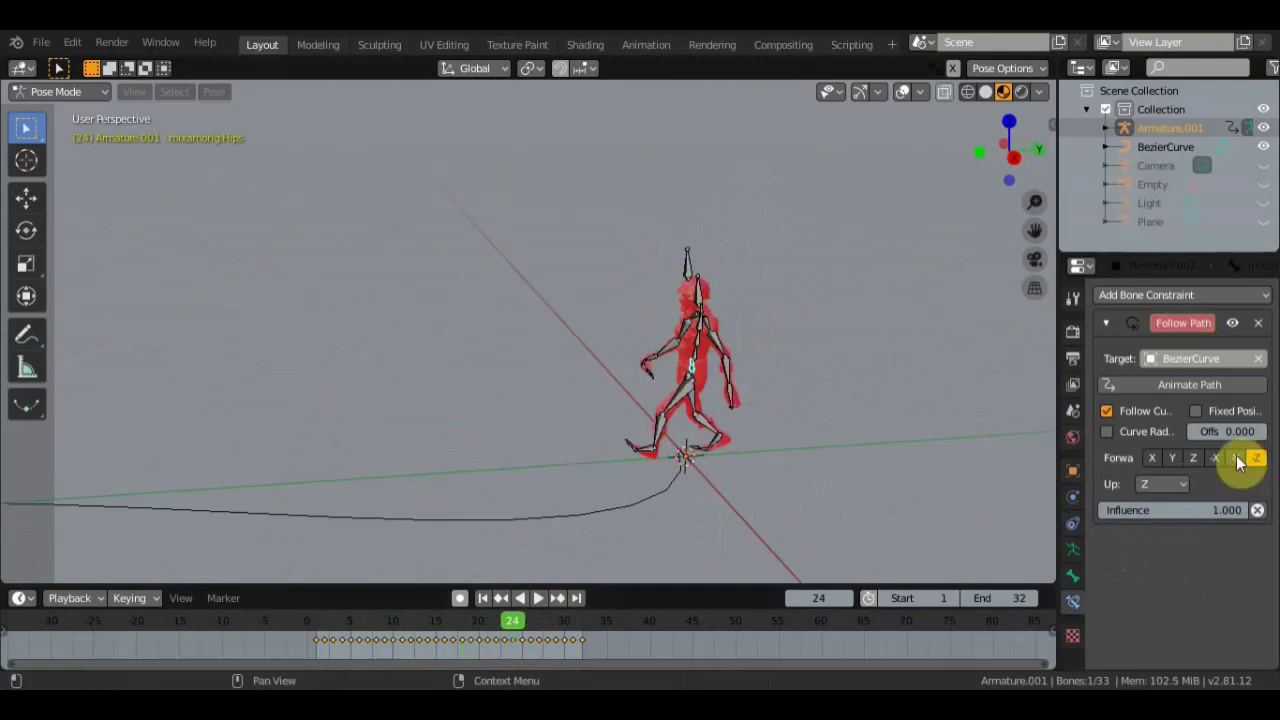
{"action": "left_click", "coordinate": [1237, 460]}
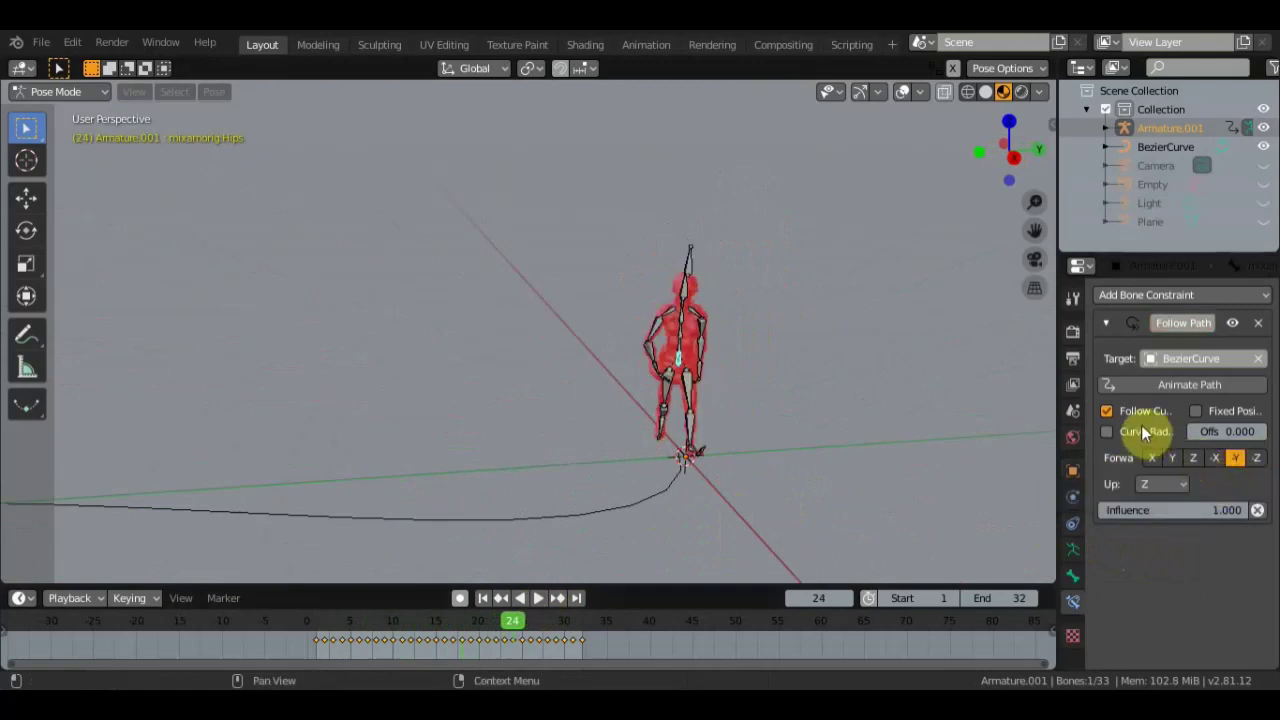
{"action": "left_click", "coordinate": [1177, 383]}
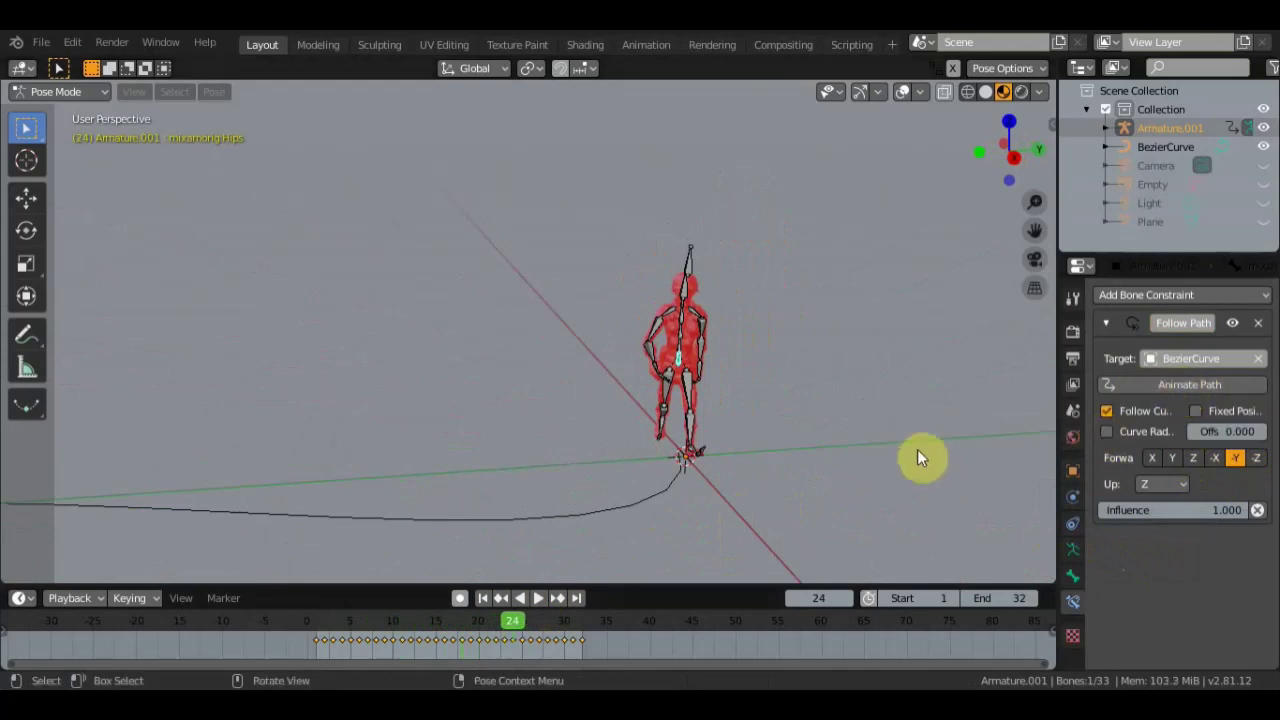
{"action": "left_click", "coordinate": [536, 597]}
{"action": "scroll", "coordinate": [570, 530], "scroll_direction": "down", "scroll_amount": 5}
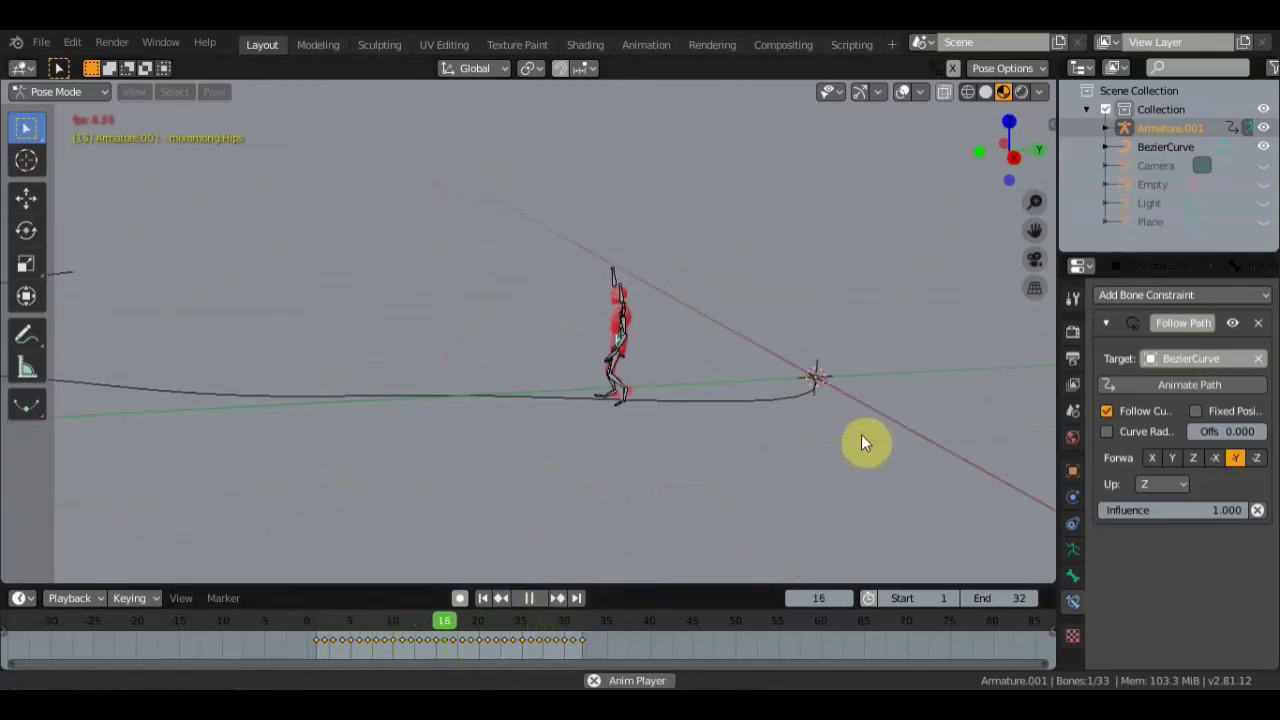
{"action": "middle_click_drag", "start_coordinate": [942, 441], "coordinate": [92, 428], "text": "shift"}
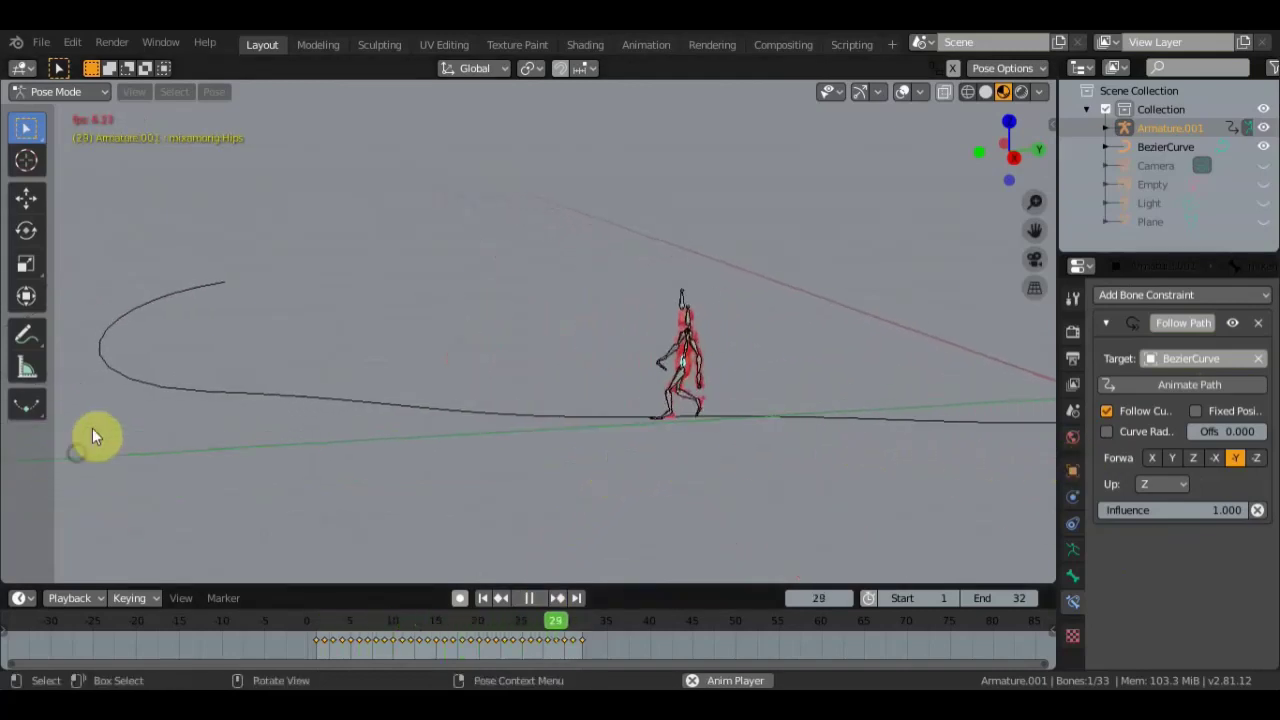
{"action": "left_click", "coordinate": [535, 598]}
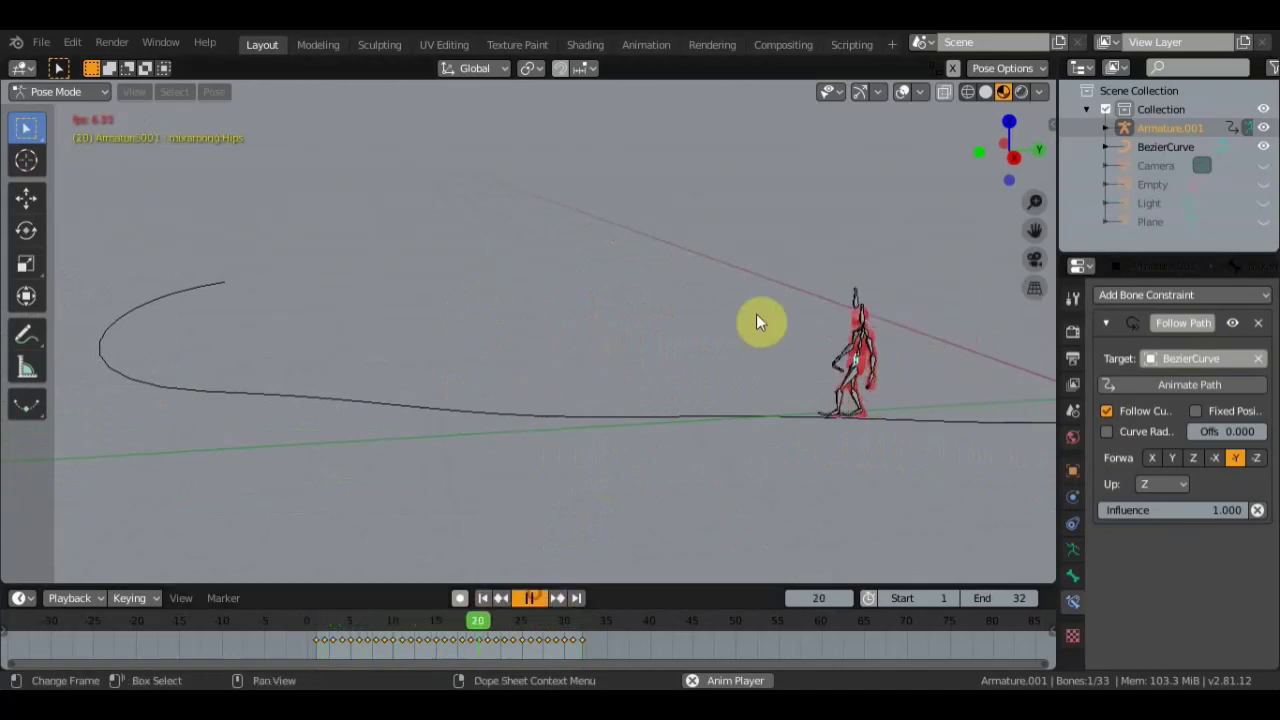
{"action": "mouse_move", "coordinate": [816, 468]}
{"action": "middle_mouse_down", "text": "shift"}
{"action": "mouse_move", "coordinate": [607, 472]}
{"action": "mouse_move", "coordinate": [668, 420]}
{"action": "mouse_move", "coordinate": [720, 425]}
{"action": "middle_mouse_up", "text": "shift"}
{"action": "scroll", "coordinate": [607, 472], "scroll_direction": "up", "scroll_amount": 3}
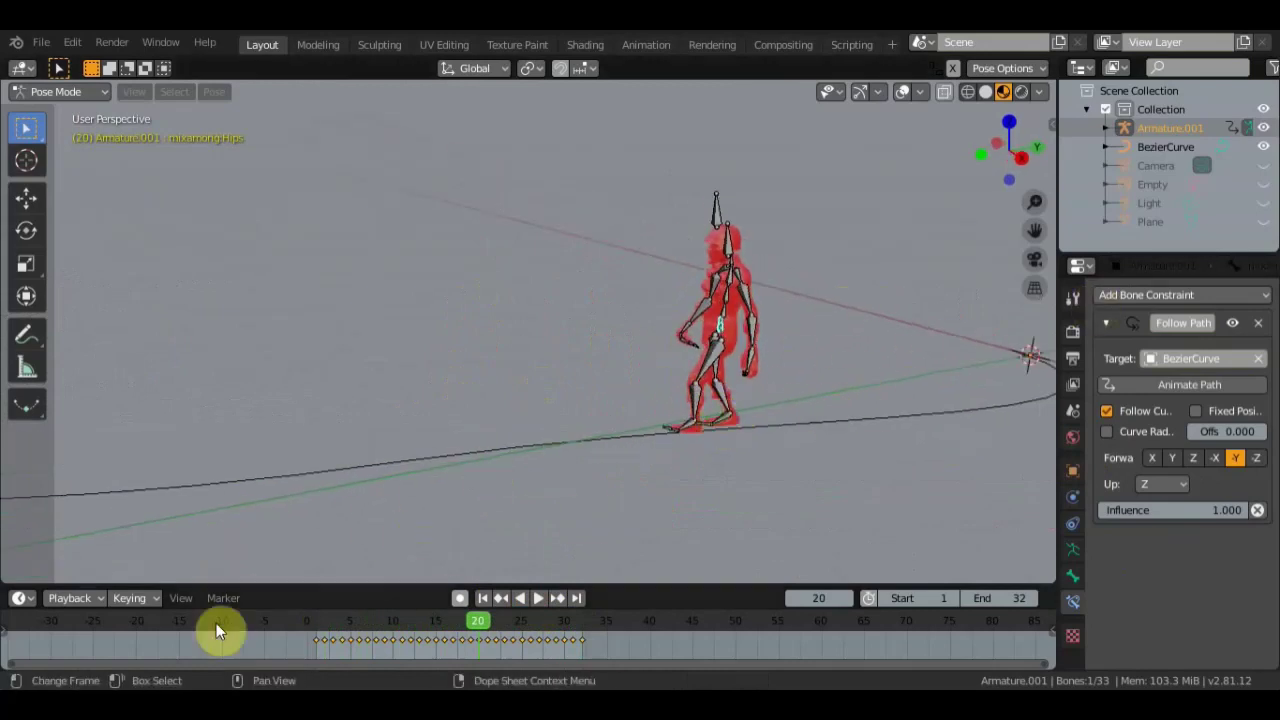
- Turn the Timeline into an enlarged Nonlinear Animation editor and push down the Armature.001 action
{"action": "left_click", "coordinate": [20, 598]}
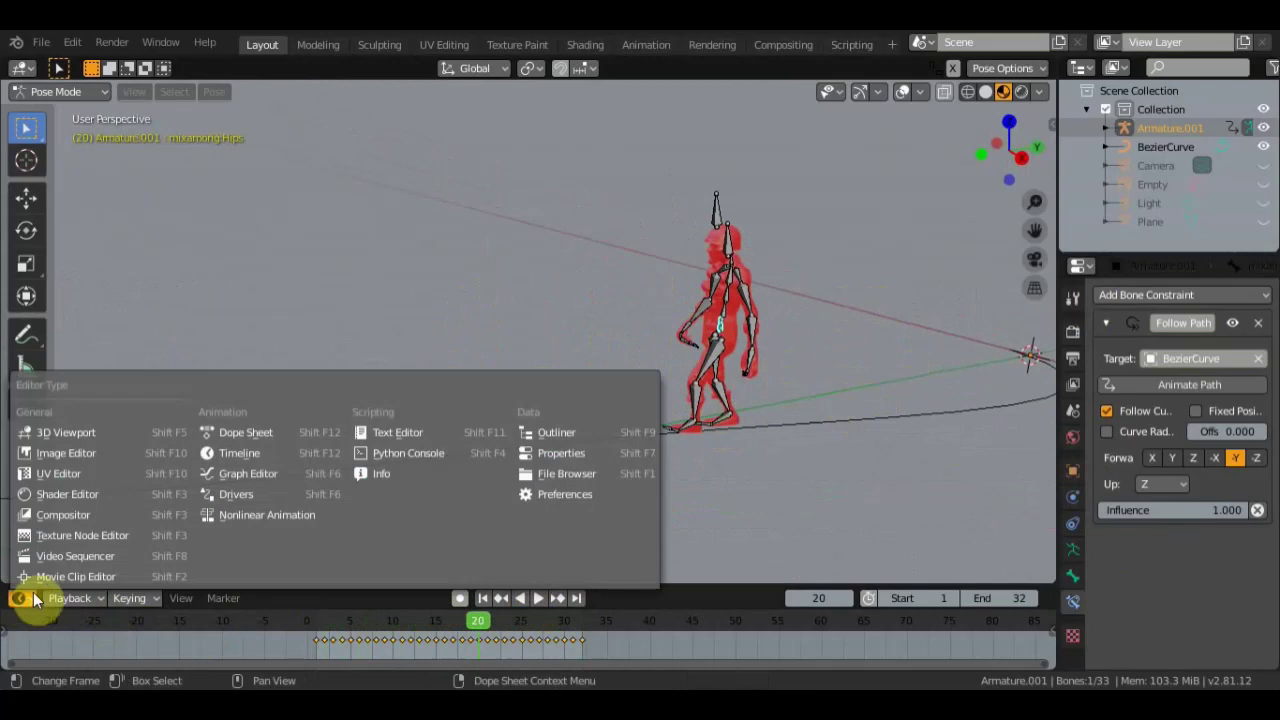
{"action": "left_click", "coordinate": [240, 521]}
{"action": "left_click_drag", "start_coordinate": [402, 588], "coordinate": [429, 393]}
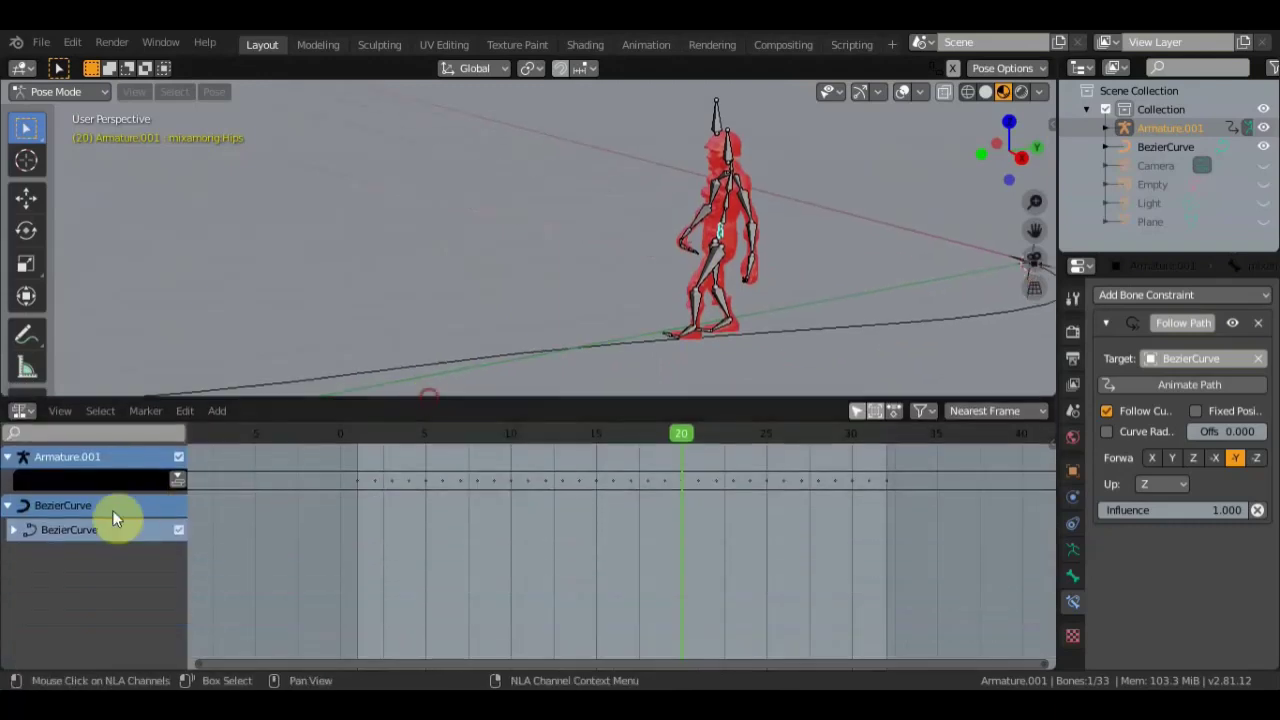
{"action": "left_click", "coordinate": [175, 479]}
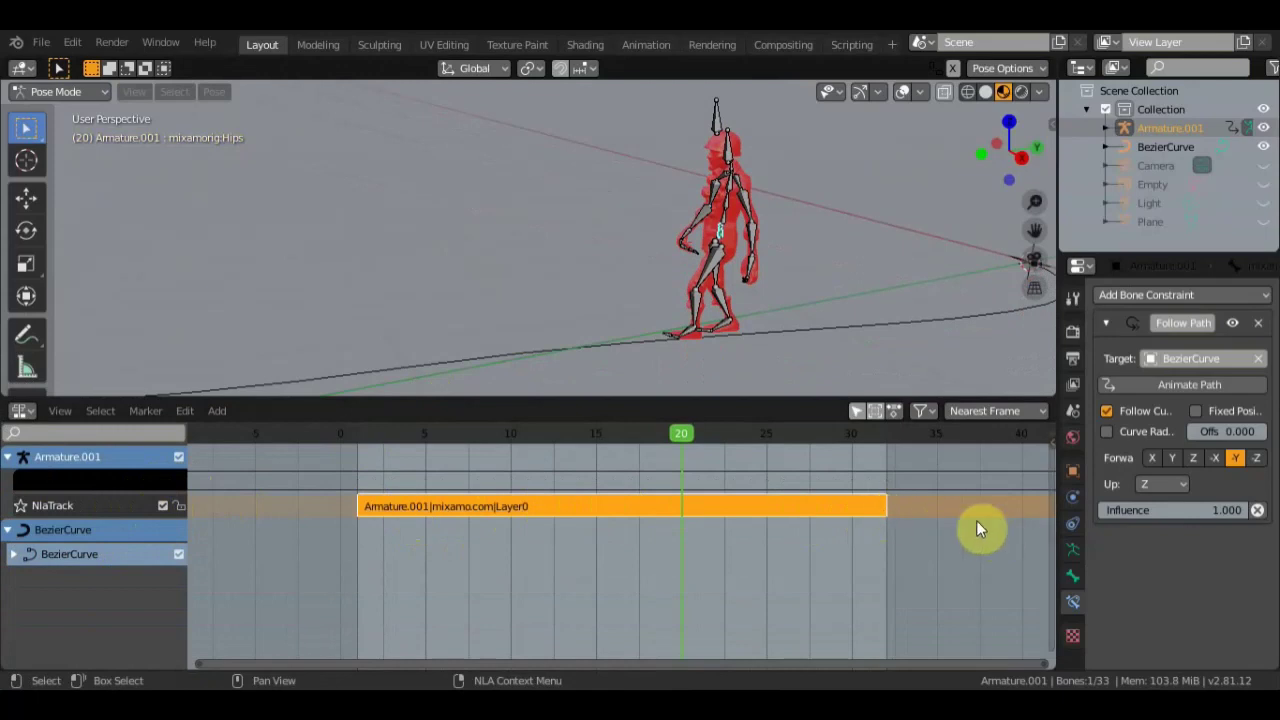
- Open the NLA sidebar with N and scroll to the strip's Action Clip settings
{"action": "key", "text": "n"}
{"action": "scroll", "coordinate": [971, 523], "scroll_direction": "down", "scroll_amount": 2}
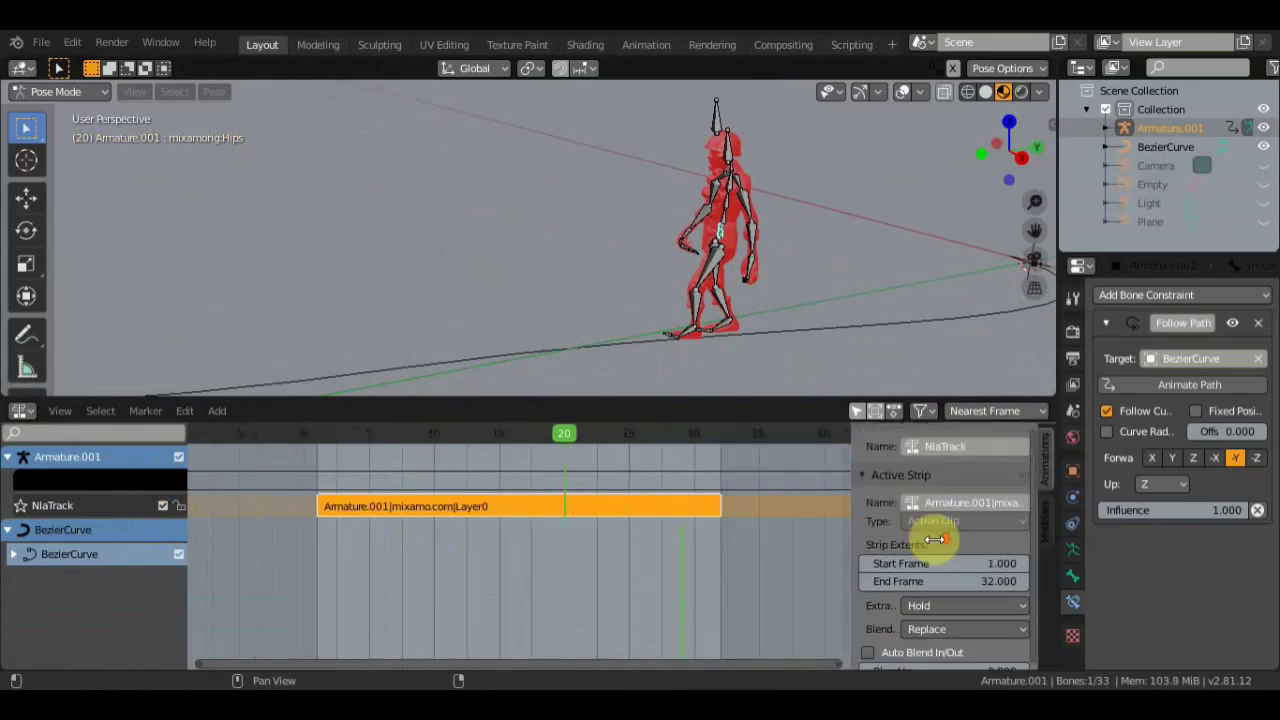
{"action": "scroll", "coordinate": [933, 539], "scroll_direction": "down", "scroll_amount": 3}
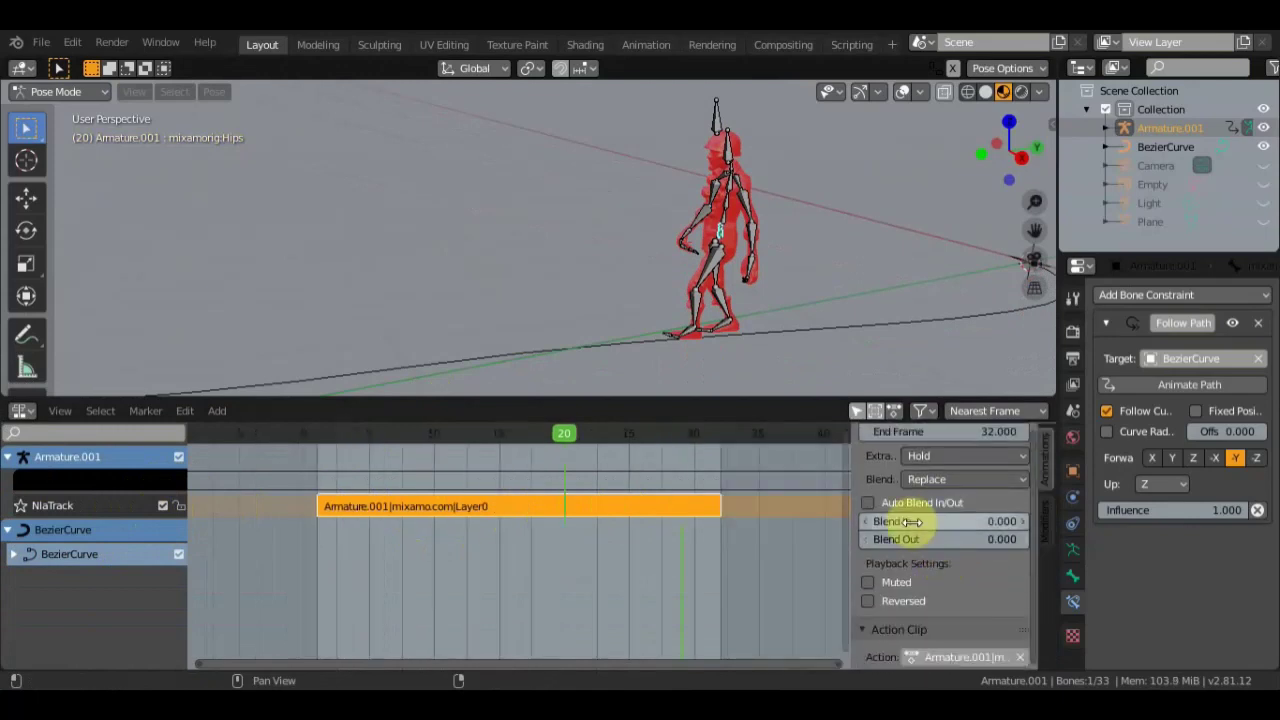
{"action": "scroll", "coordinate": [945, 532], "scroll_direction": "down", "scroll_amount": 3}
{"action": "scroll", "coordinate": [966, 591], "scroll_direction": "down", "scroll_amount": 2}
{"action": "scroll", "coordinate": [980, 549], "scroll_direction": "up", "scroll_amount": 6}
{"action": "scroll", "coordinate": [978, 548], "scroll_direction": "up", "scroll_amount": 3}
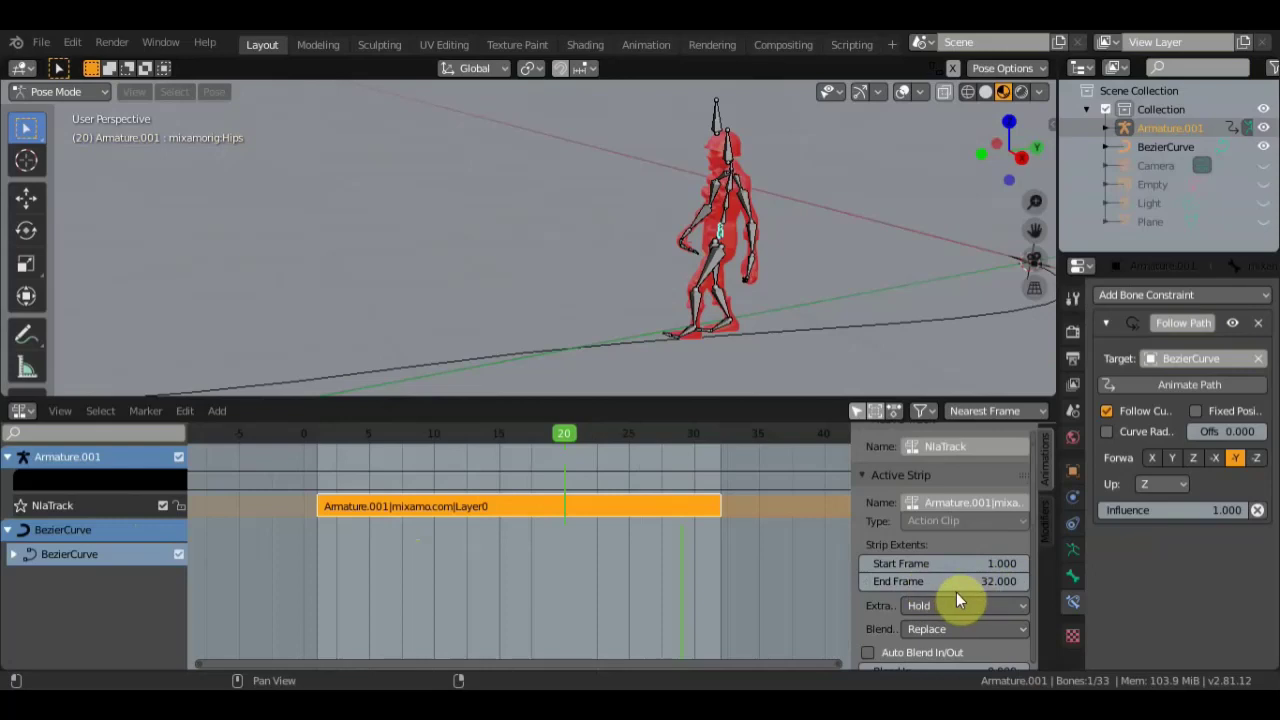
{"action": "scroll", "coordinate": [966, 572], "scroll_direction": "down", "scroll_amount": 6}
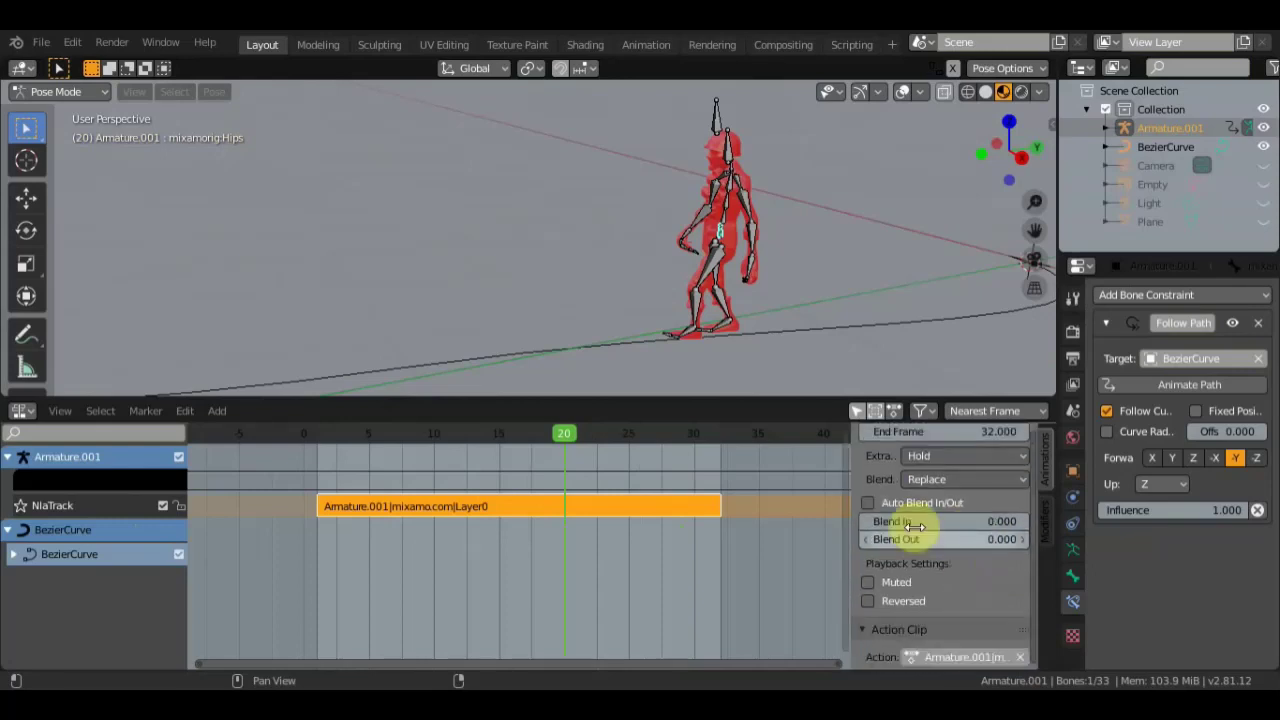
{"action": "scroll", "coordinate": [938, 540], "scroll_direction": "down", "scroll_amount": 3}
{"action": "scroll", "coordinate": [952, 588], "scroll_direction": "down", "scroll_amount": 1}
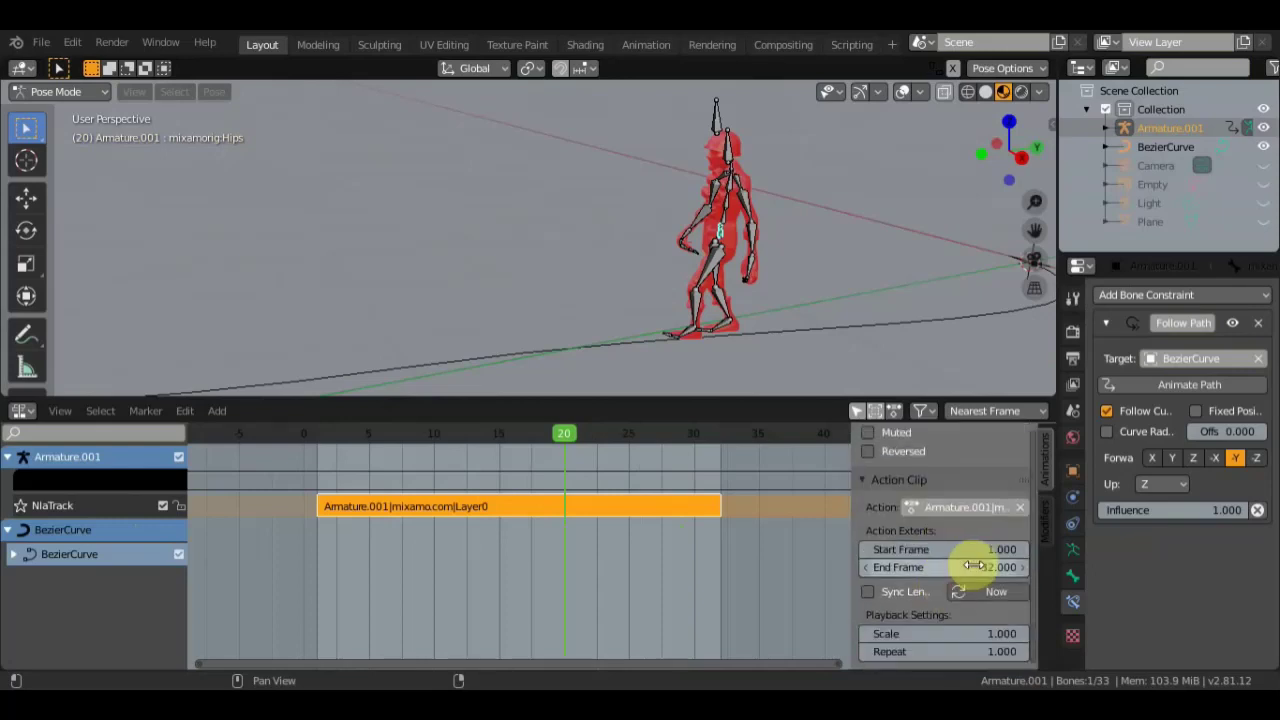
{"action": "scroll", "coordinate": [932, 578], "scroll_direction": "down", "scroll_amount": 2}
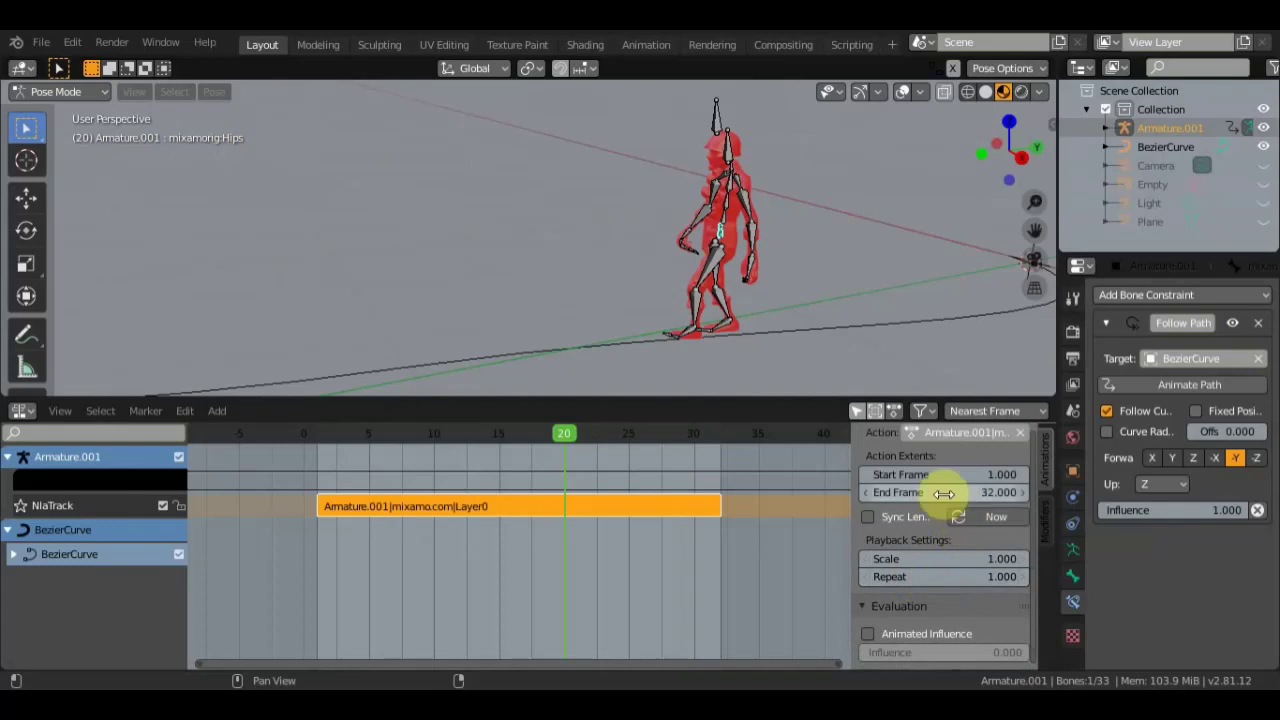
{"action": "scroll", "coordinate": [948, 582], "scroll_direction": "down", "scroll_amount": 1}
{"action": "scroll", "coordinate": [944, 580], "scroll_direction": "up", "scroll_amount": 1}
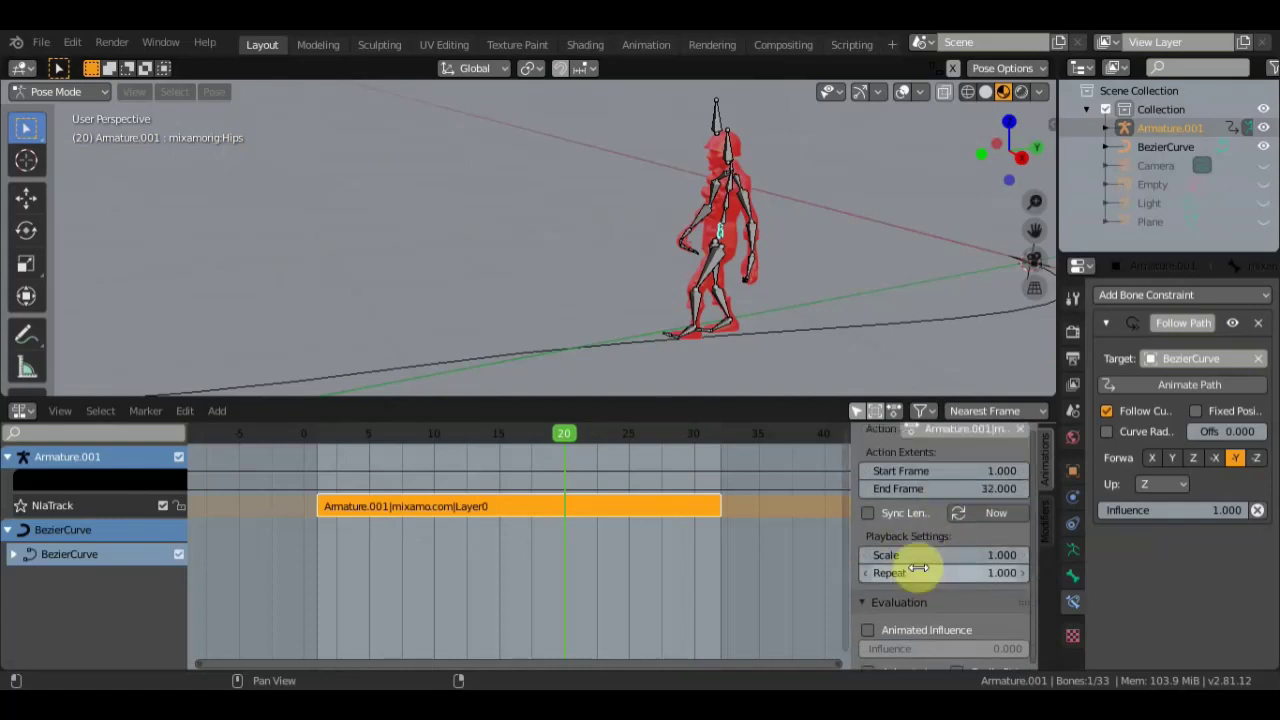
{"action": "scroll", "coordinate": [940, 515], "scroll_direction": "up", "scroll_amount": 1}
{"action": "scroll", "coordinate": [943, 521], "scroll_direction": "down", "scroll_amount": 1}
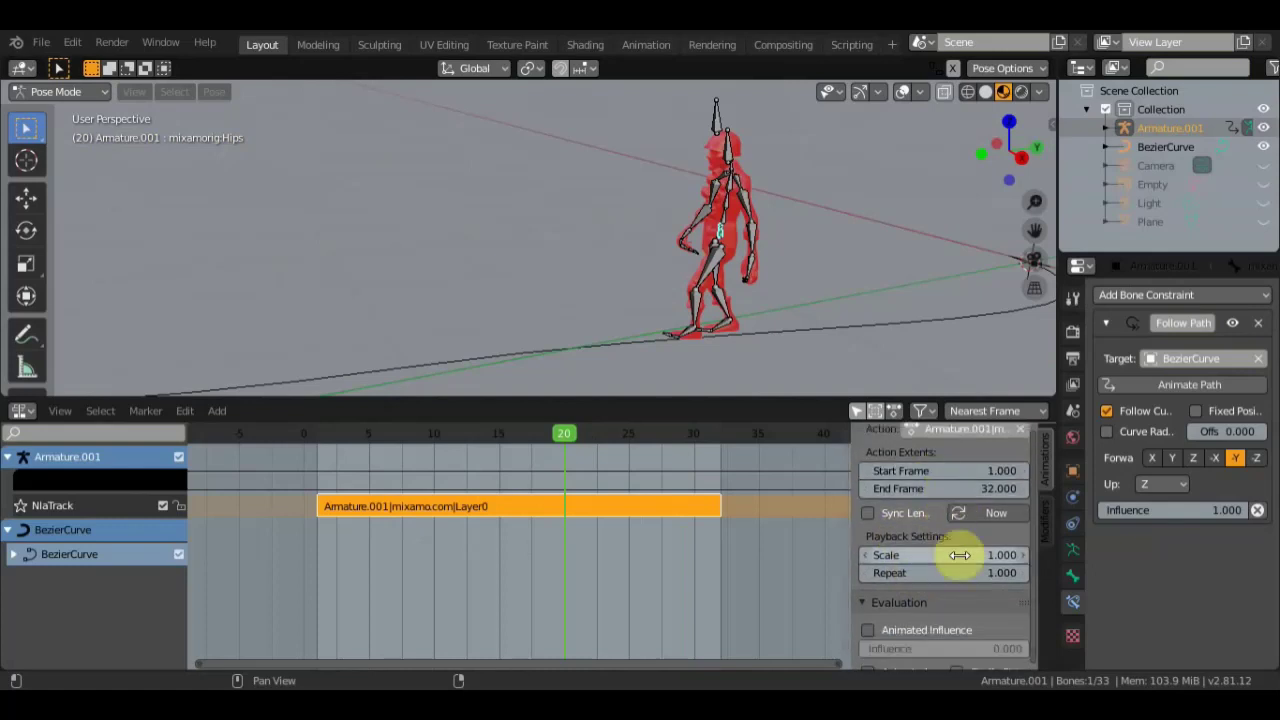
- Set the walk strip's Repeat to 8.6 and Scale to 0.1, then preview playback
{"action": "mouse_move", "coordinate": [960, 573]}
{"action": "left_mouse_down"}
{"action": "mouse_move", "coordinate": [1000, 573]}
{"action": "mouse_move", "coordinate": [907, 593]}
{"action": "left_mouse_up"}
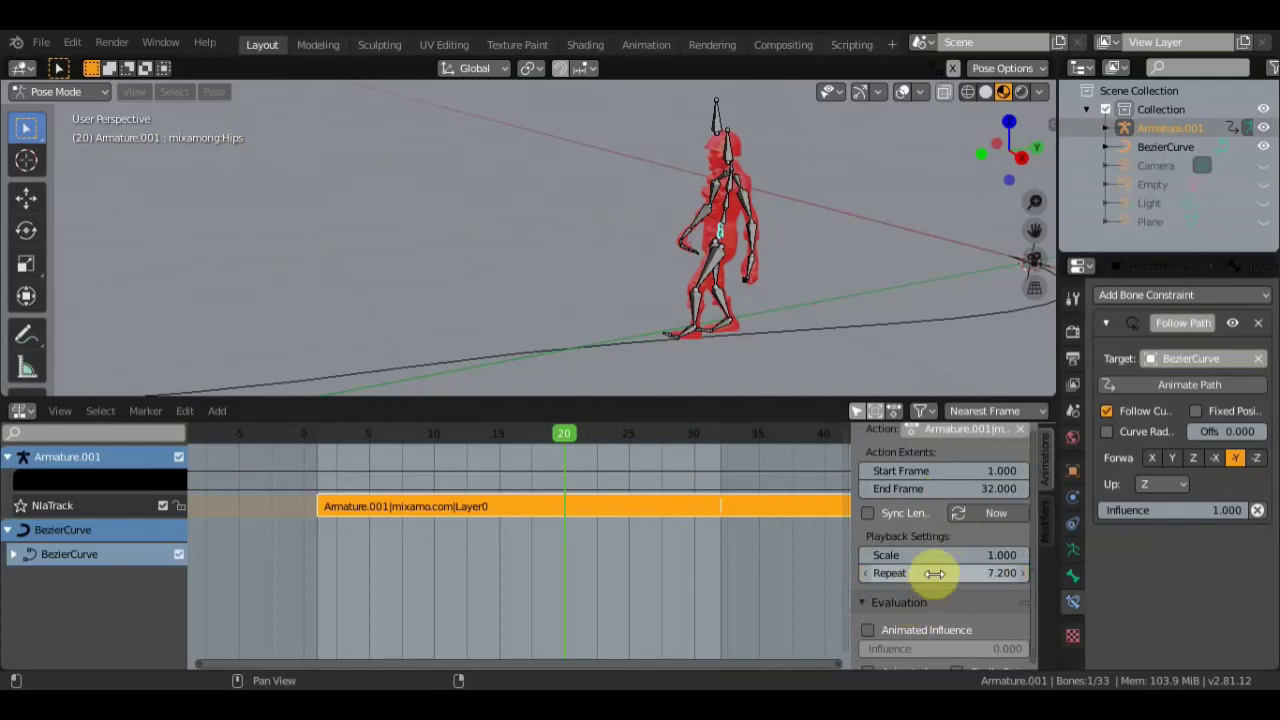
{"action": "mouse_move", "coordinate": [928, 555]}
{"action": "left_mouse_down"}
{"action": "mouse_move", "coordinate": [890, 555]}
{"action": "mouse_move", "coordinate": [948, 555]}
{"action": "left_mouse_up"}
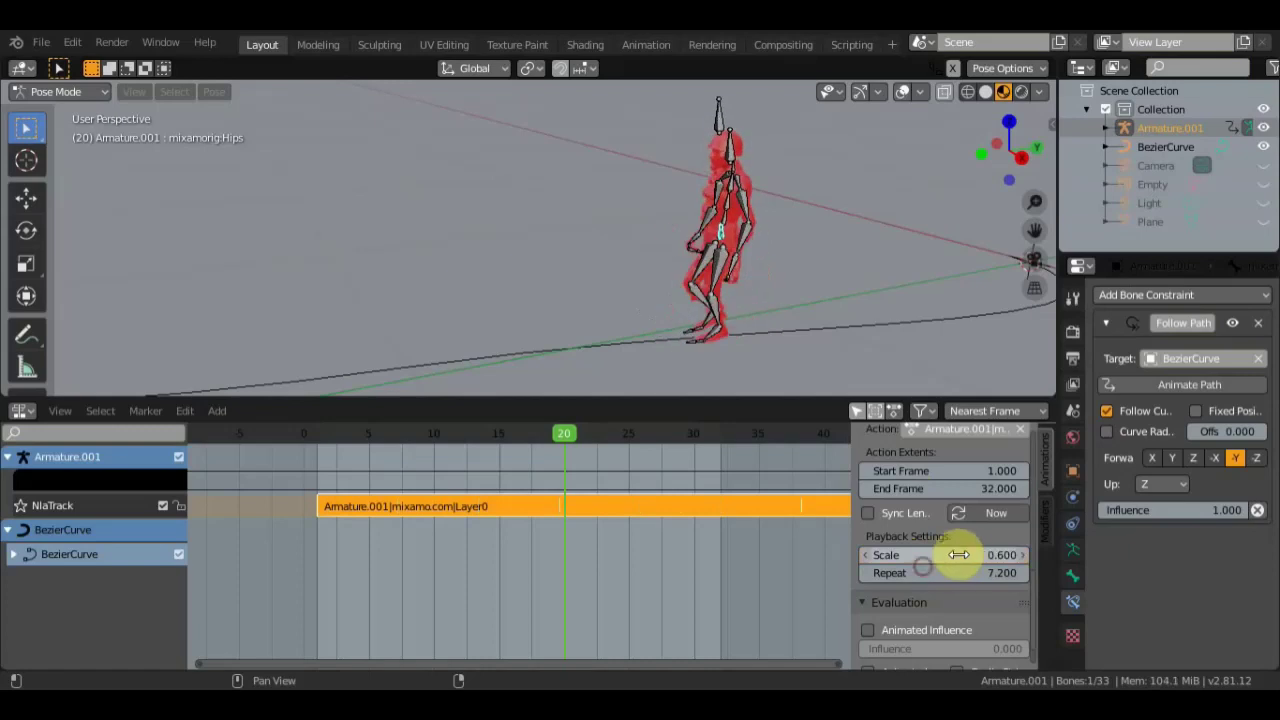
{"action": "left_click", "coordinate": [982, 556]}
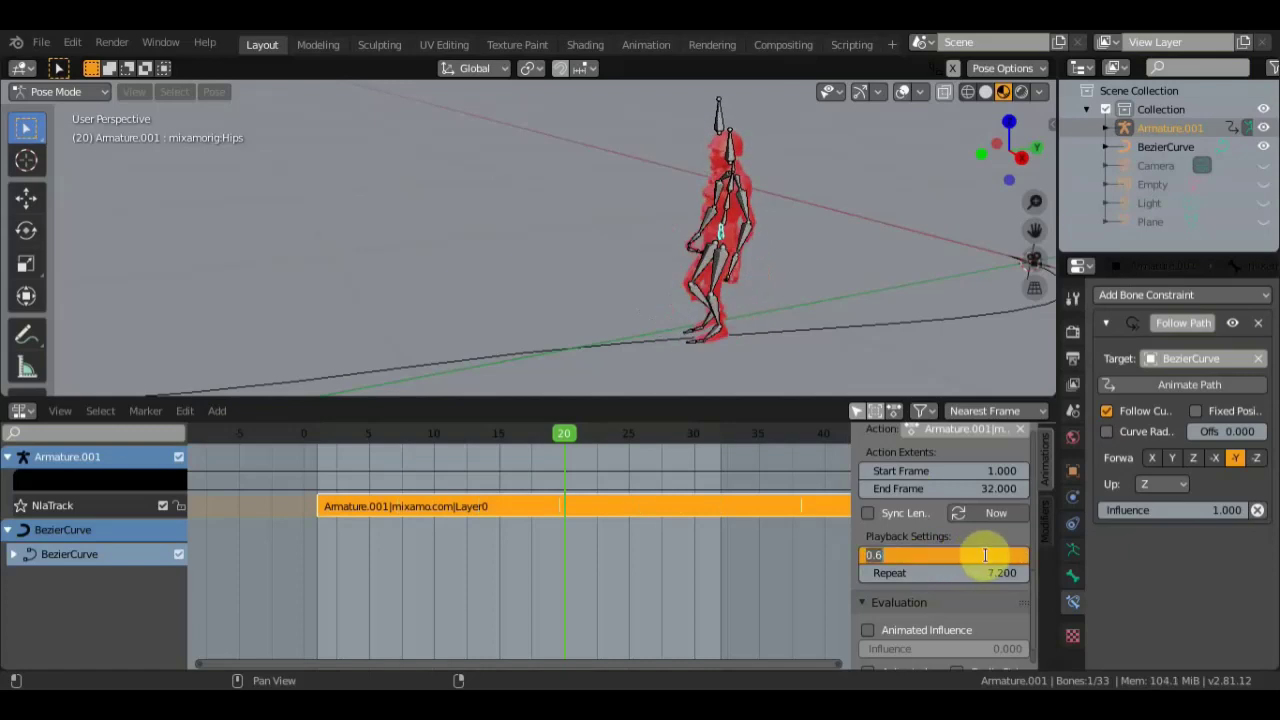
{"action": "type", "text": "5"}
{"action": "type", "text": "0.200"}
{"action": "key", "text": "Return"}
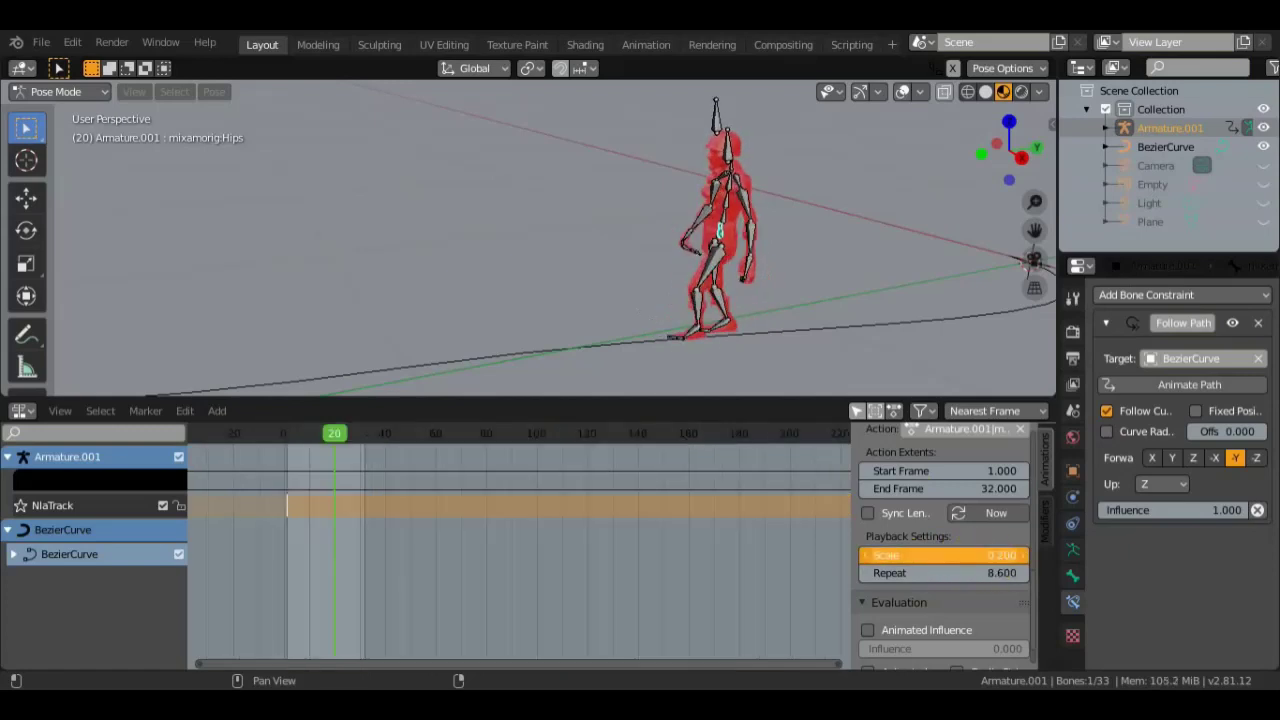
{"action": "left_click", "coordinate": [867, 555]}
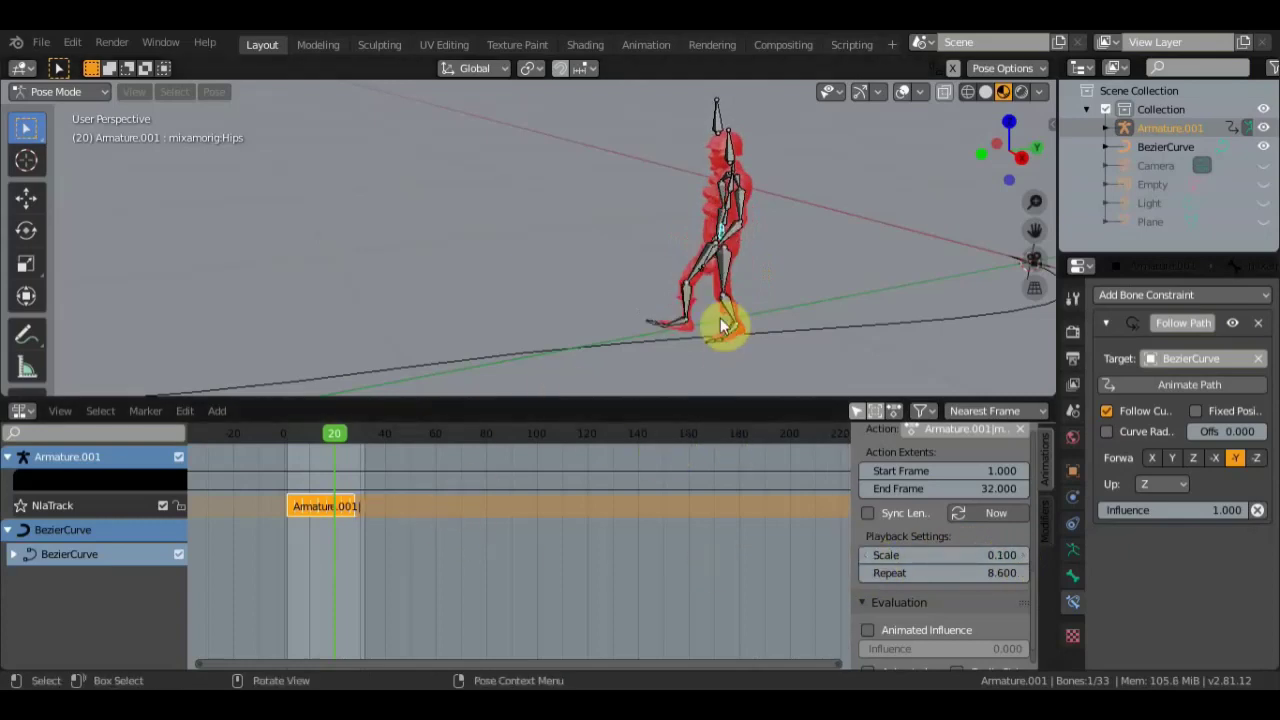
{"action": "key", "text": "space"}
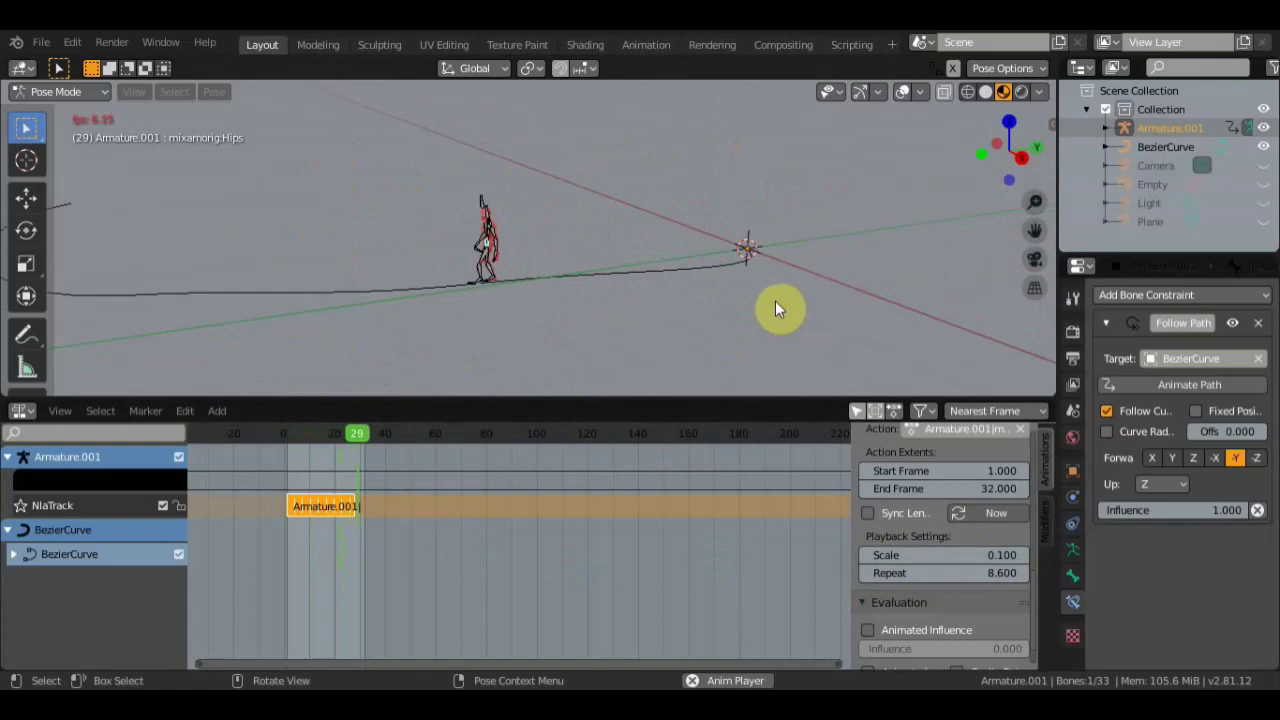
- Zoom out the NLA view and drag the walk strip's end to about frame 200
{"action": "key", "text": "space"}
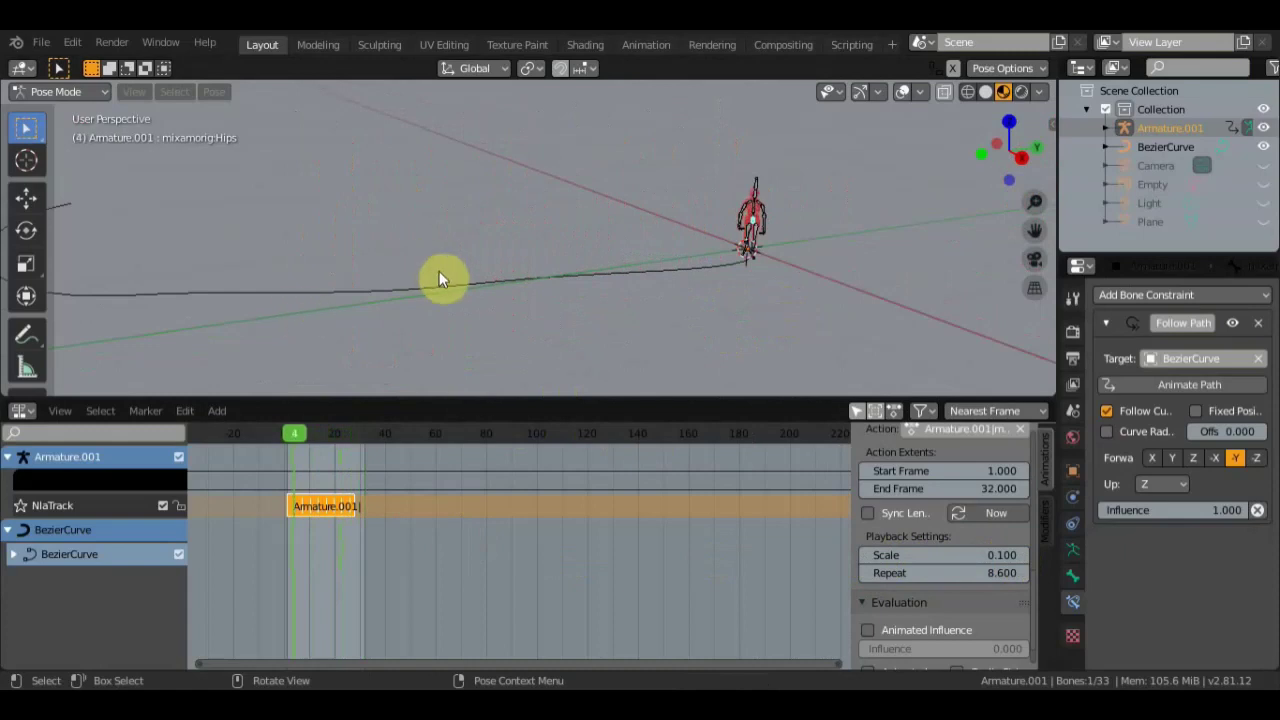
{"action": "scroll", "coordinate": [532, 497], "scroll_direction": "down", "scroll_amount": 1}
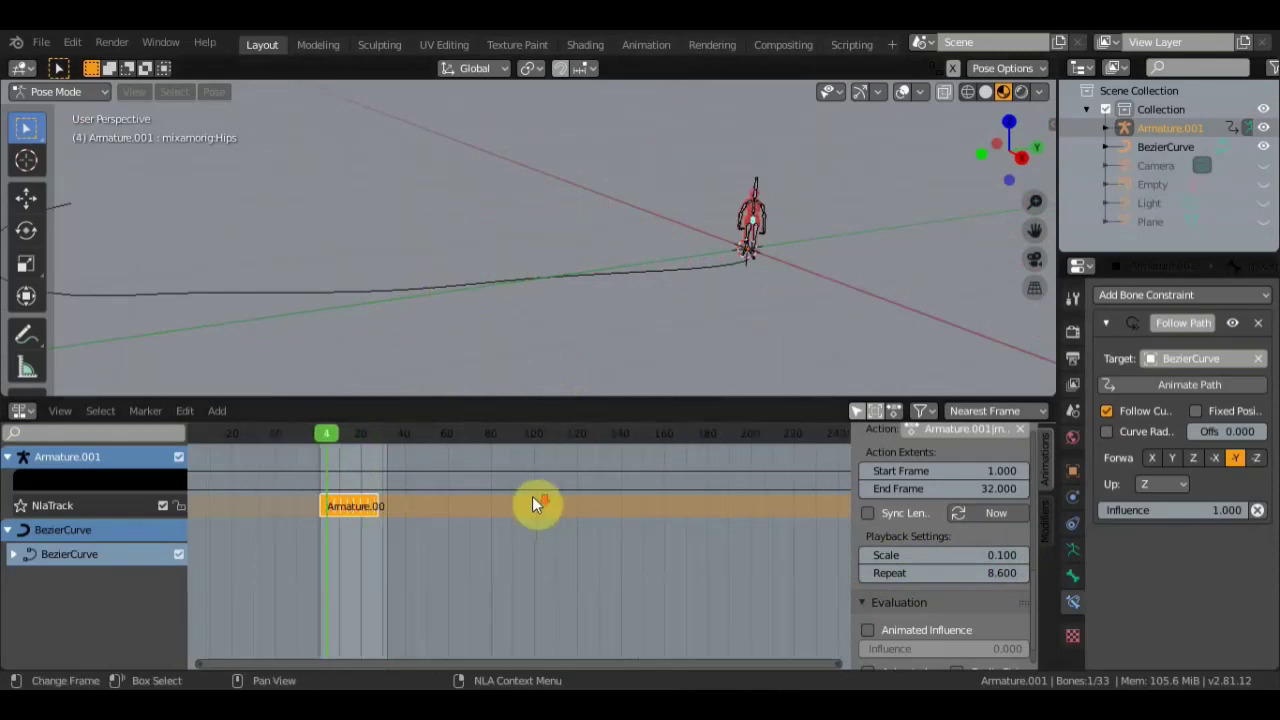
{"action": "scroll", "coordinate": [531, 497], "scroll_direction": "down", "scroll_amount": 1}
{"action": "scroll", "coordinate": [545, 498], "scroll_direction": "down", "scroll_amount": 1}
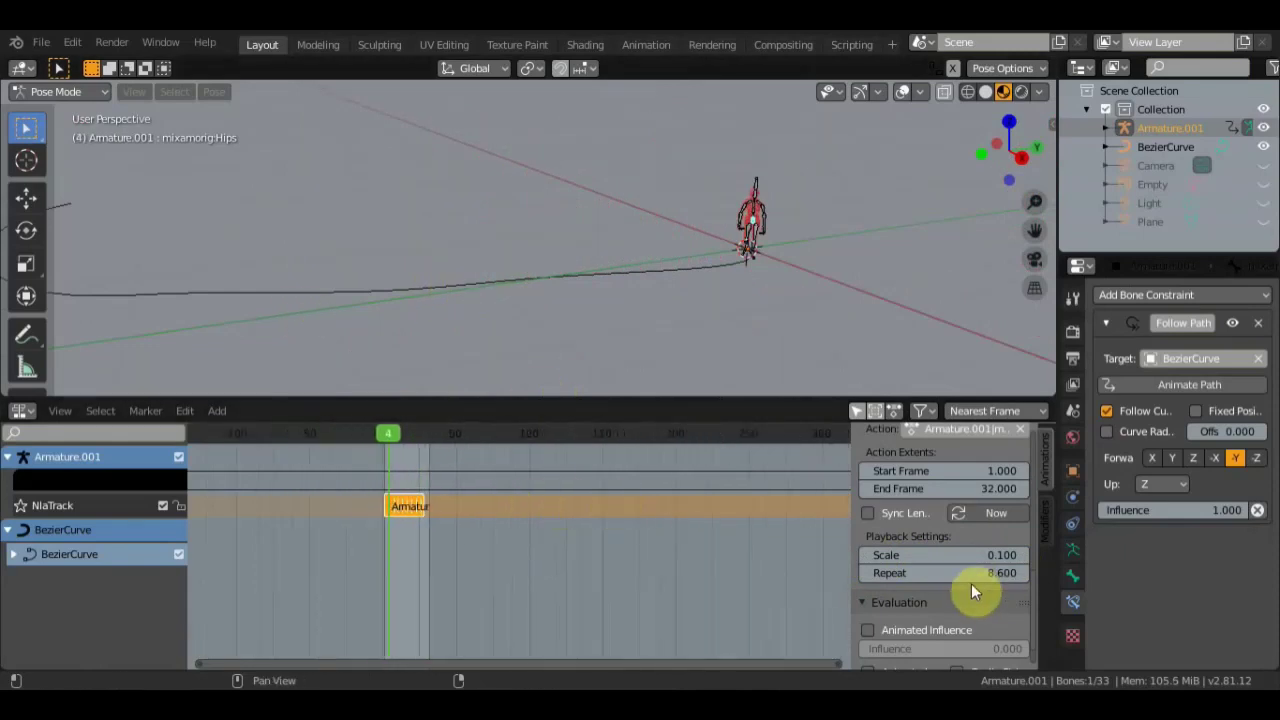
{"action": "left_click_drag", "start_coordinate": [972, 581], "coordinate": [995, 581]}
{"action": "key", "text": "space"}
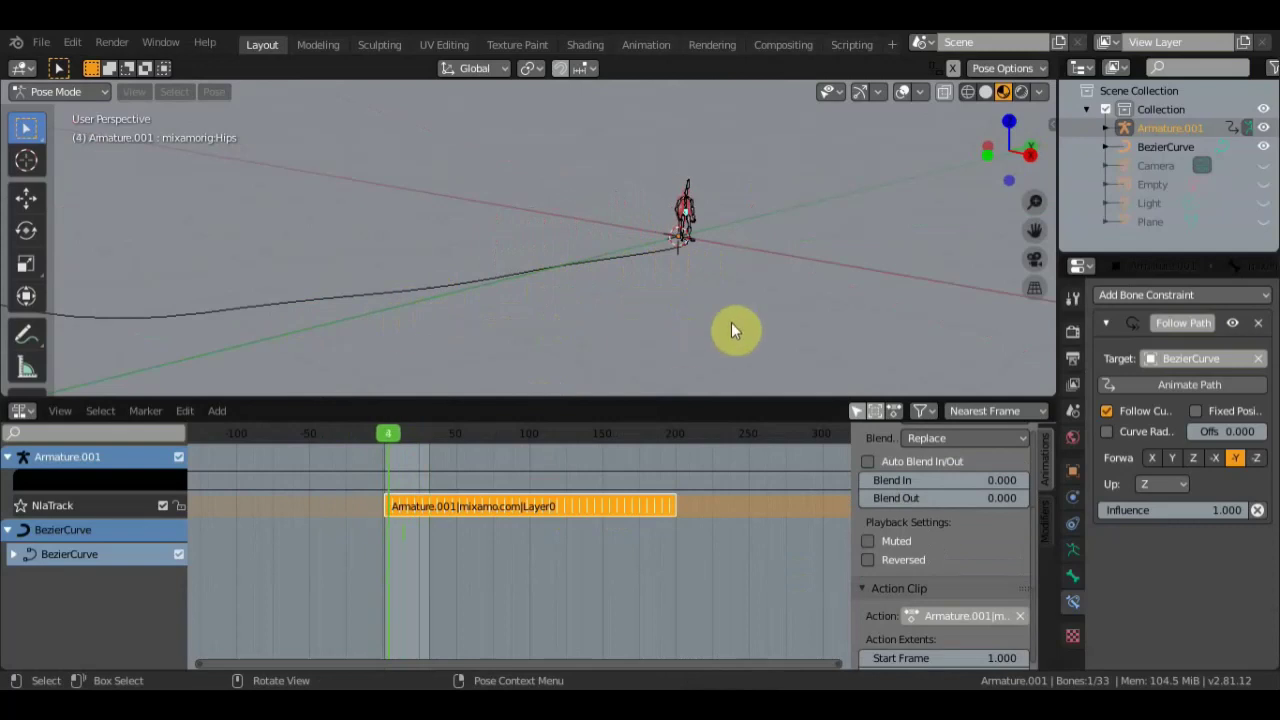
- Return to Object Mode and select the BezierCurve path
{"action": "left_click", "coordinate": [76, 93]}
{"action": "left_click", "coordinate": [80, 112]}
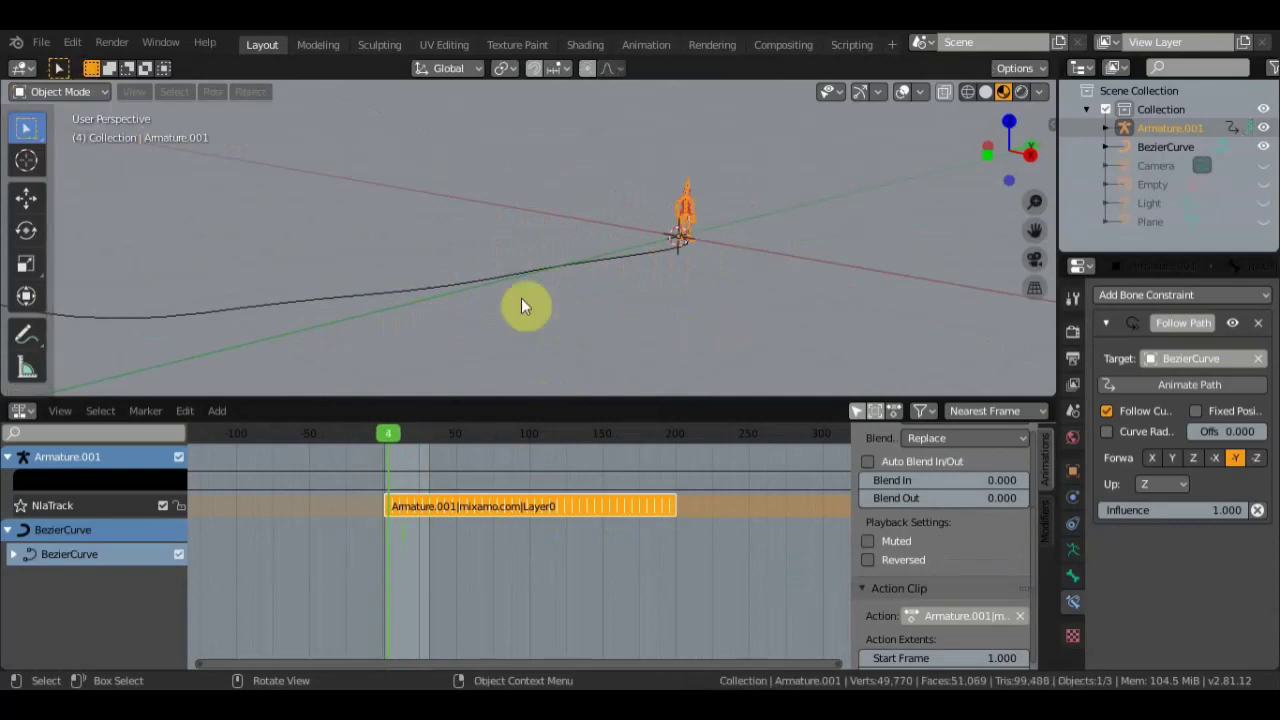
{"action": "left_click", "coordinate": [623, 262]}
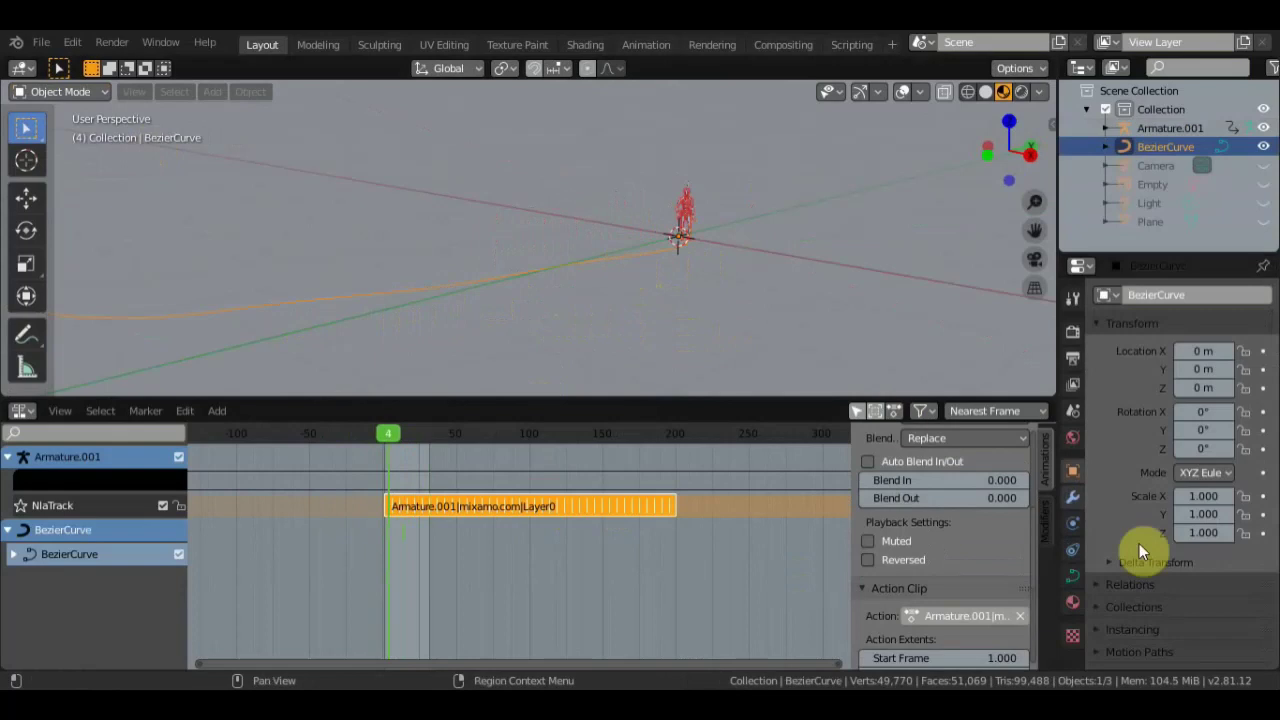
- Change the curve's Path Animation Frames from 100 to 32 and play to check
{"action": "left_click", "coordinate": [1072, 576]}
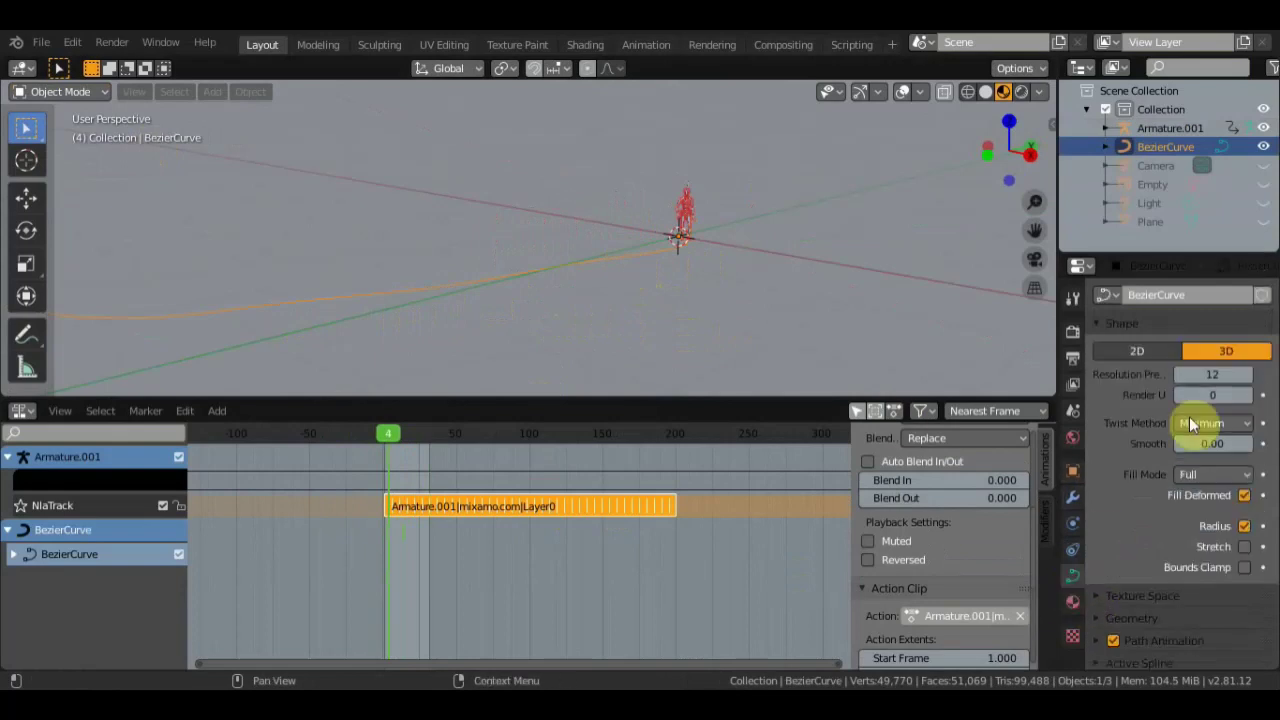
{"action": "scroll", "coordinate": [1185, 590], "scroll_direction": "down", "scroll_amount": 3}
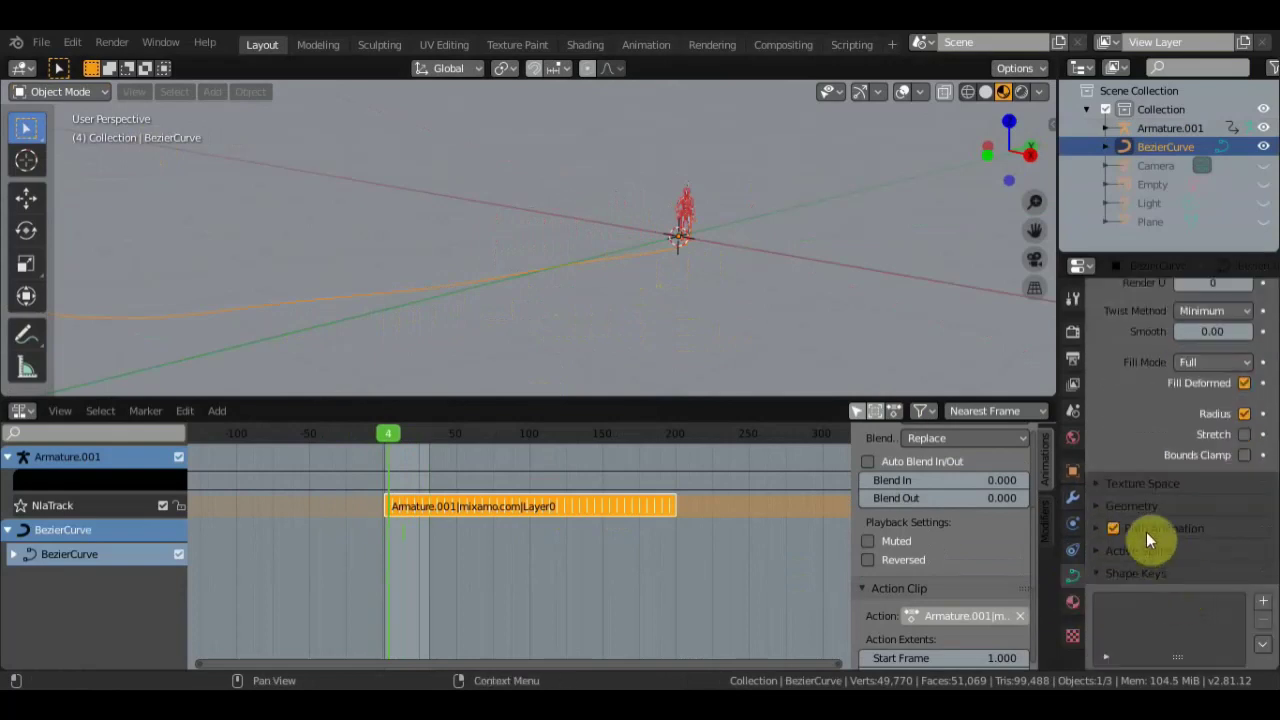
{"action": "left_click", "coordinate": [1099, 530]}
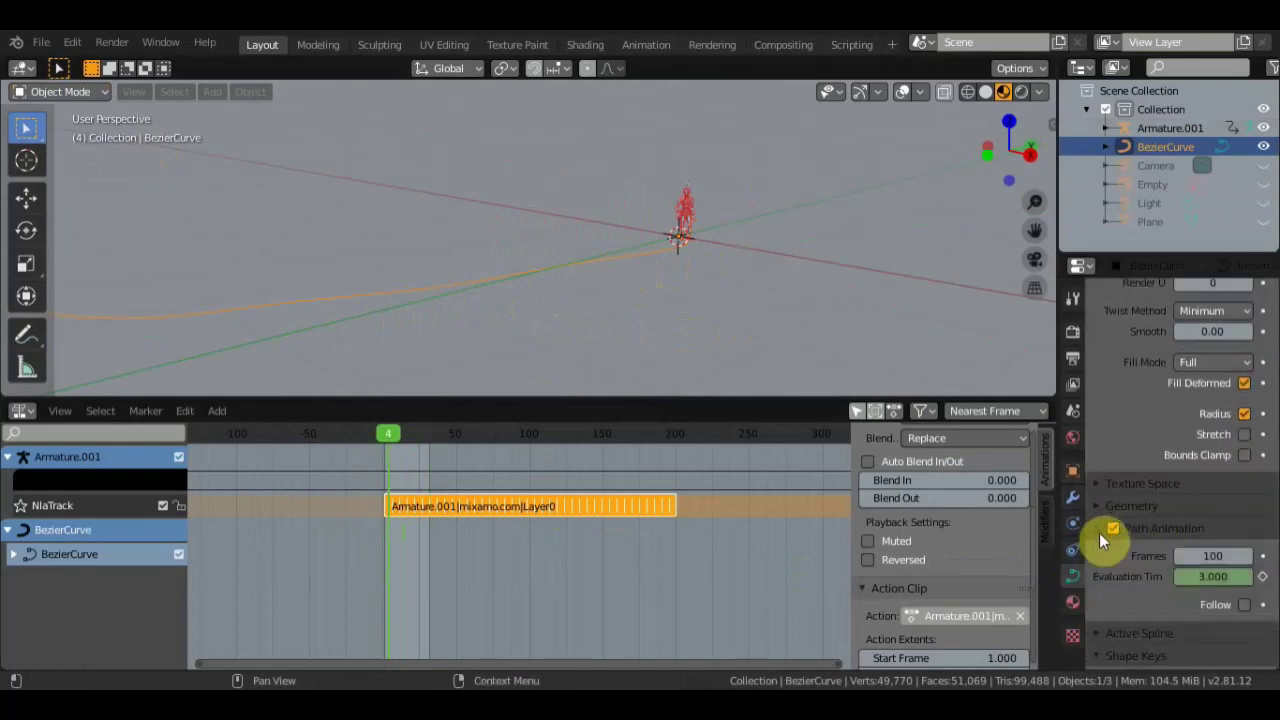
{"action": "left_click", "coordinate": [1216, 556]}
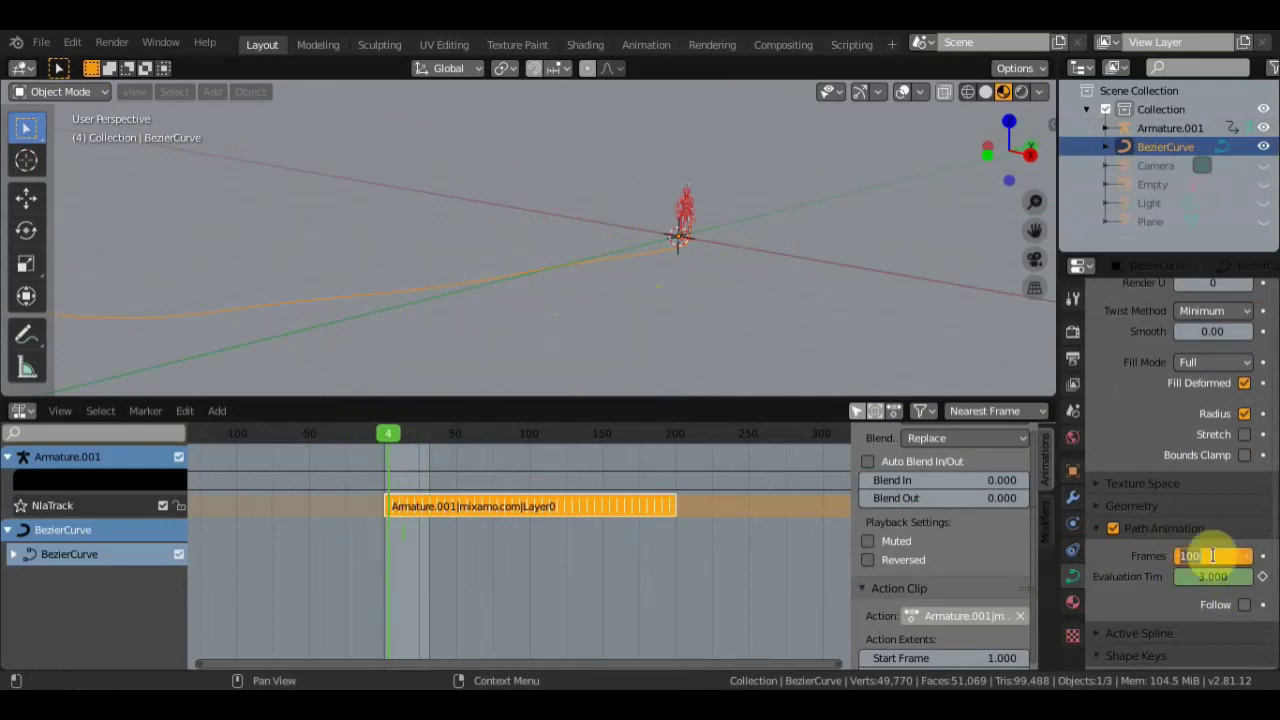
{"action": "key", "text": "BackSpace"}
{"action": "key", "text": "Return"}
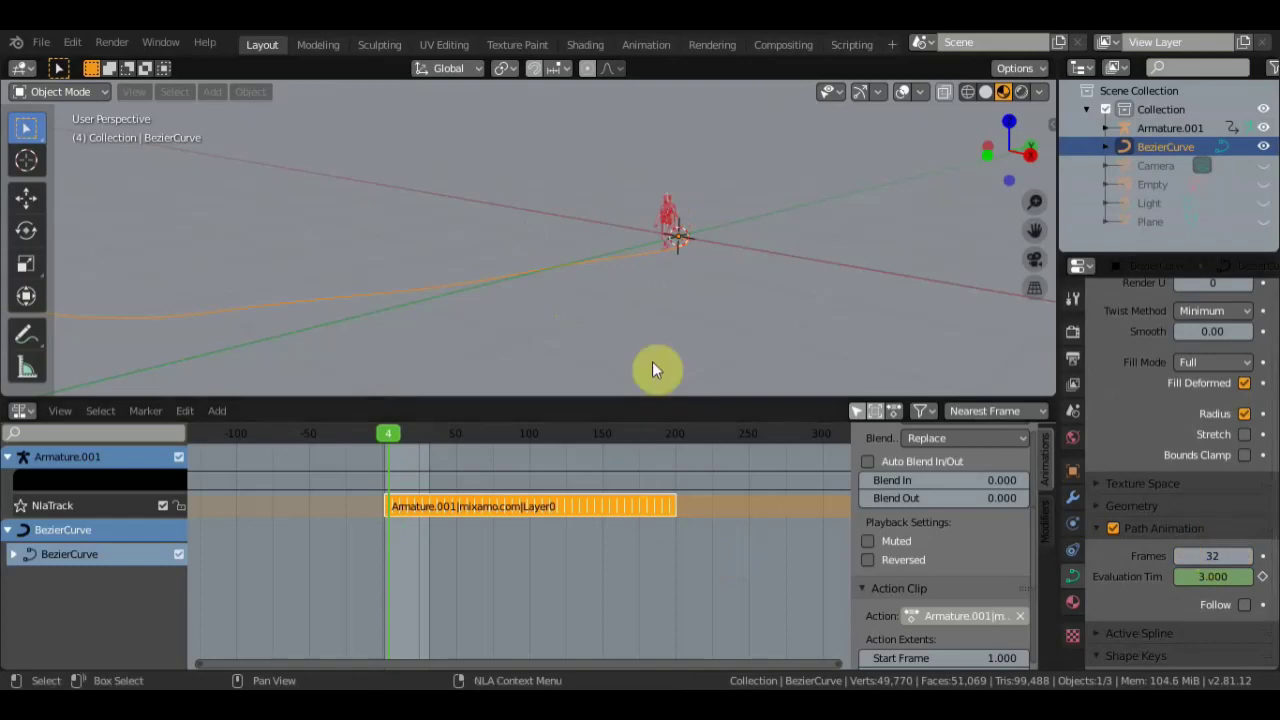
{"action": "key", "text": "space"}
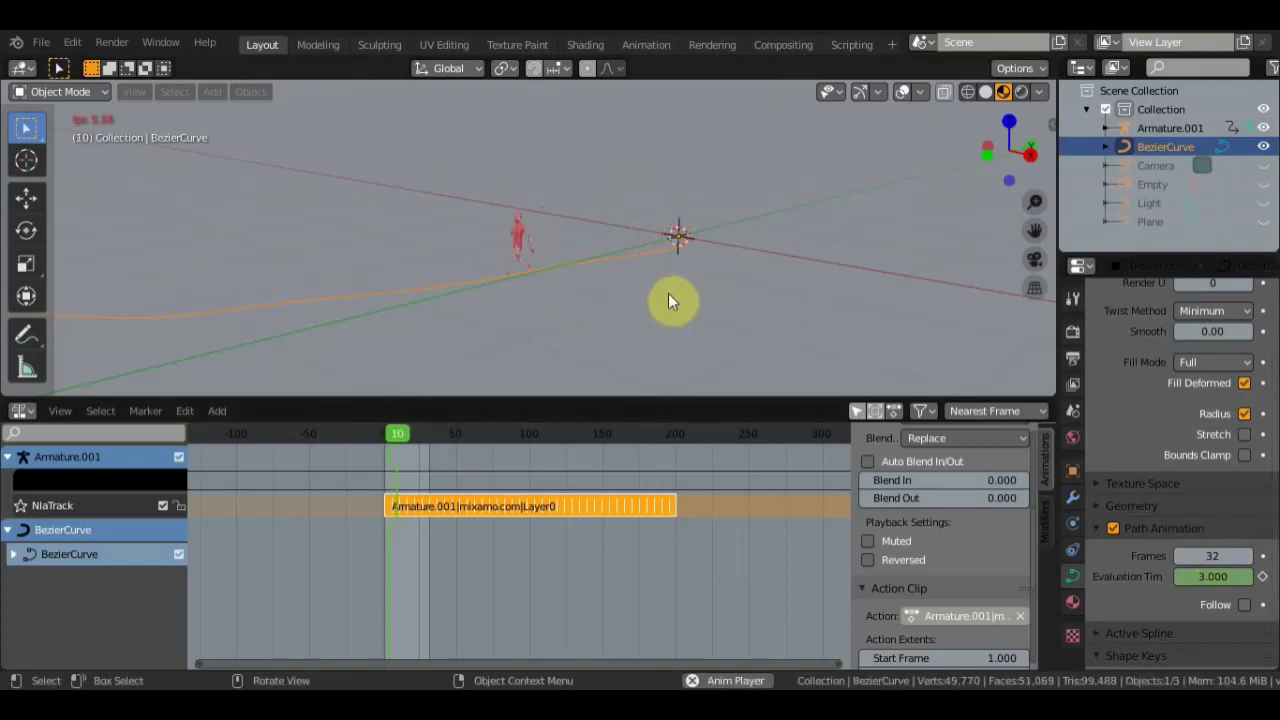
{"action": "middle_click_drag", "start_coordinate": [613, 287], "coordinate": [564, 287]}
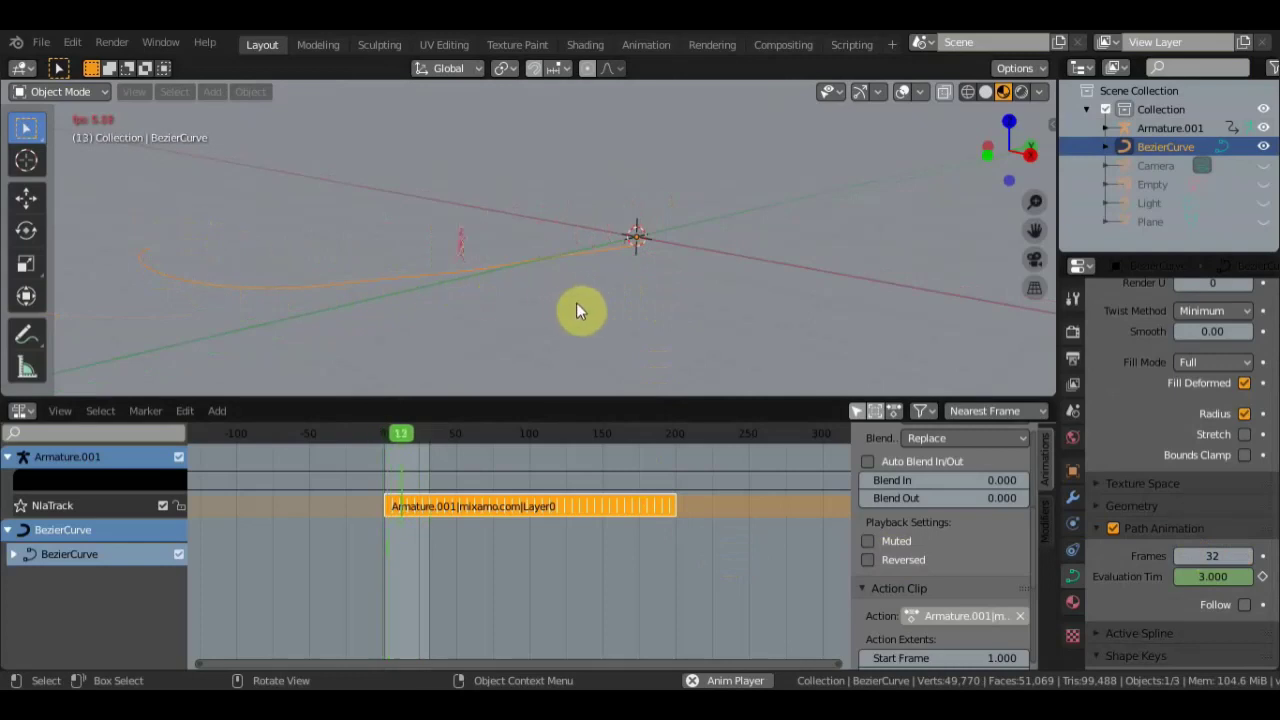
{"action": "key", "text": "space"}
{"action": "middle_click_drag", "start_coordinate": [579, 312], "coordinate": [676, 307]}
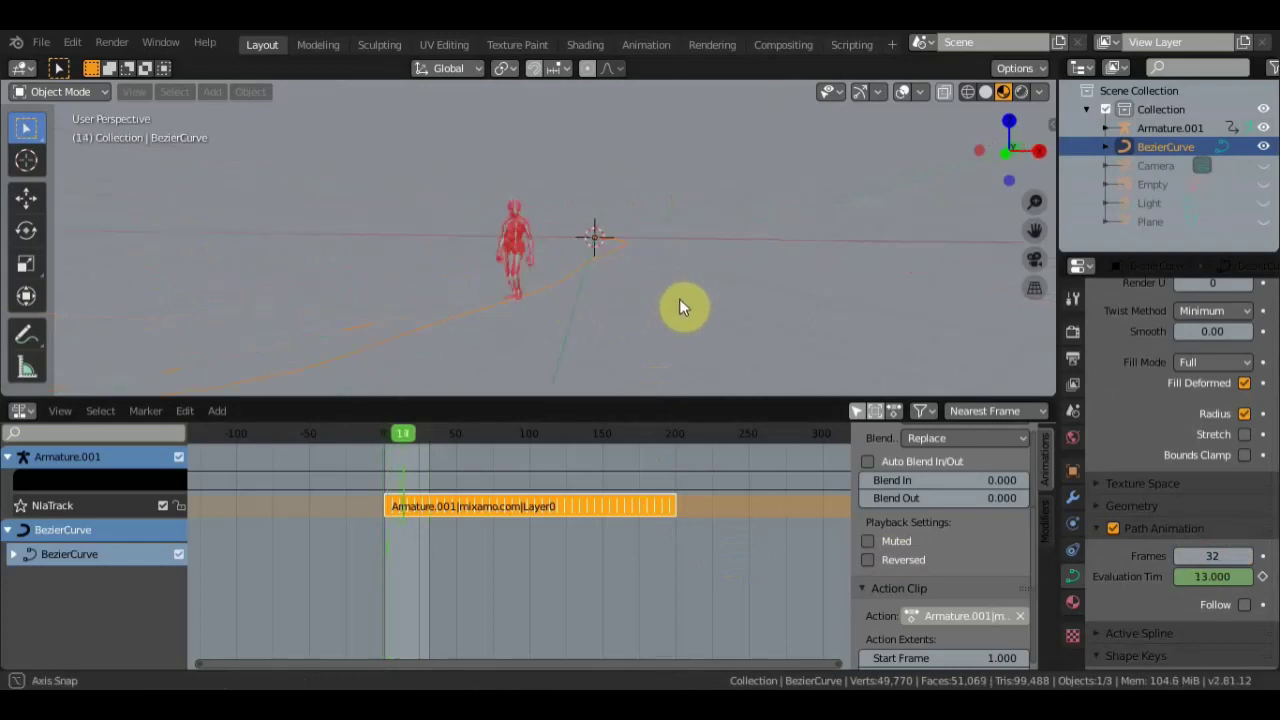
{"action": "key", "text": "space"}
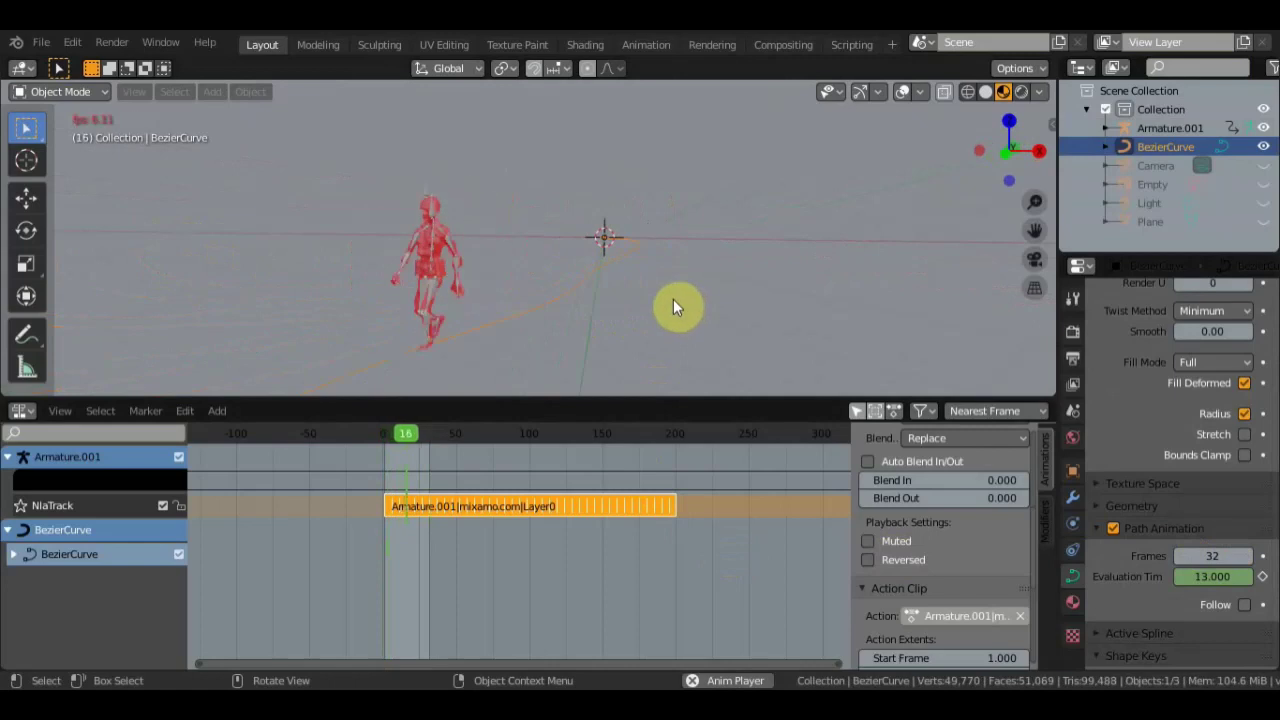
{"action": "key", "text": "space"}
{"action": "mouse_move", "coordinate": [792, 346]}
{"action": "middle_mouse_down"}
{"action": "mouse_move", "coordinate": [750, 300]}
{"action": "mouse_move", "coordinate": [622, 330]}
{"action": "middle_mouse_up"}
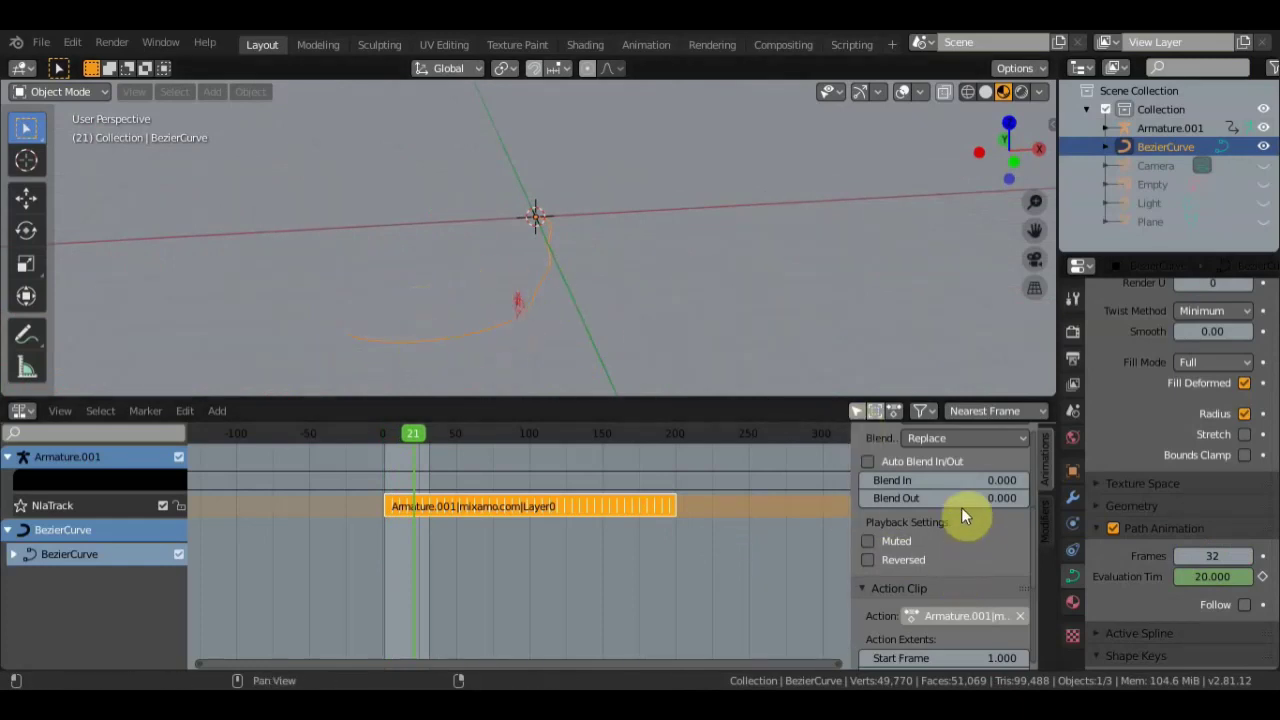
{"action": "scroll", "coordinate": [948, 527], "scroll_direction": "down", "scroll_amount": 2}
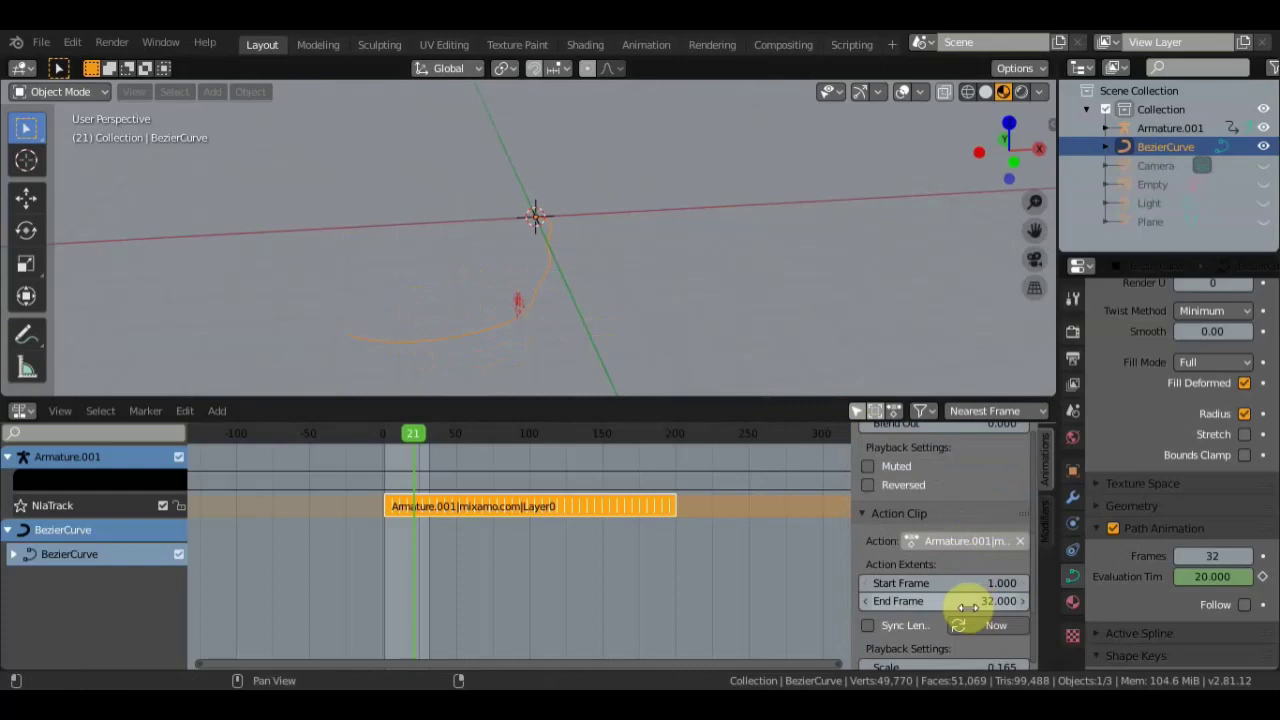
{"action": "mouse_move", "coordinate": [616, 280]}
{"action": "middle_mouse_down"}
{"action": "mouse_move", "coordinate": [604, 285]}
{"action": "mouse_move", "coordinate": [768, 186]}
{"action": "mouse_move", "coordinate": [753, 198]}
{"action": "mouse_move", "coordinate": [686, 190]}
{"action": "mouse_move", "coordinate": [769, 217]}
{"action": "mouse_move", "coordinate": [771, 260]}
{"action": "middle_mouse_up"}
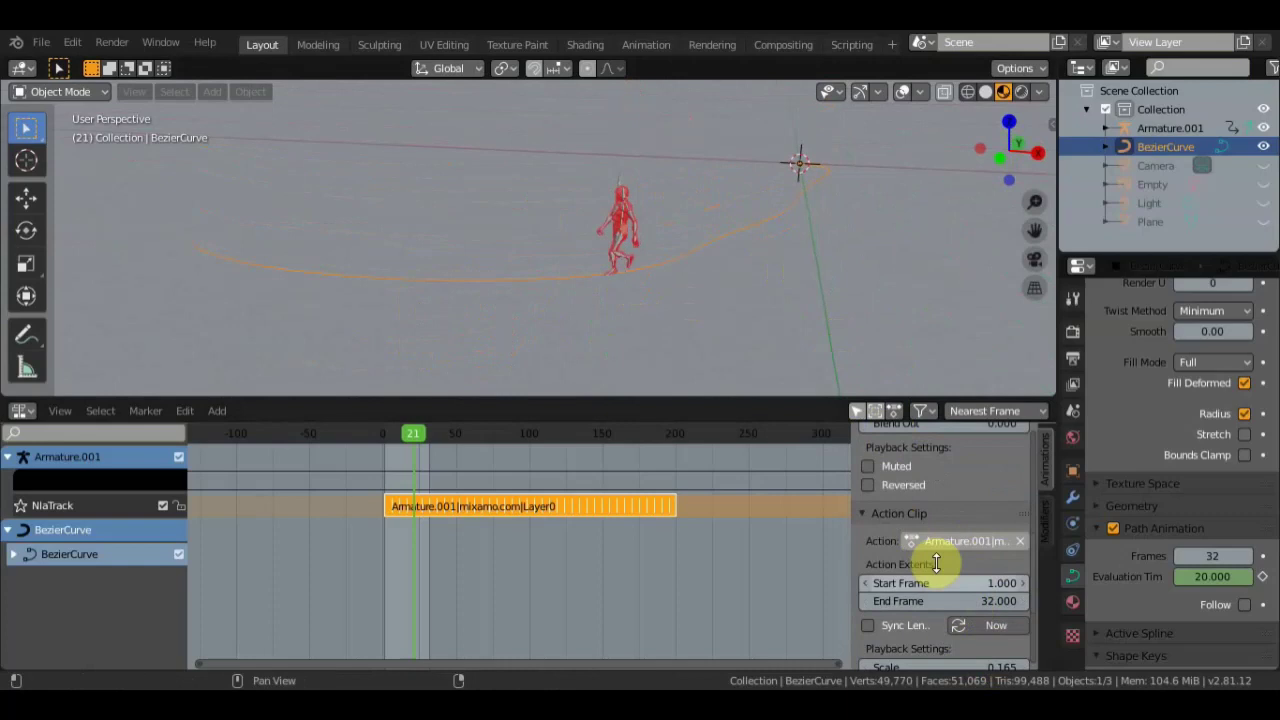
{"action": "scroll", "coordinate": [935, 563], "scroll_direction": "up", "scroll_amount": 1}
{"action": "scroll", "coordinate": [933, 545], "scroll_direction": "up", "scroll_amount": 1}
{"action": "scroll", "coordinate": [933, 540], "scroll_direction": "up", "scroll_amount": 2}
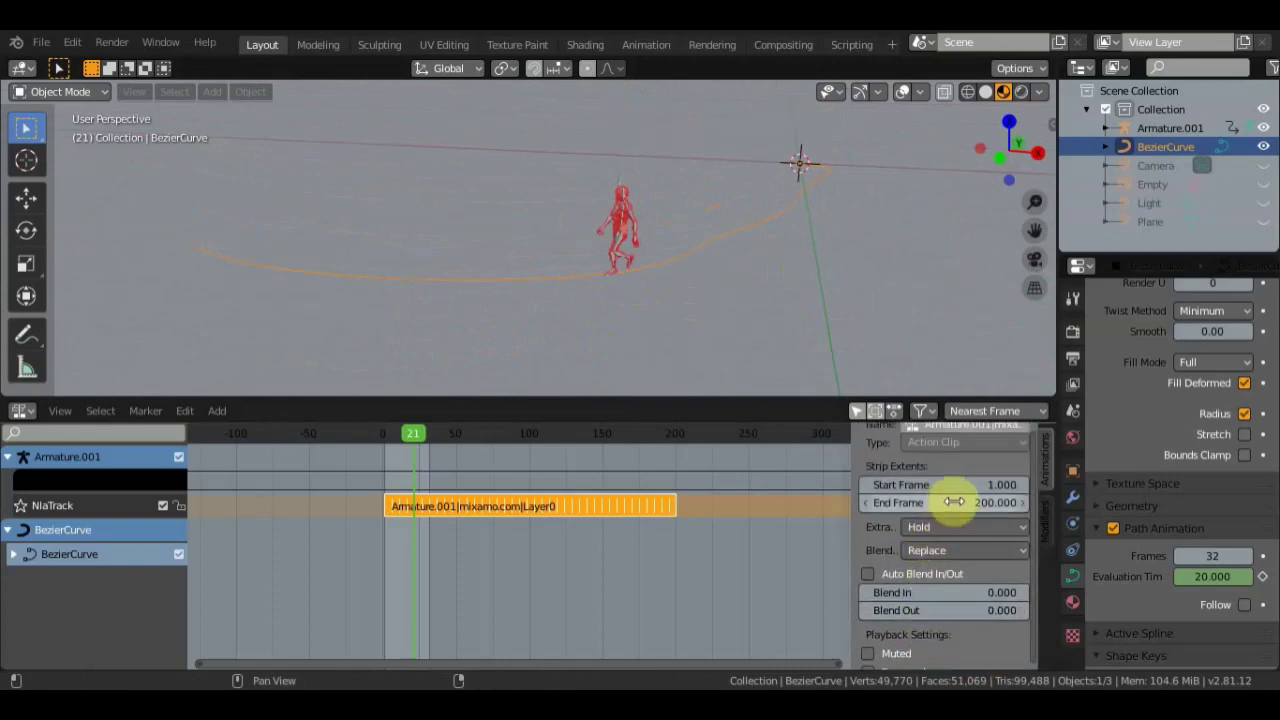
{"action": "scroll", "coordinate": [954, 502], "scroll_direction": "up", "scroll_amount": 2}
{"action": "scroll", "coordinate": [954, 502], "scroll_direction": "up", "scroll_amount": 1}
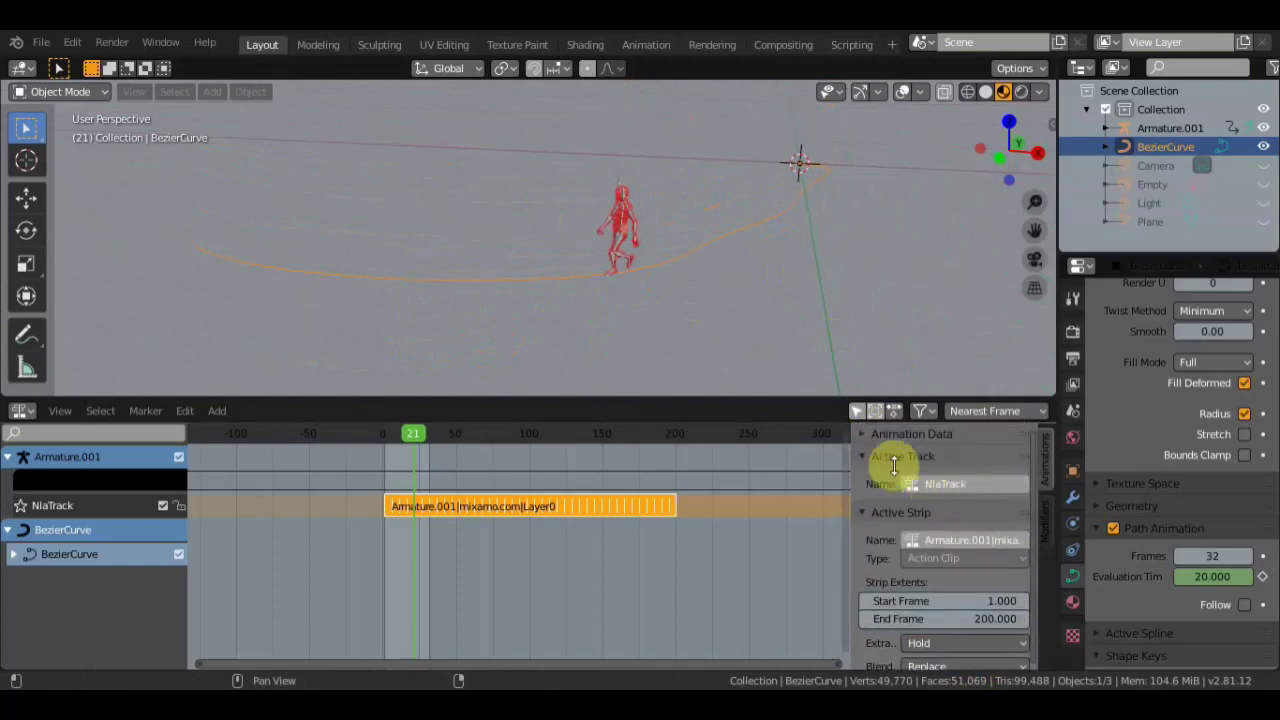
{"action": "left_click", "coordinate": [42, 45]}
{"action": "mouse_move", "coordinate": [72, 43]}
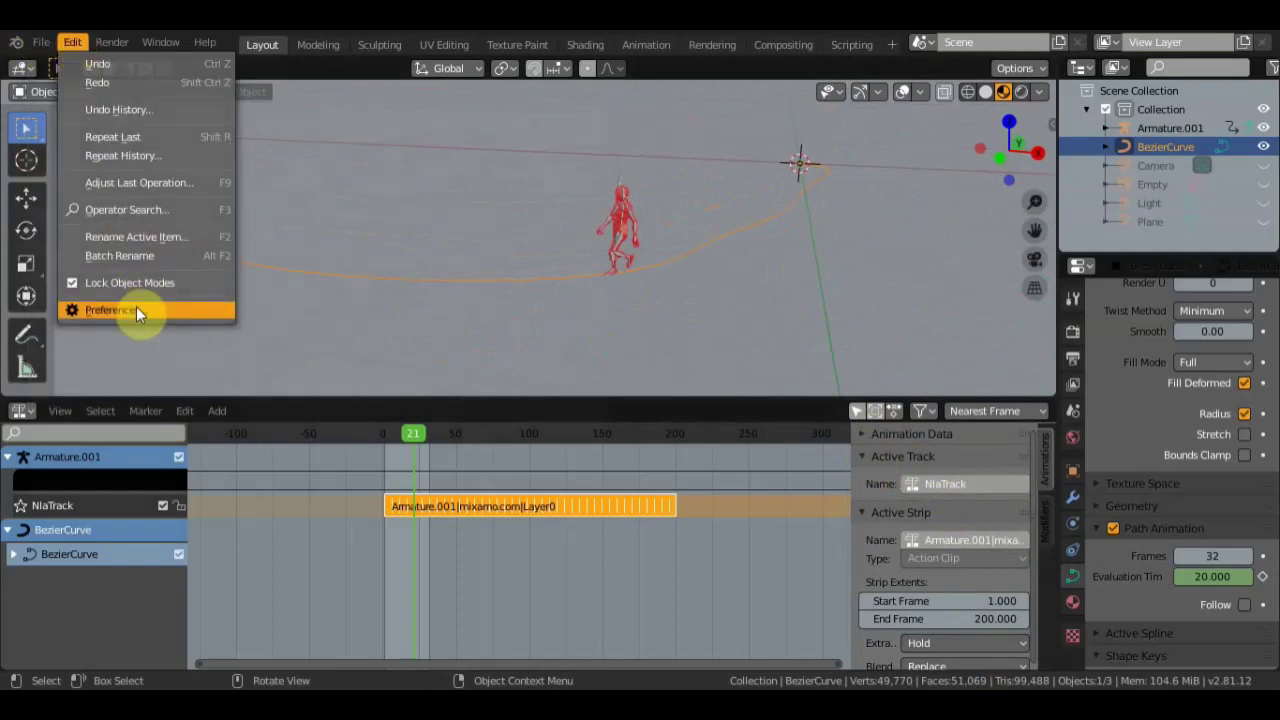
- Set the interface language to Russian in Preferences and close the Preferences window
{"action": "left_click", "coordinate": [136, 311]}
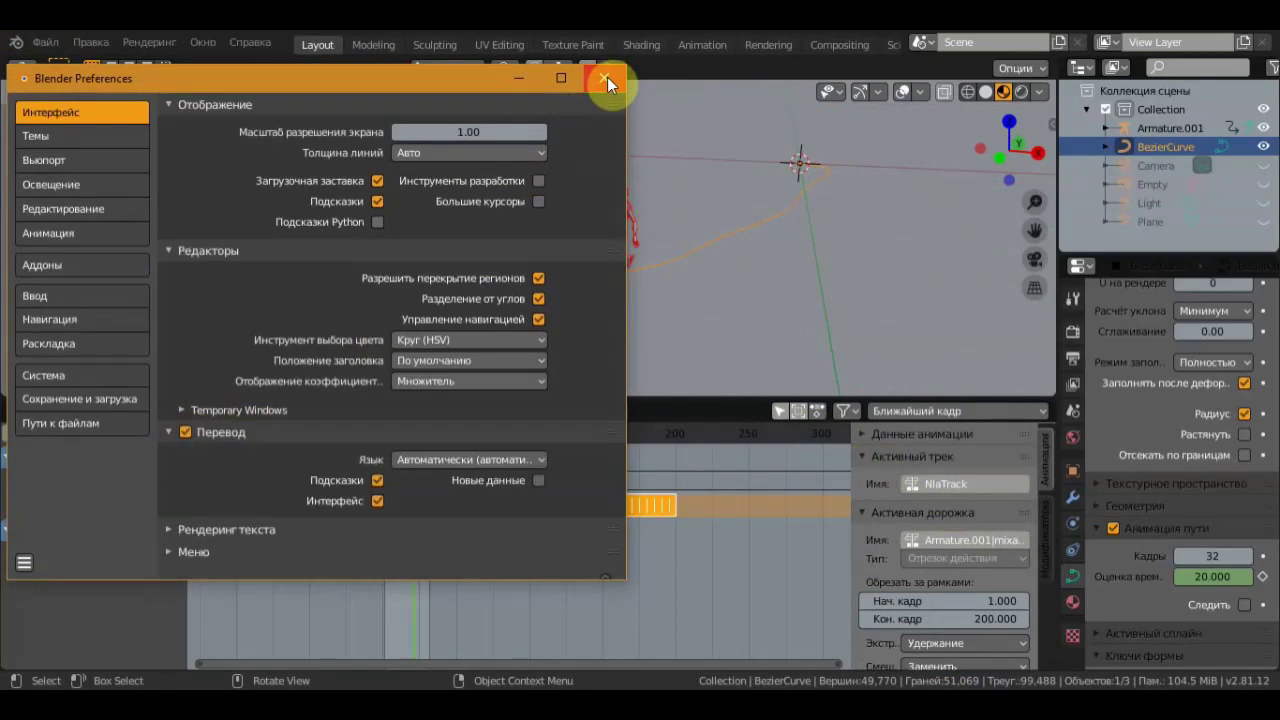
{"action": "left_click", "coordinate": [605, 78]}
{"action": "scroll", "coordinate": [965, 540], "scroll_direction": "down", "scroll_amount": 2}
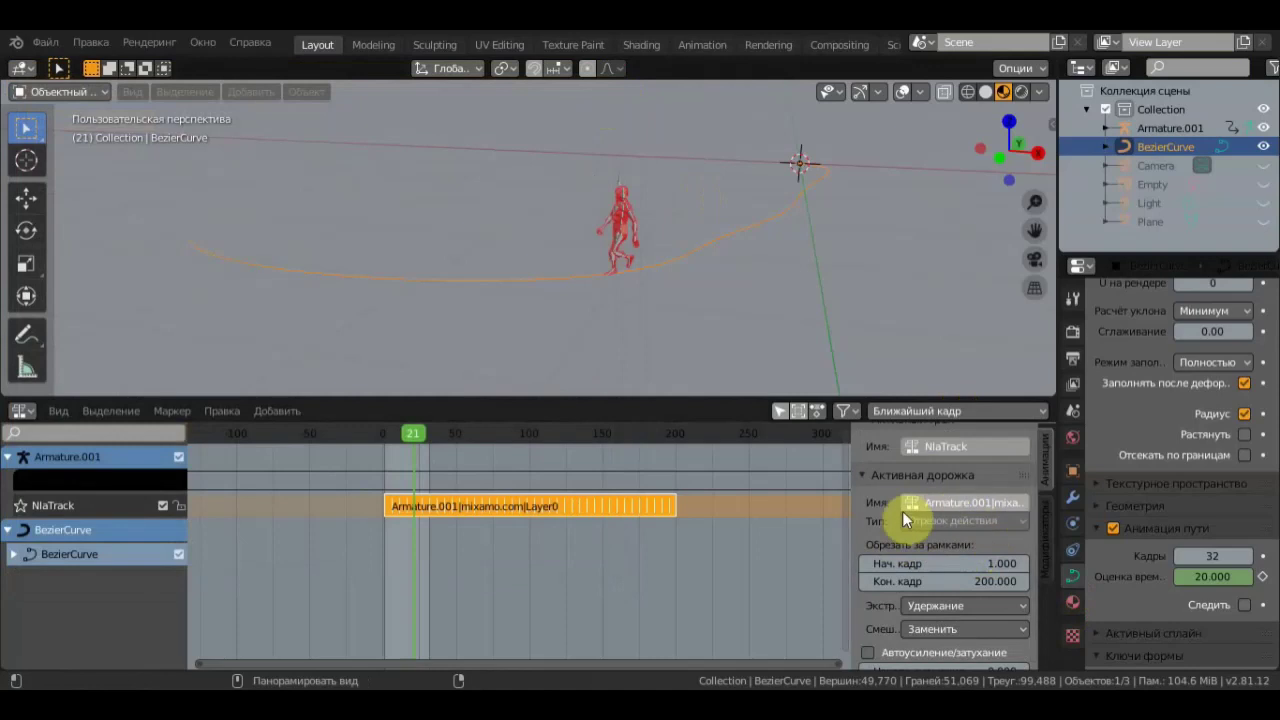
- Change the walk strip's Extrapolation from Hold to Hold Forward, keeping blending on Replace
{"action": "scroll", "coordinate": [930, 483], "scroll_direction": "down", "scroll_amount": 3}
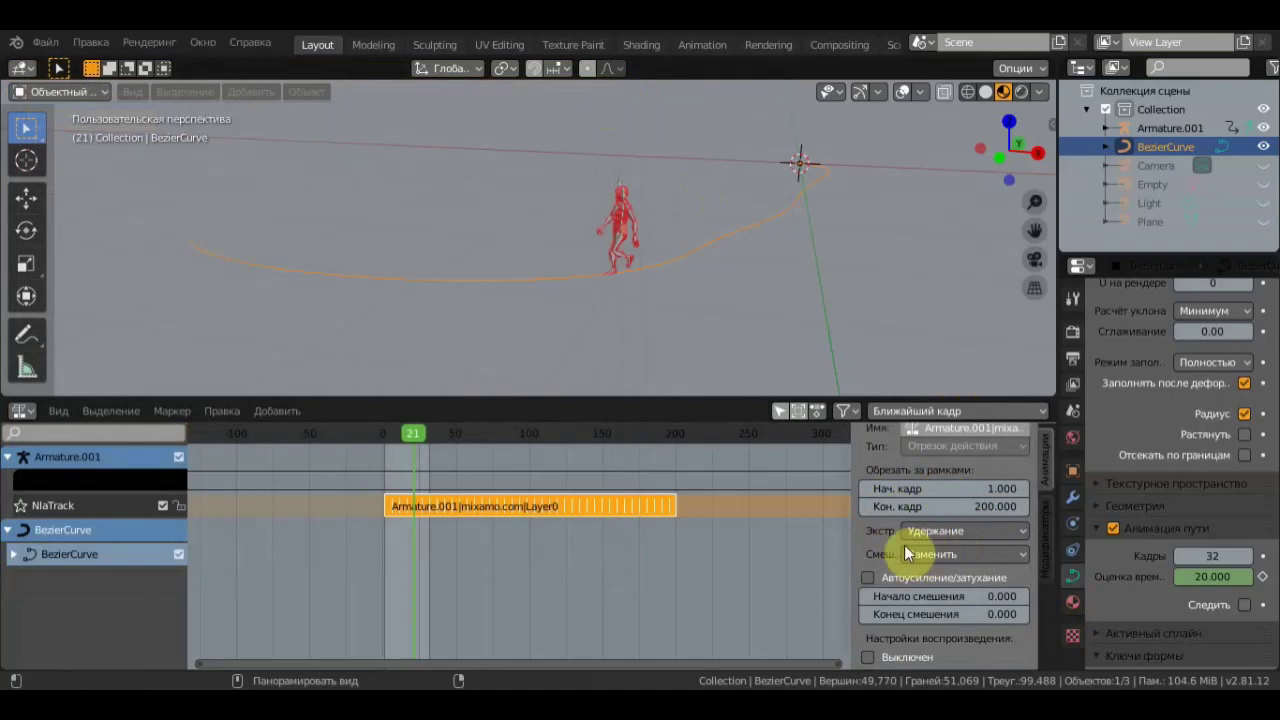
{"action": "scroll", "coordinate": [931, 545], "scroll_direction": "down", "scroll_amount": 2}
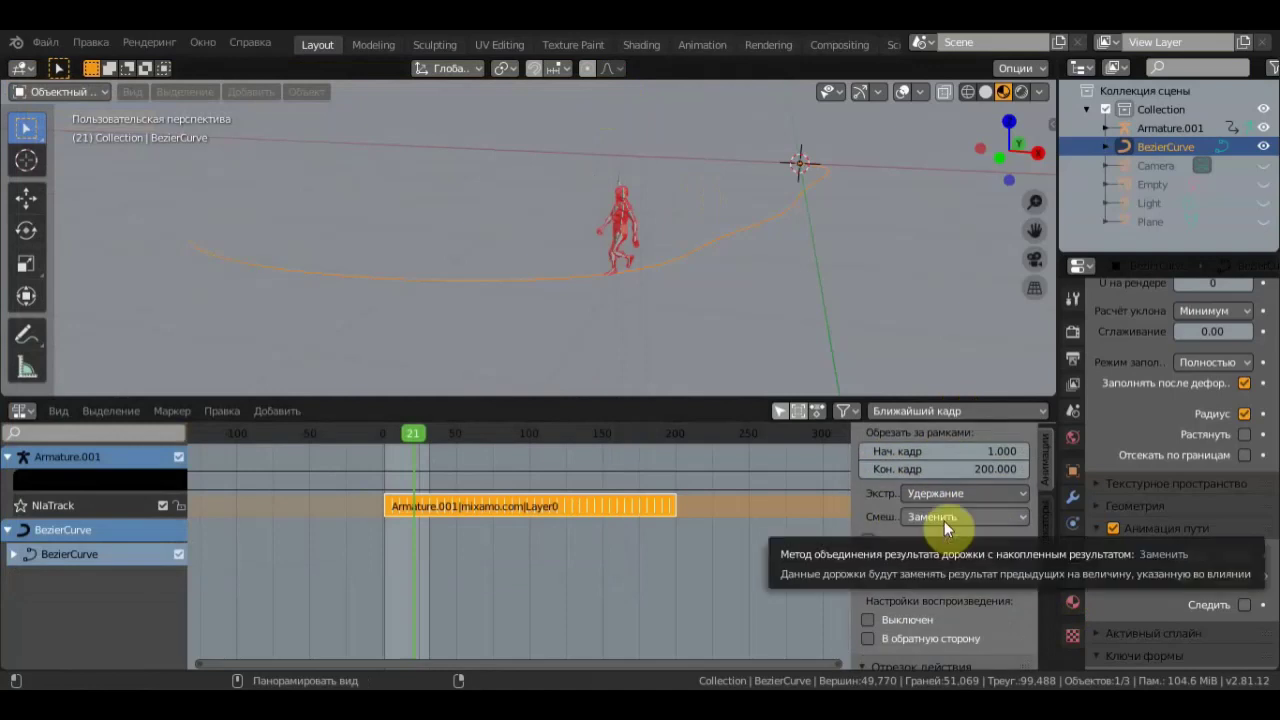
{"action": "left_click", "coordinate": [1018, 520]}
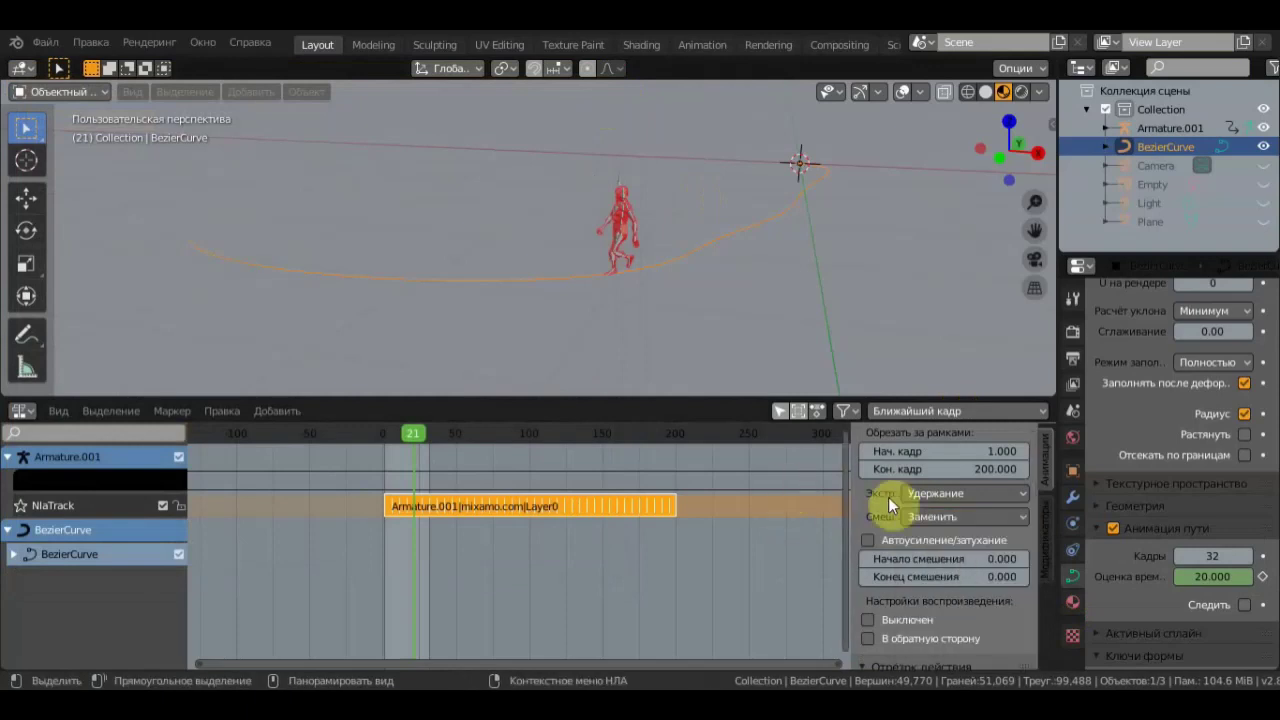
{"action": "left_click", "coordinate": [1018, 494]}
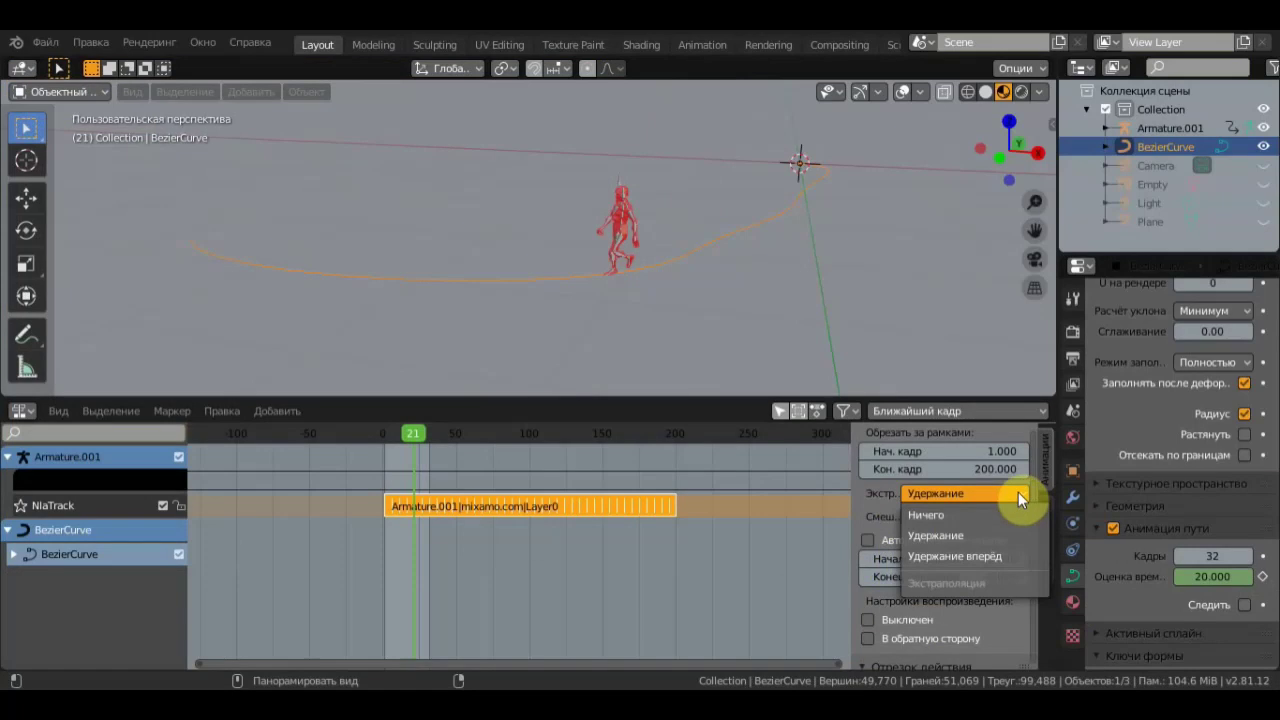
{"action": "left_click", "coordinate": [958, 556]}
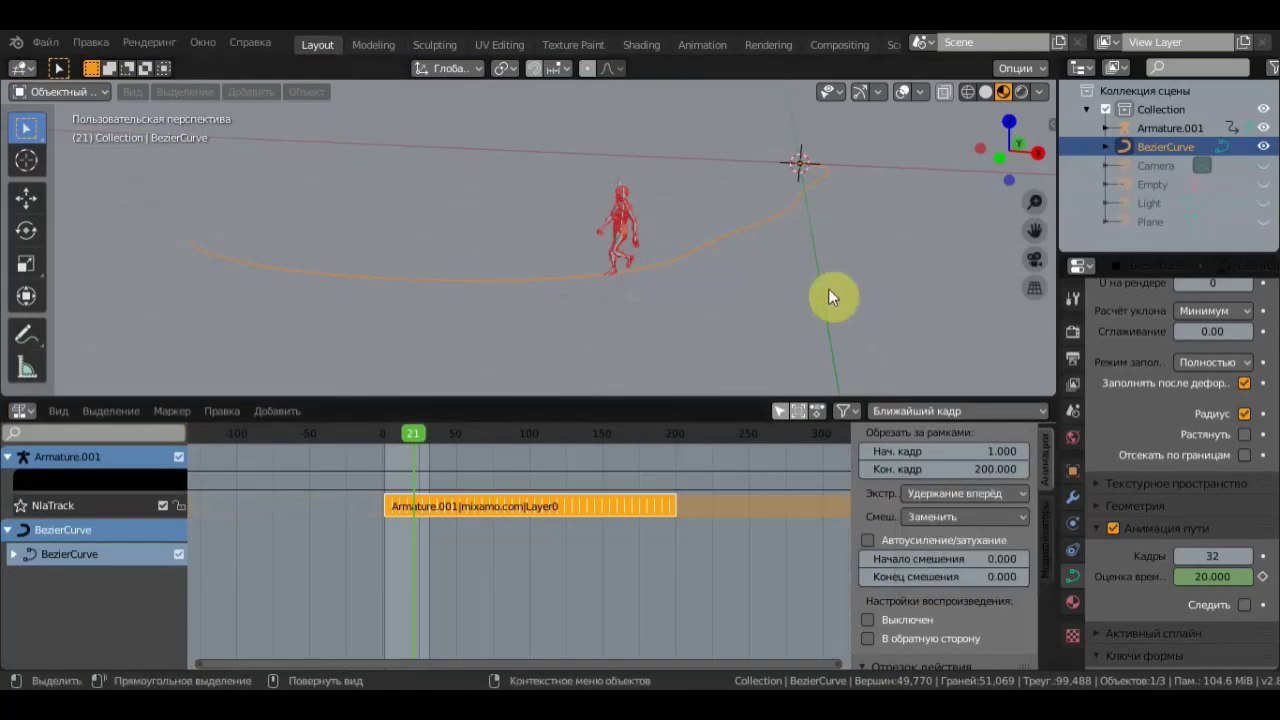
- Preview playback, then try the walk strip with Reversed enabled
{"action": "key", "text": "space"}
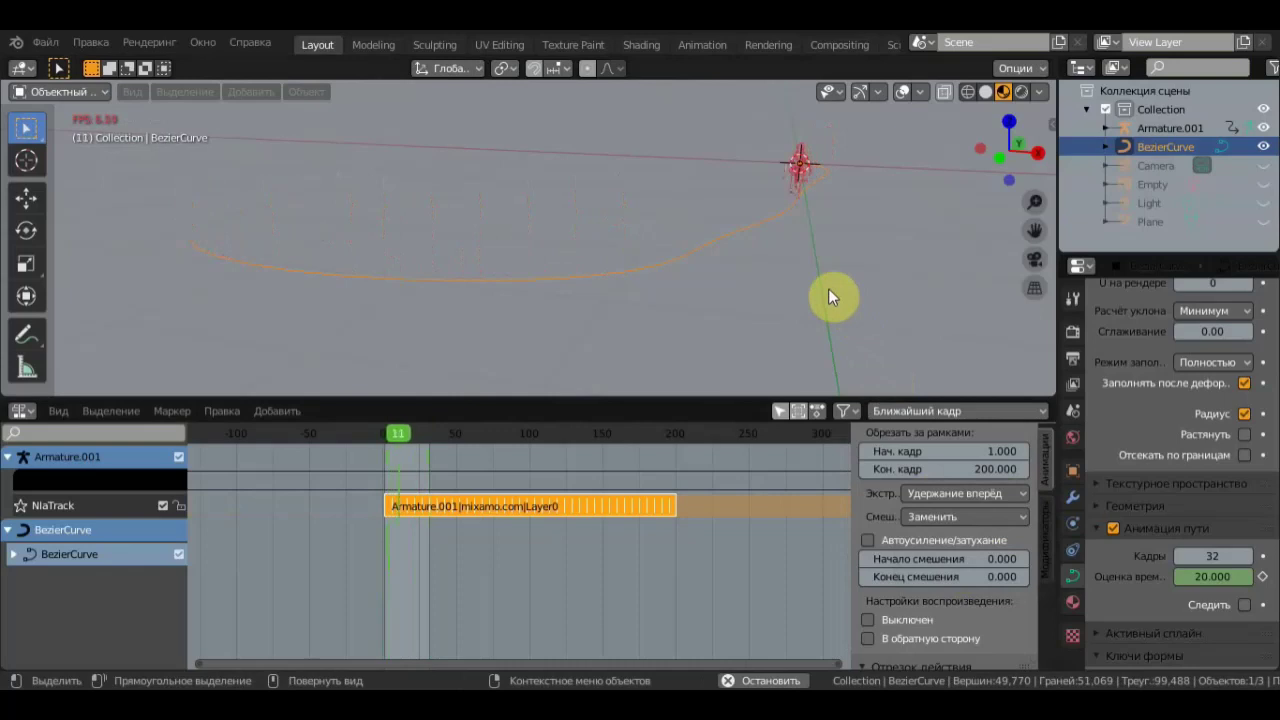
{"action": "key", "text": "space"}
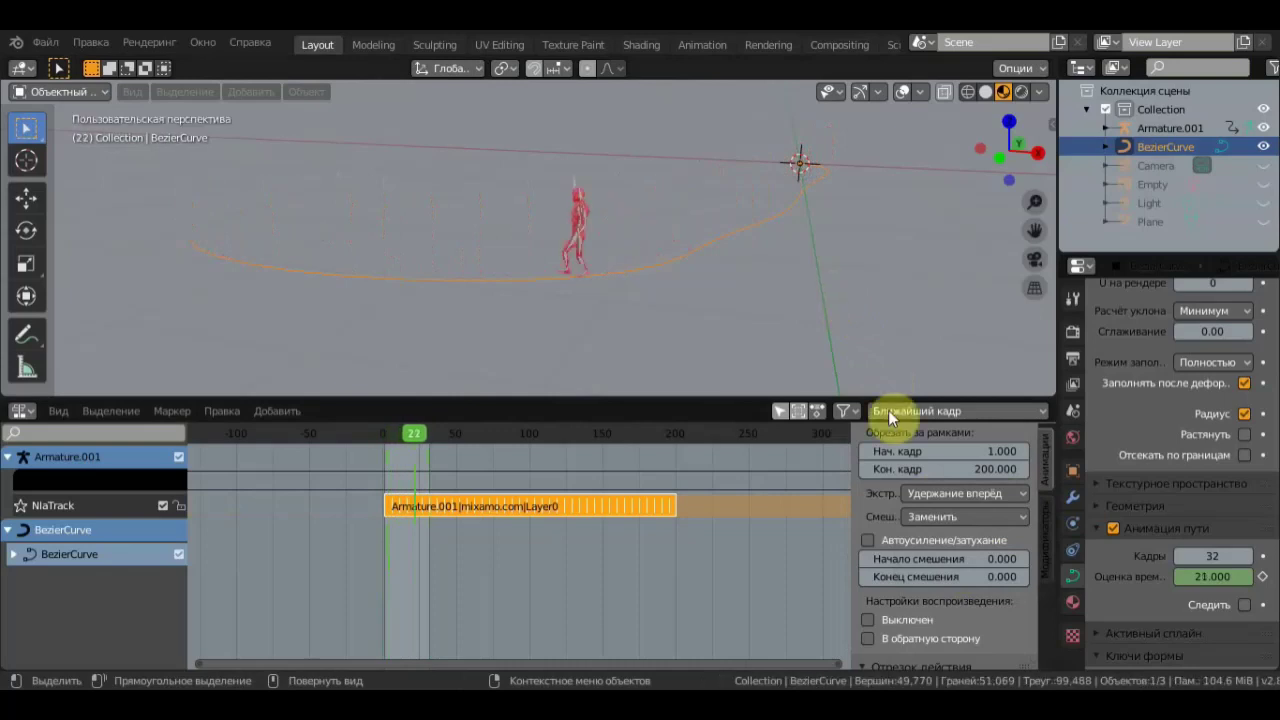
{"action": "scroll", "coordinate": [960, 640], "scroll_direction": "down", "scroll_amount": 3}
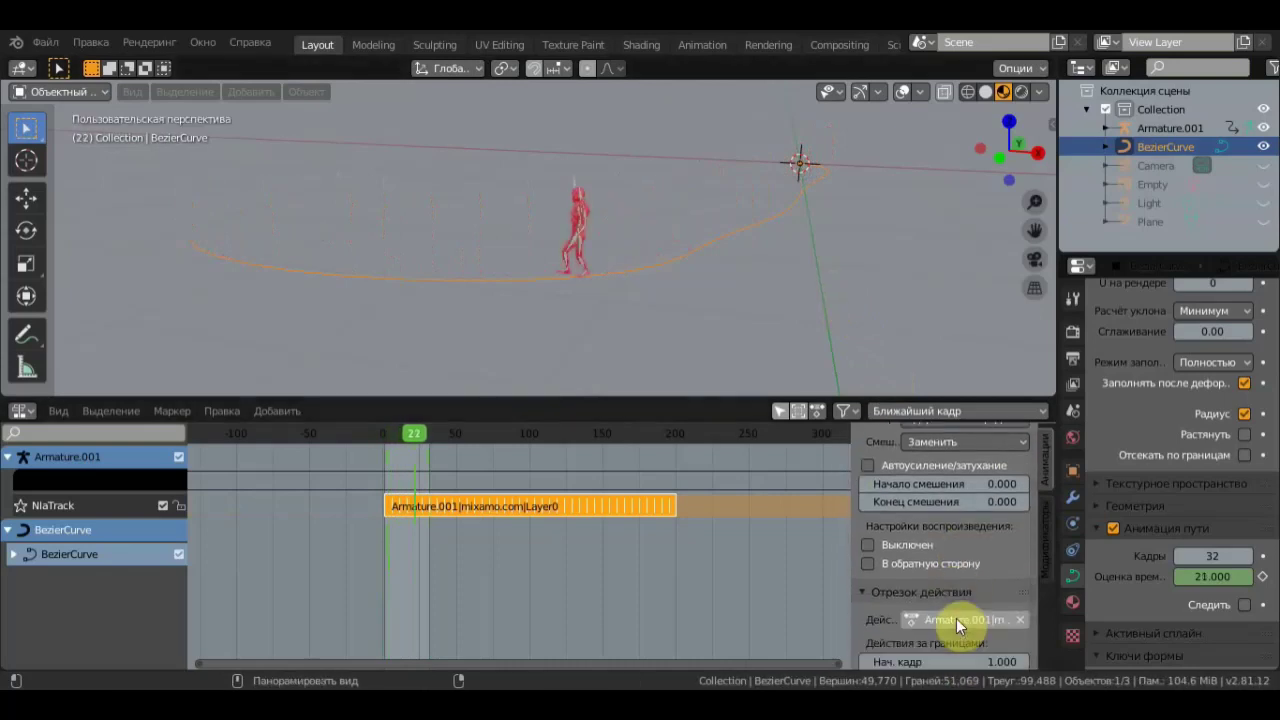
{"action": "left_click", "coordinate": [868, 564]}
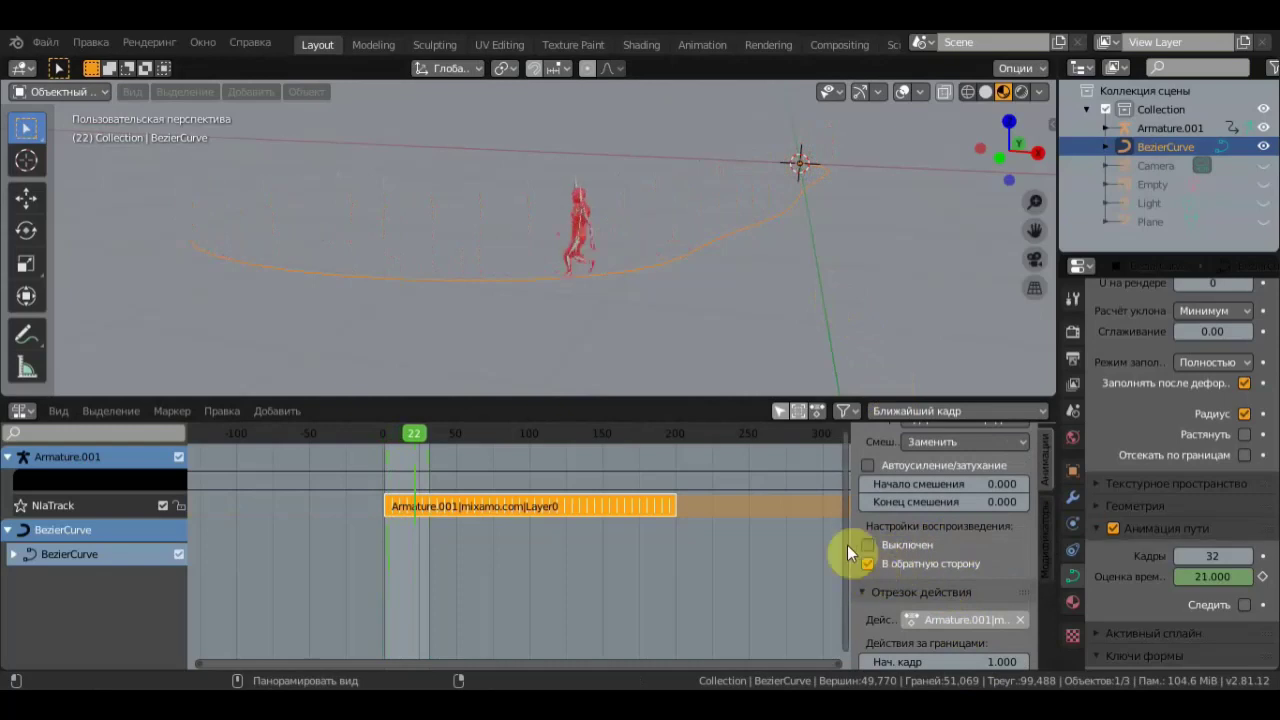
{"action": "key", "text": "space"}
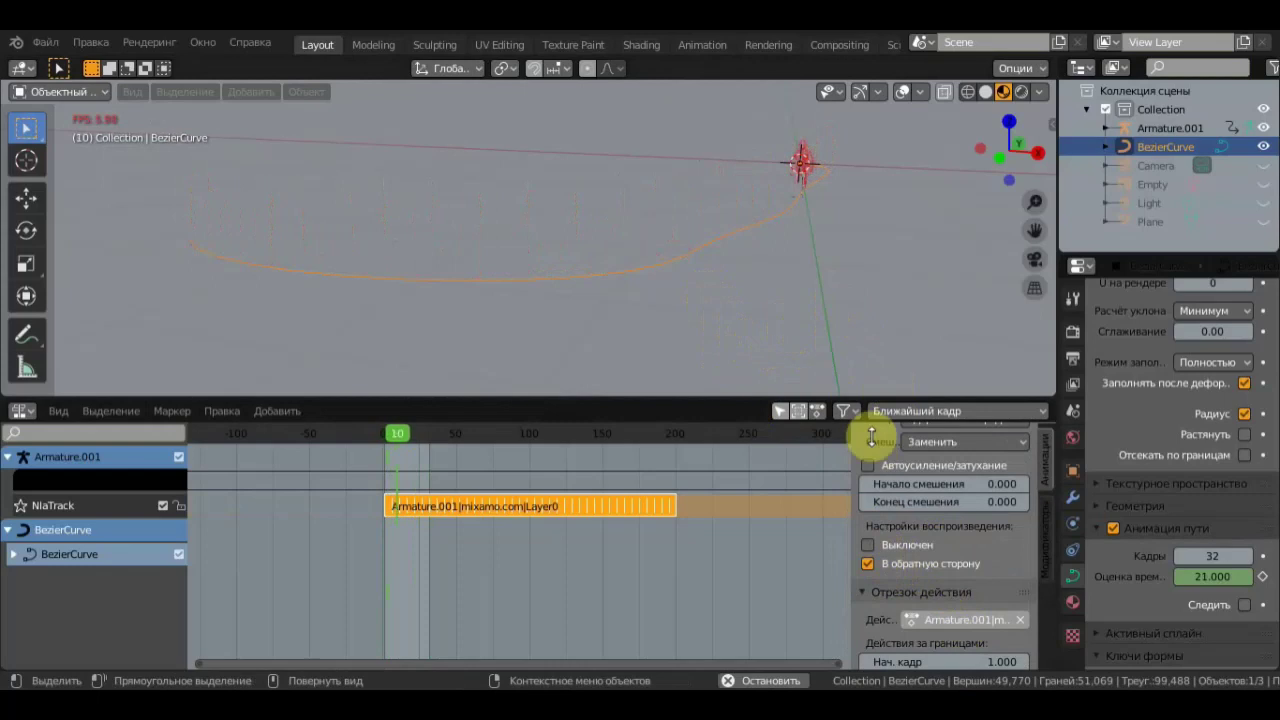
{"action": "key", "text": "space"}
- Preview the strip muted, then leave it unmuted and not reversed
{"action": "left_click", "coordinate": [868, 545]}
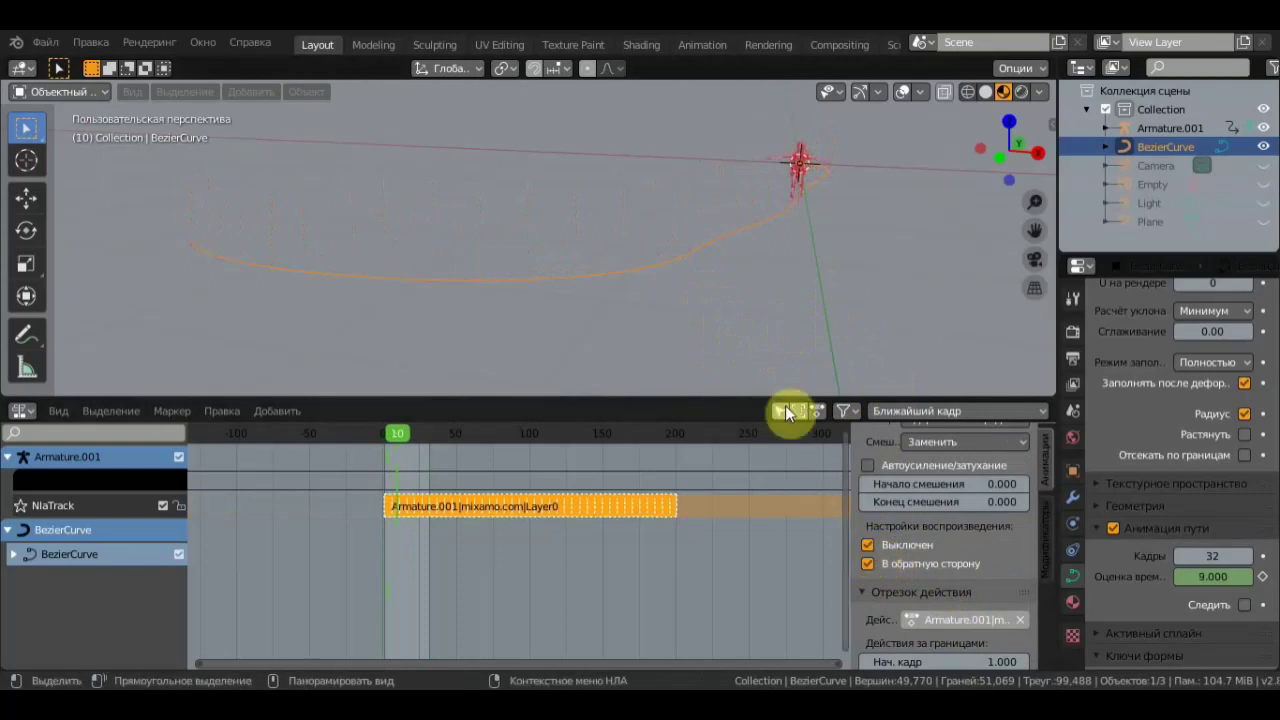
{"action": "key", "text": "space"}
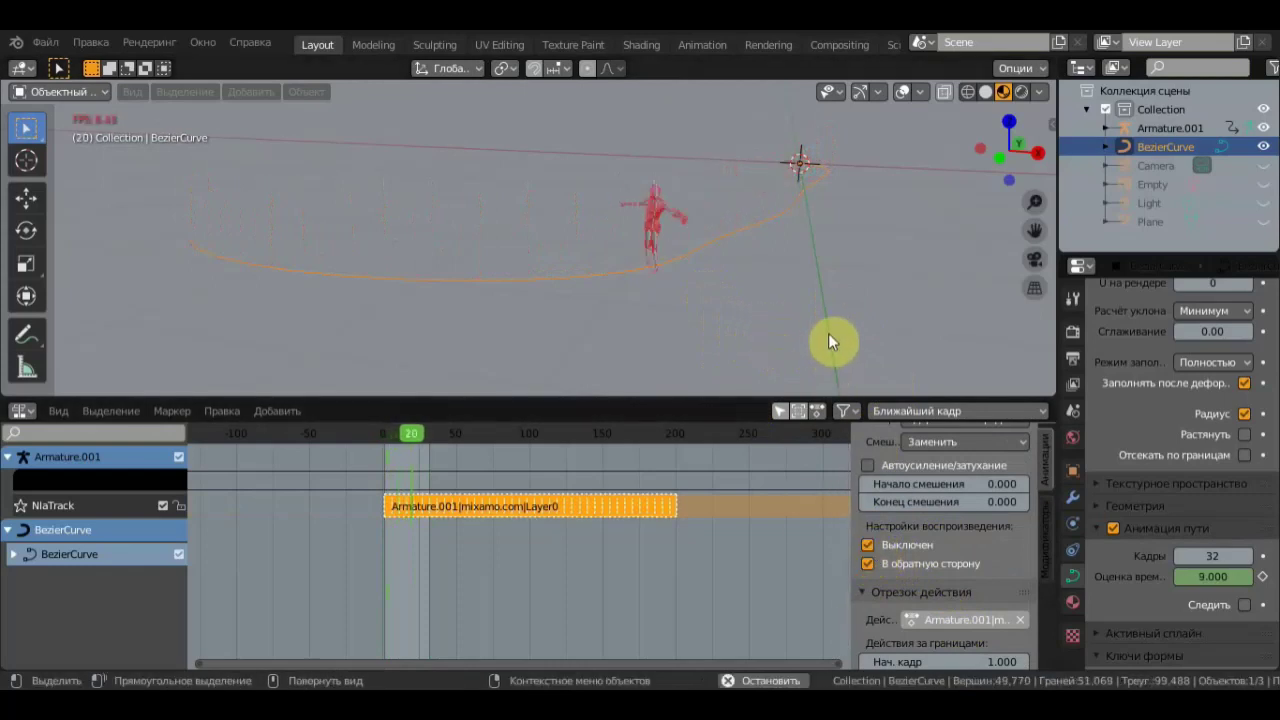
{"action": "key", "text": "space"}
{"action": "left_click", "coordinate": [868, 563]}
{"action": "left_click", "coordinate": [868, 545]}
{"action": "scroll", "coordinate": [888, 540], "scroll_direction": "down", "scroll_amount": 2}
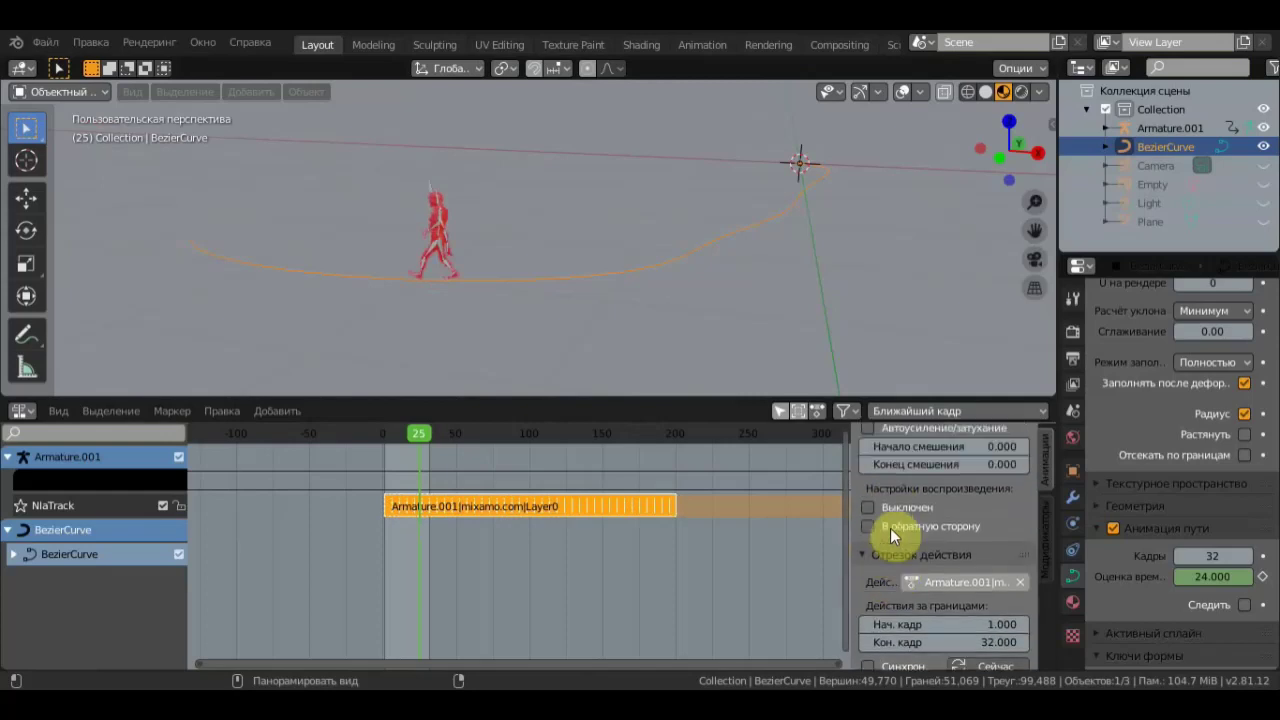
- Enable Auto Blend In/Out on the walk strip, preview playback, and reset Blend In and Blend Out to 0
{"action": "scroll", "coordinate": [890, 528], "scroll_direction": "up", "scroll_amount": 3}
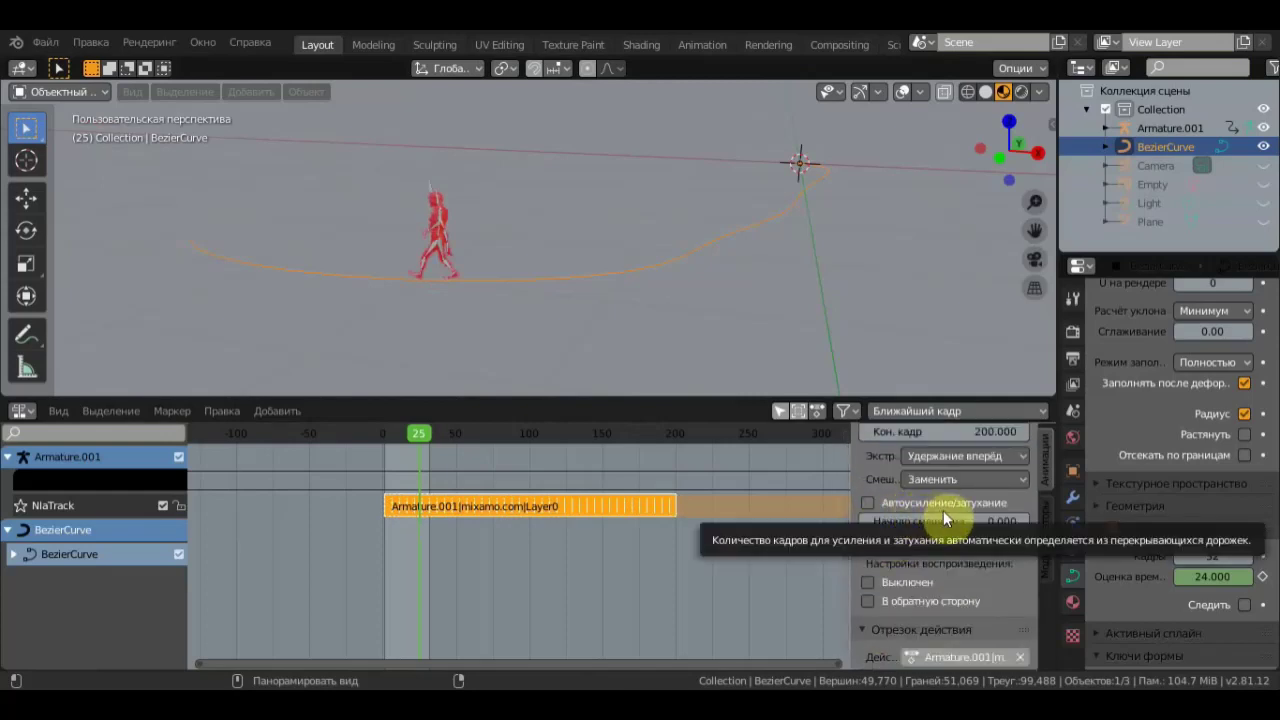
{"action": "left_click", "coordinate": [866, 503]}
{"action": "key", "text": "space"}
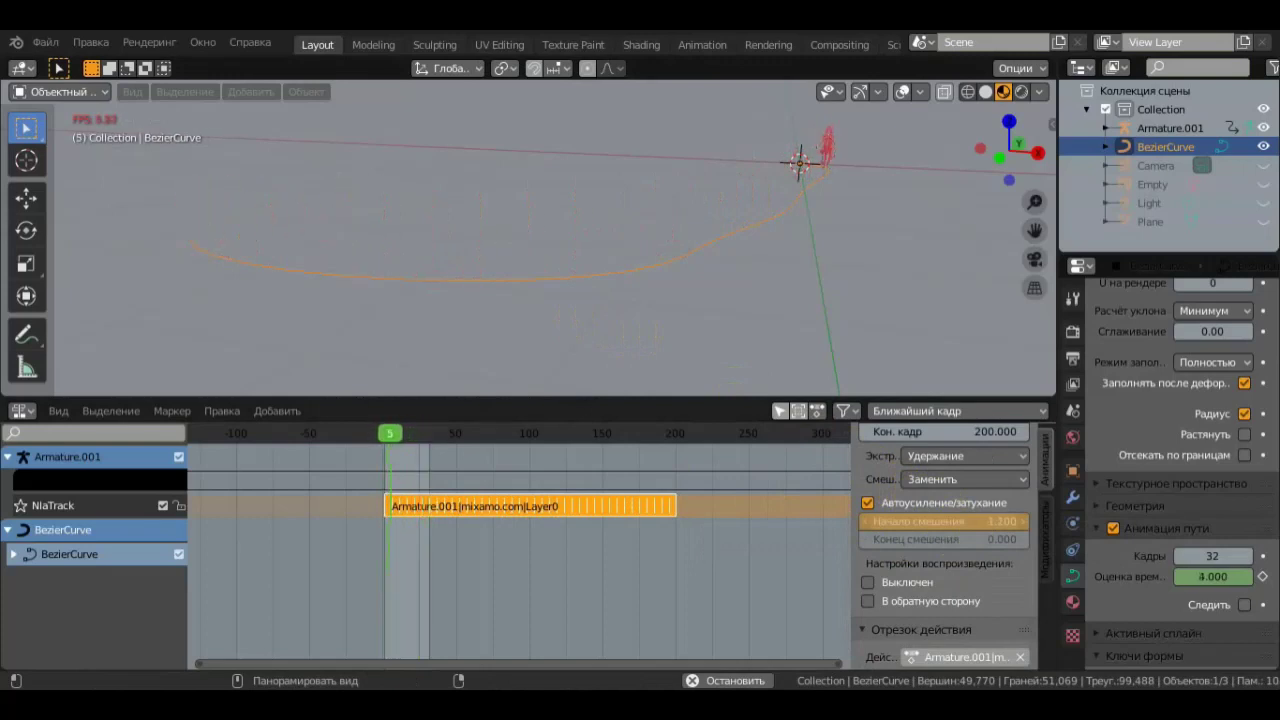
{"action": "left_click_drag", "start_coordinate": [944, 521], "coordinate": [984, 538]}
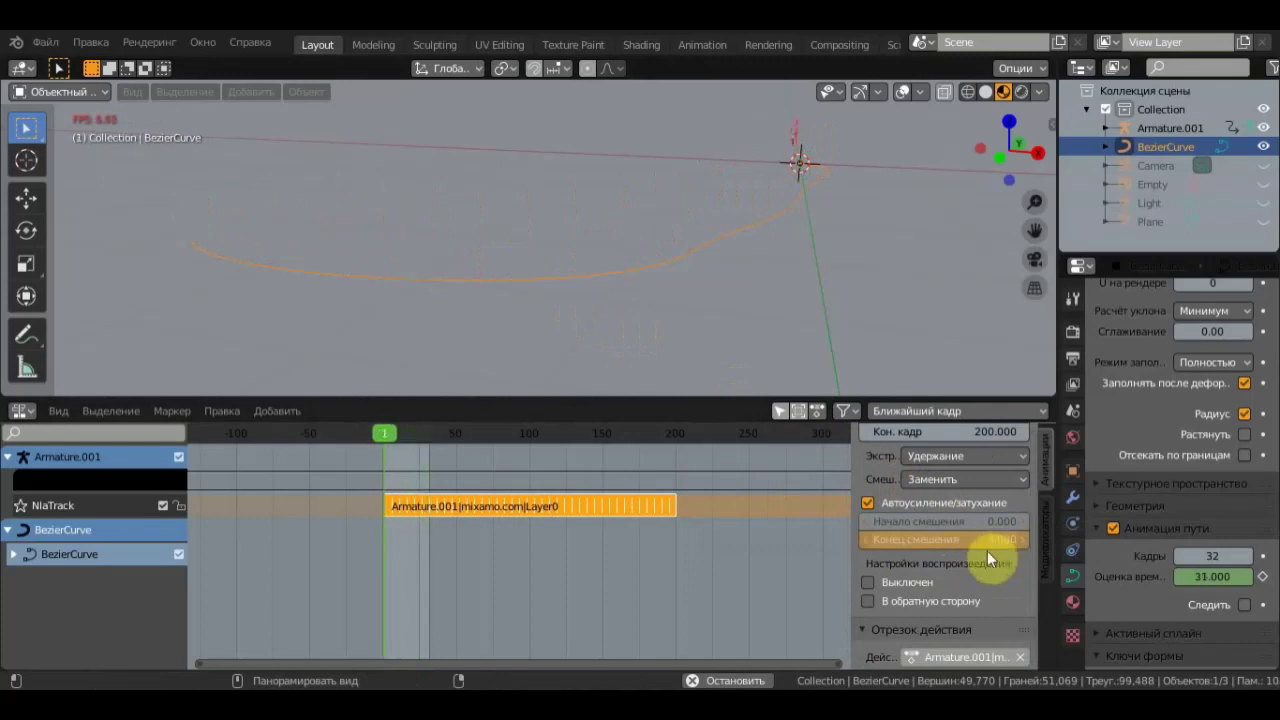
{"action": "left_click_drag", "start_coordinate": [989, 541], "coordinate": [862, 597]}
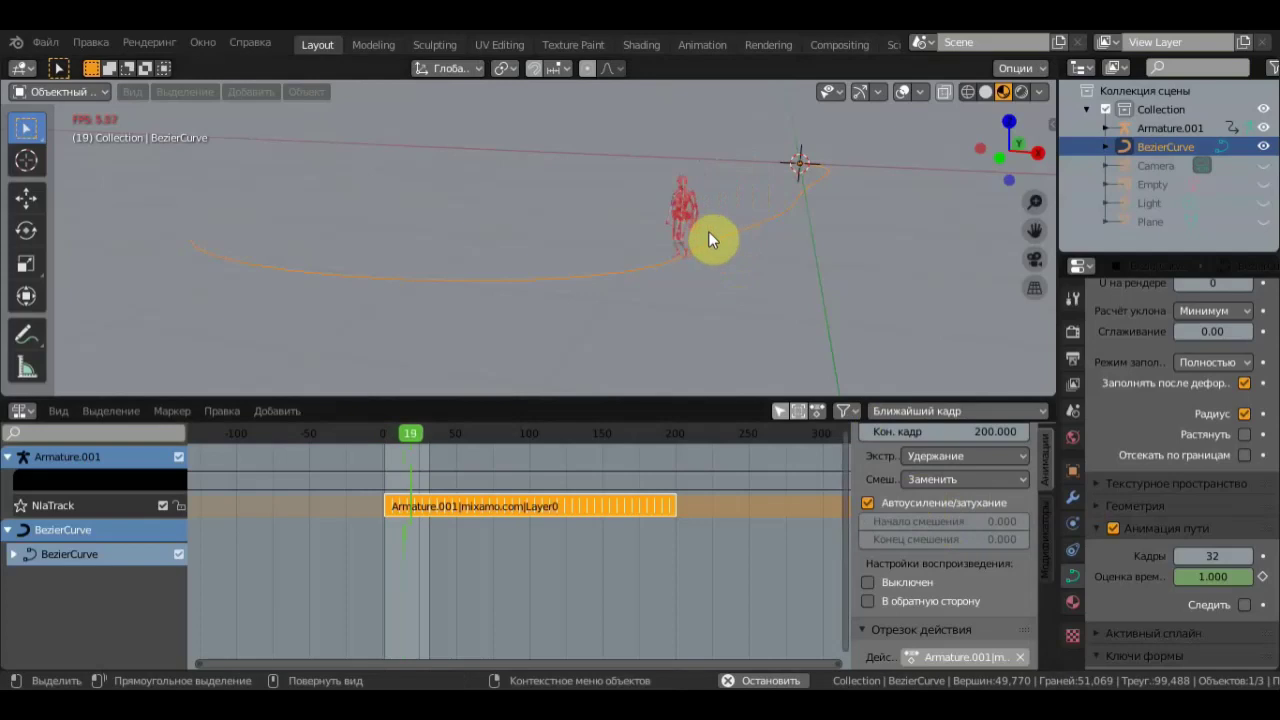
{"action": "scroll", "coordinate": [708, 231], "scroll_direction": "up", "scroll_amount": 2}
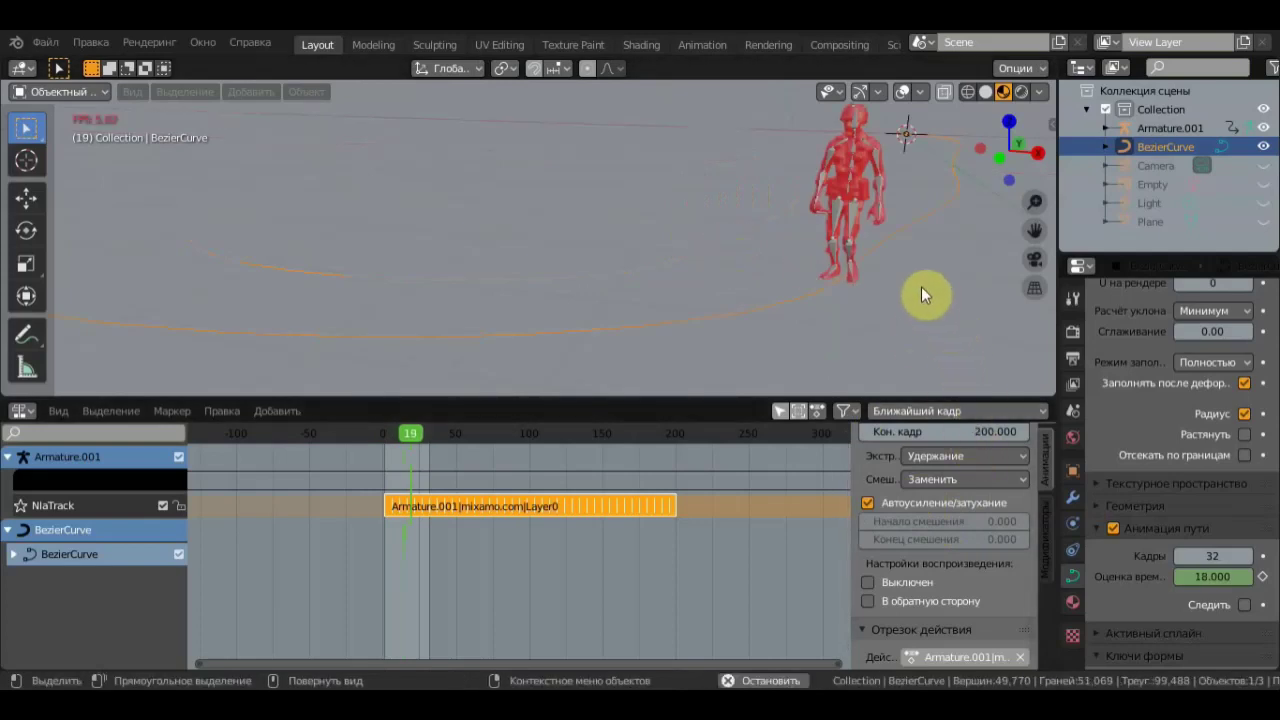
- Turn Auto Blend In/Out off and test the Blend In/Out values during playback, cancelling so both stay 0
{"action": "left_click", "coordinate": [987, 528]}
{"action": "left_click_drag", "start_coordinate": [987, 528], "coordinate": [960, 528]}
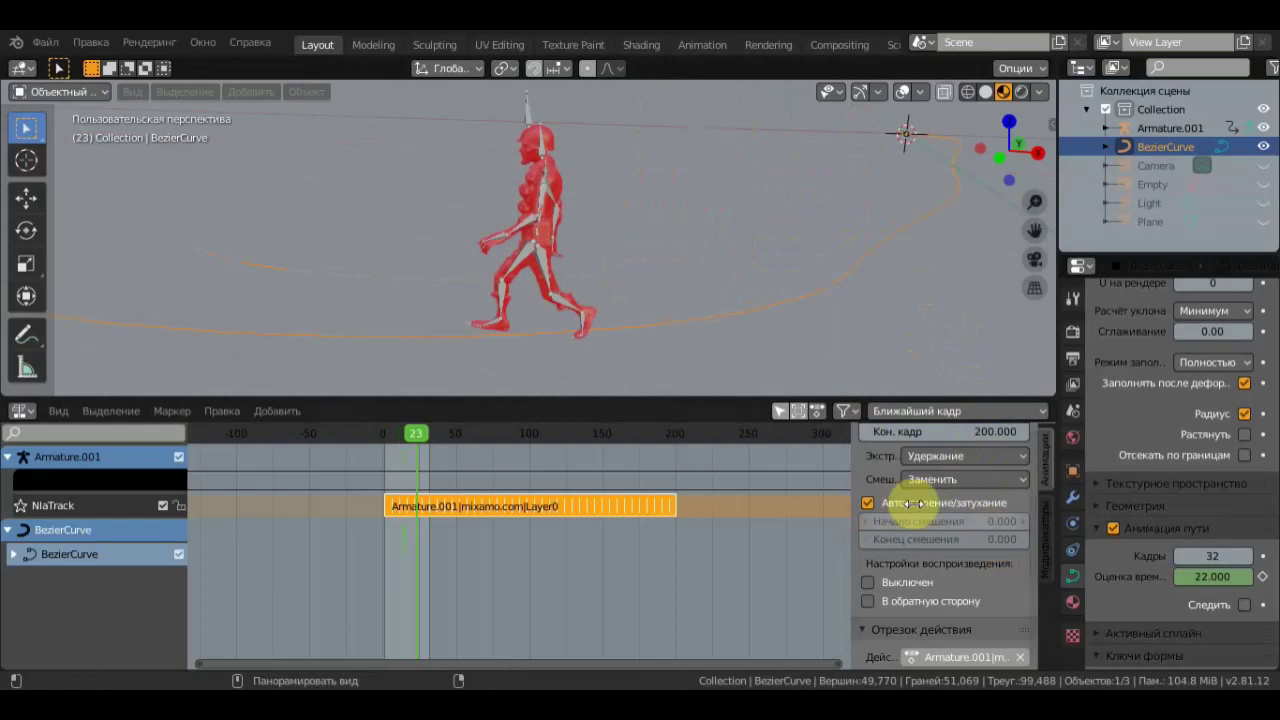
{"action": "left_click", "coordinate": [867, 504]}
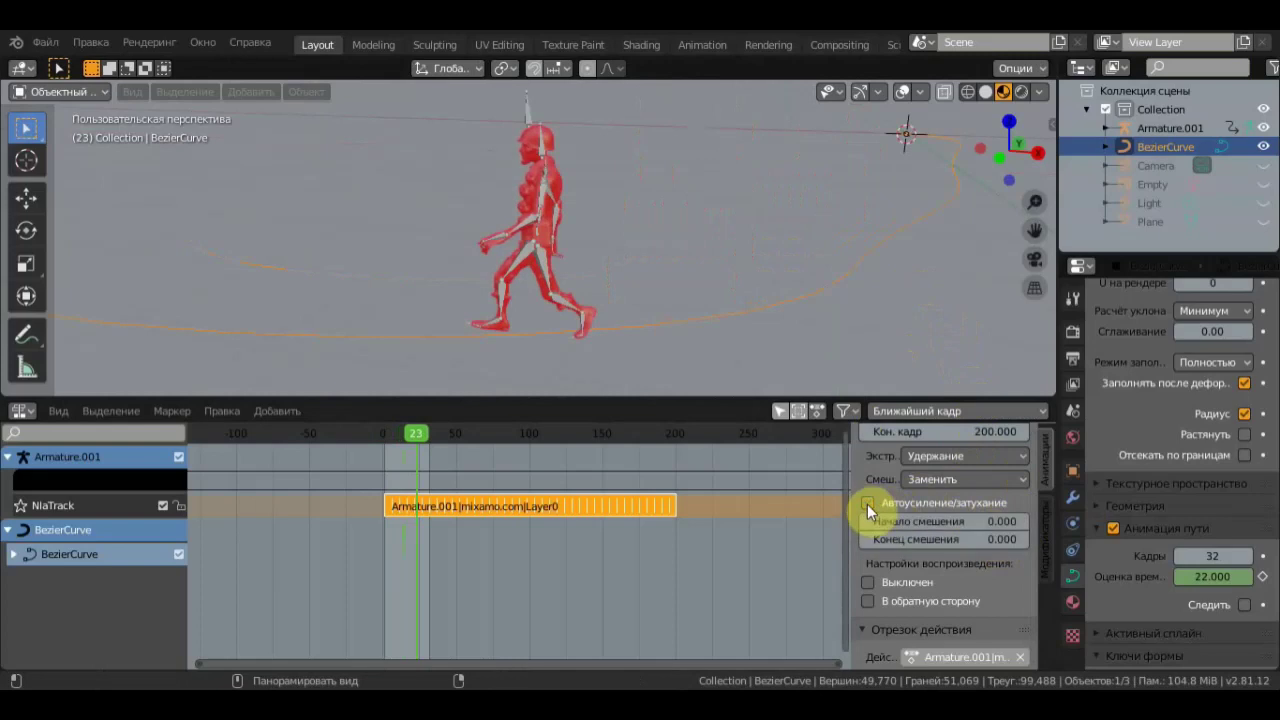
{"action": "left_click", "coordinate": [975, 522]}
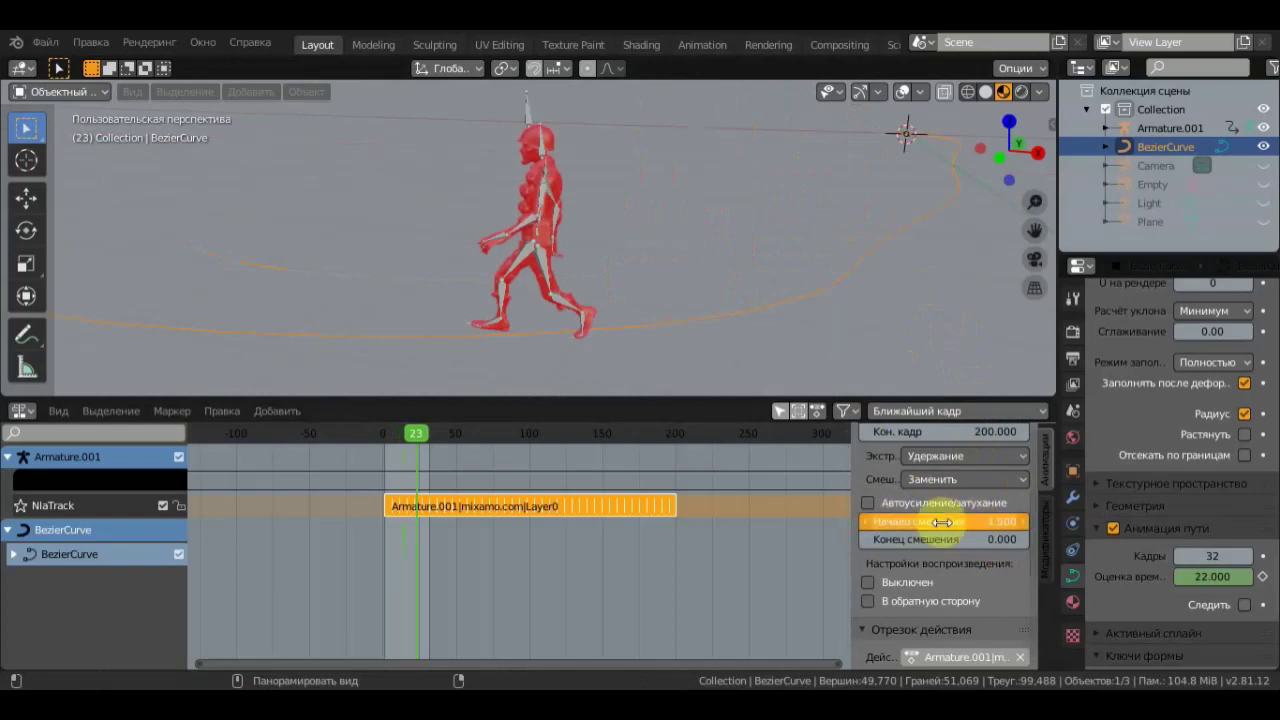
{"action": "key", "text": "space"}
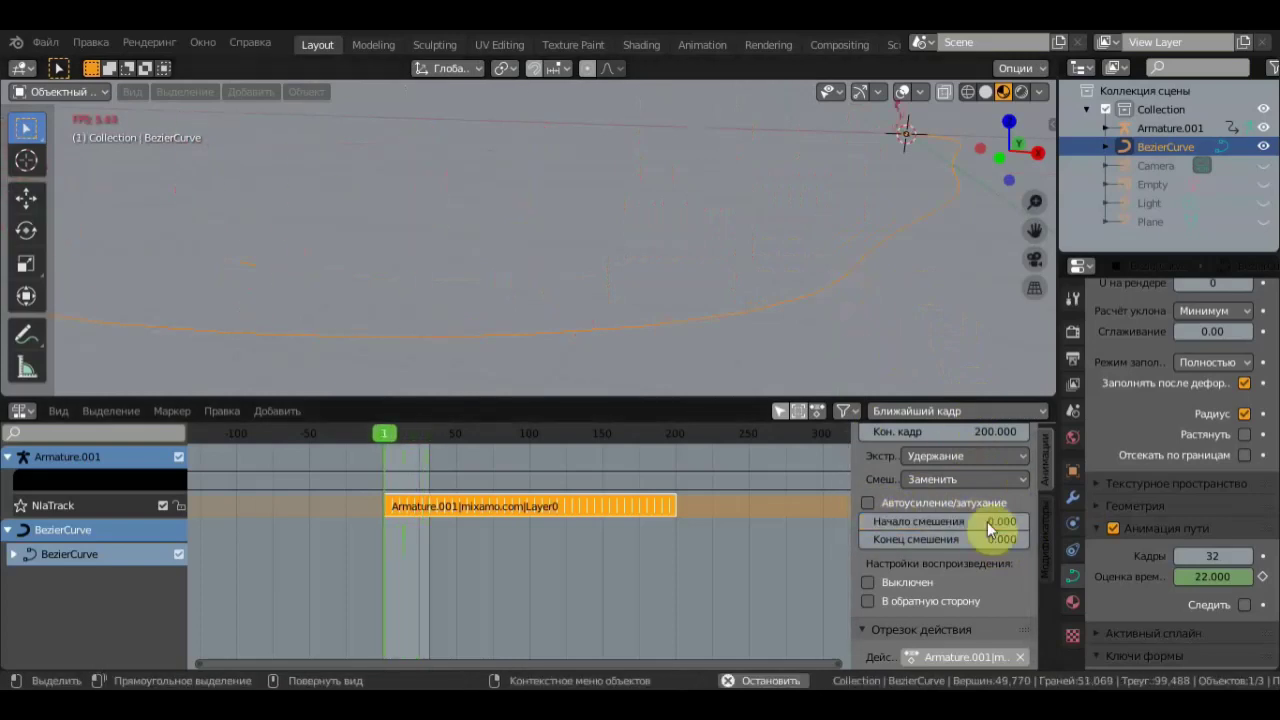
{"action": "left_click", "coordinate": [986, 539]}
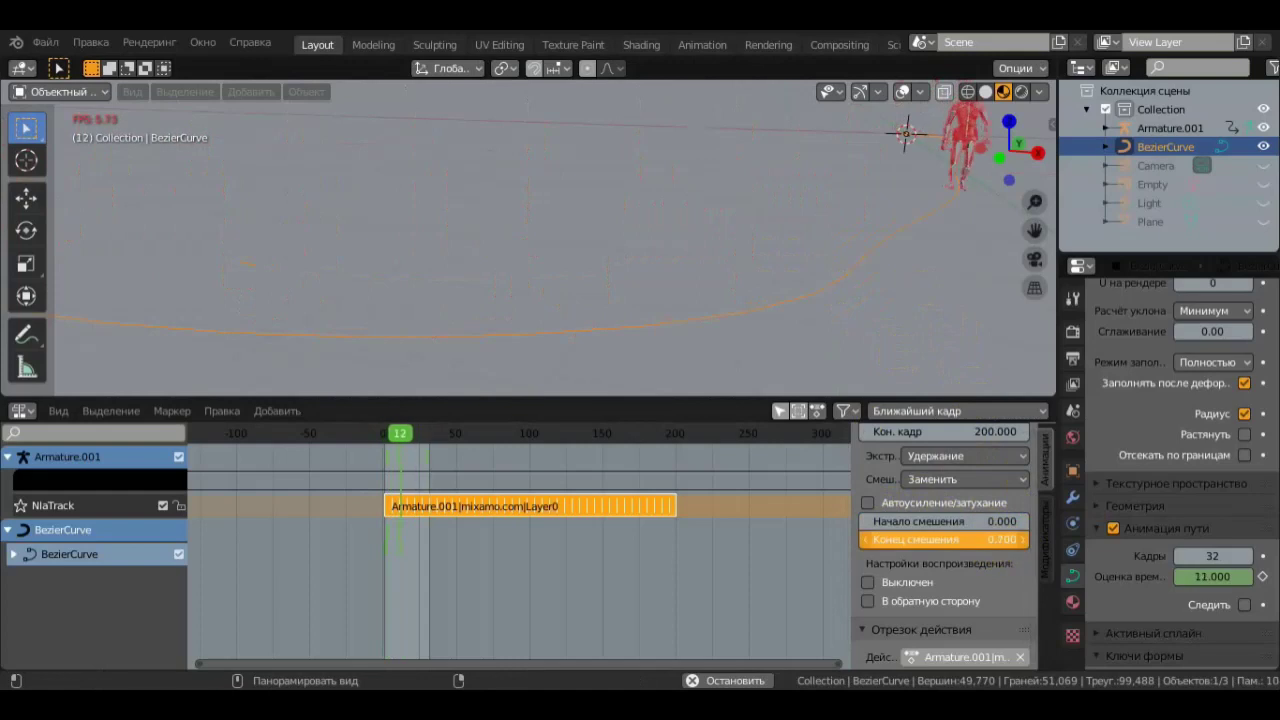
{"action": "left_click_drag", "start_coordinate": [986, 539], "coordinate": [1040, 539]}
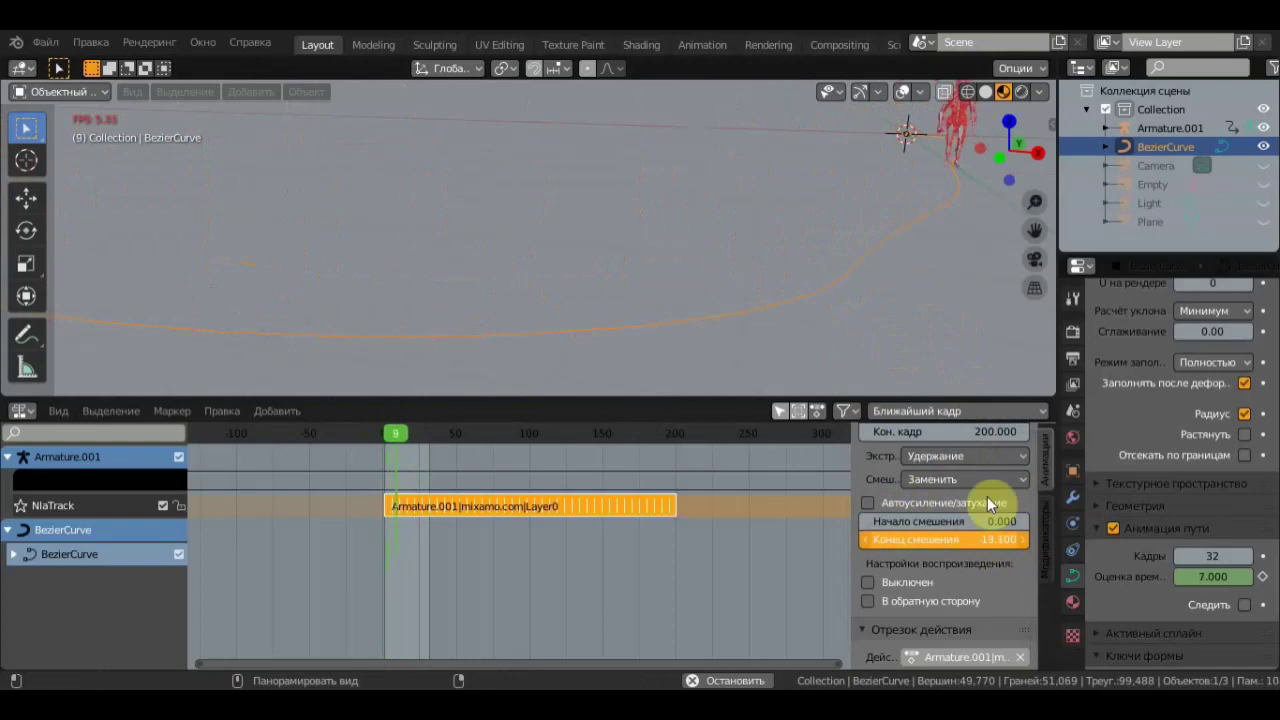
{"action": "key", "text": "Escape"}
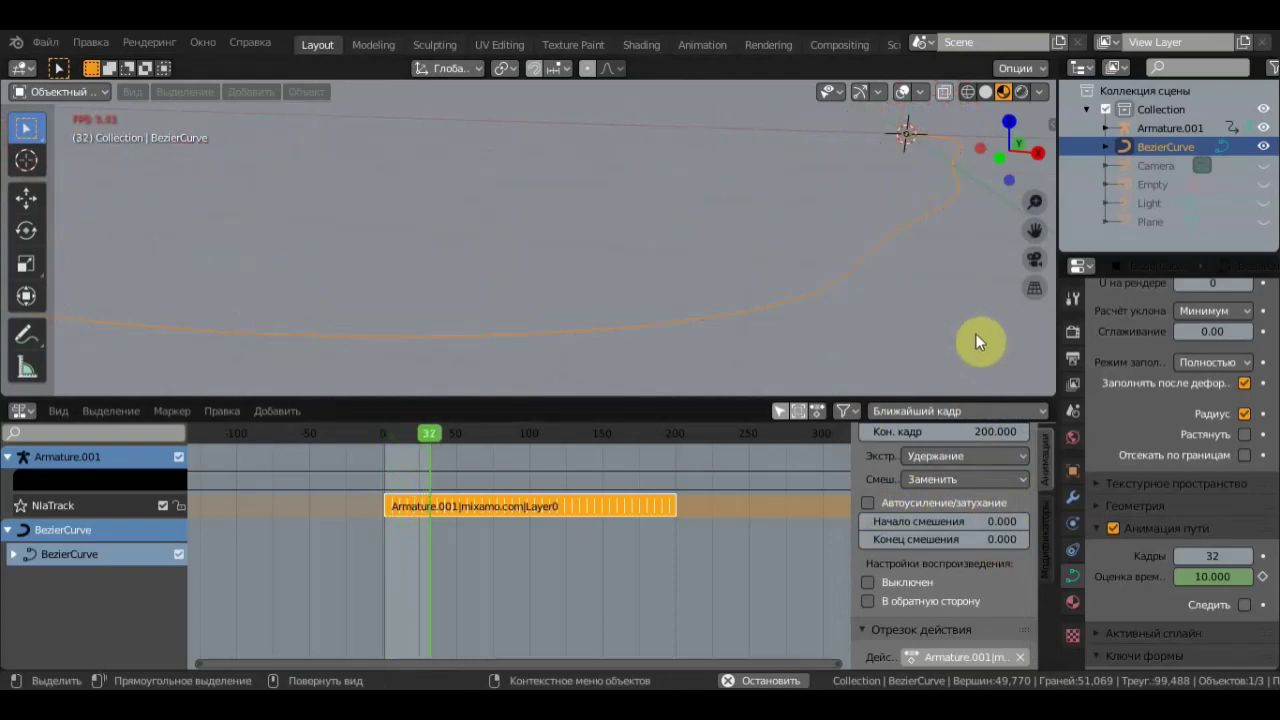
{"action": "key", "text": "Escape"}
- Compare playback with Auto Blend In/Out on and off, leaving it off
{"action": "left_click", "coordinate": [868, 502]}
{"action": "key", "text": "space"}
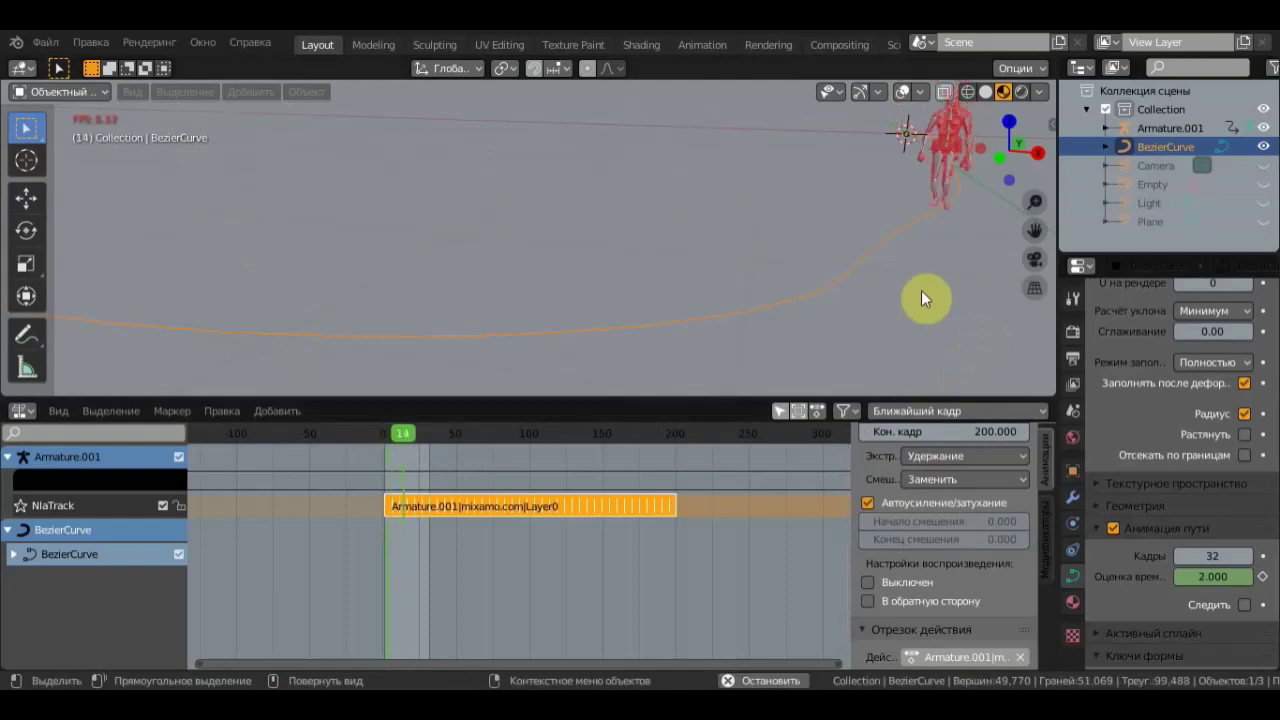
{"action": "key", "text": "space"}
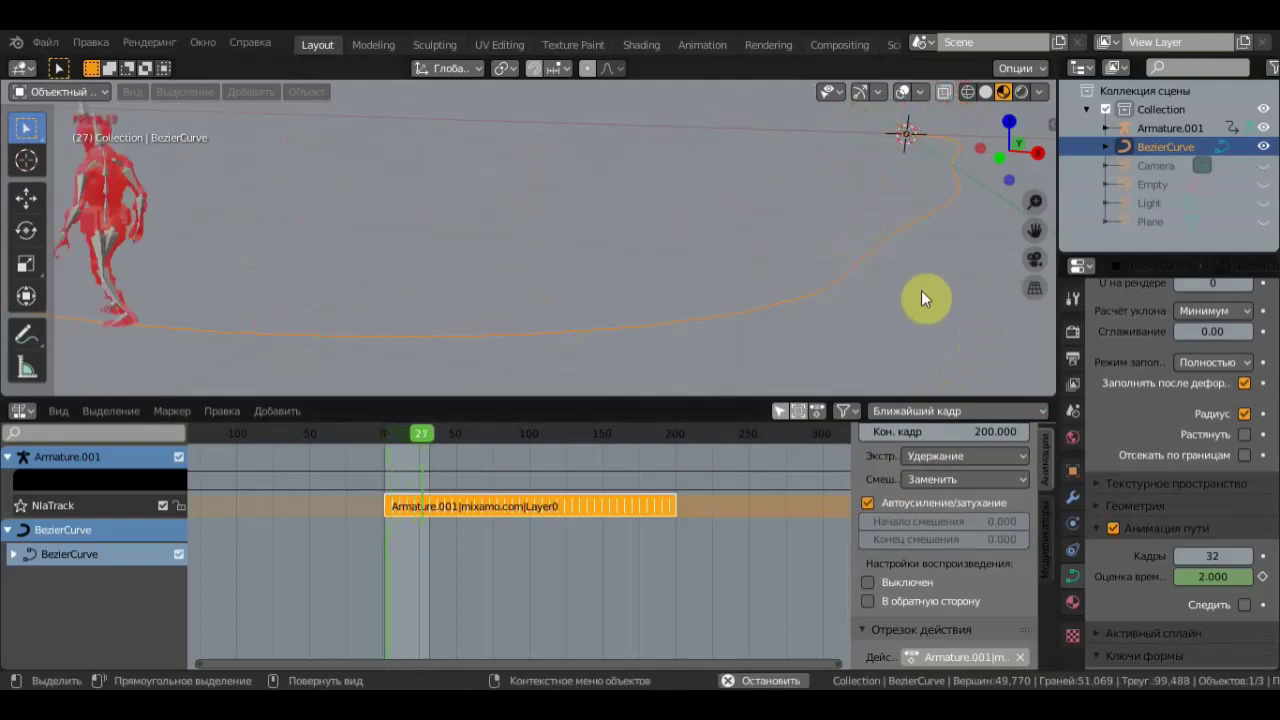
{"action": "left_click", "coordinate": [868, 502]}
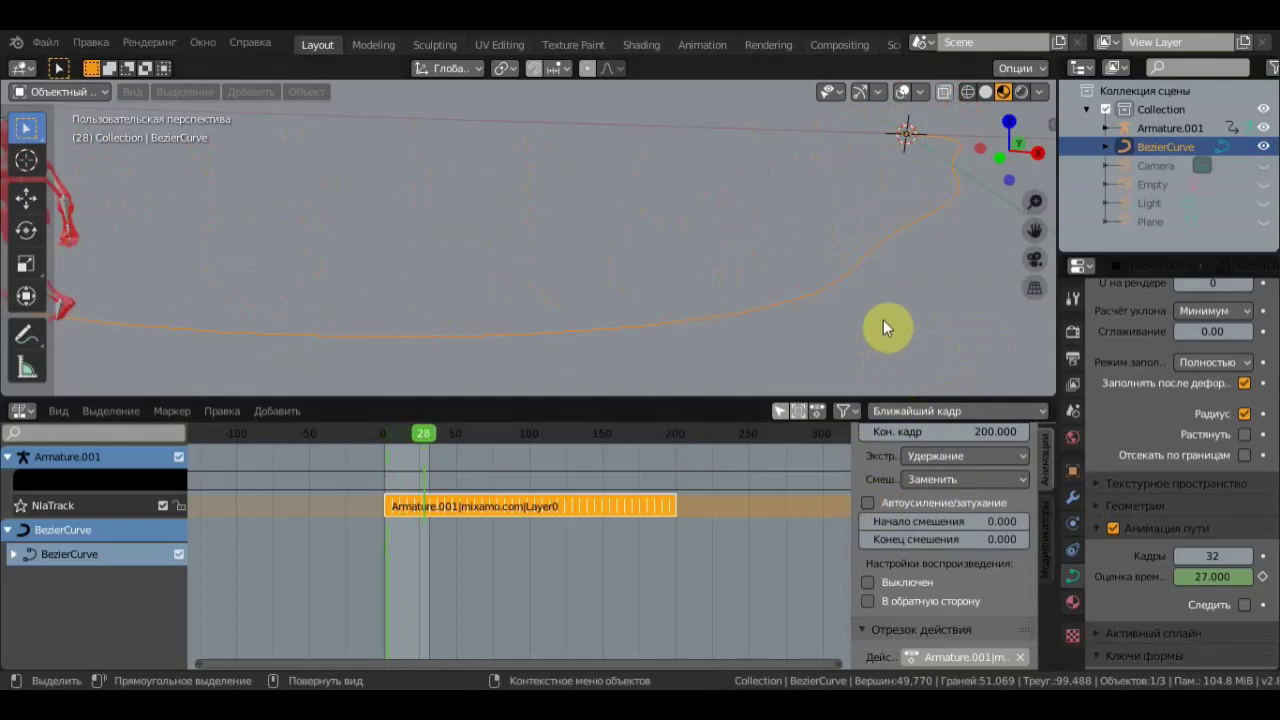
{"action": "key", "text": "space"}
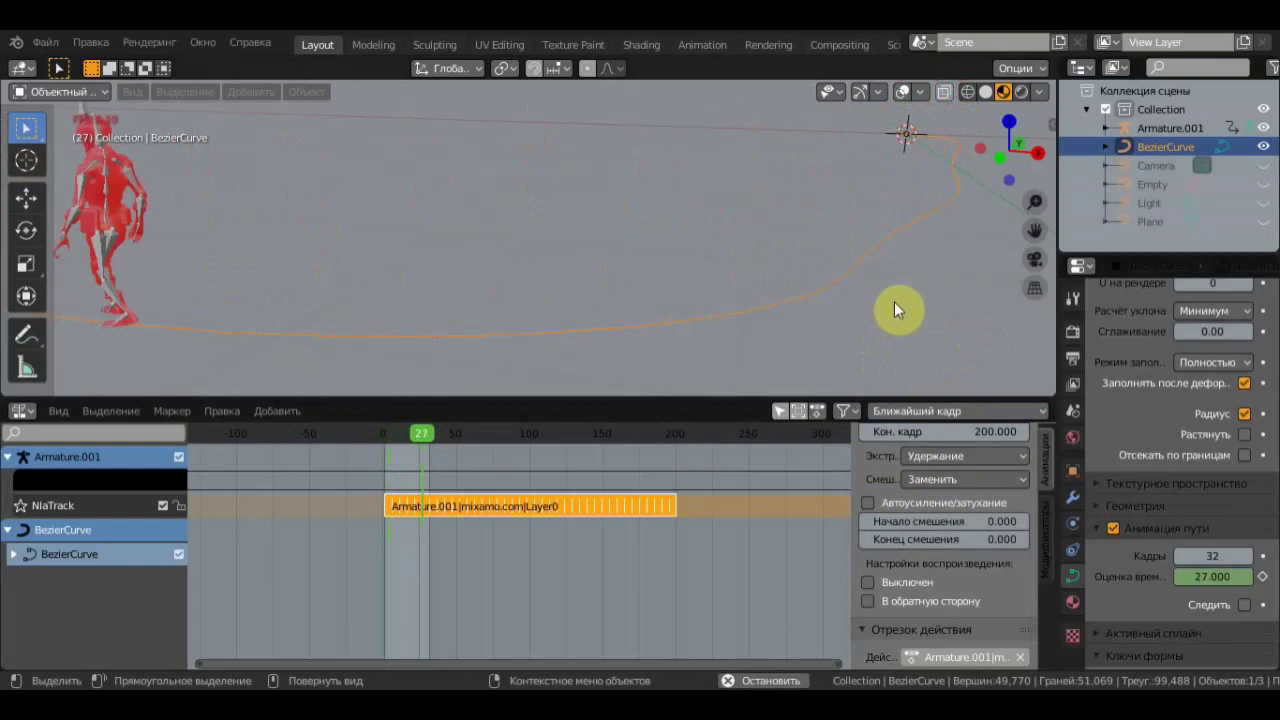
{"action": "key", "text": "space"}
{"action": "scroll", "coordinate": [894, 301], "scroll_direction": "down", "scroll_amount": 3}
{"action": "mouse_move", "coordinate": [514, 472]}
{"action": "left_mouse_down"}
{"action": "mouse_move", "coordinate": [526, 617]}
{"action": "mouse_move", "coordinate": [550, 527]}
{"action": "left_mouse_up"}
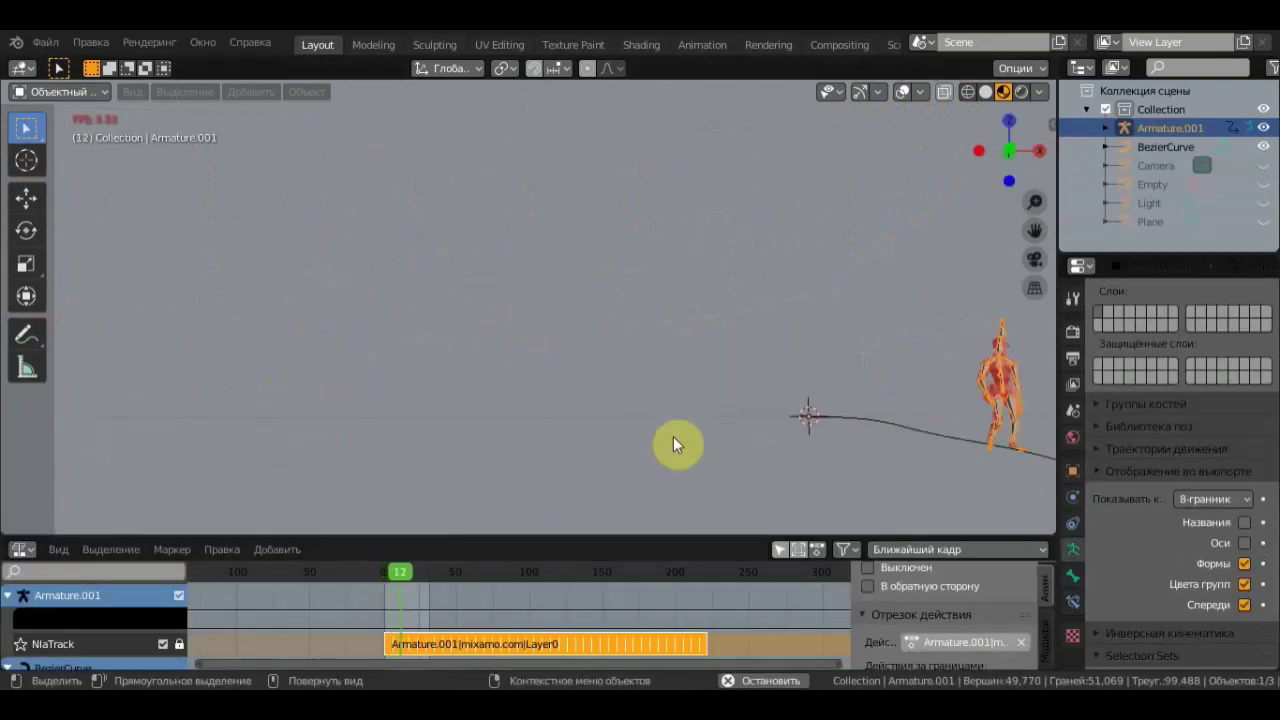
- Stop playback and unhide the textured ground Plane in the Outliner
{"action": "mouse_move", "coordinate": [708, 381]}
{"action": "middle_mouse_down"}
{"action": "mouse_move", "coordinate": [697, 388]}
{"action": "mouse_move", "coordinate": [691, 367]}
{"action": "middle_mouse_up"}
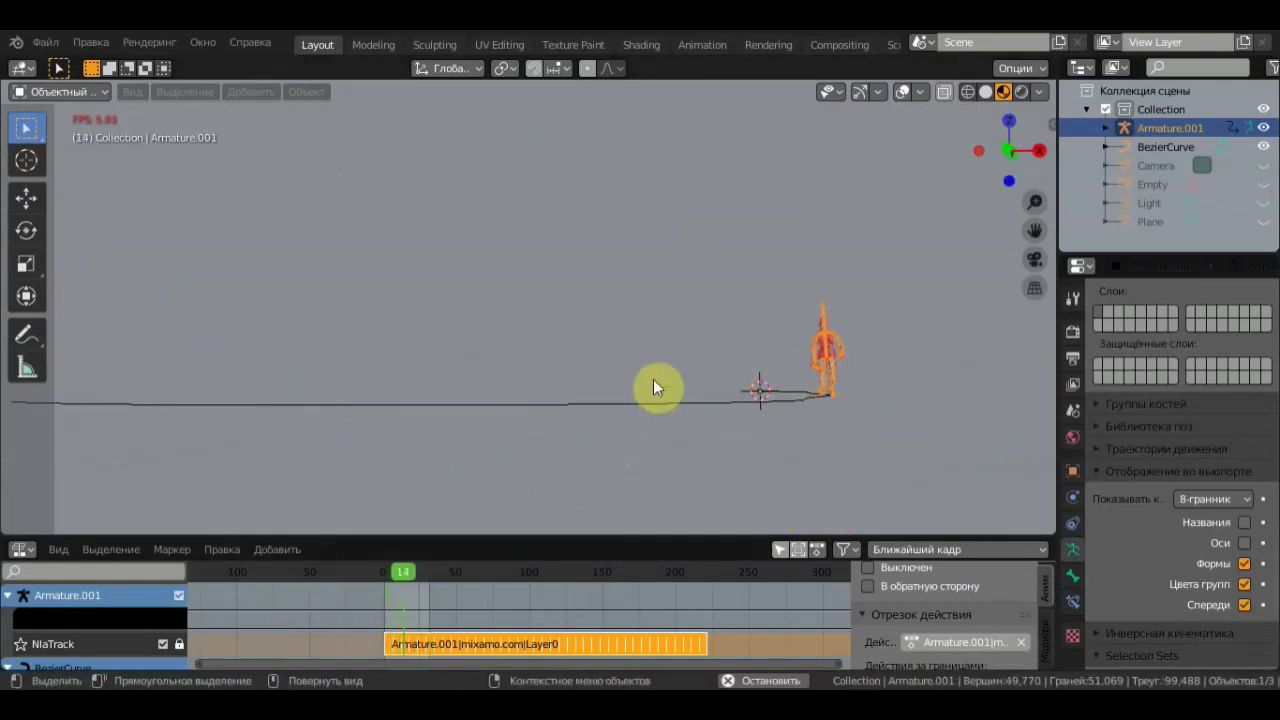
{"action": "key", "text": "space"}
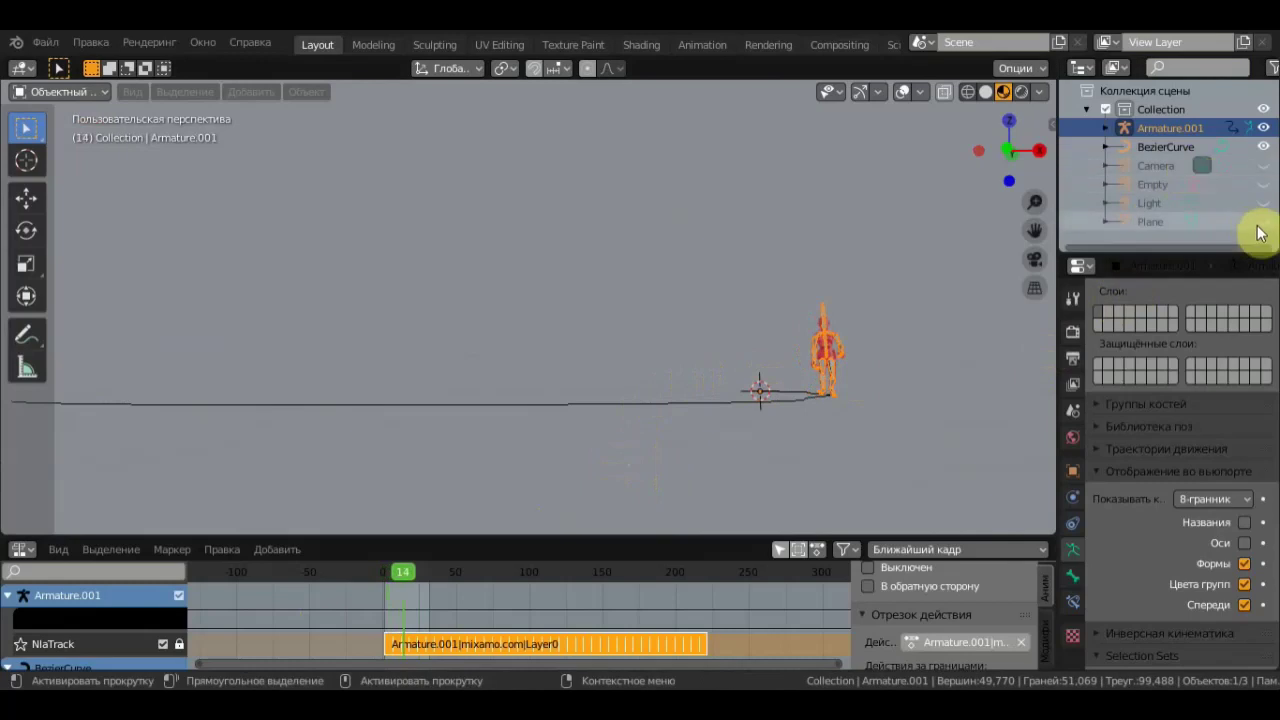
{"action": "left_click", "coordinate": [1263, 221]}
- Orbit the view to a low, side-on angle of the soldier walking over the plane
{"action": "mouse_move", "coordinate": [955, 240]}
{"action": "middle_mouse_down"}
{"action": "mouse_move", "coordinate": [949, 334]}
{"action": "mouse_move", "coordinate": [897, 371]}
{"action": "mouse_move", "coordinate": [851, 343]}
{"action": "mouse_move", "coordinate": [680, 491]}
{"action": "middle_mouse_up"}
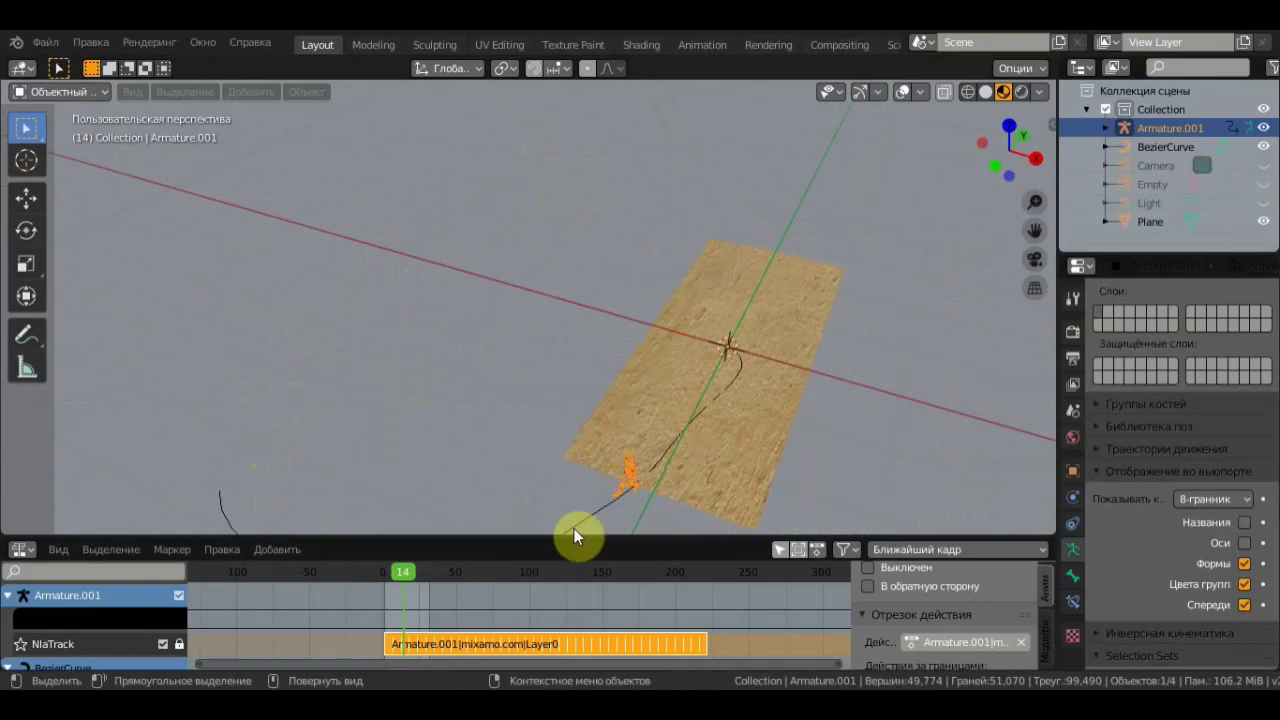
{"action": "middle_click_drag", "start_coordinate": [605, 453], "coordinate": [671, 354]}
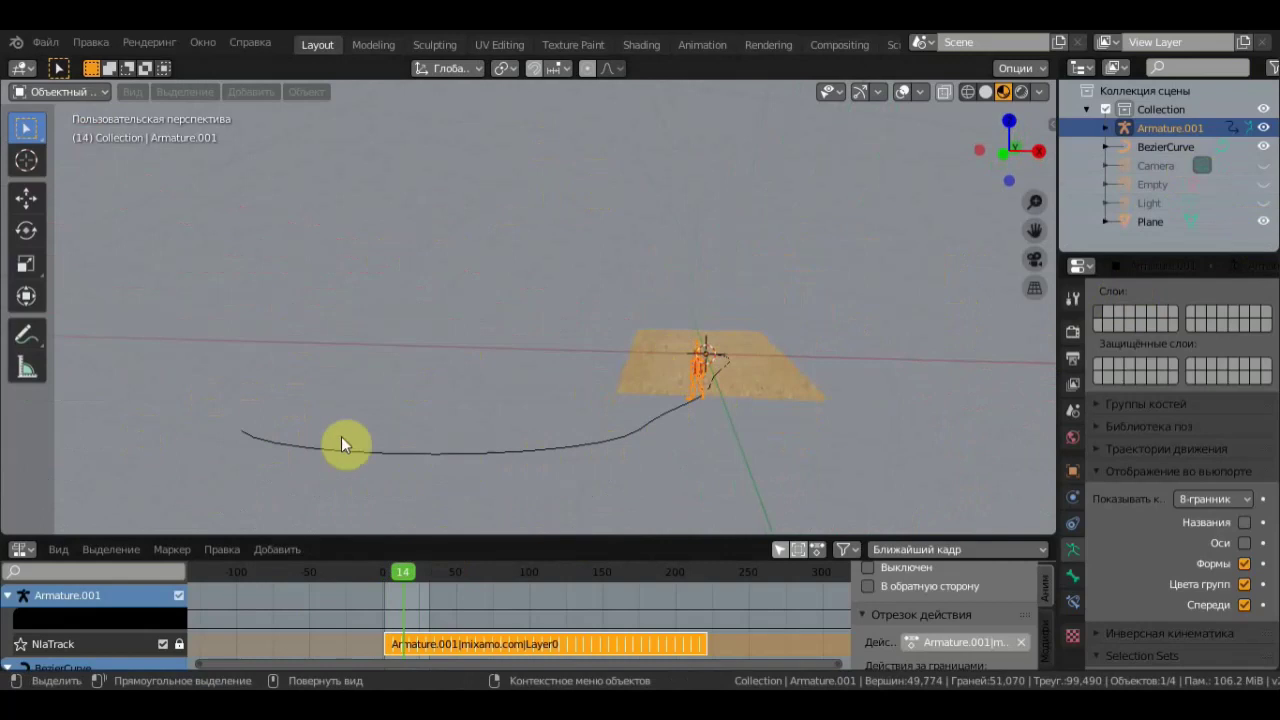
{"action": "mouse_move", "coordinate": [461, 367]}
{"action": "middle_mouse_down"}
{"action": "mouse_move", "coordinate": [374, 390]}
{"action": "mouse_move", "coordinate": [472, 405]}
{"action": "middle_mouse_up"}
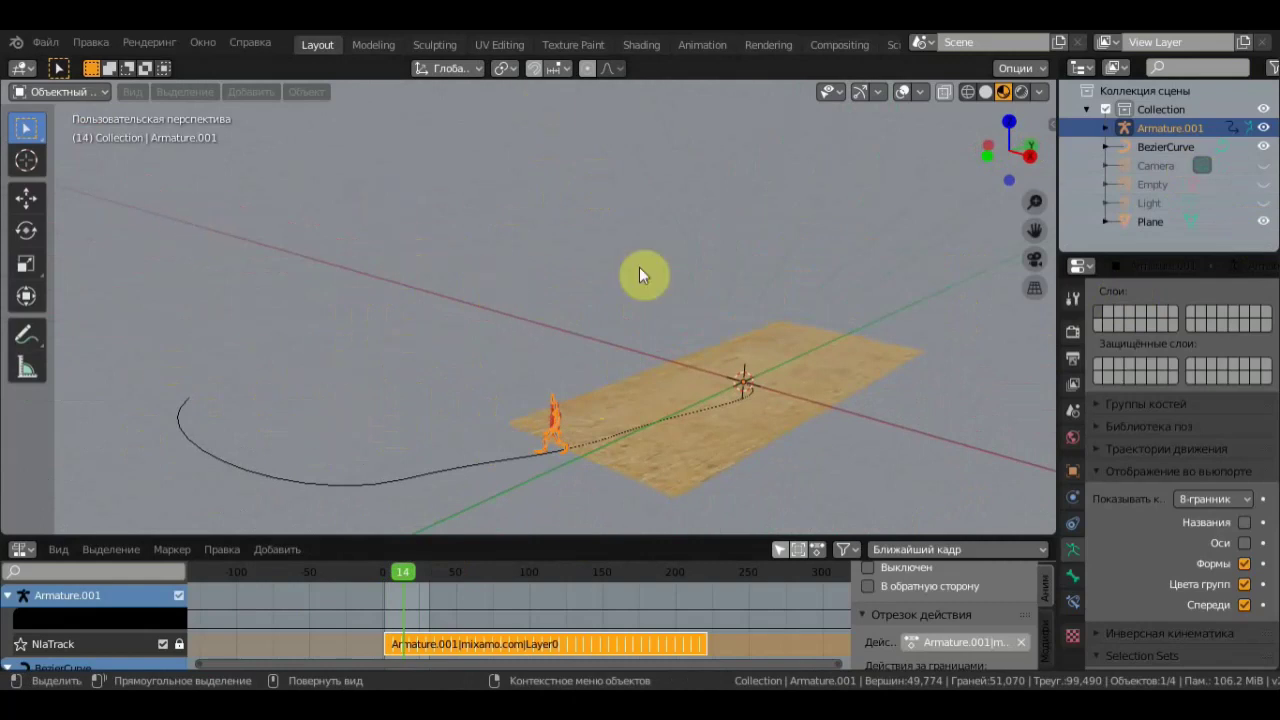
{"action": "mouse_move", "coordinate": [531, 263]}
{"action": "middle_mouse_down"}
{"action": "mouse_move", "coordinate": [560, 234]}
{"action": "mouse_move", "coordinate": [592, 258]}
{"action": "mouse_move", "coordinate": [561, 238]}
{"action": "mouse_move", "coordinate": [549, 251]}
{"action": "mouse_move", "coordinate": [634, 314]}
{"action": "middle_mouse_up"}
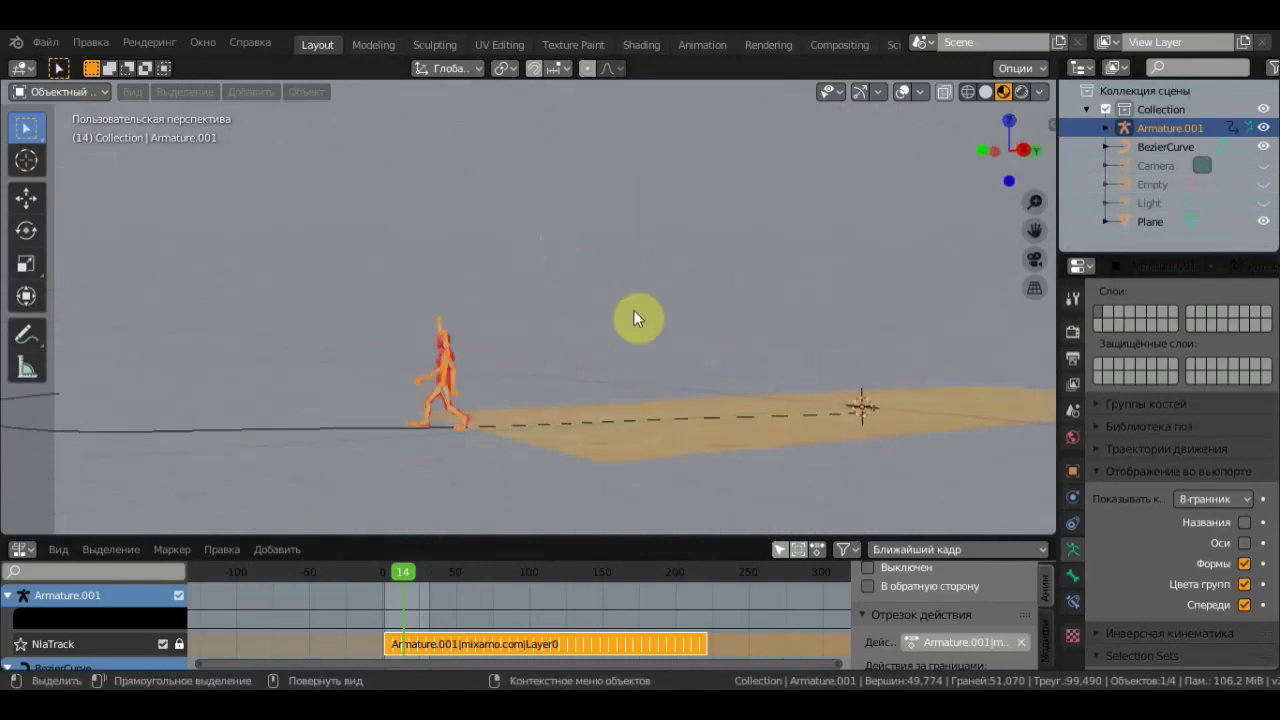
{"action": "scroll", "coordinate": [483, 339], "scroll_direction": "up", "scroll_amount": 3}
{"action": "scroll", "coordinate": [483, 339], "scroll_direction": "down", "scroll_amount": 3}
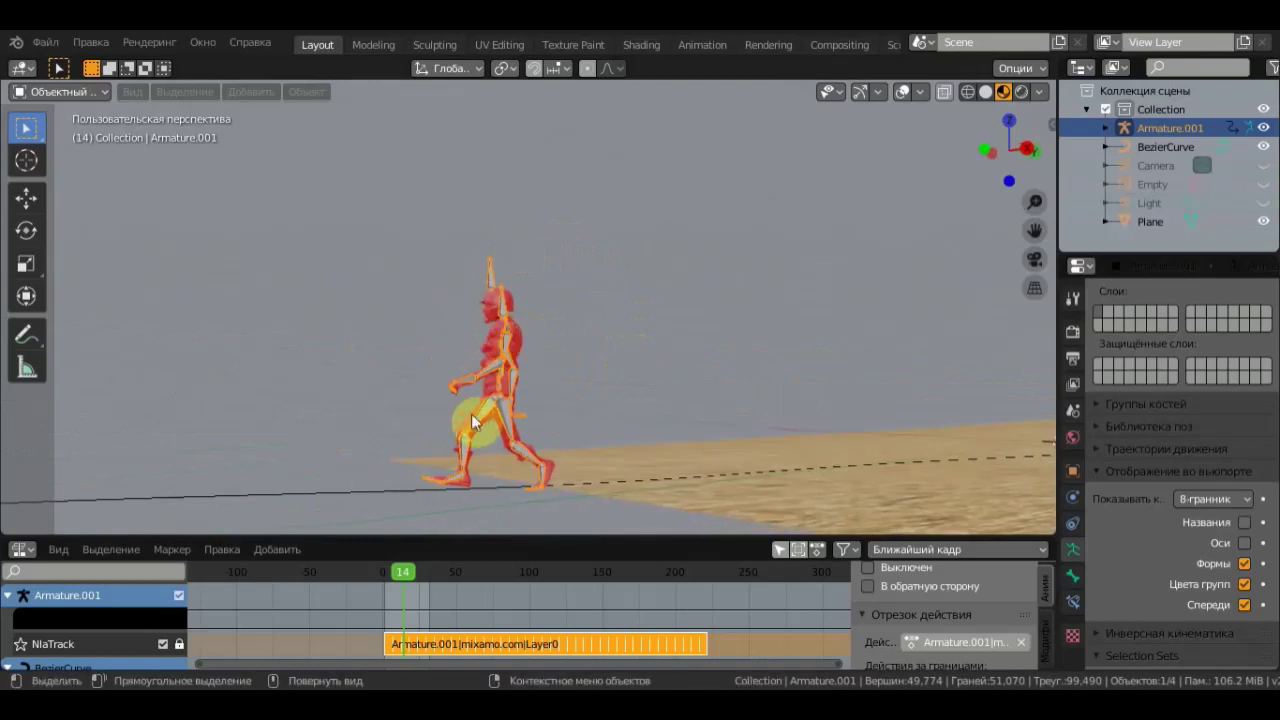
{"action": "middle_click_drag", "start_coordinate": [471, 413], "coordinate": [509, 384]}
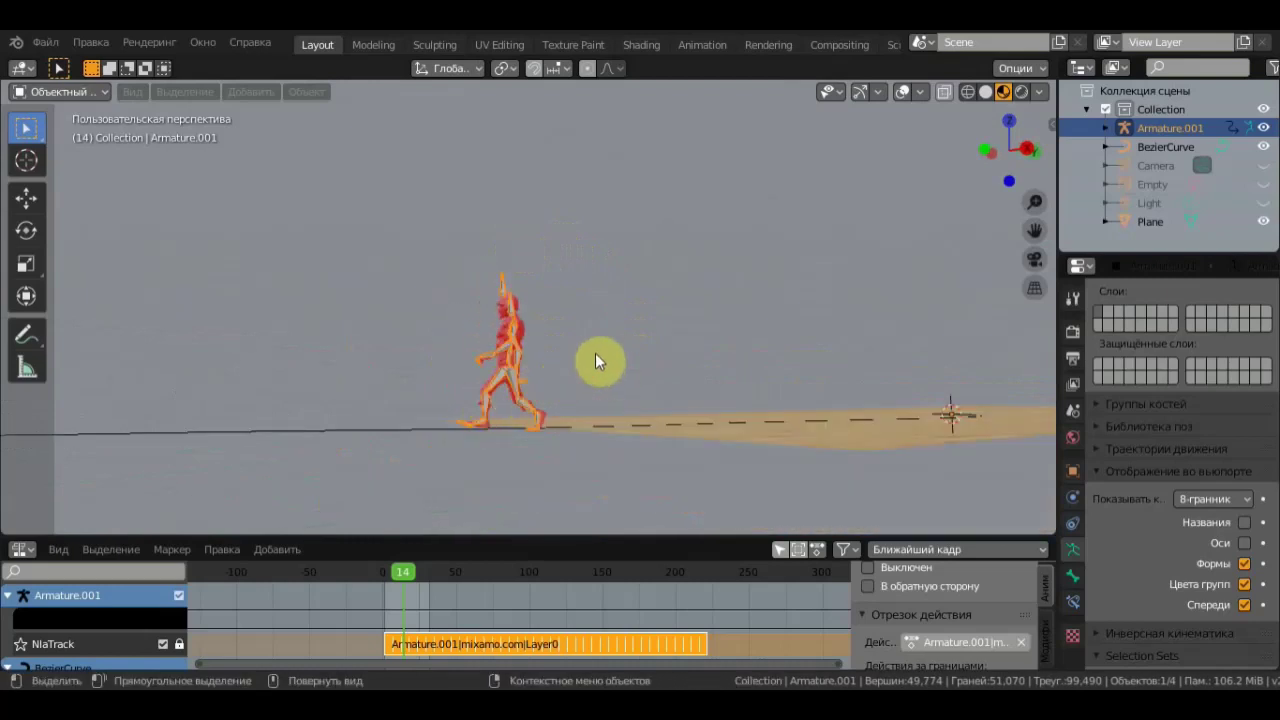